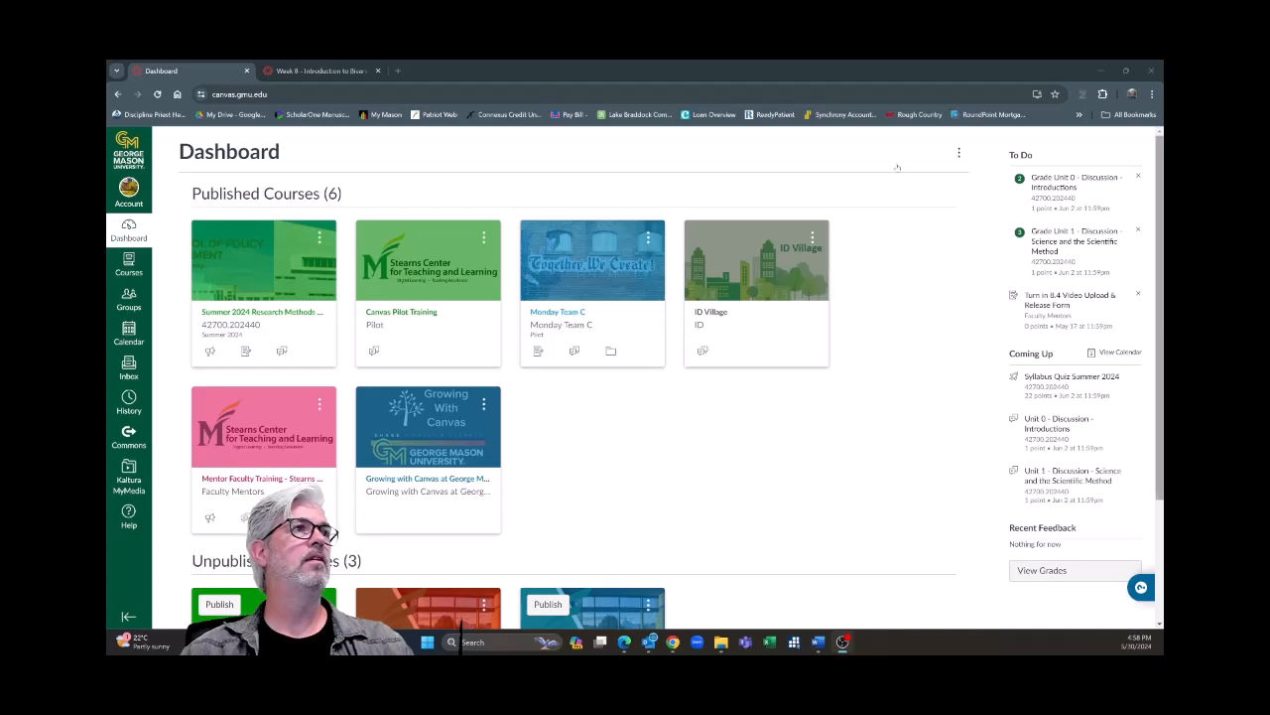
- Close the Week 8 page editor without saving its changes, and open the My Mason portal in a new browser tab
left_click(375, 70)
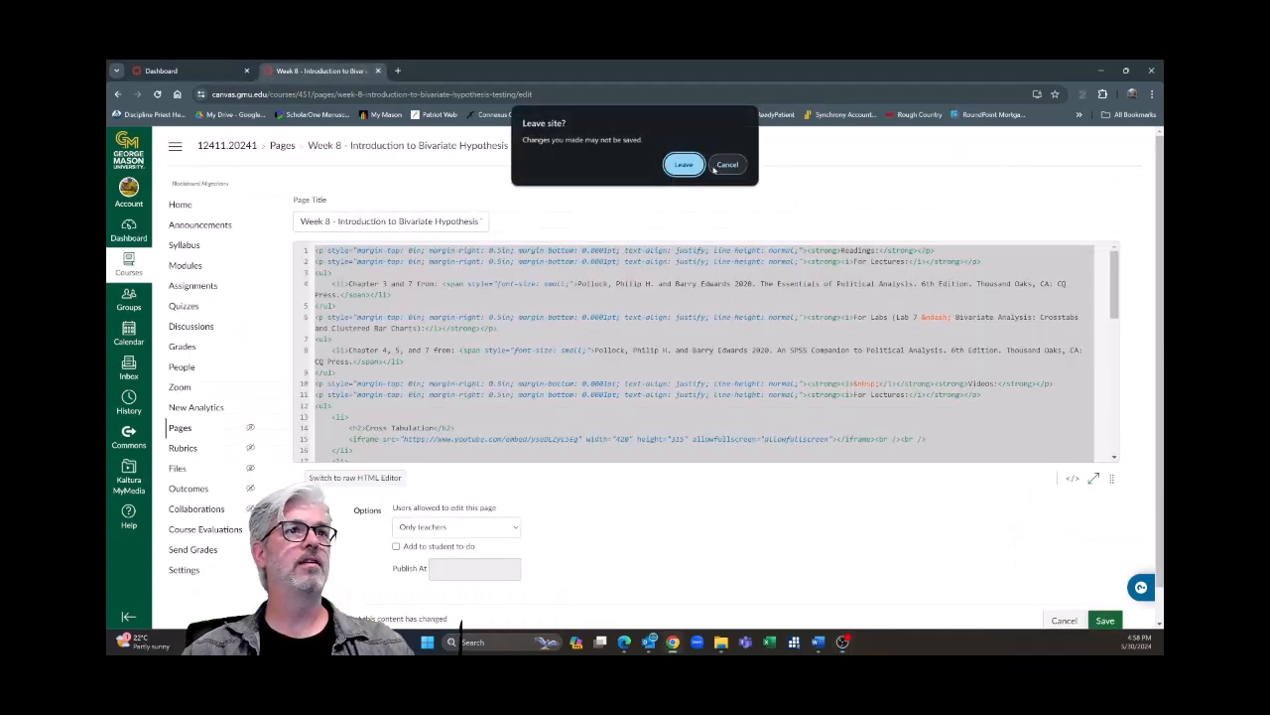
left_click(684, 165)
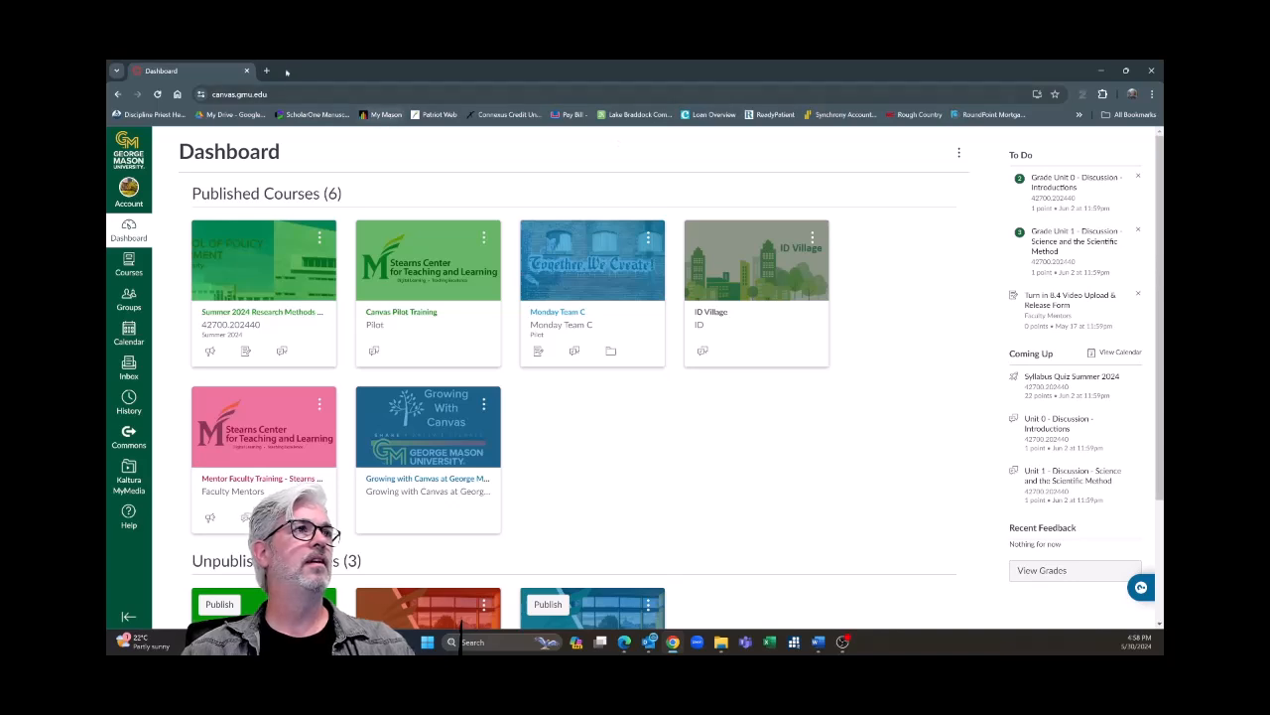
left_click(266, 70)
left_click(382, 115)
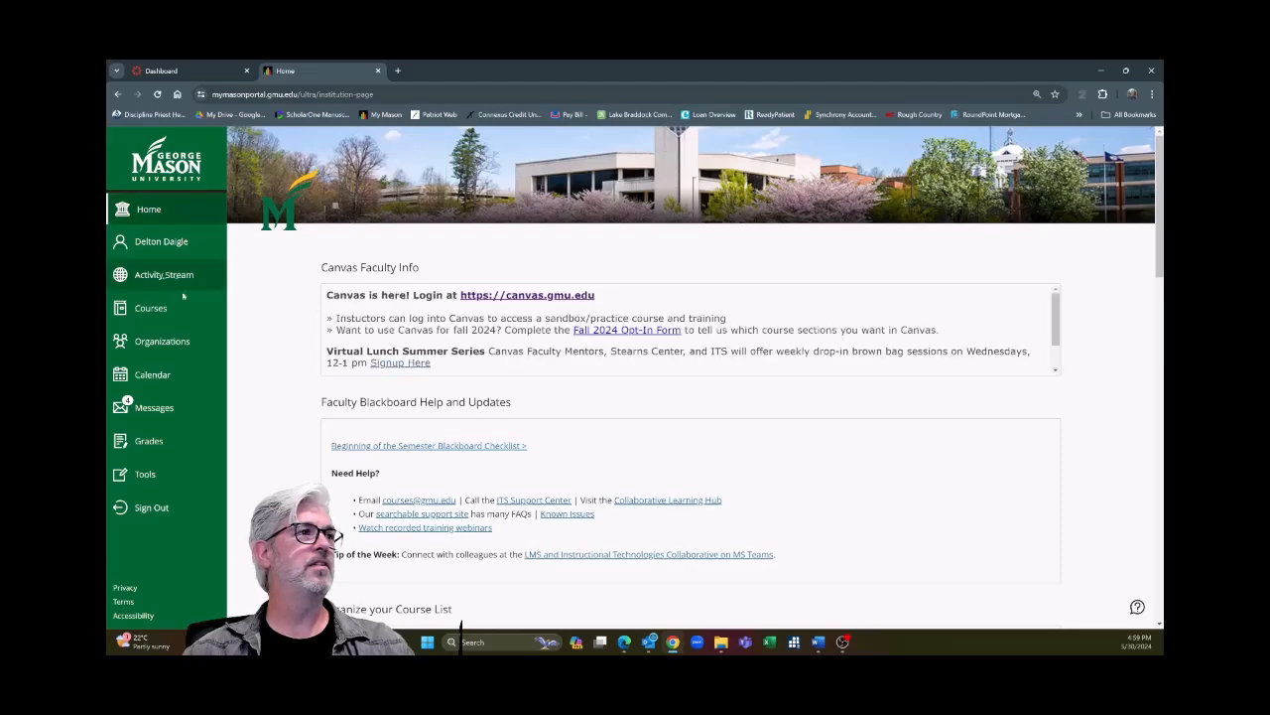
- Open the GOVT-300-DL1 (Spring 2024) course from the Blackboard course list
left_click(154, 307)
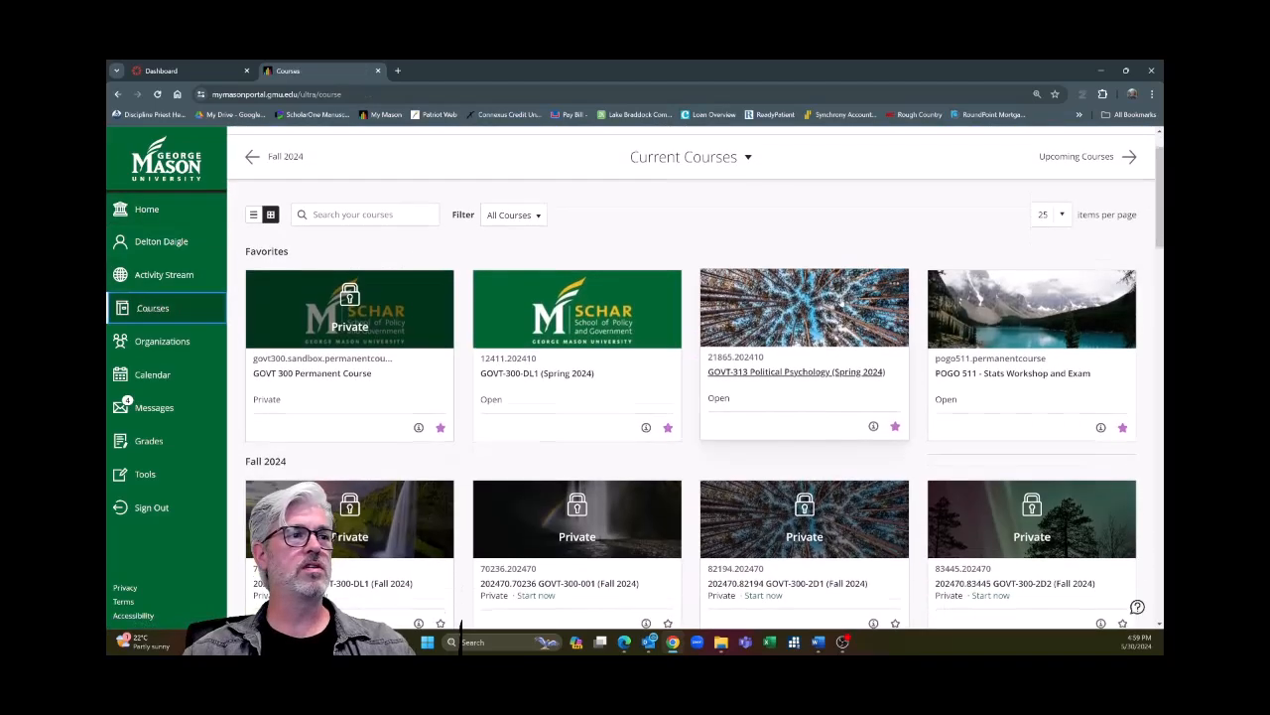
scroll(804, 377, "down", 1)
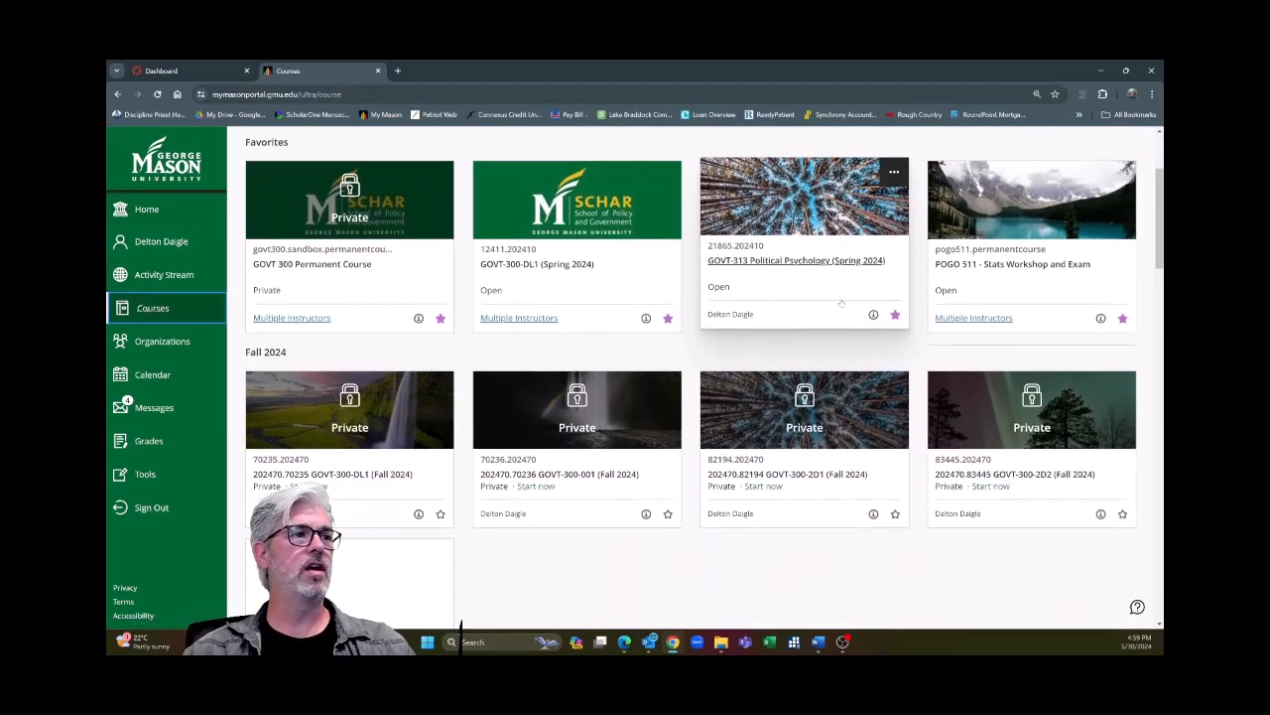
left_click(584, 227)
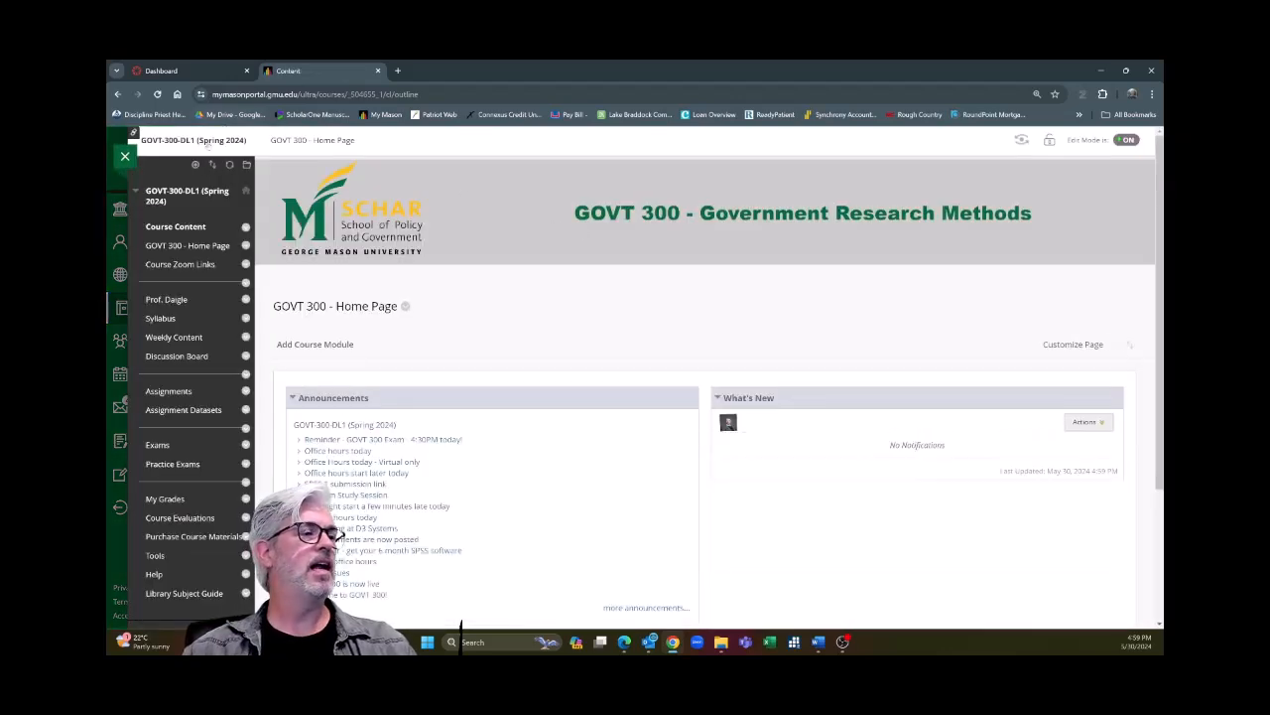
- Open the Week 8 - Introduction to Bivariate Hypothesis Testing folder in the weekly content and review its readings and videos
left_click(180, 339)
scroll(591, 341, "down", 10)
scroll(591, 341, "down", 20)
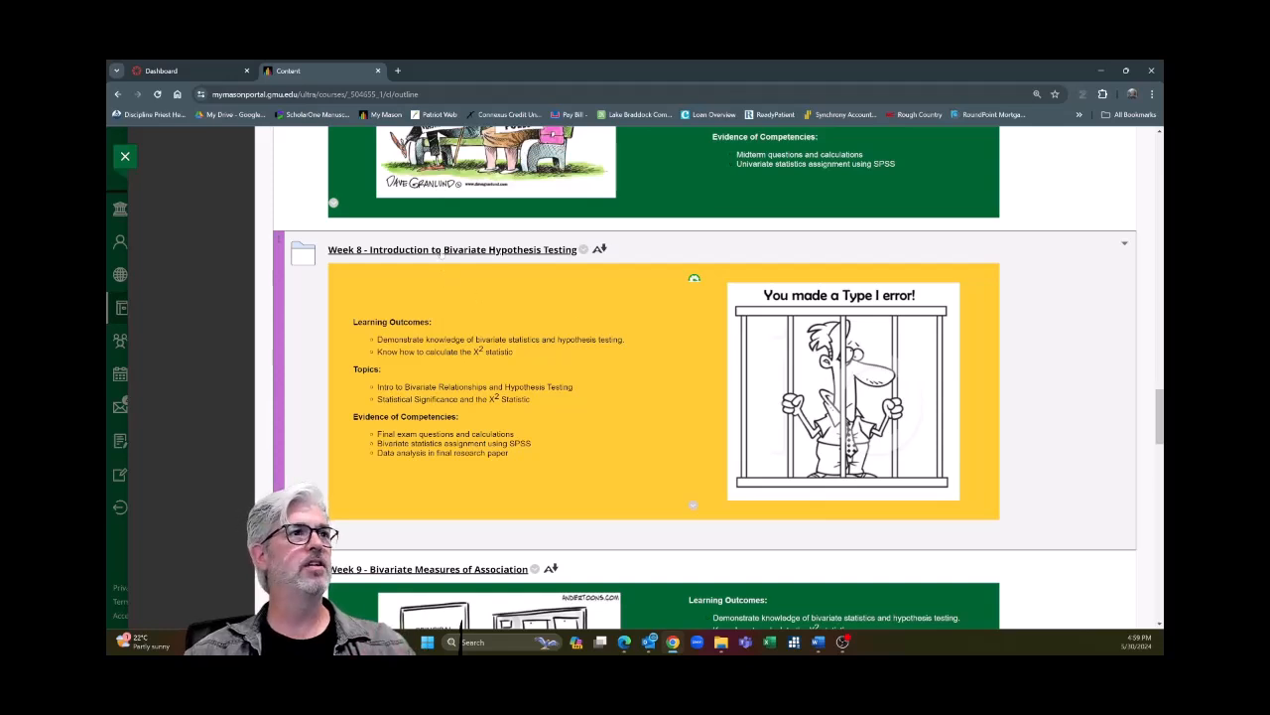
left_click(441, 251)
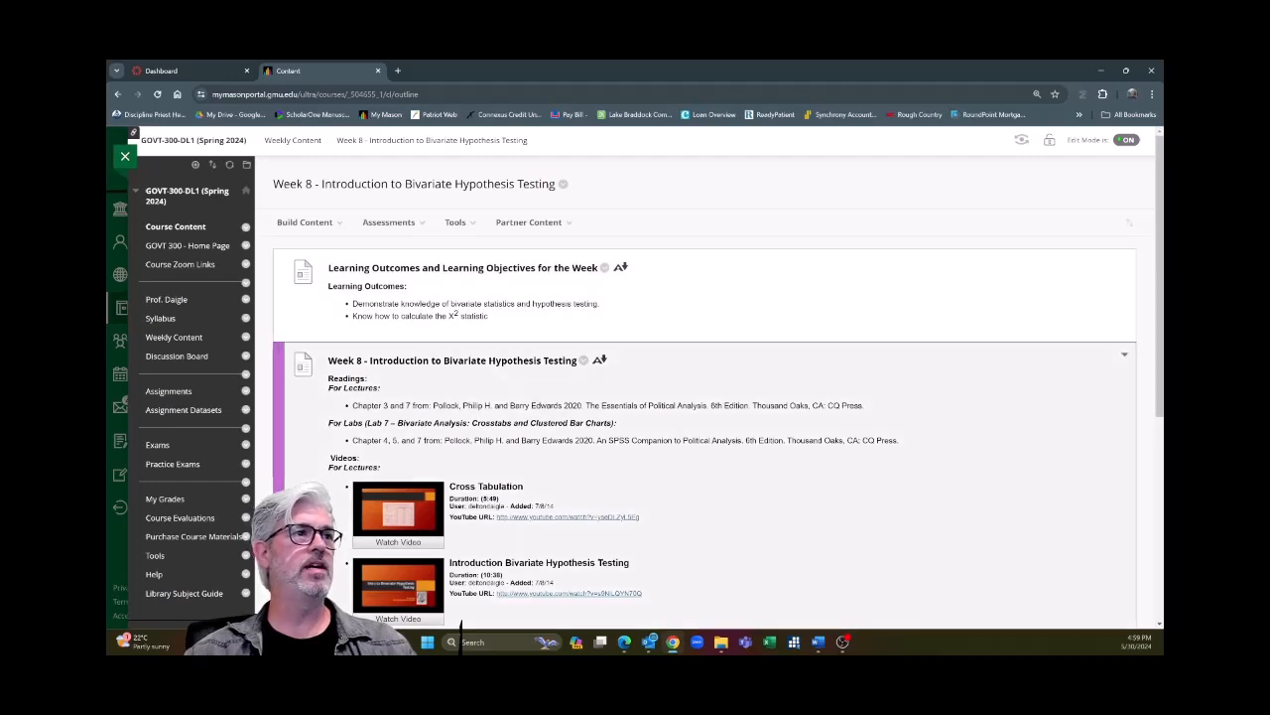
scroll(542, 469, "down", 5)
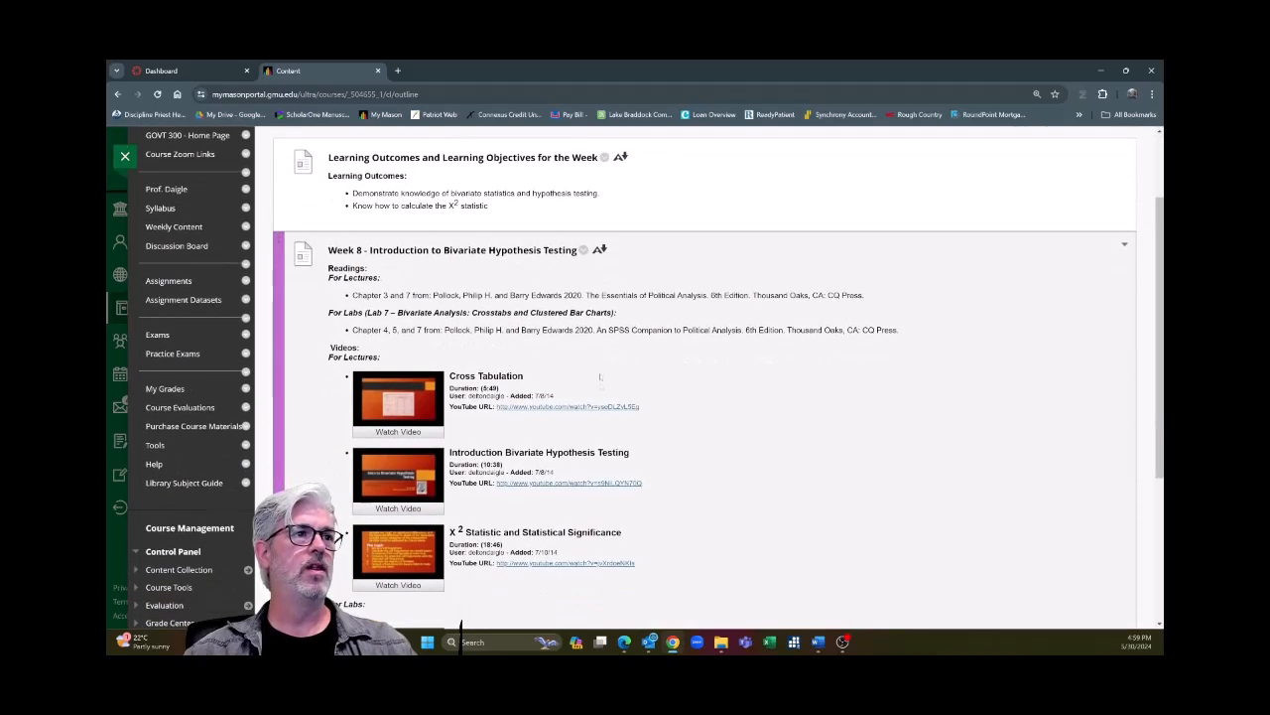
scroll(599, 392, "up", 3)
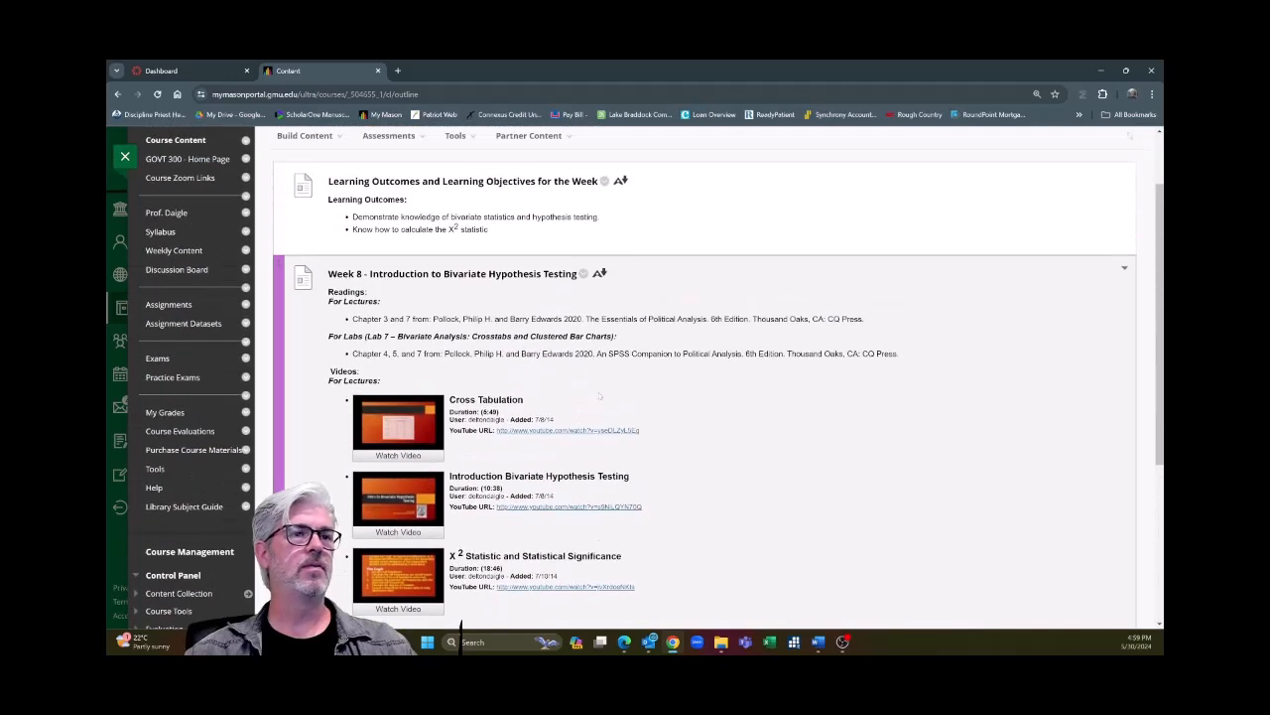
scroll(601, 396, "up", 1)
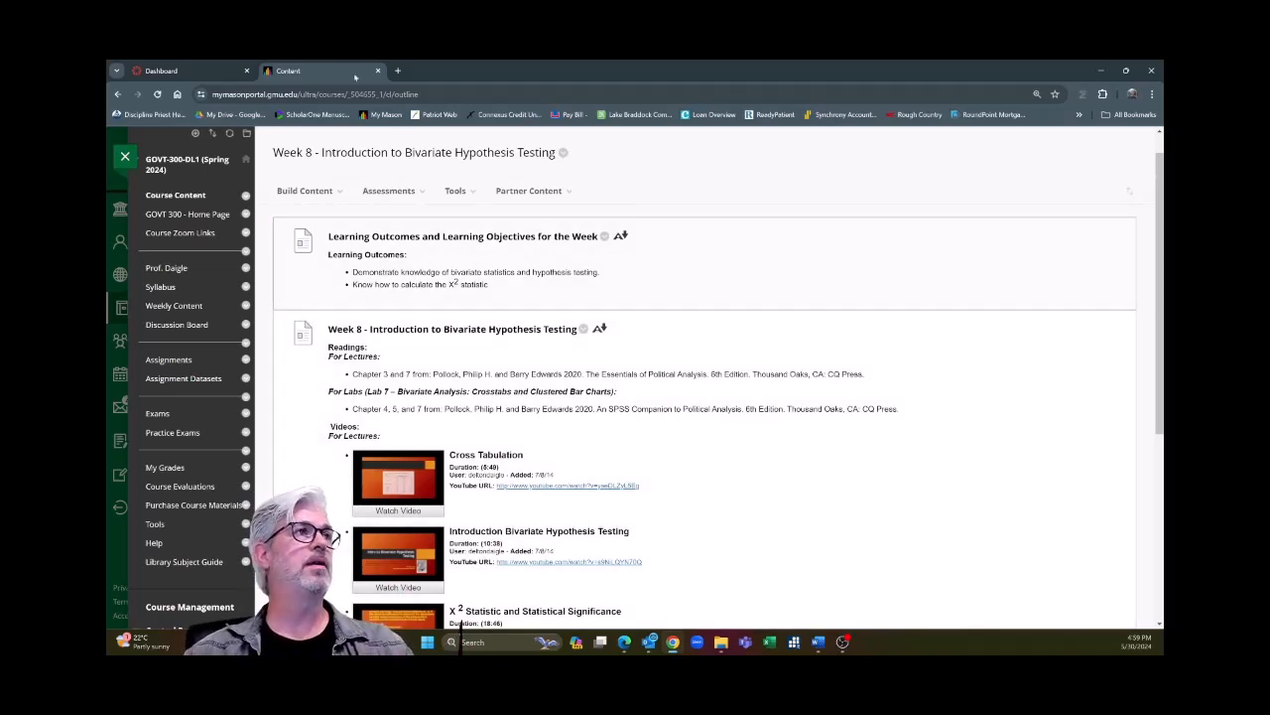
- Switch to Canvas and look through the modules of the published Summer 2024 Research Methods course down to Unit 7
left_click(161, 71)
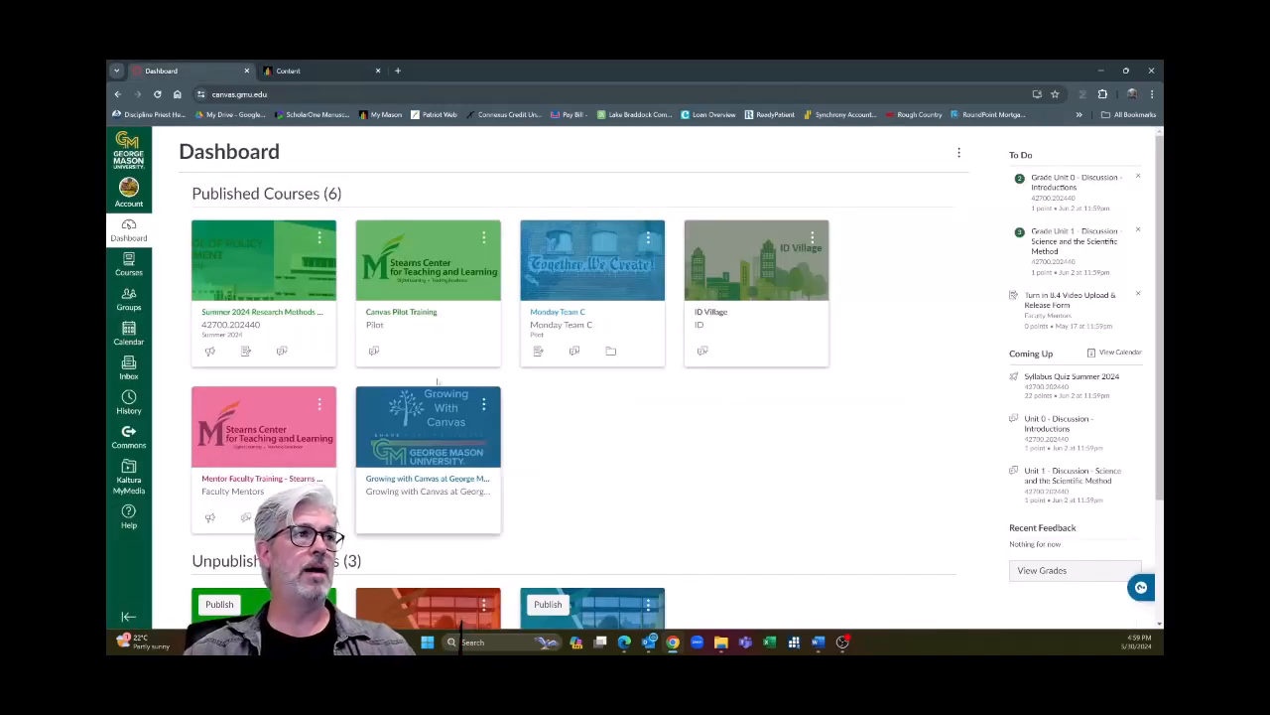
left_click(256, 255)
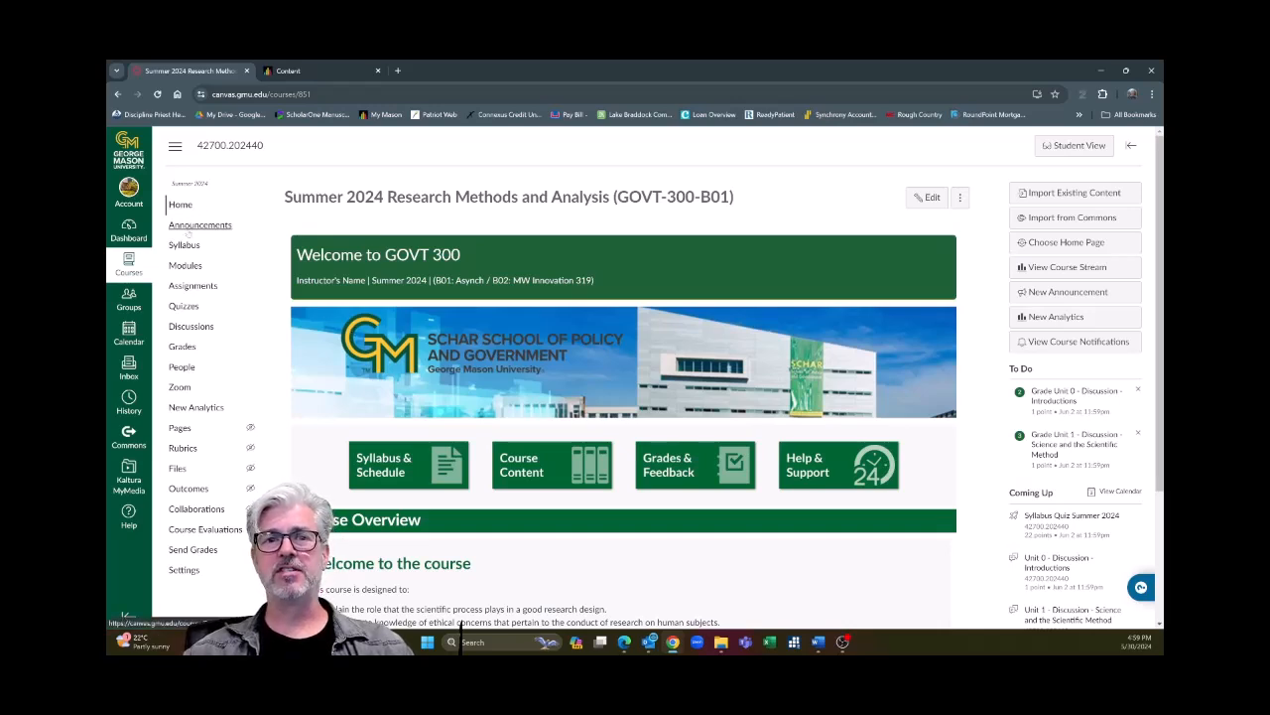
left_click(195, 268)
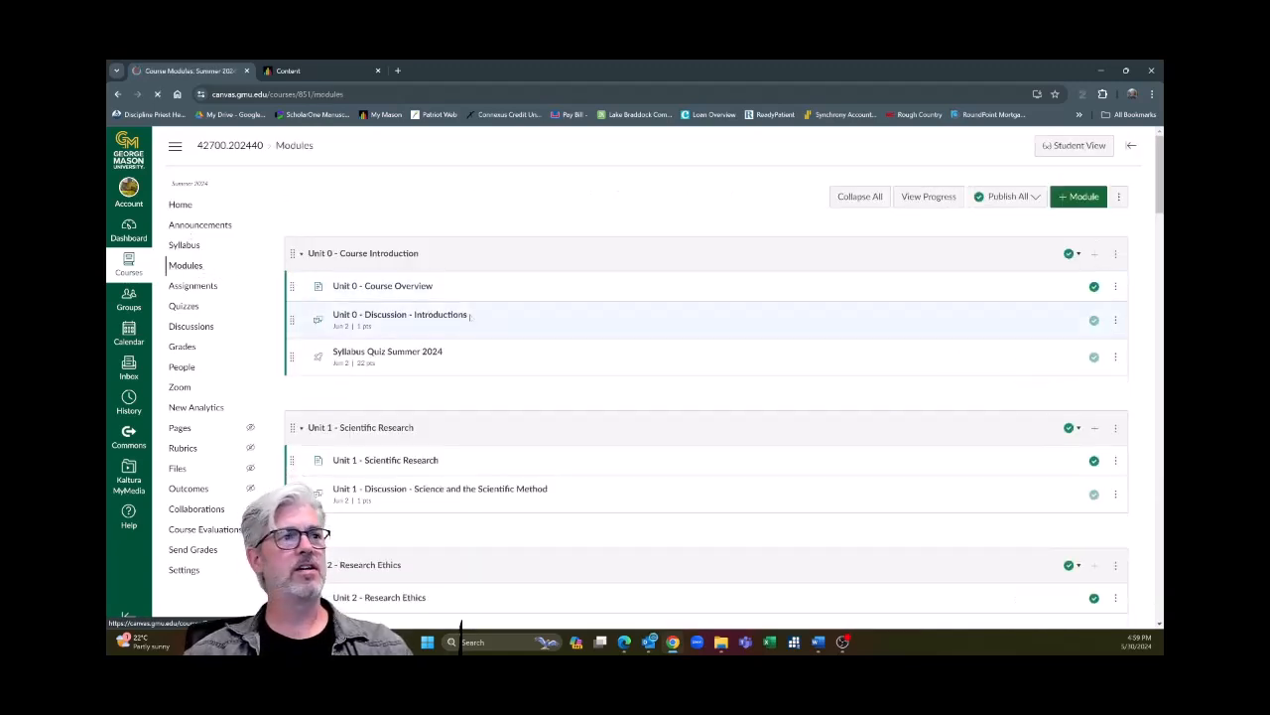
scroll(662, 378, "down", 3)
scroll(662, 378, "down", 6)
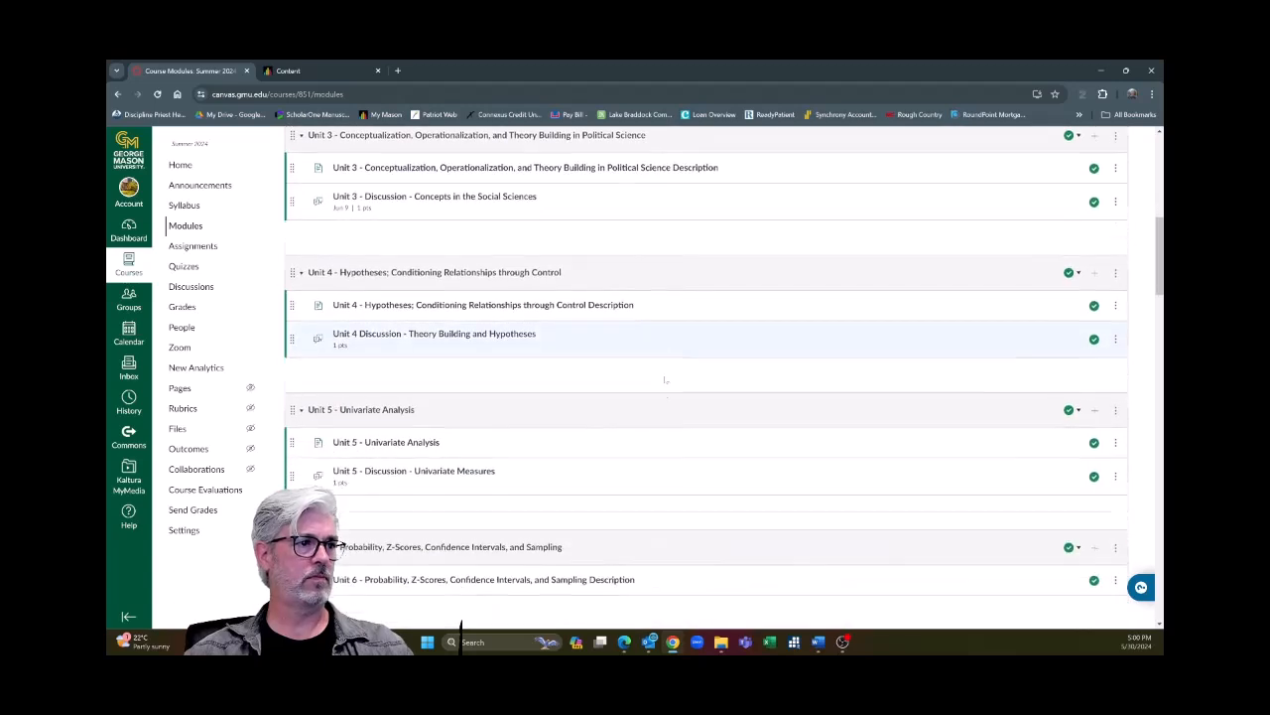
scroll(665, 379, "down", 1)
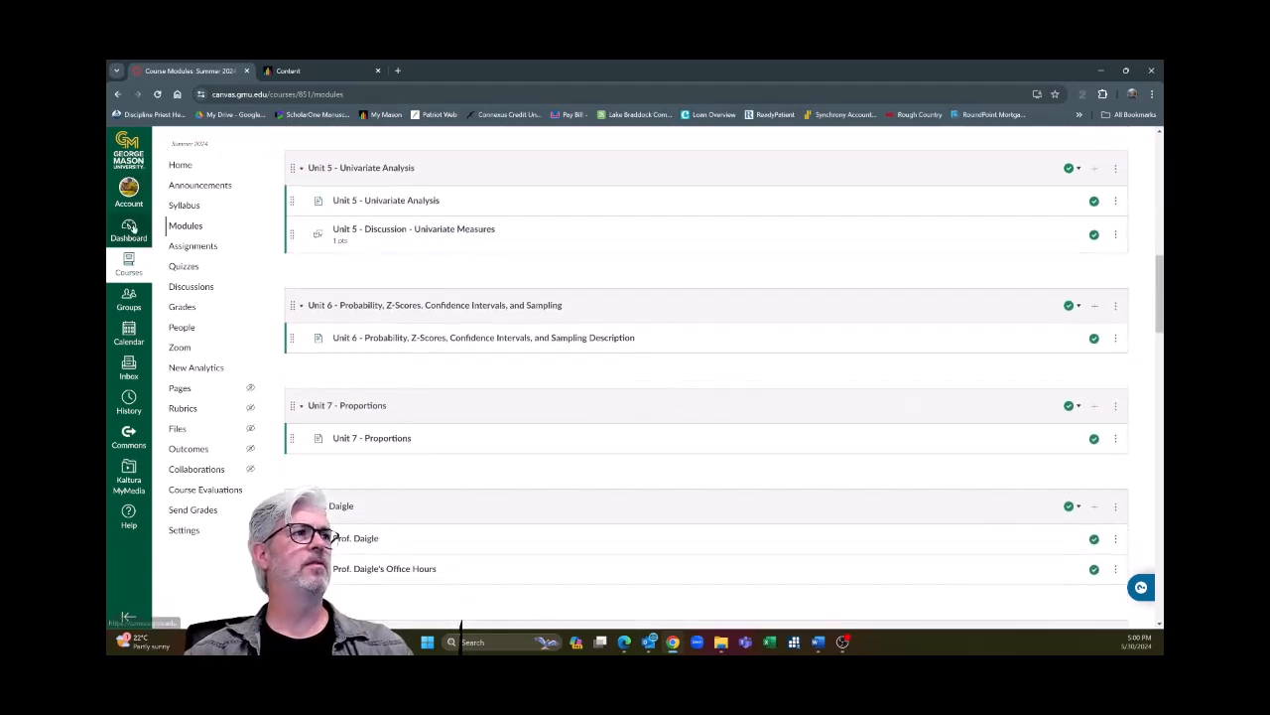
- Return to the Canvas dashboard and open the unpublished Bb Migrated-GOVT-300 course
left_click(132, 202)
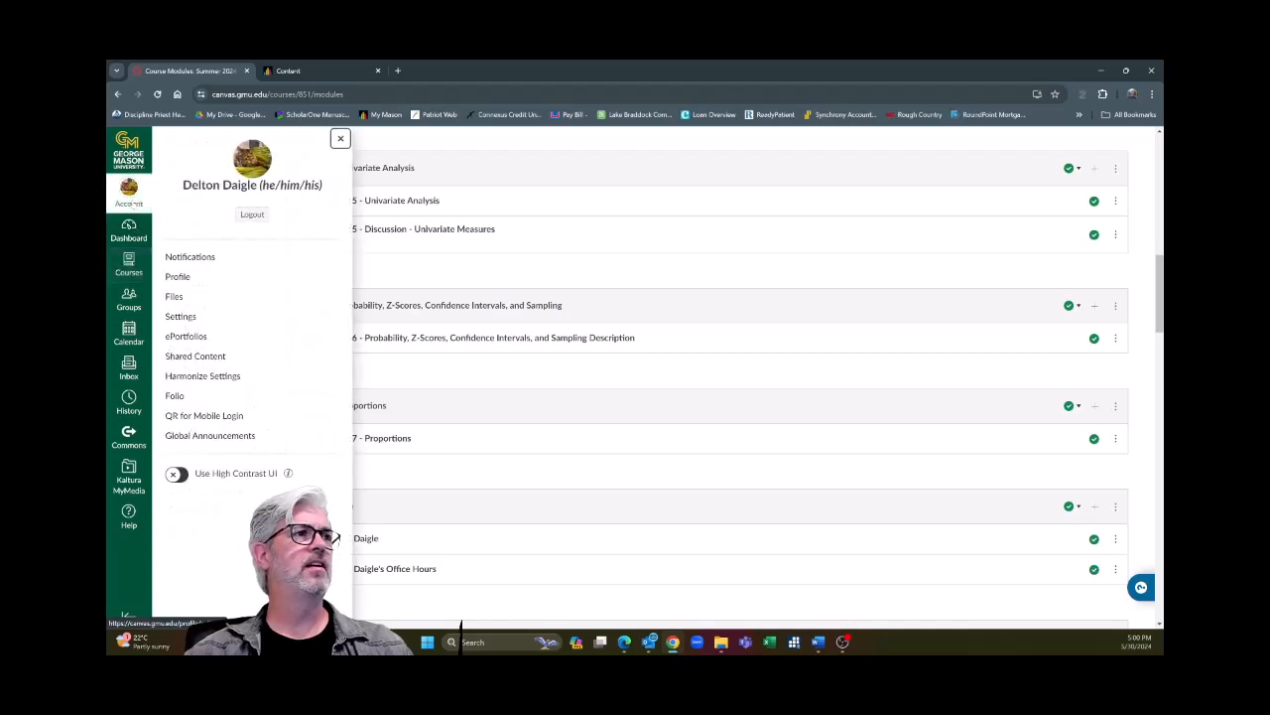
left_click(129, 230)
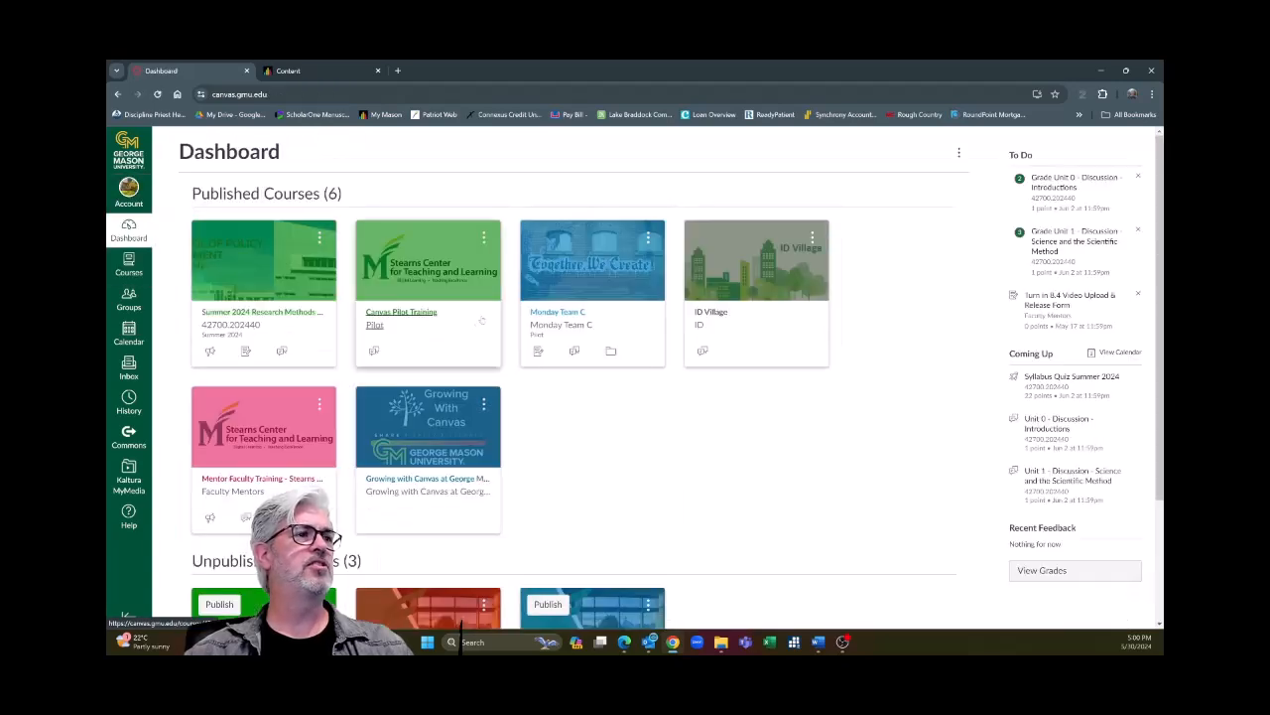
scroll(261, 482, "down", 3)
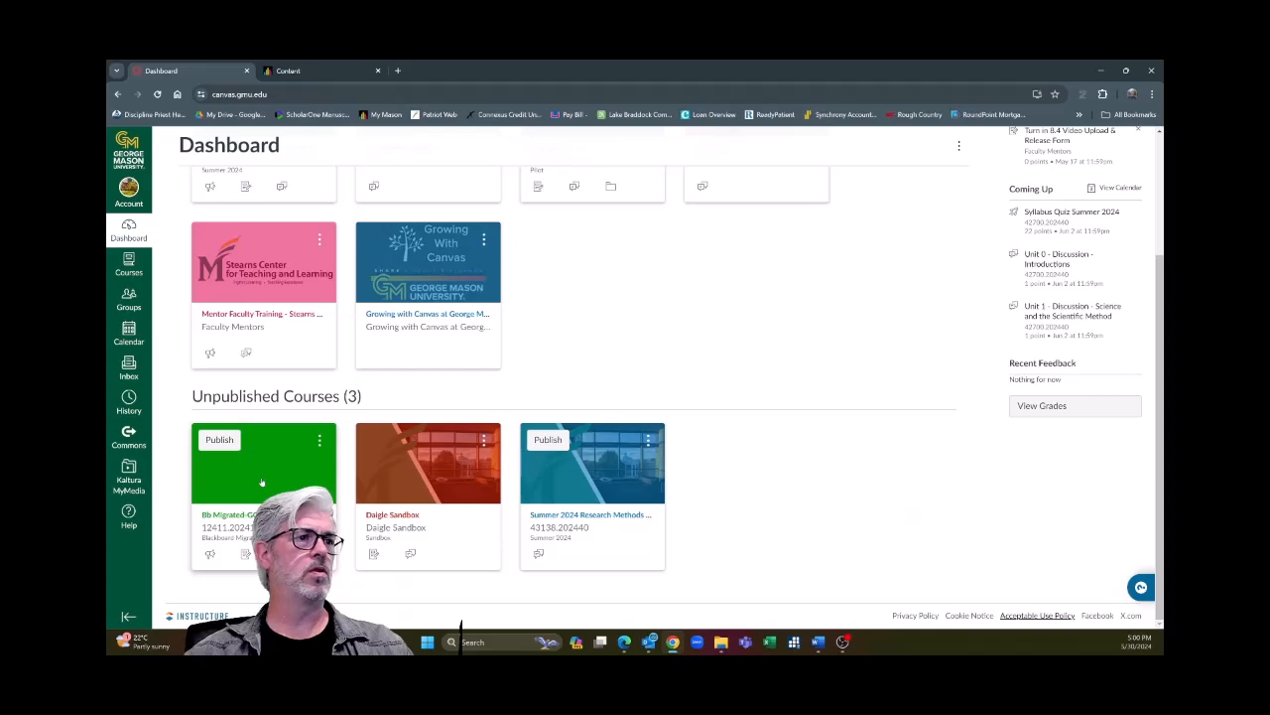
left_click(261, 482)
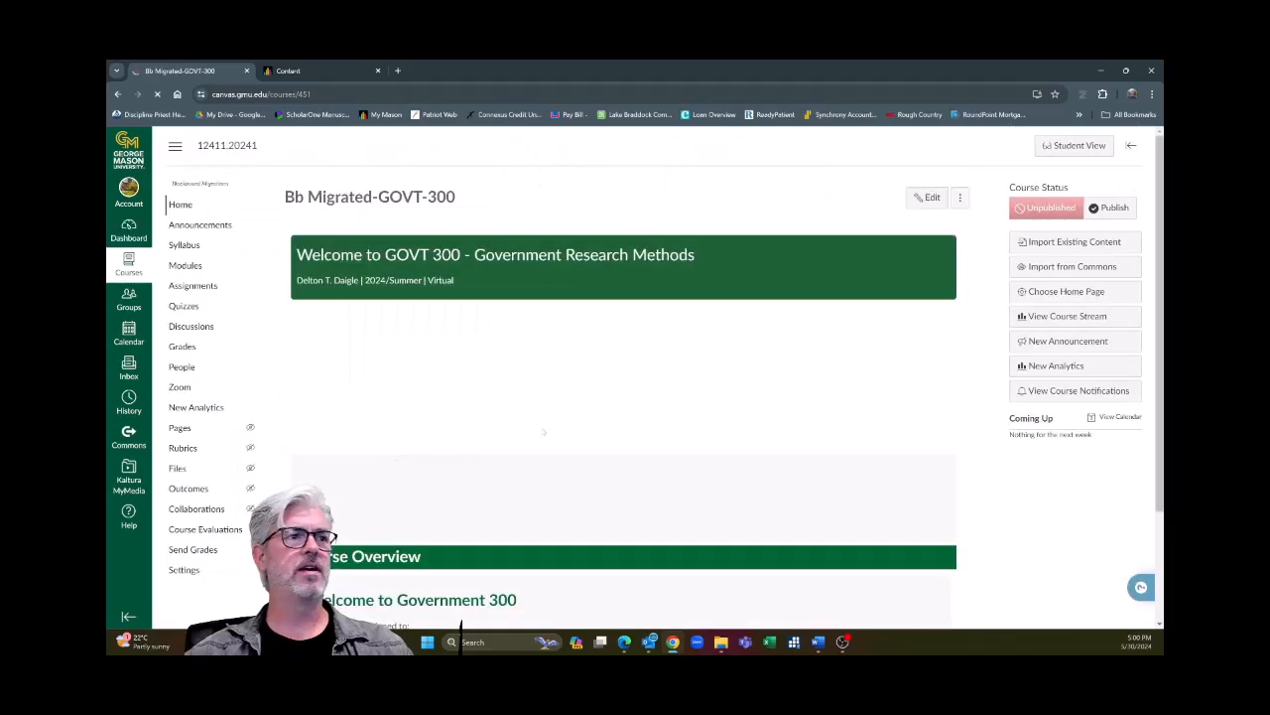
scroll(543, 431, "down", 3)
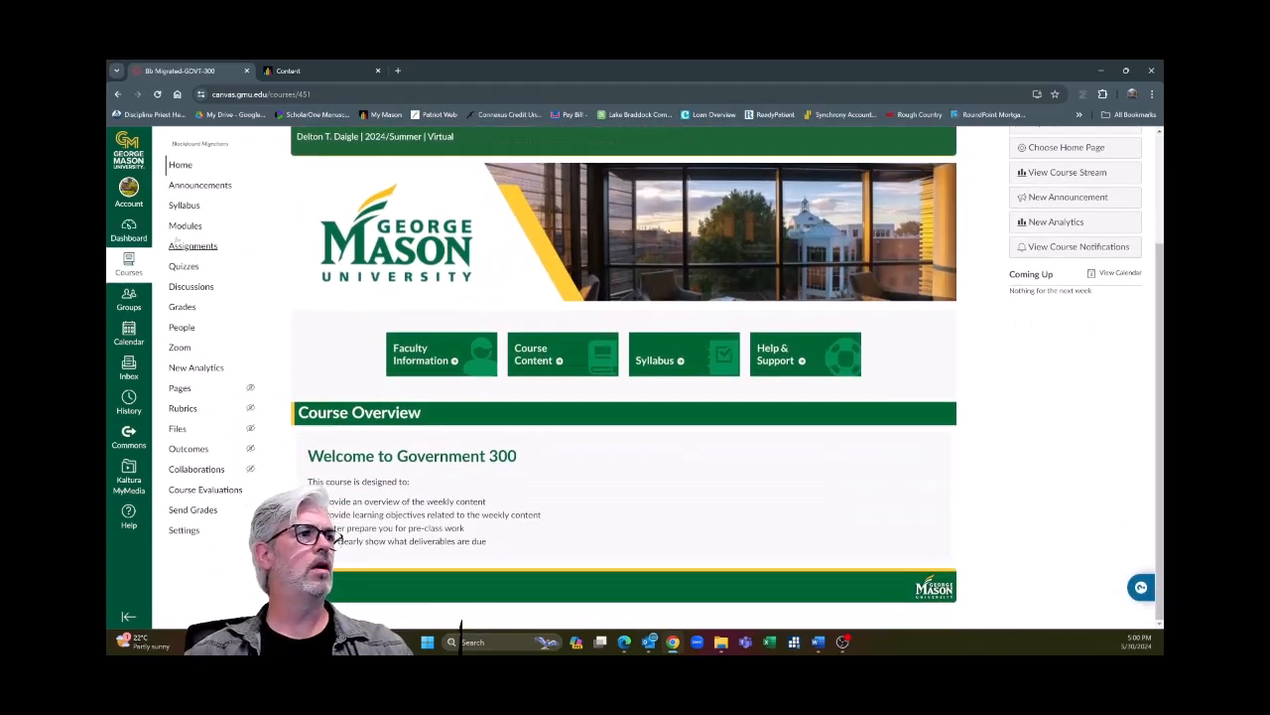
- View the Week 9 - Bivariate Measures of Association Description page from the migrated course's Unit 9 module
left_click(185, 226)
scroll(695, 348, "down", 10)
scroll(695, 350, "down", 5)
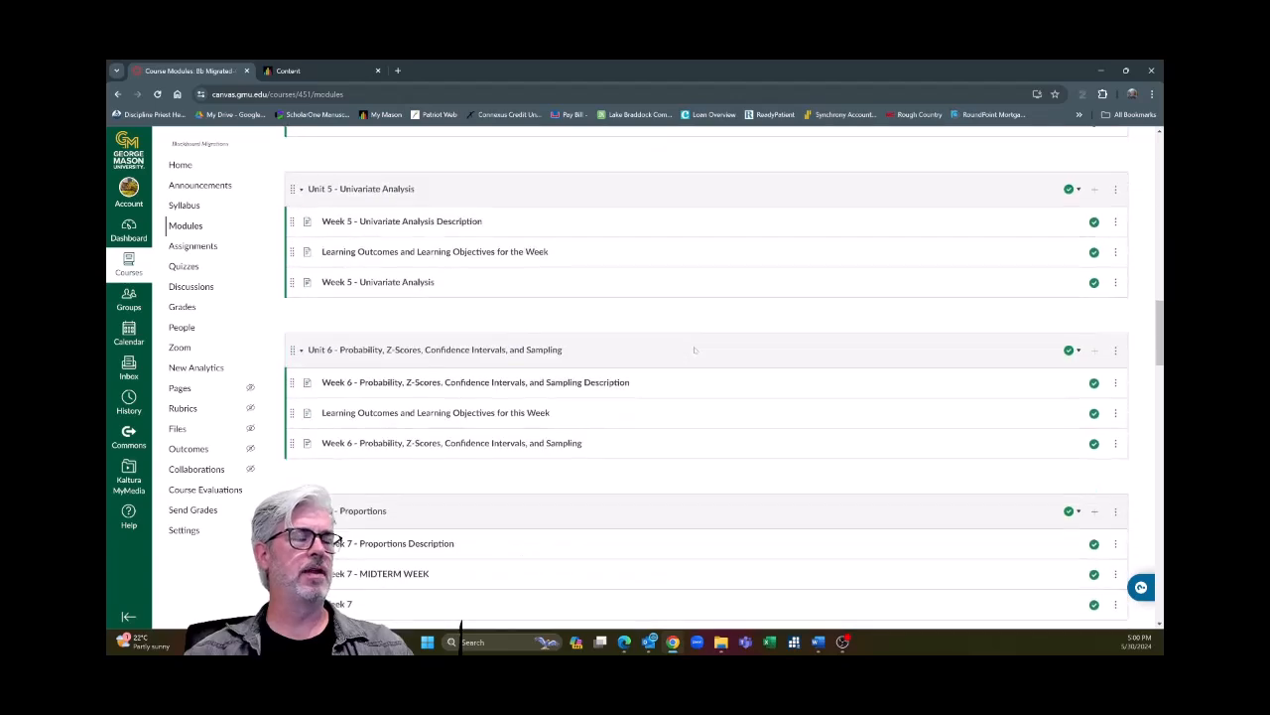
scroll(695, 349, "down", 3)
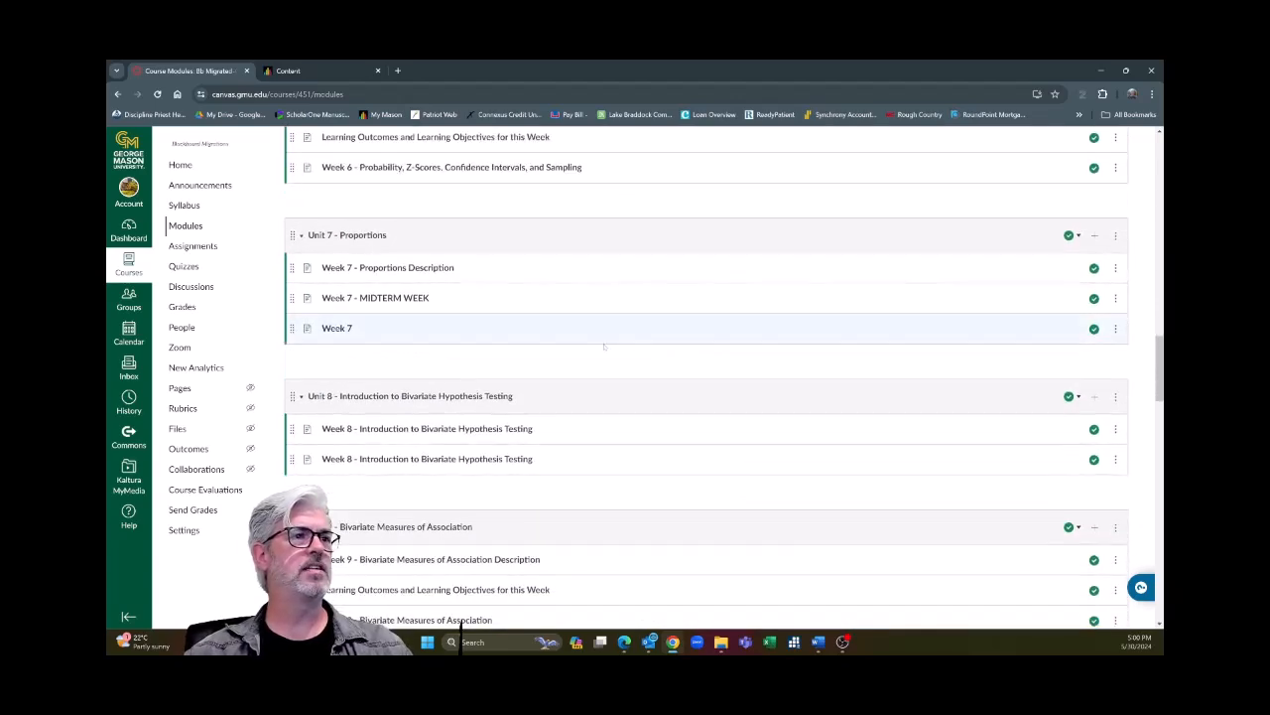
scroll(605, 346, "down", 4)
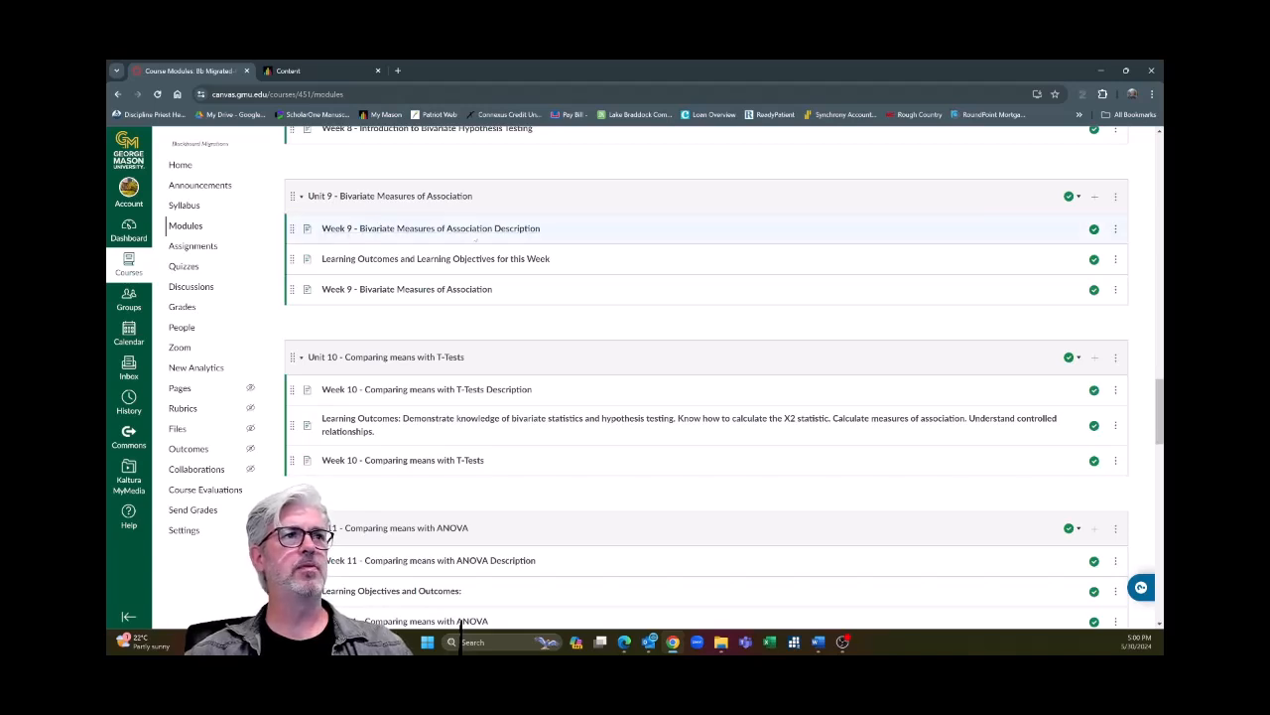
left_click(480, 230)
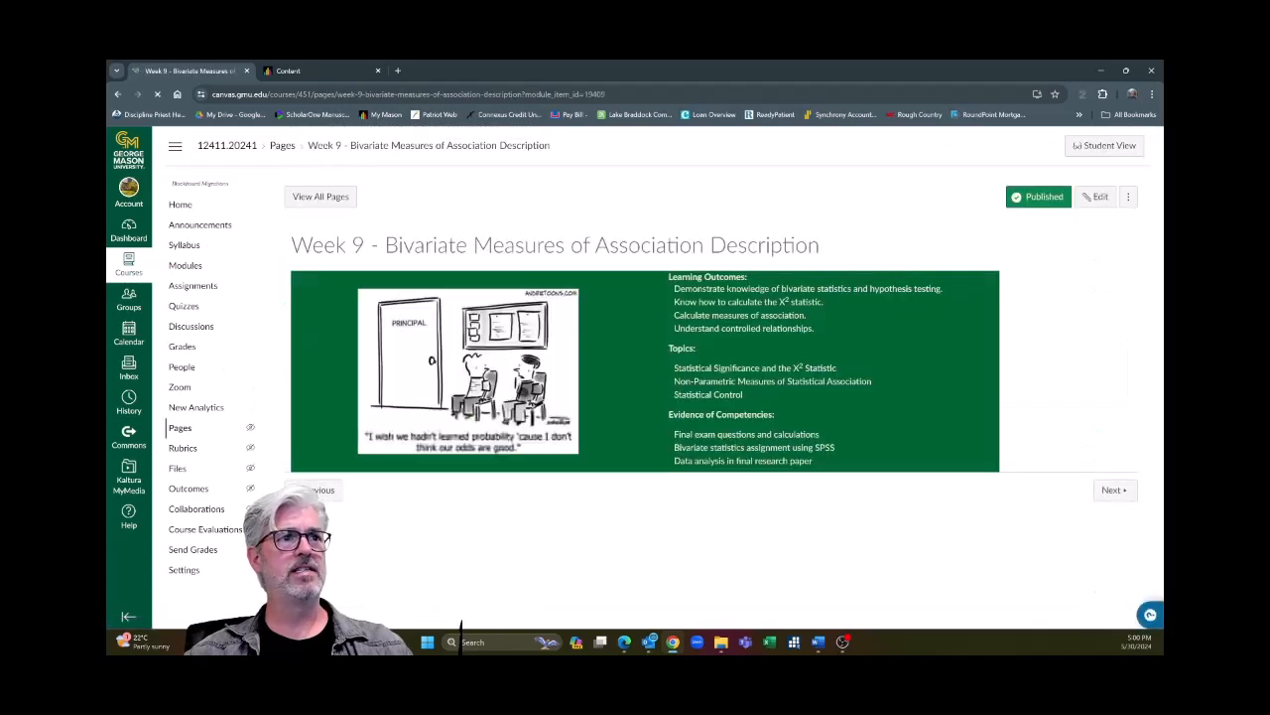
- Switch to Blackboard and open the Week 9 - Bivariate Measures of Association folder in the weekly content
left_click(288, 70)
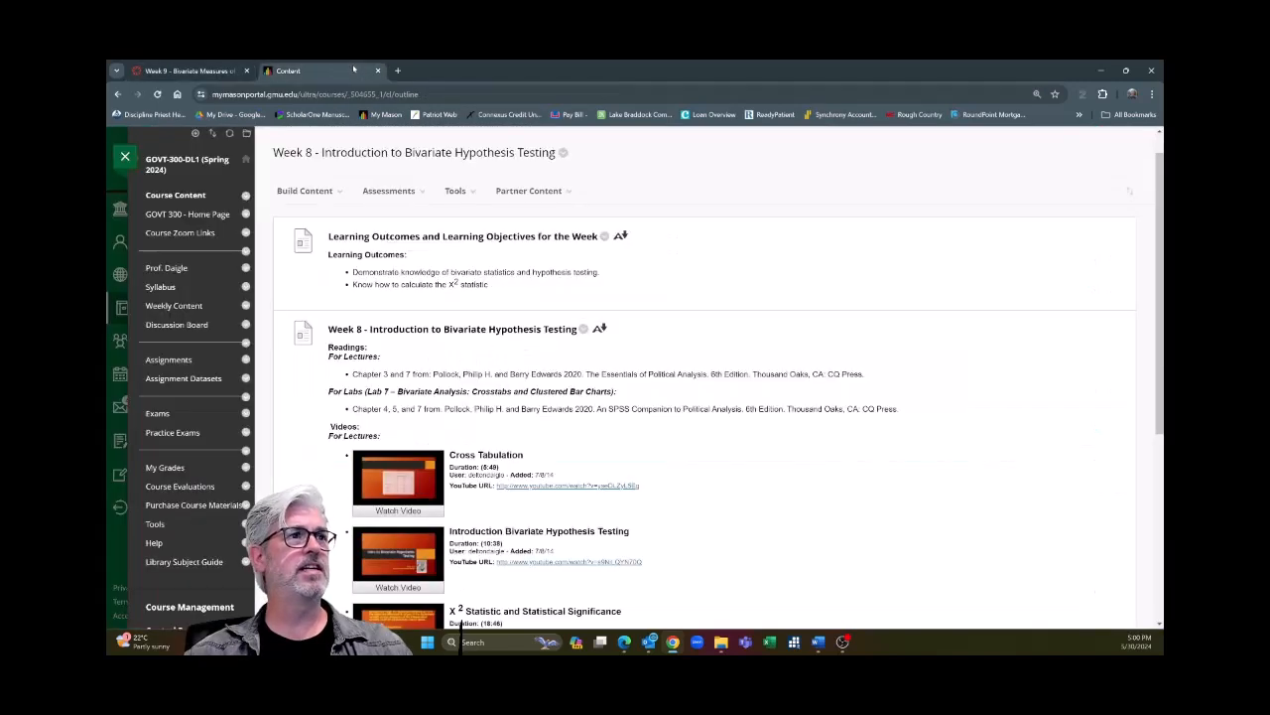
left_click(178, 132)
left_click(118, 94)
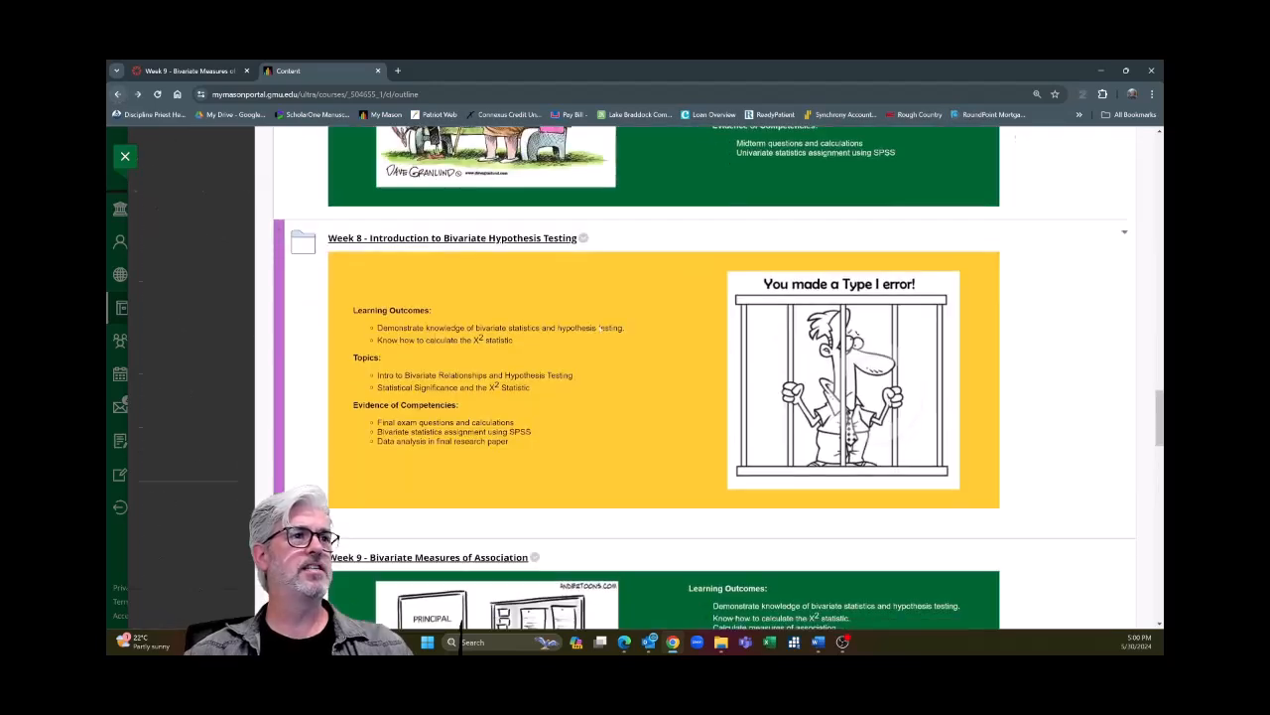
scroll(550, 337, "down", 4)
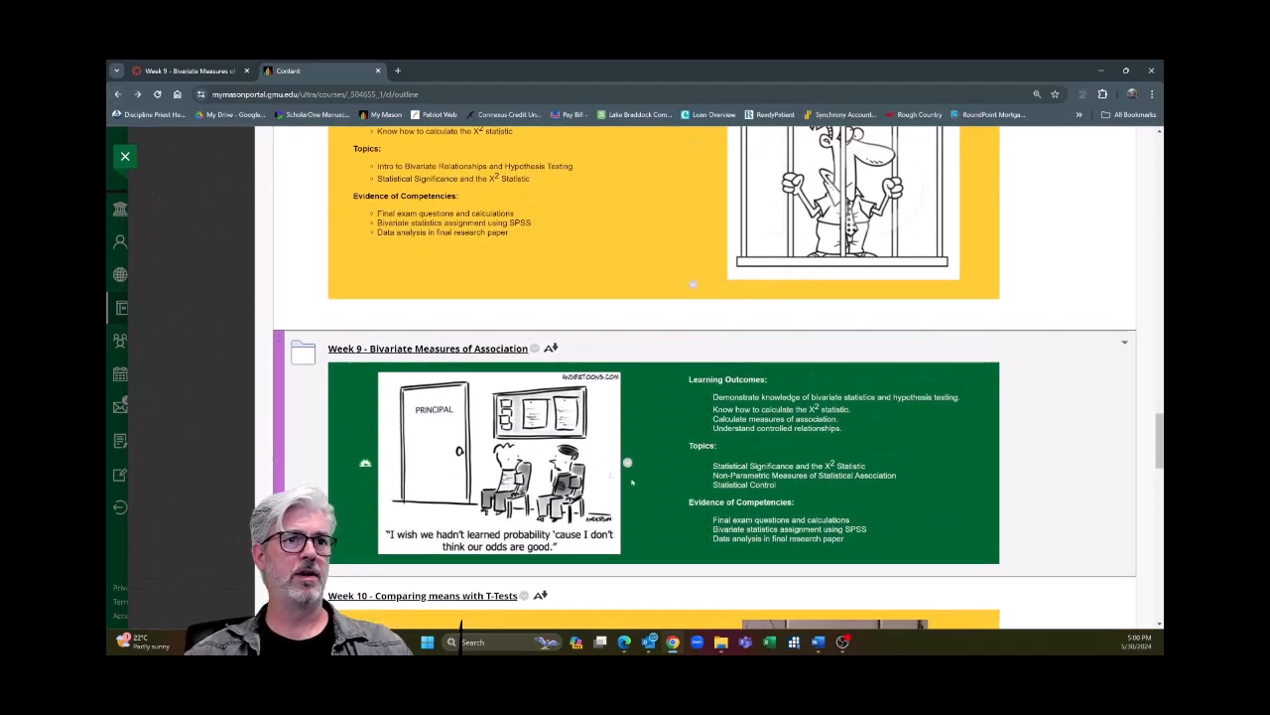
left_click(465, 349)
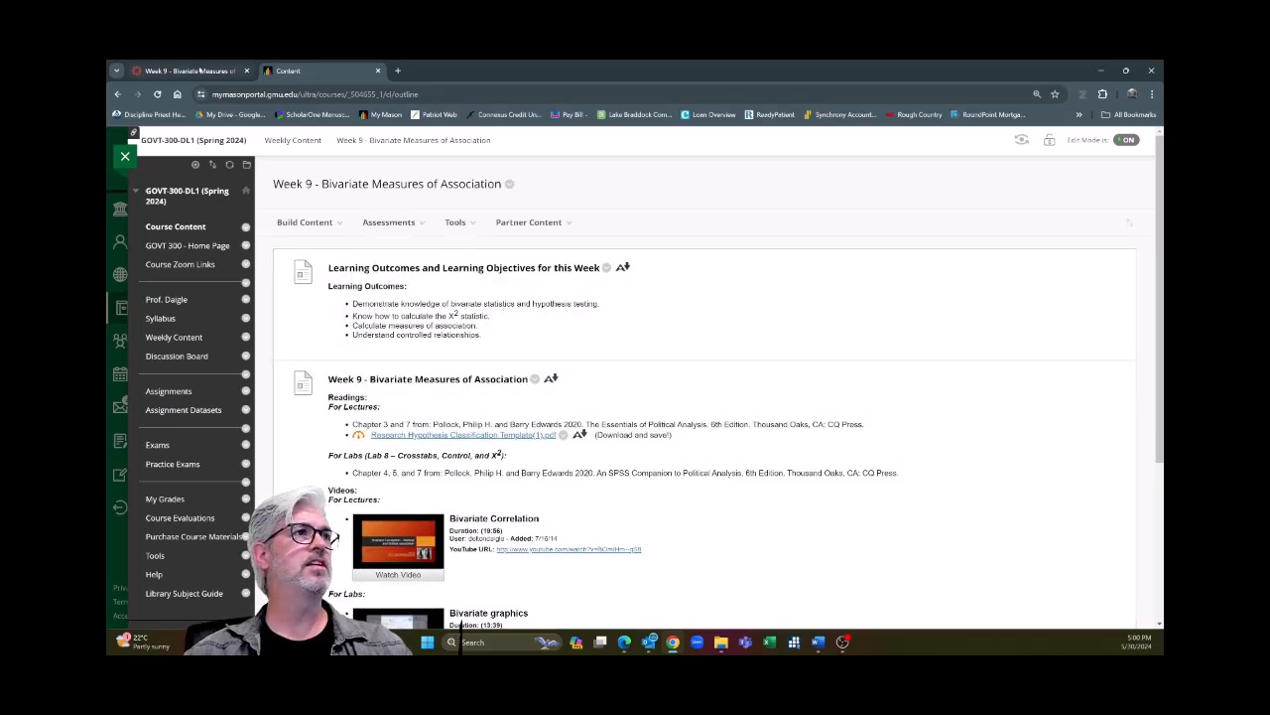
- Compare the migrated Canvas Unit 9 module and its Week 9 description page with the Week 9 folder in Blackboard
left_click(201, 72)
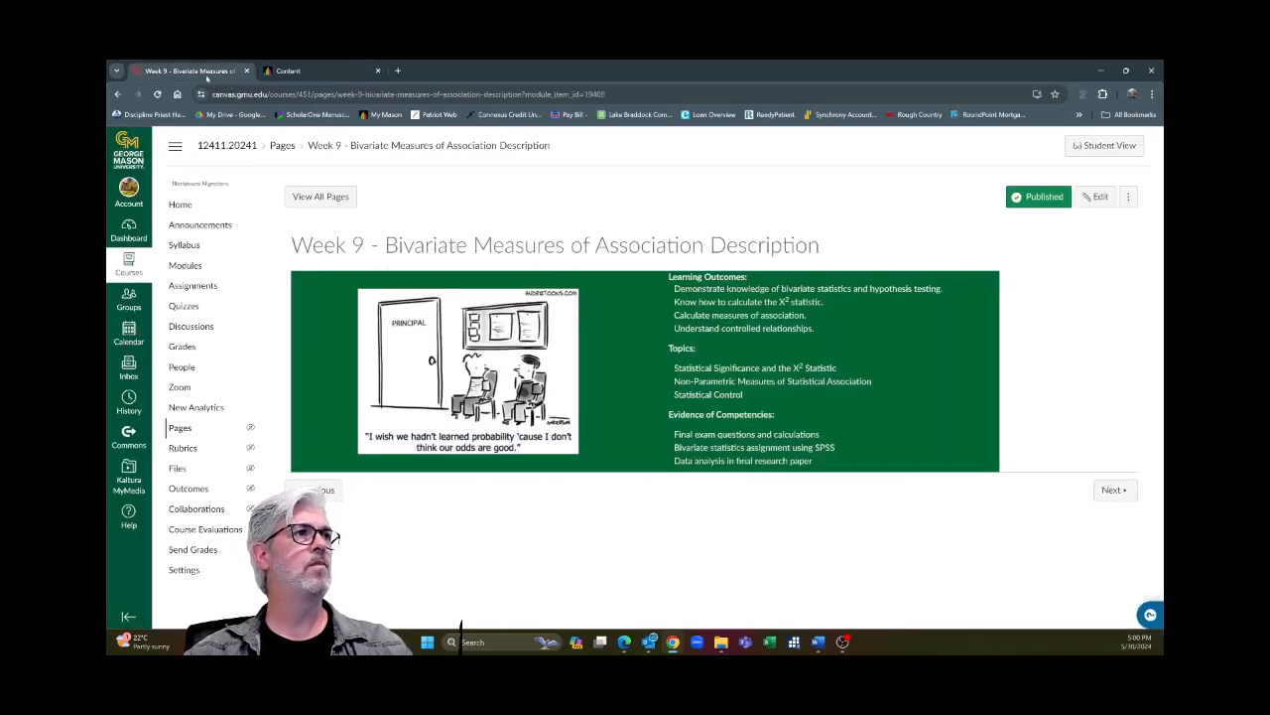
left_click(188, 266)
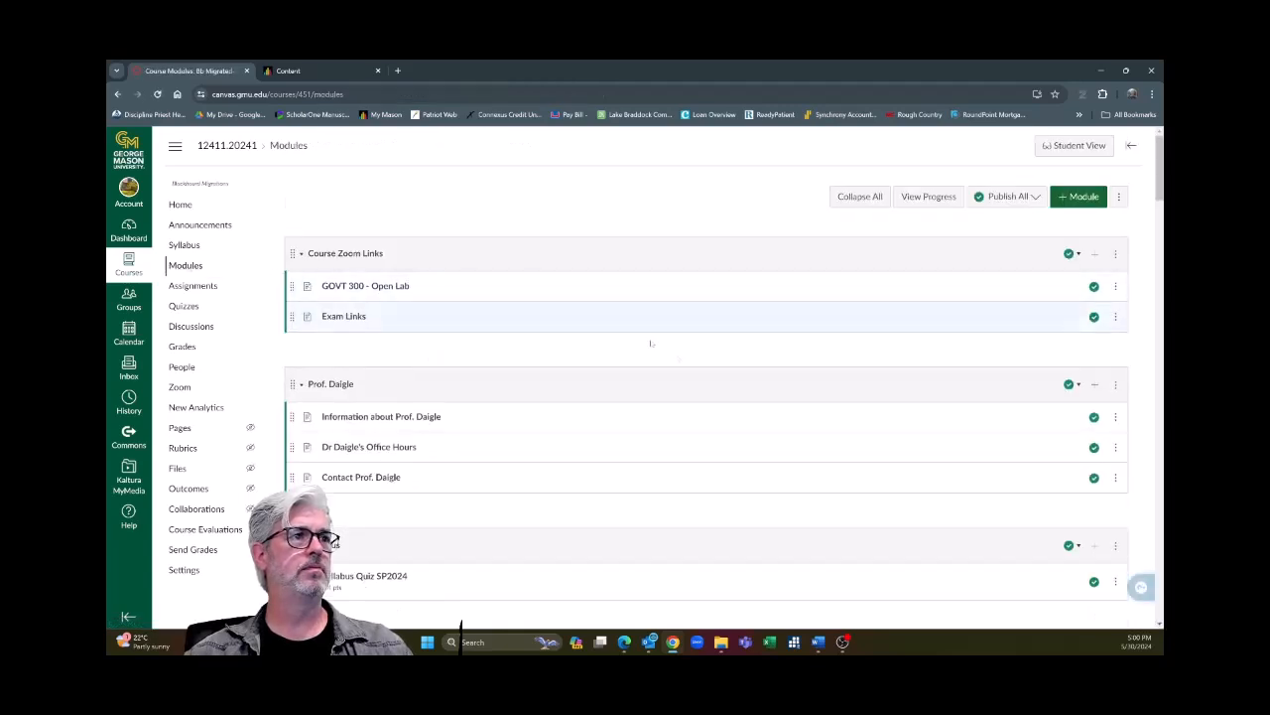
scroll(707, 375, "down", 3)
scroll(710, 378, "down", 20)
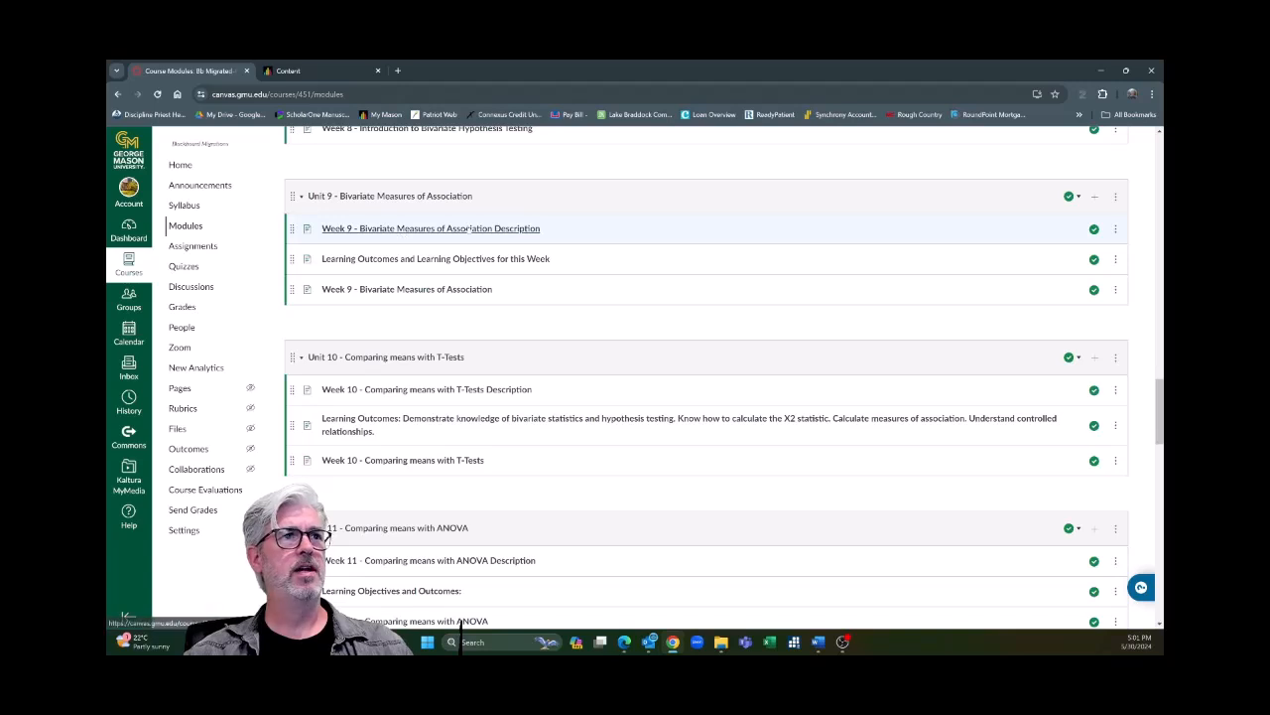
left_click(397, 230)
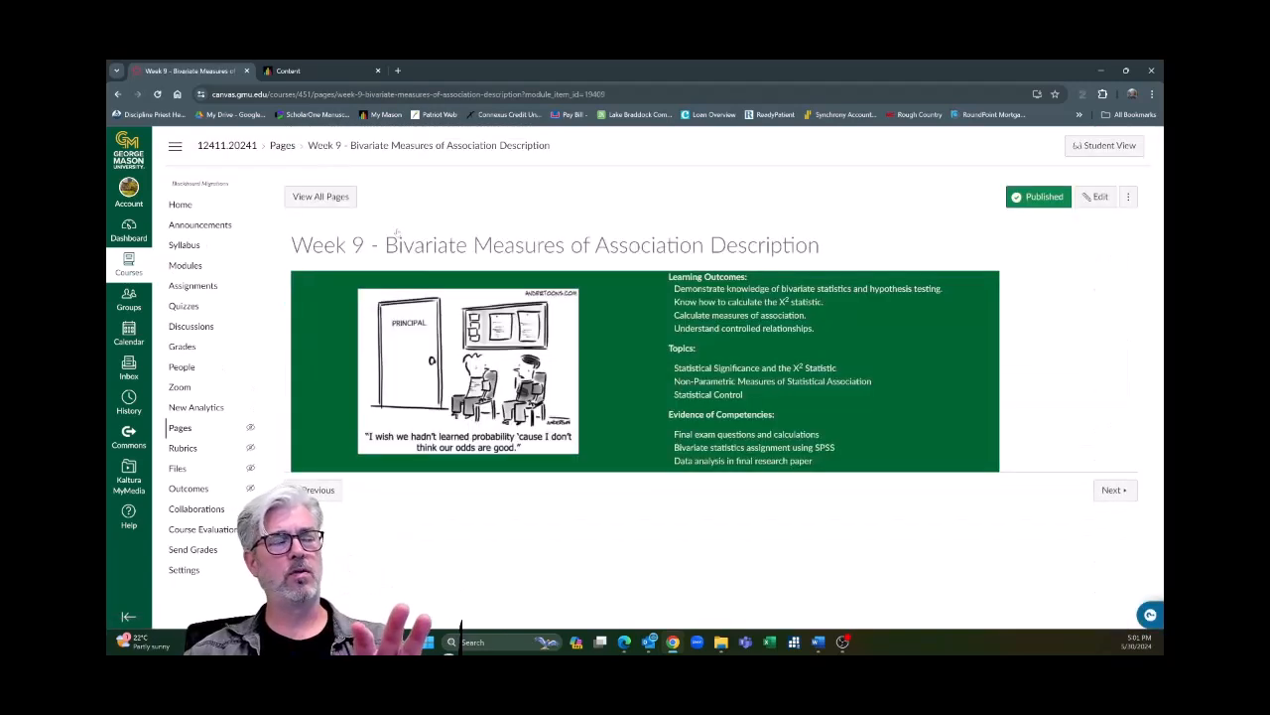
left_click(117, 93)
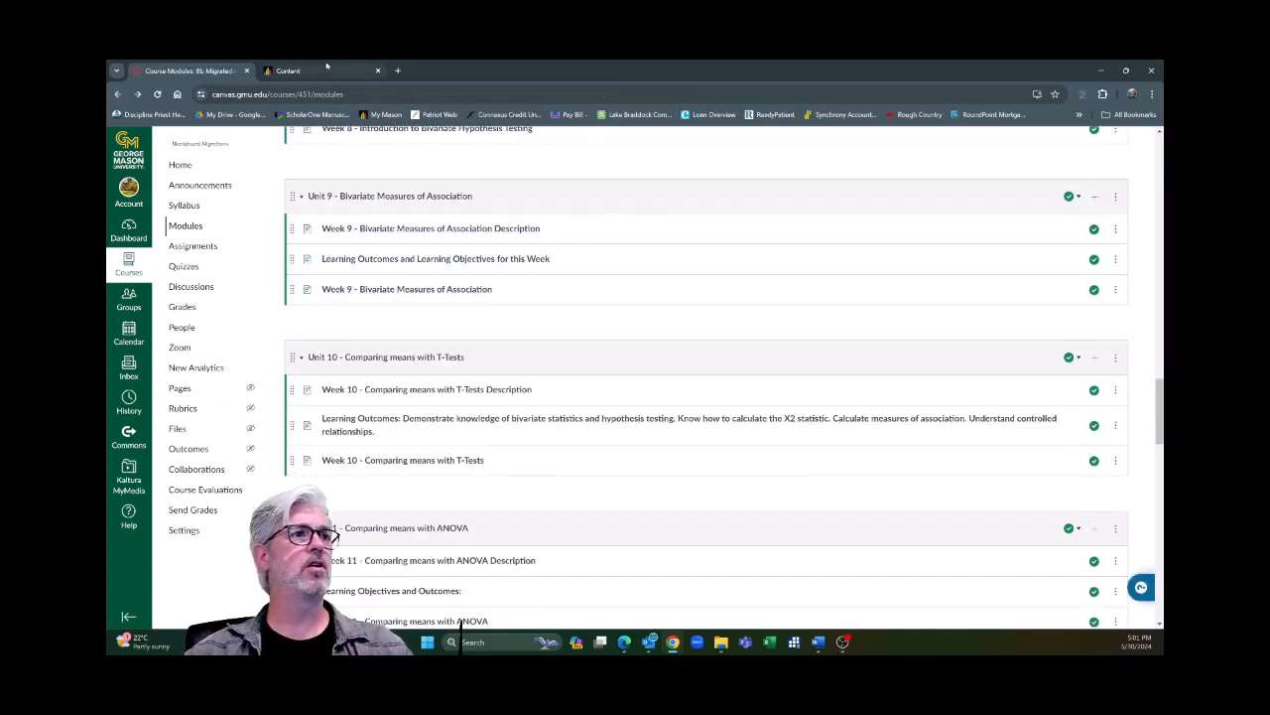
left_click(288, 70)
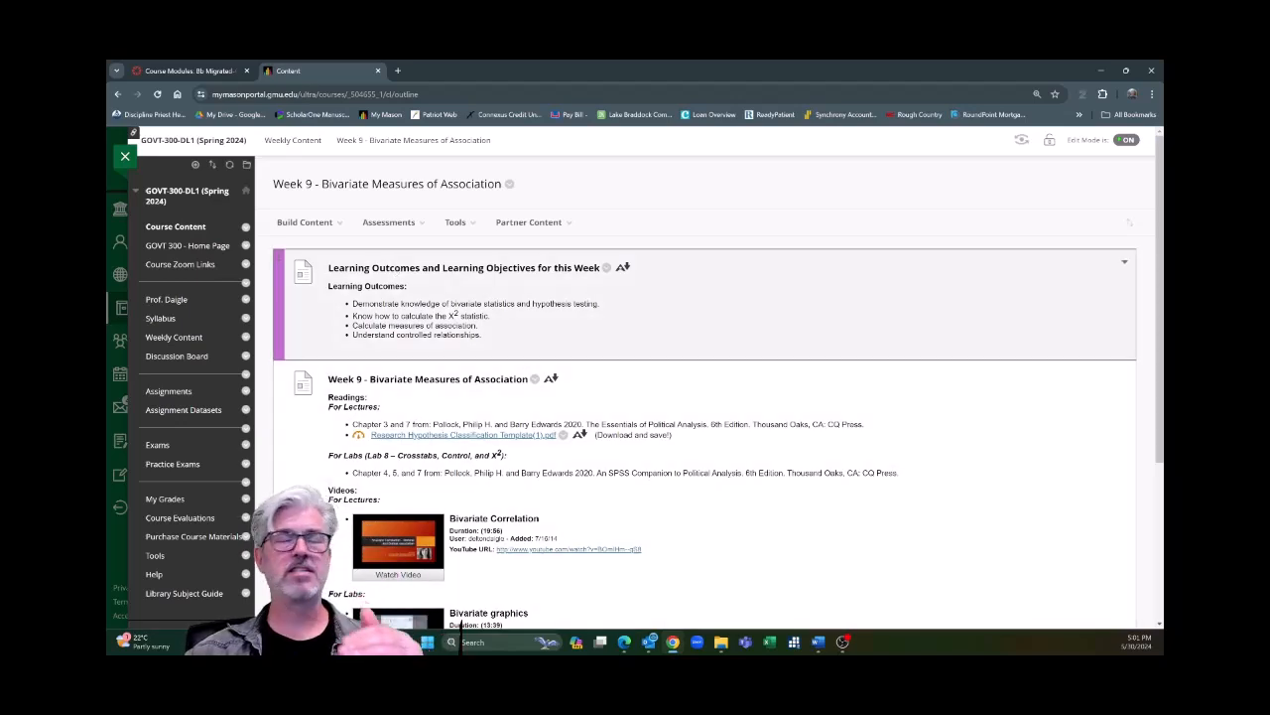
- Compare the migrated Week 9 - Bivariate Measures of Association Description page in Canvas with the Week 9 folder in Blackboard
left_click(182, 70)
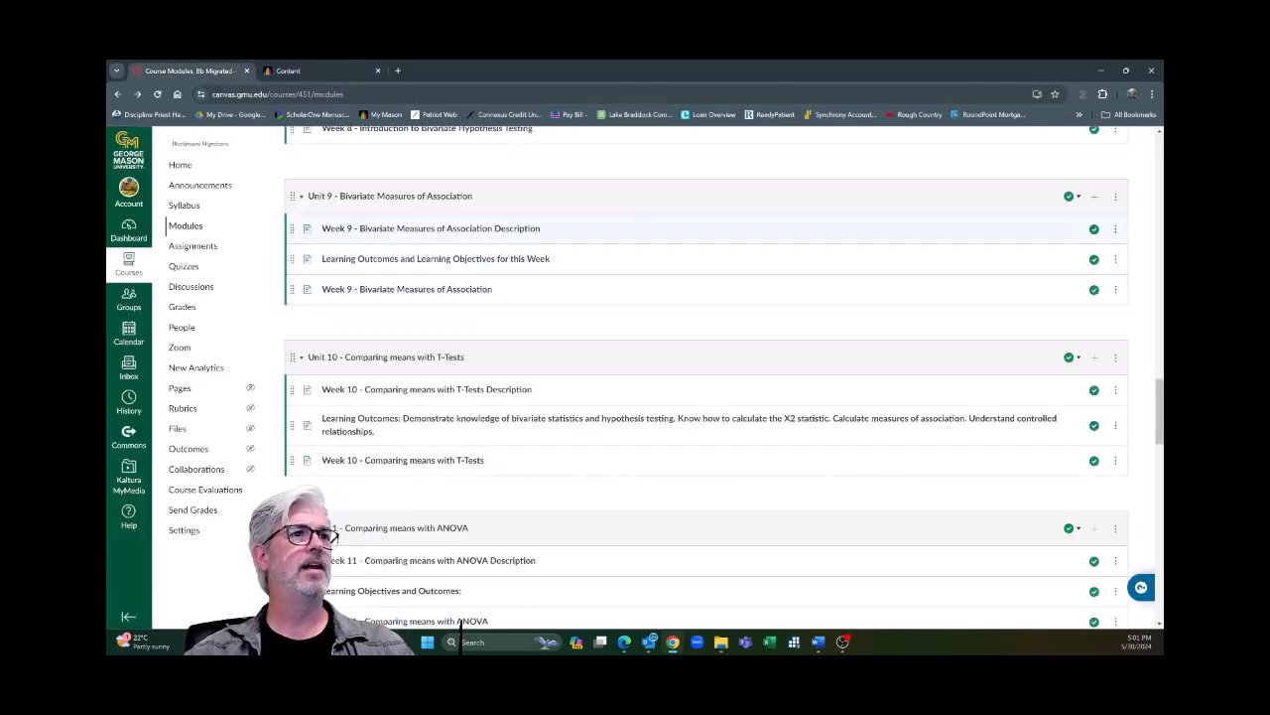
left_click(414, 229)
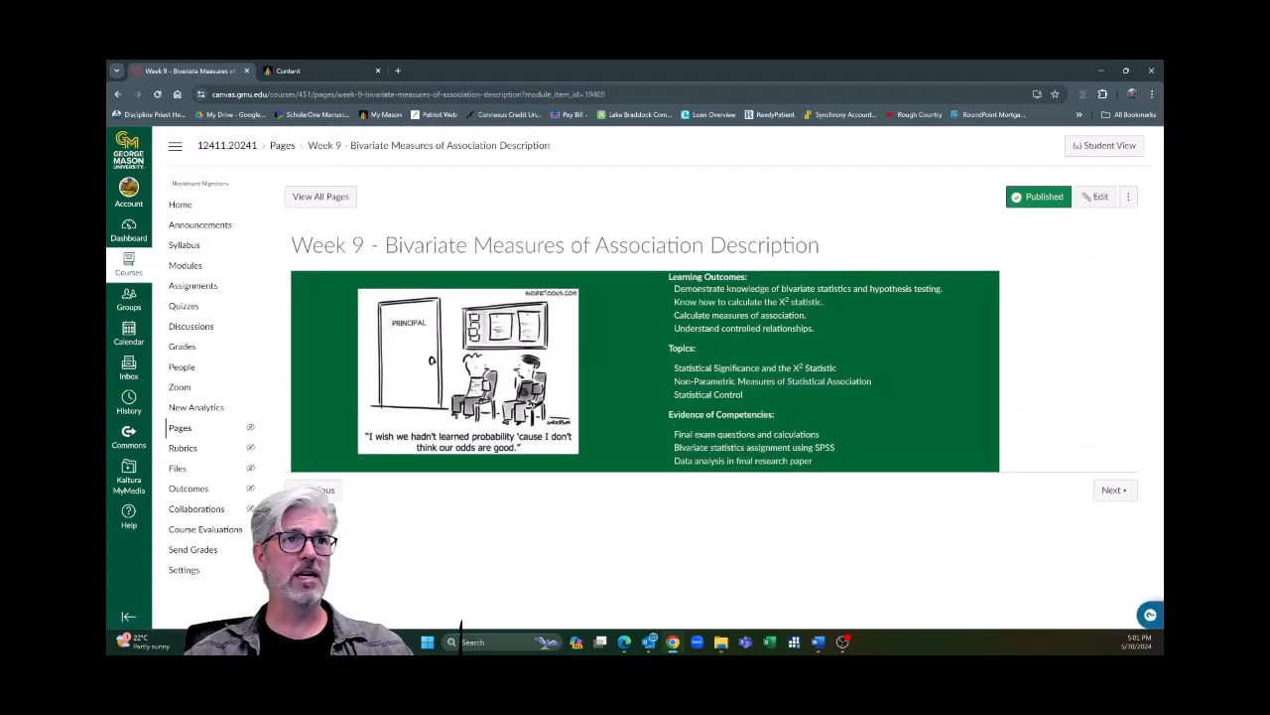
left_click(298, 71)
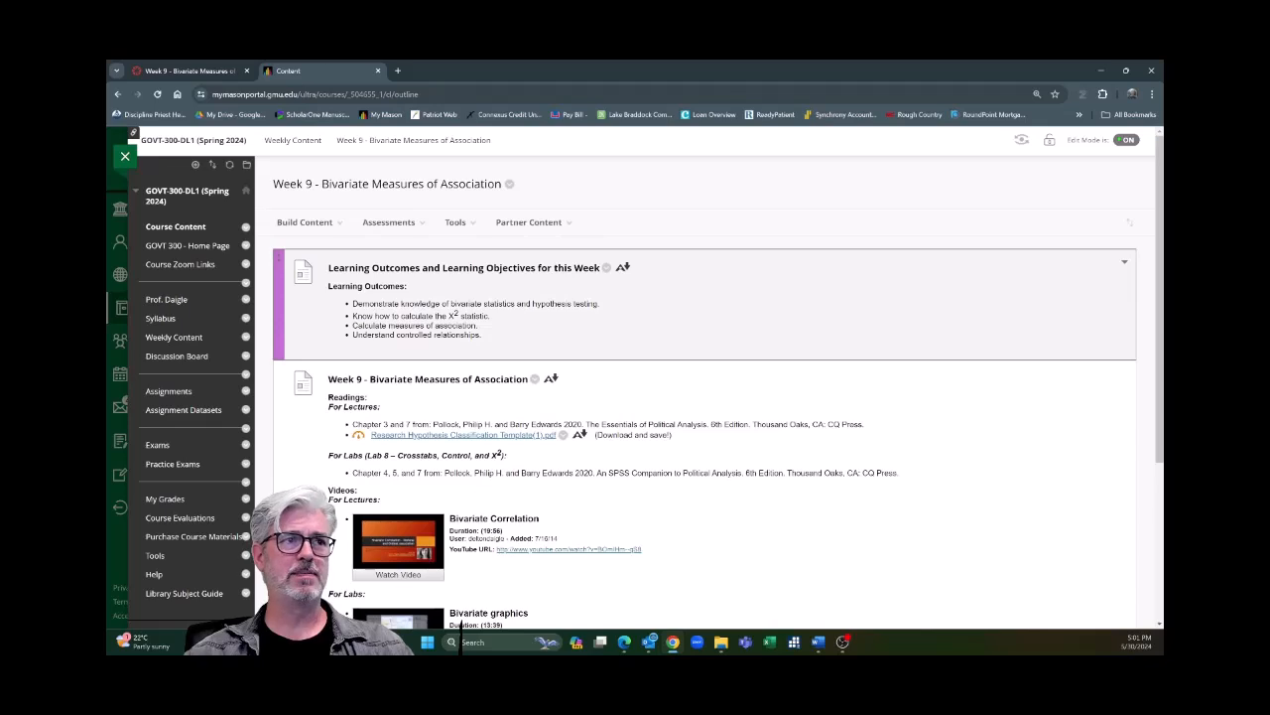
left_click(202, 72)
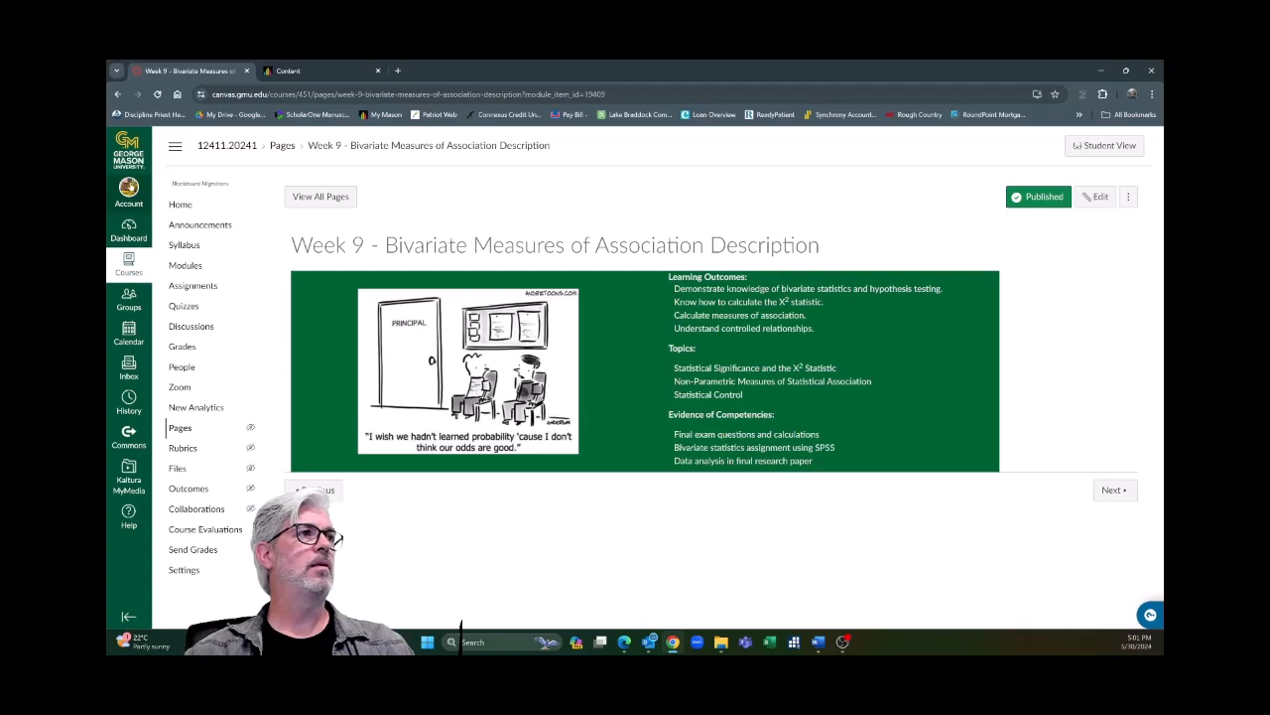
- Open the Summer 2024 Research Methods course from the Canvas dashboard and go to Unit 8 in its modules
left_click(132, 232)
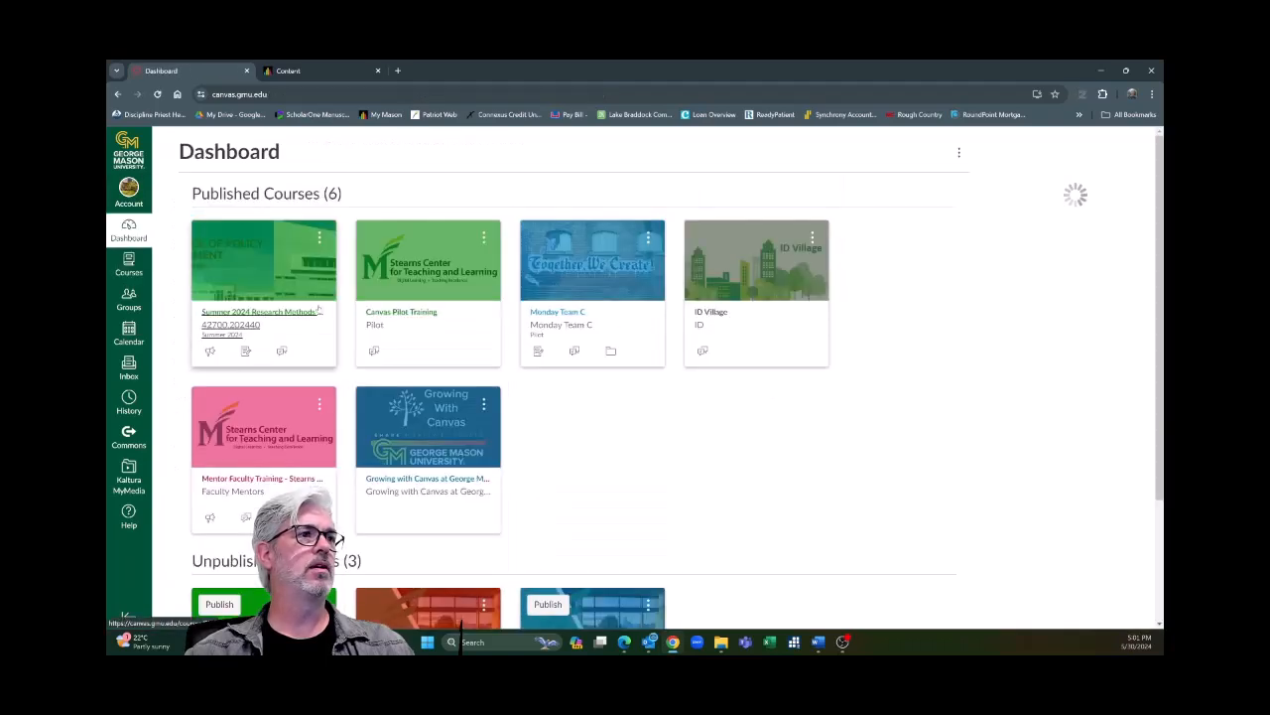
left_click(267, 285)
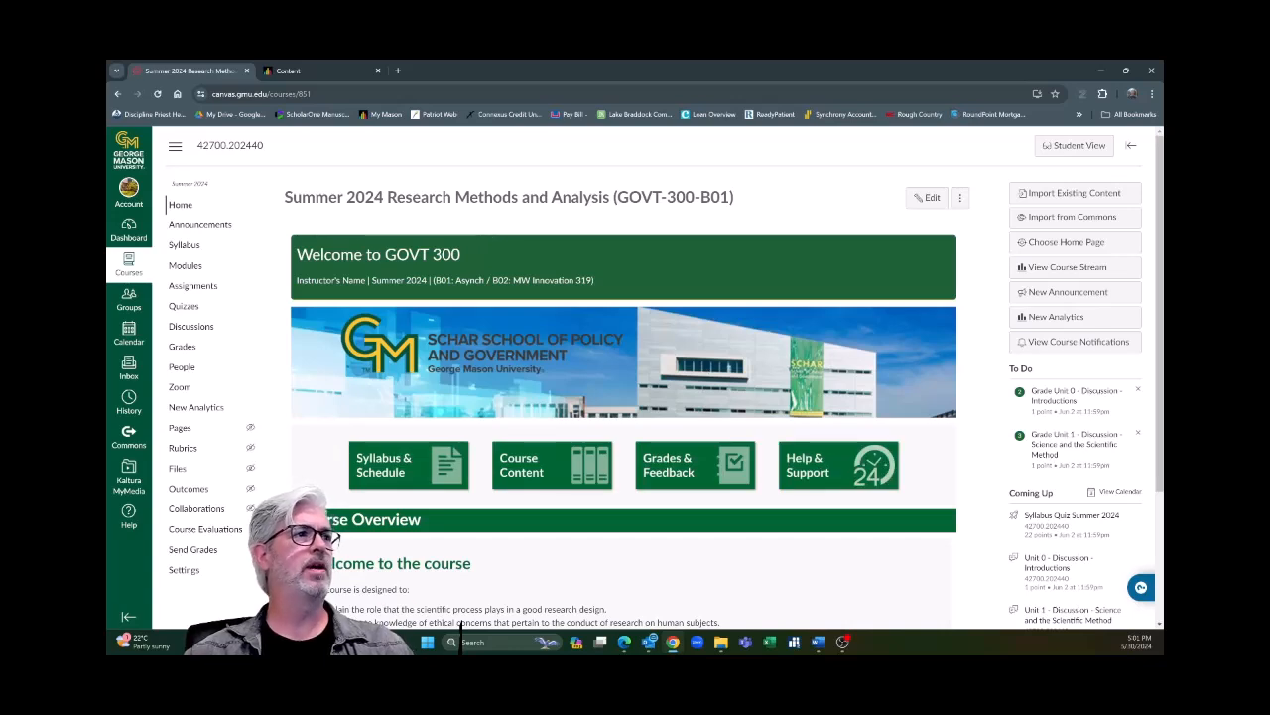
left_click(186, 266)
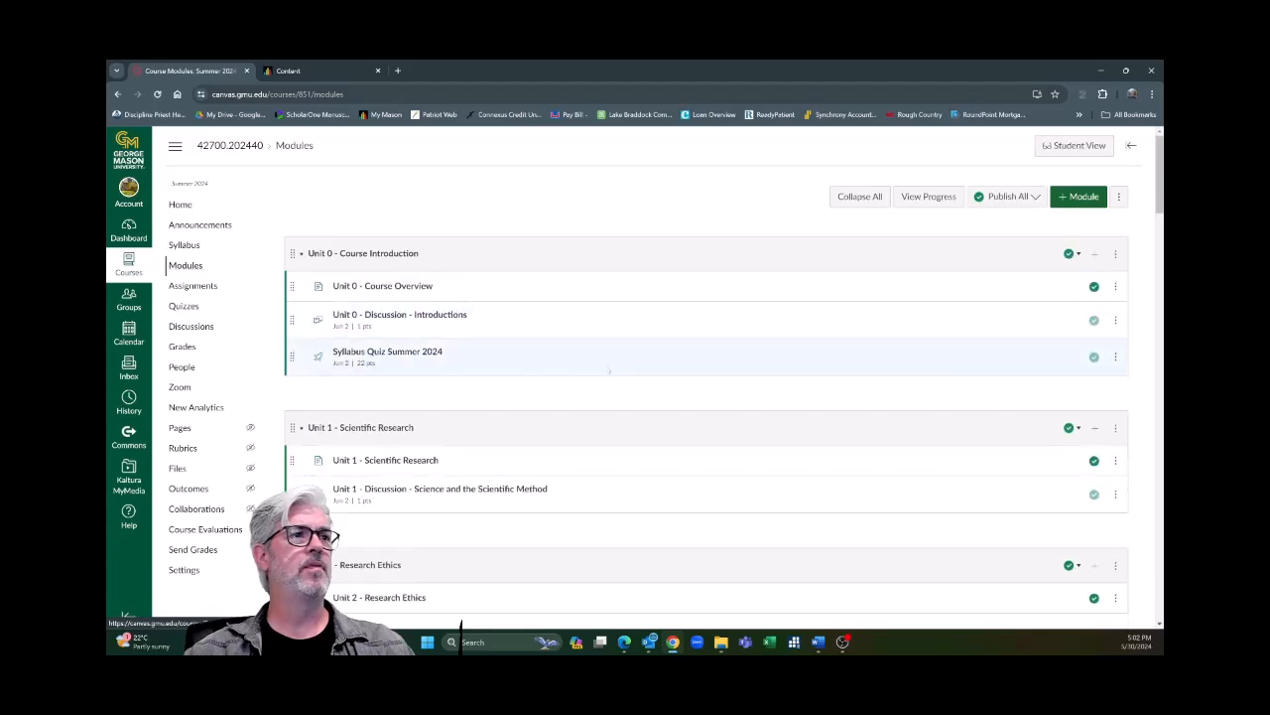
scroll(587, 362, "down", 10)
scroll(638, 380, "down", 3)
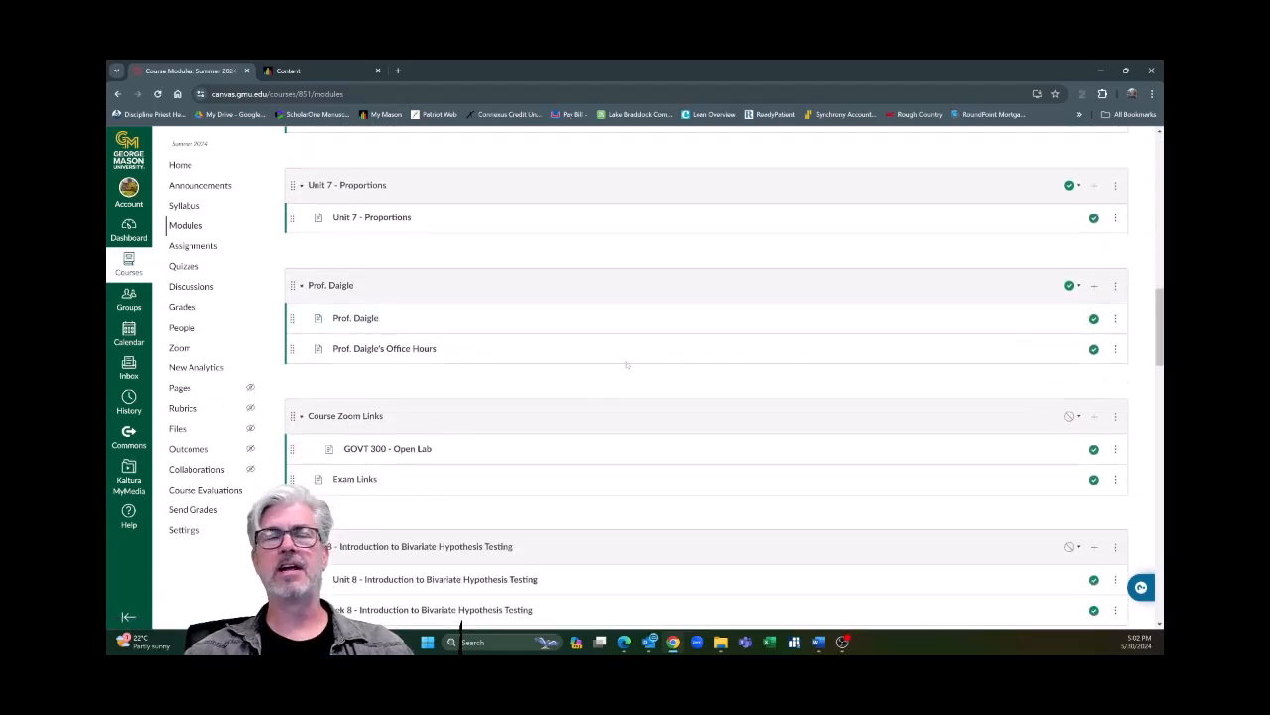
- Compare the Unit 8 - Introduction to Bivariate Hypothesis Testing page in Canvas with the Week 8 folder description in Blackboard
left_click(297, 70)
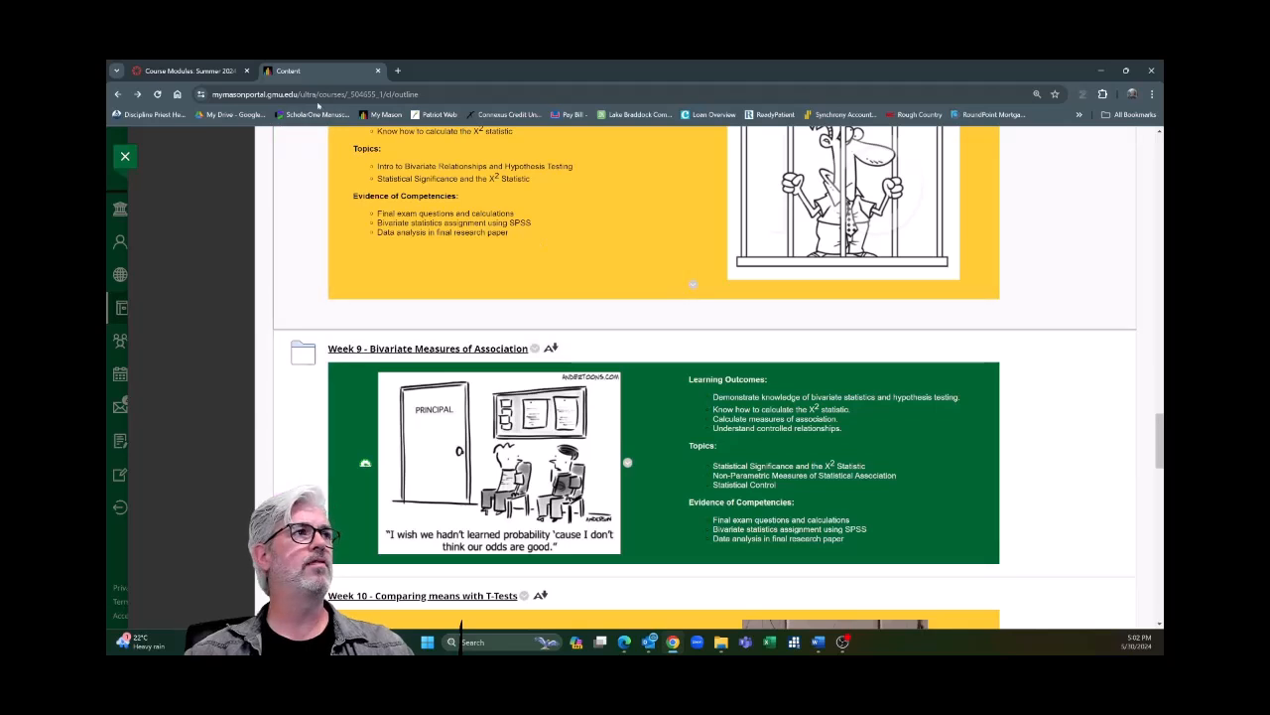
left_click(188, 70)
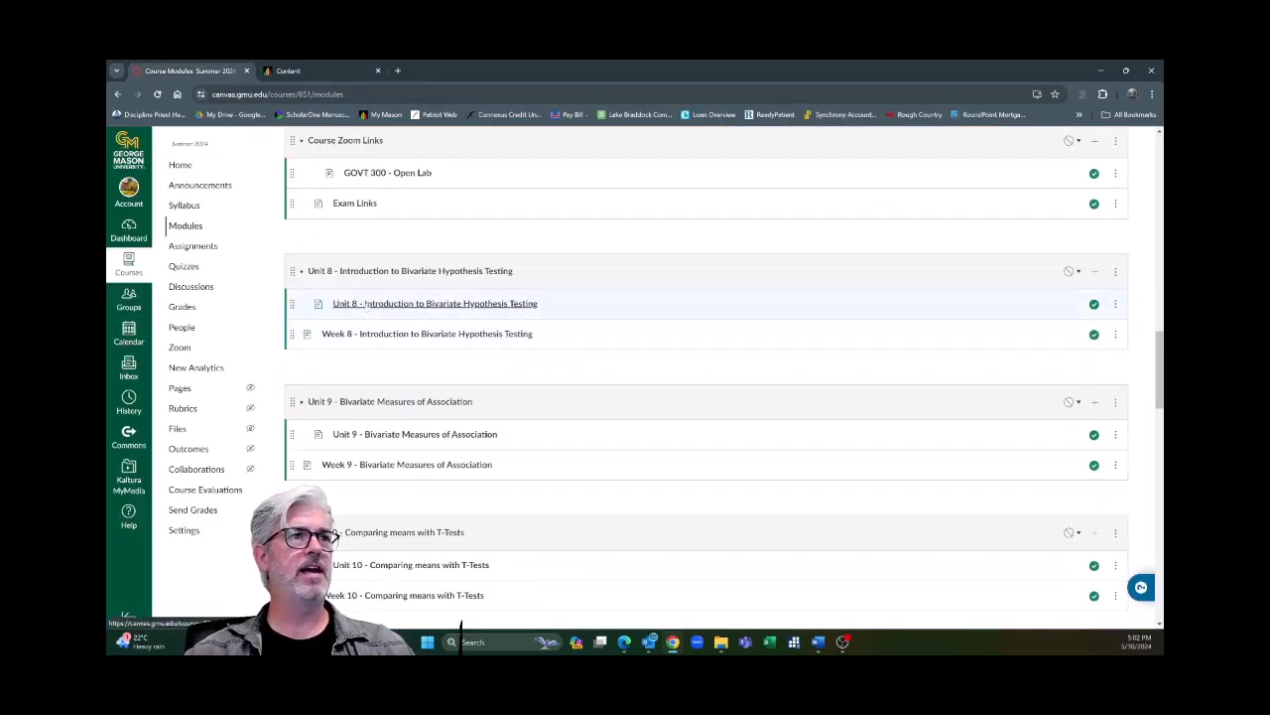
left_click(428, 303)
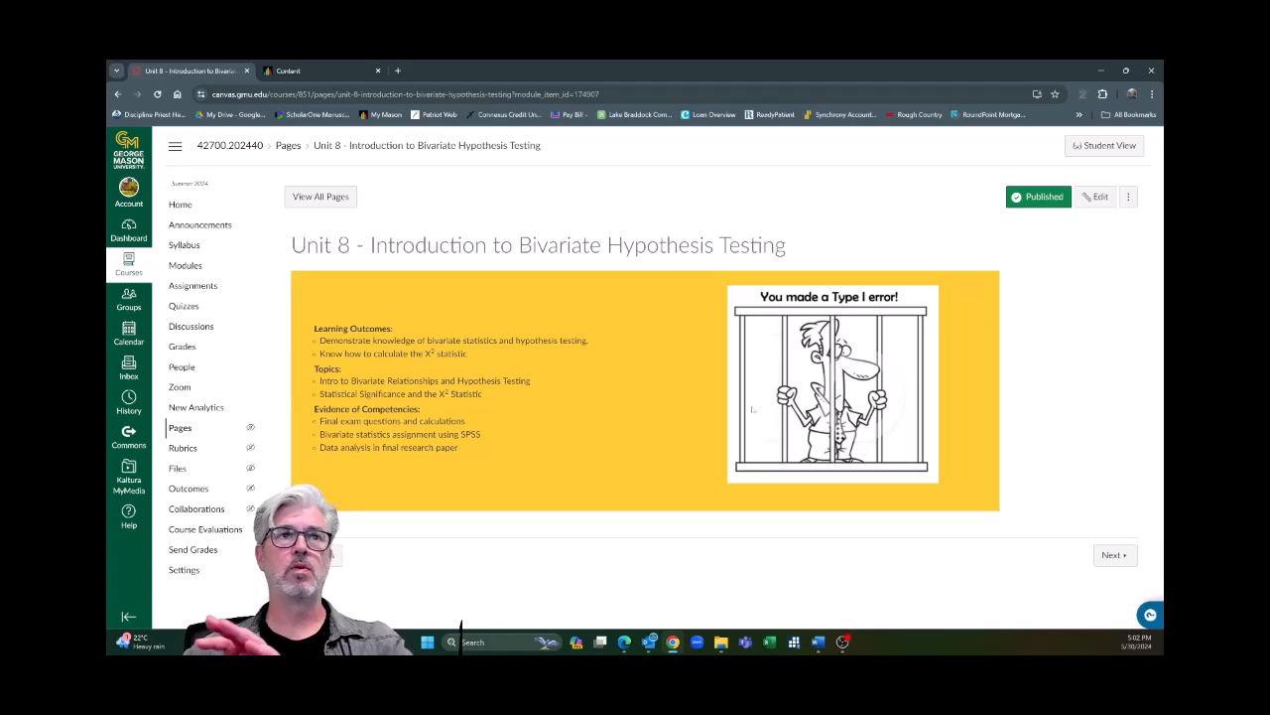
left_click(297, 69)
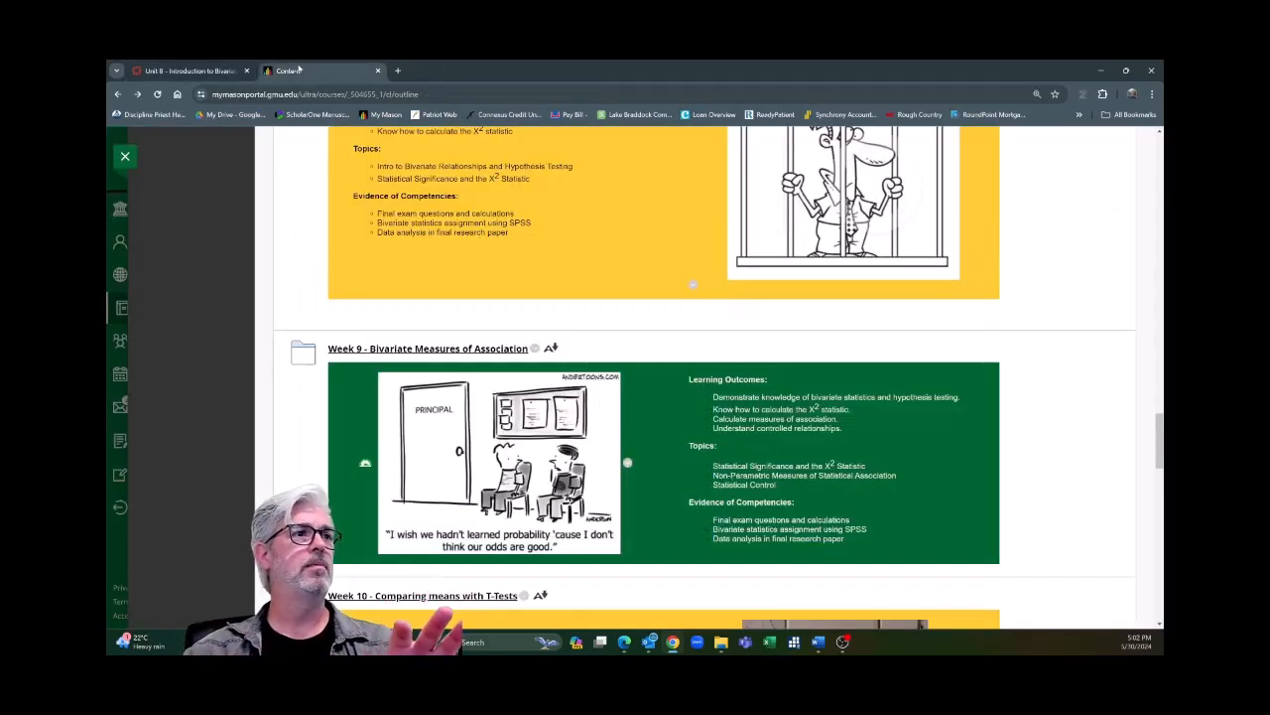
scroll(514, 256, "up", 1)
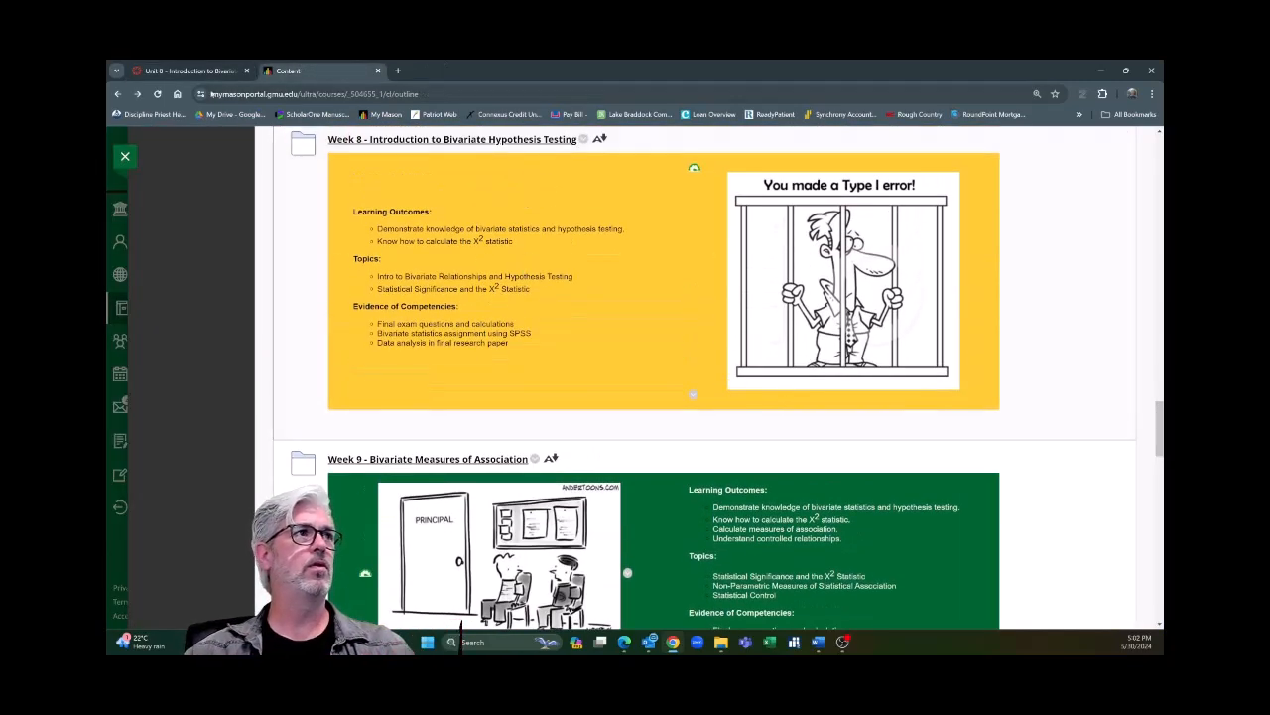
left_click(194, 71)
left_click(117, 94)
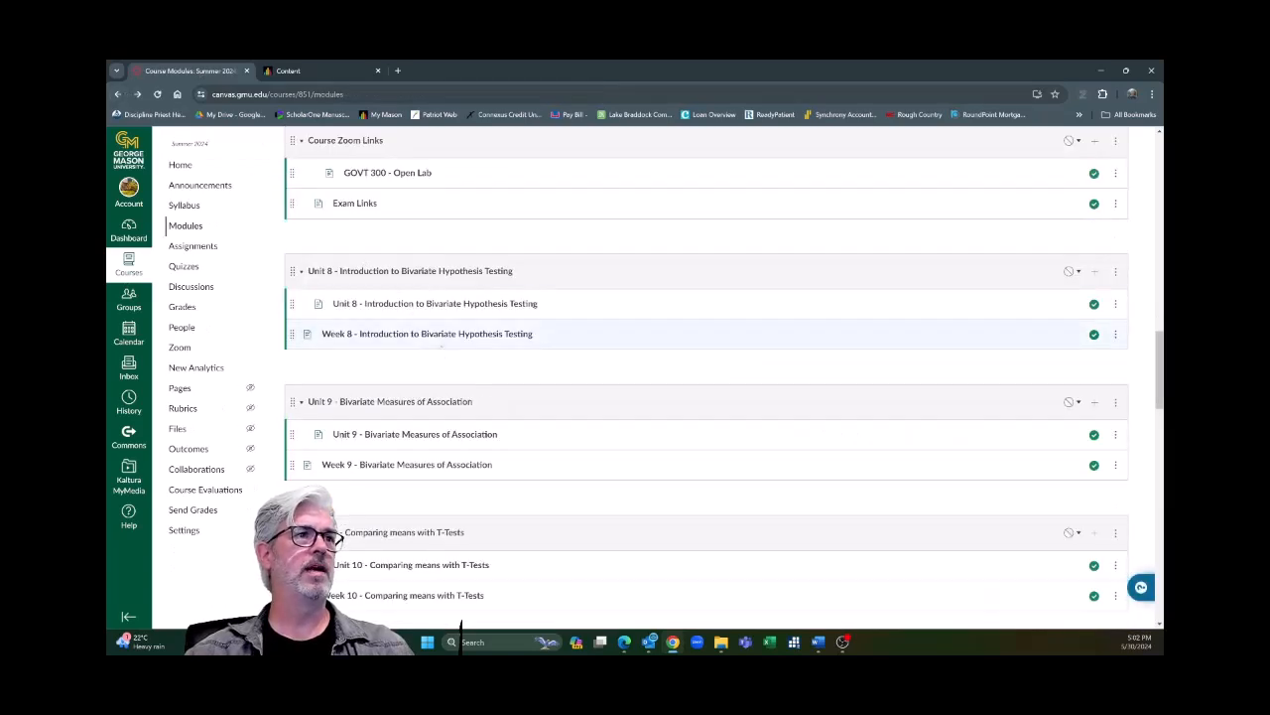
- Review the readings and videos on the Week 8 - Introduction to Bivariate Hypothesis Testing page, and return to the modules list
left_click(427, 335)
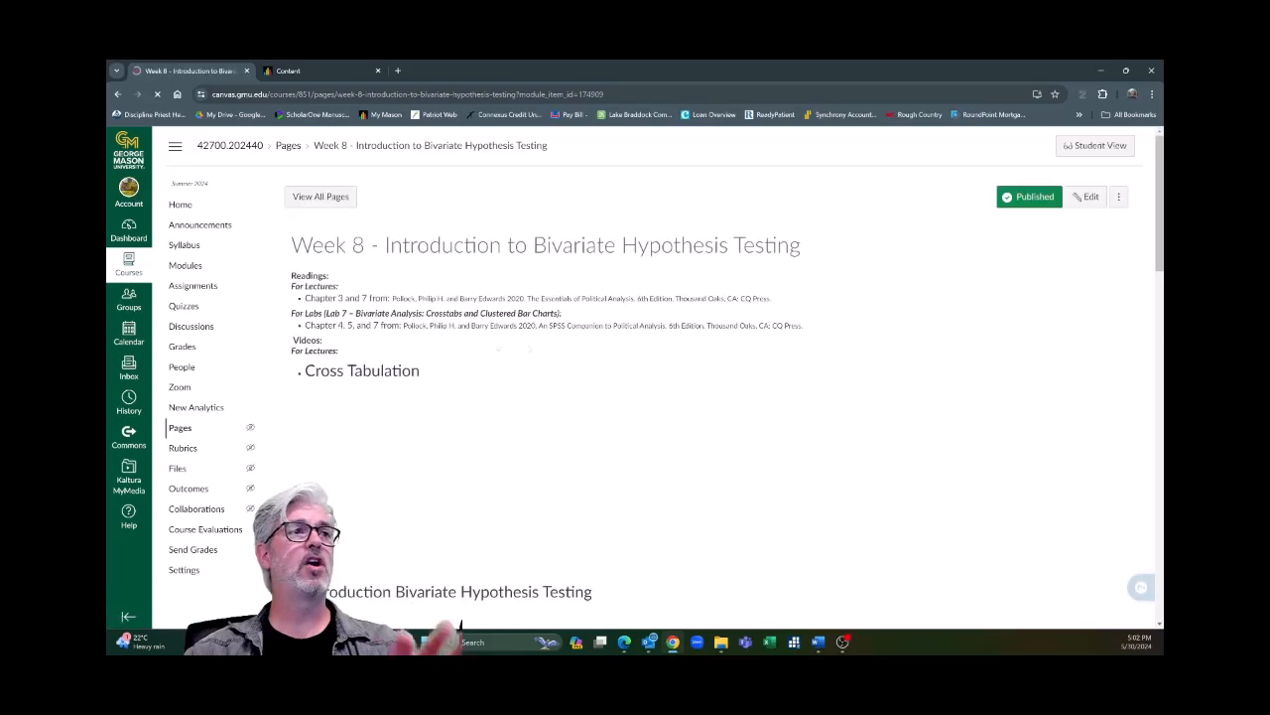
scroll(671, 358, "down", 2)
scroll(671, 357, "down", 9)
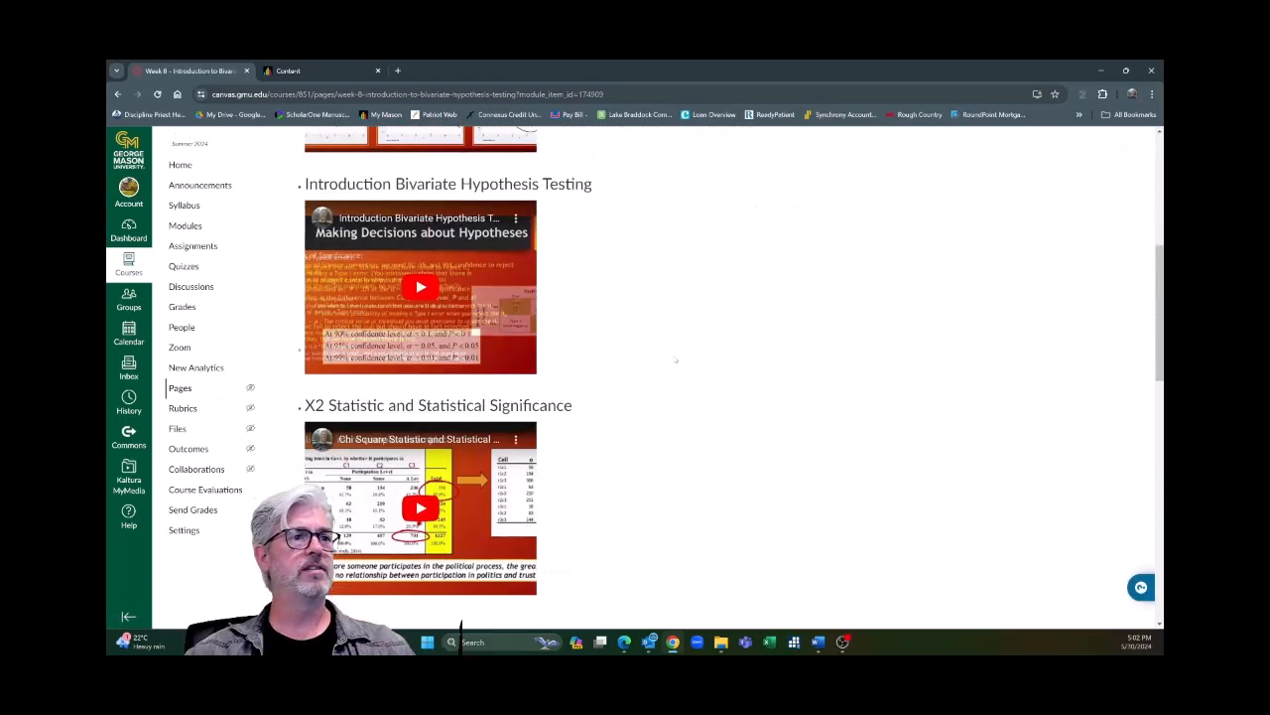
scroll(682, 364, "up", 5)
scroll(682, 364, "up", 7)
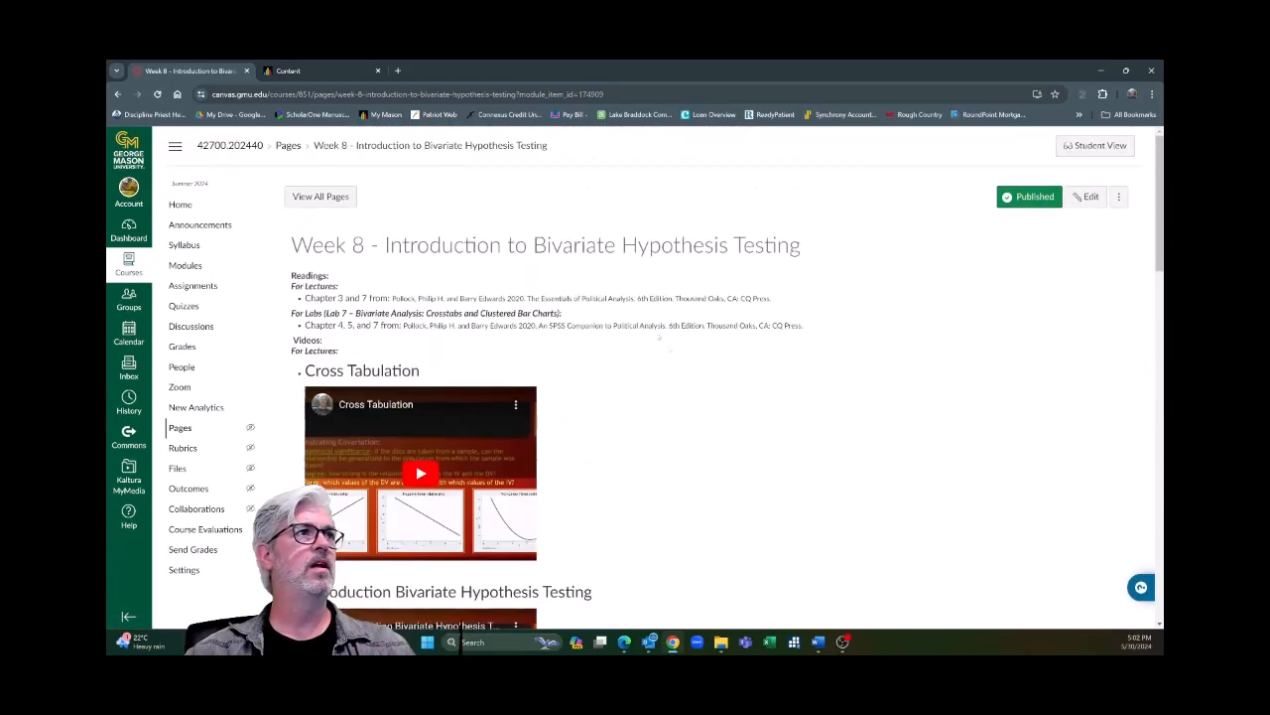
left_click(119, 94)
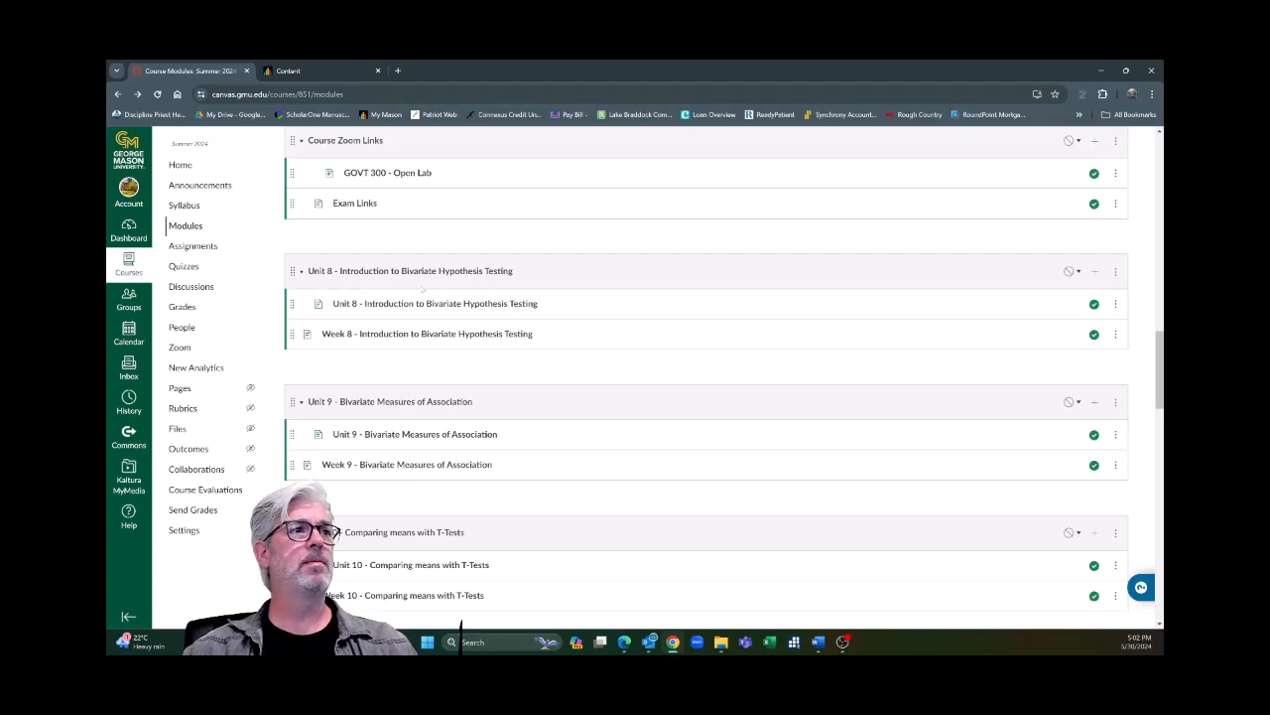
- Open the Week 8 - Introduction to Bivariate Hypothesis Testing page in a separate browser tab
right_click(422, 338)
left_click(451, 344)
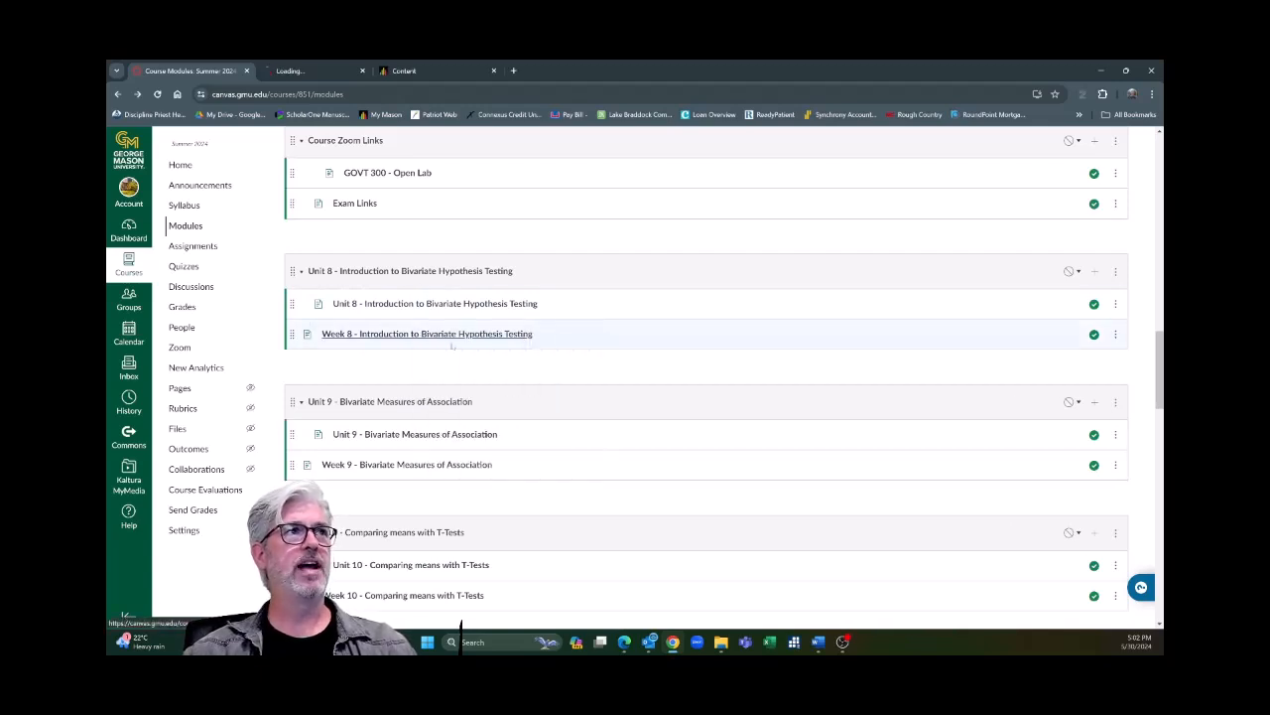
left_click(320, 71)
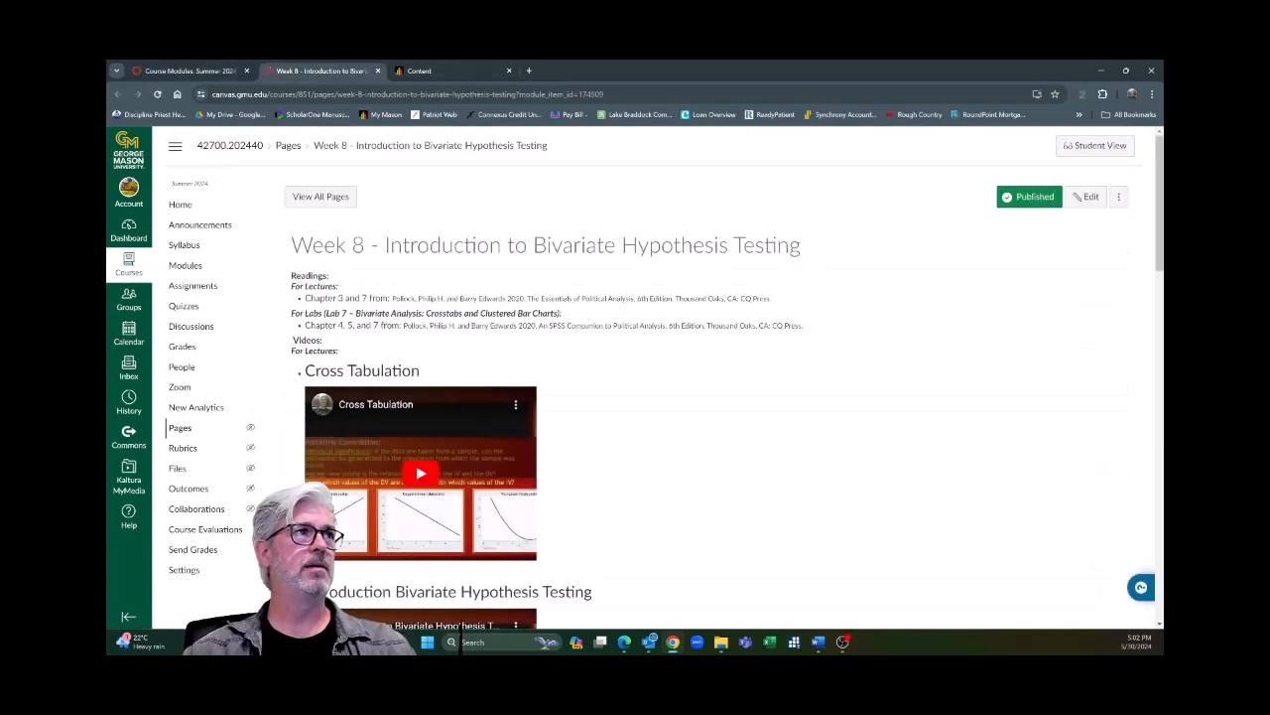
- Open the Unit 8 - Introduction to Bivariate Hypothesis Testing page from the modules list for editing
left_click(201, 72)
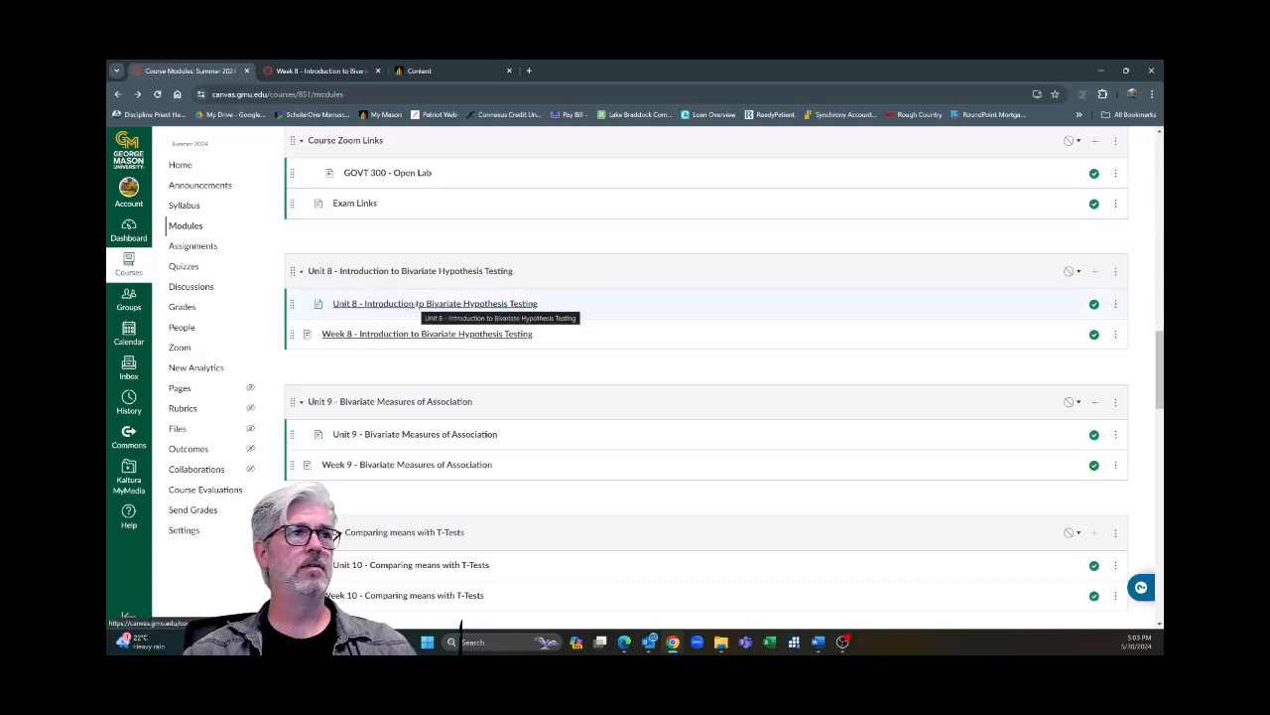
left_click(415, 304)
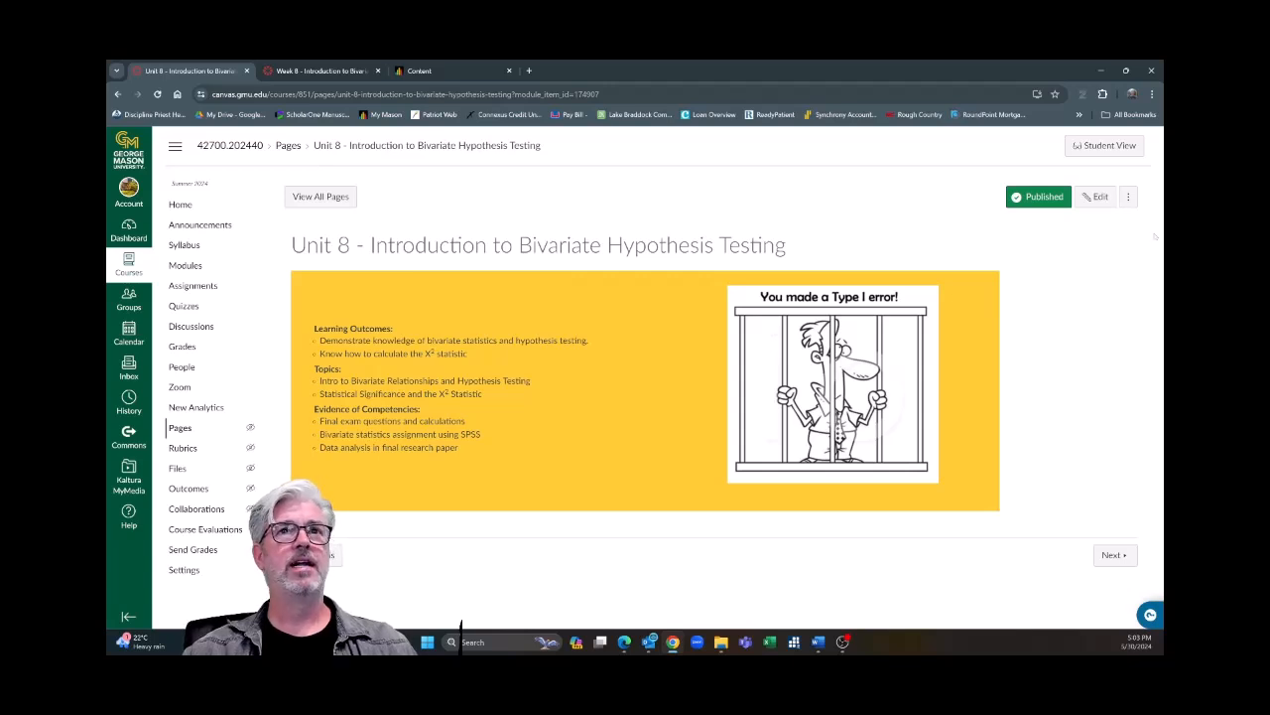
left_click(1100, 197)
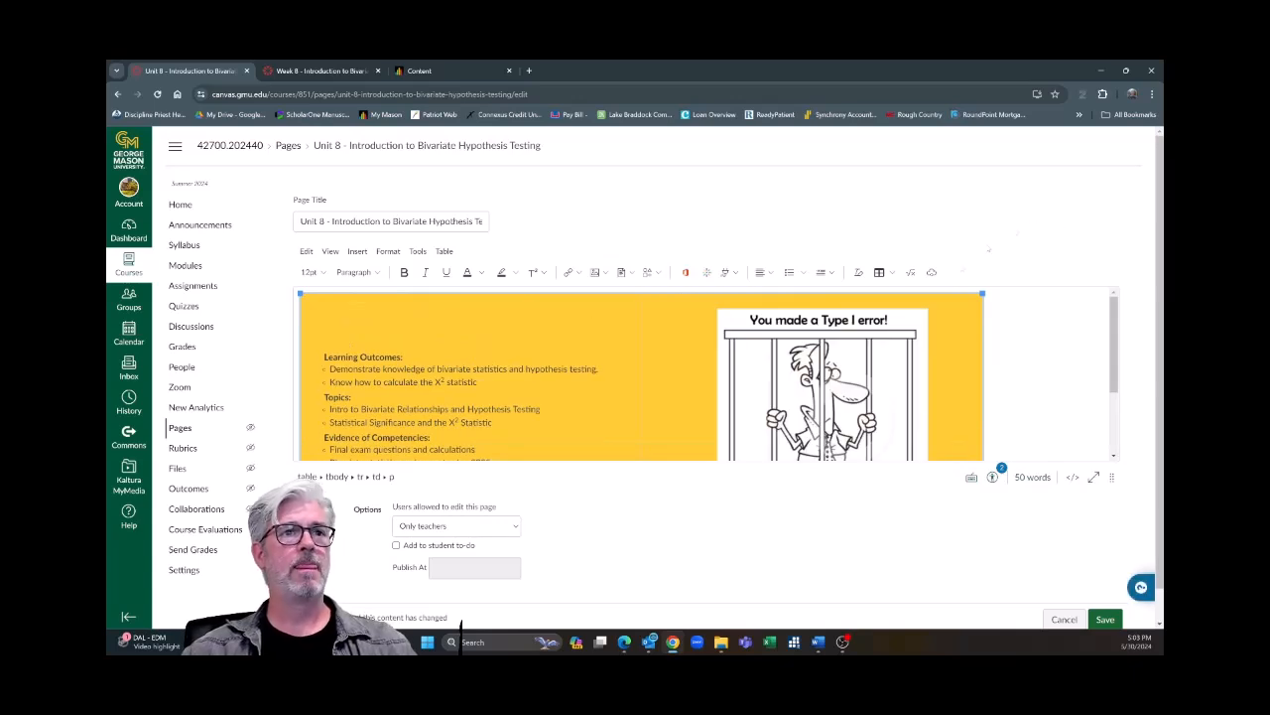
scroll(706, 373, "down", 2)
scroll(707, 373, "up", 2)
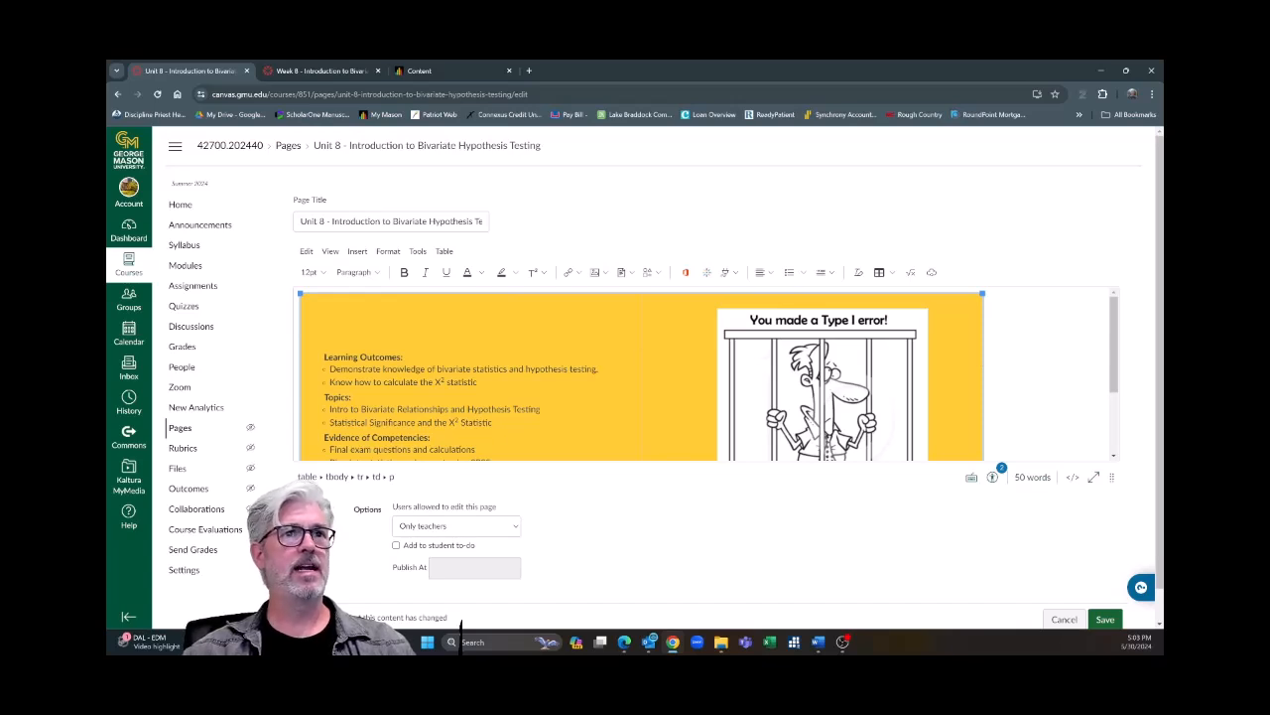
- Insert a new row below the Unit 8 page's yellow table content and merge its two cells into one
left_click(443, 252)
mouse_move(466, 312)
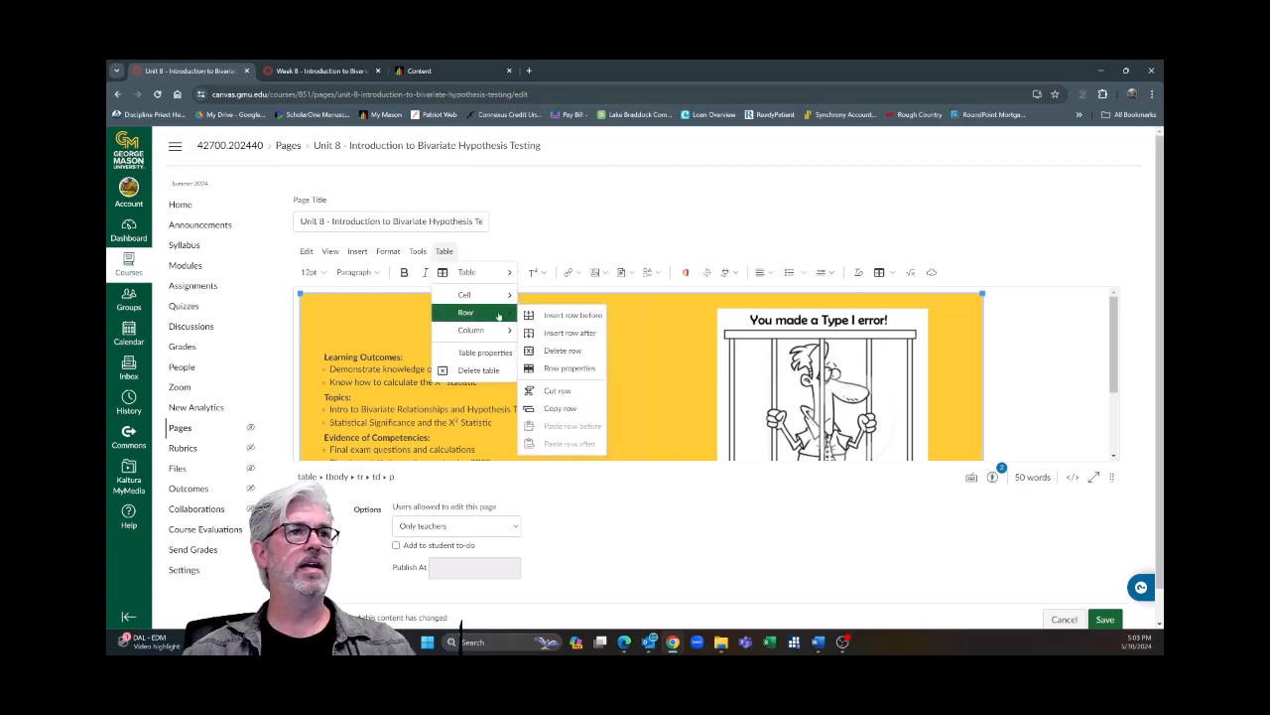
left_click(553, 334)
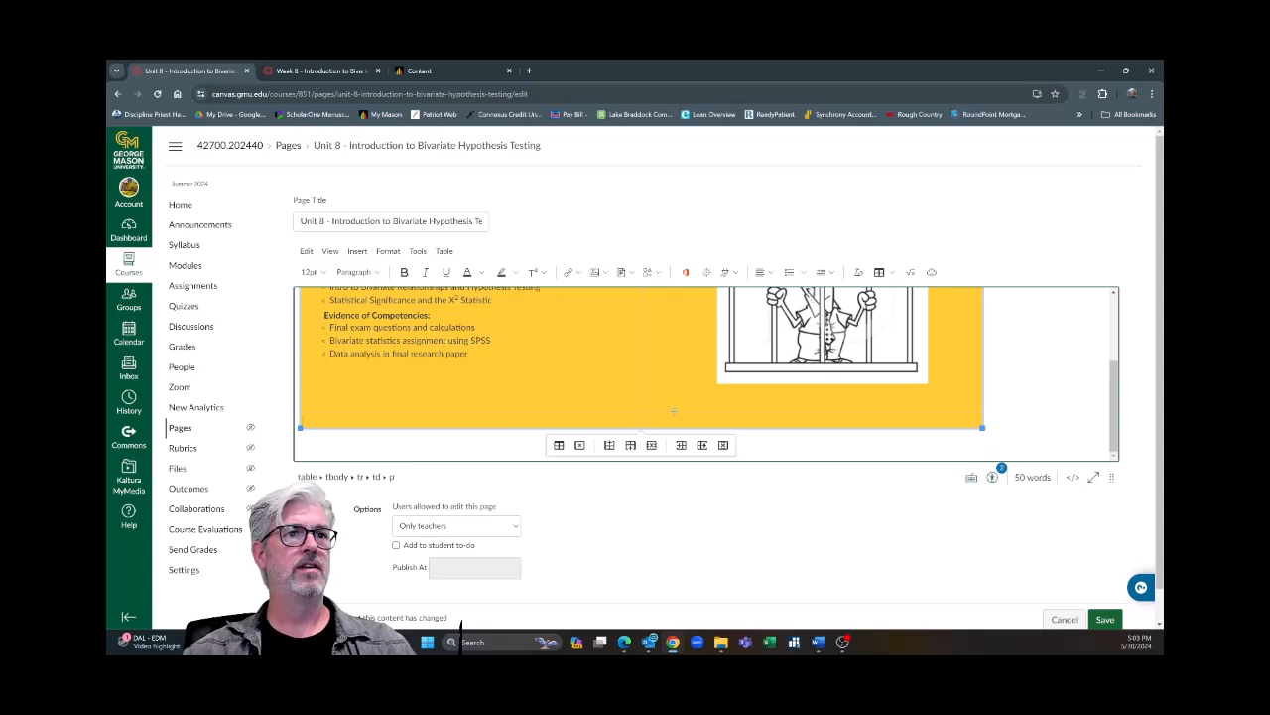
left_click_drag(664, 420, 585, 421)
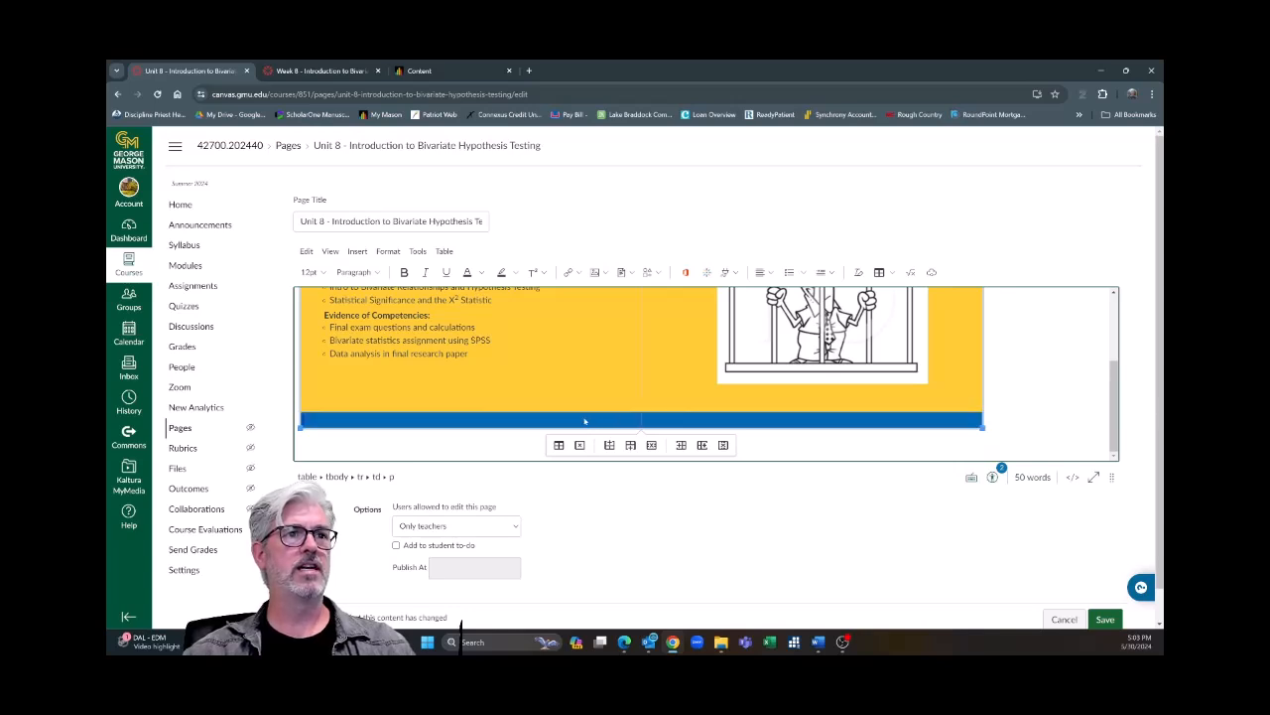
left_click(444, 251)
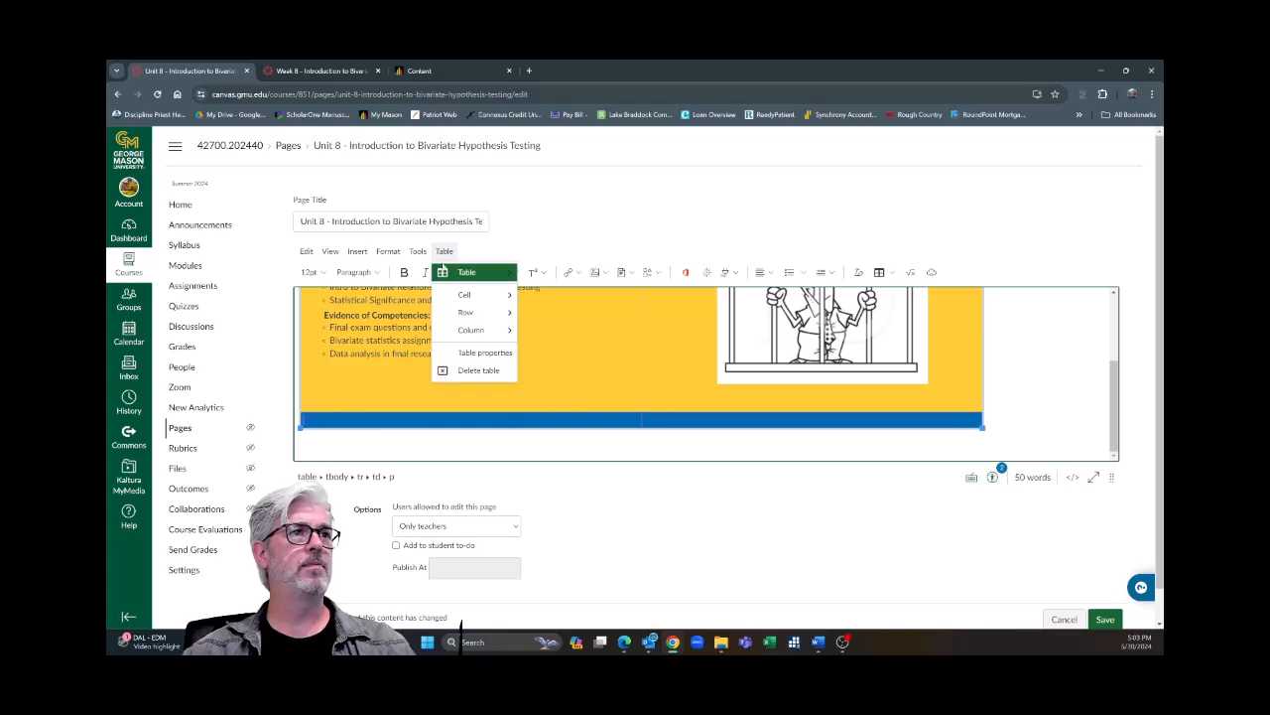
mouse_move(468, 300)
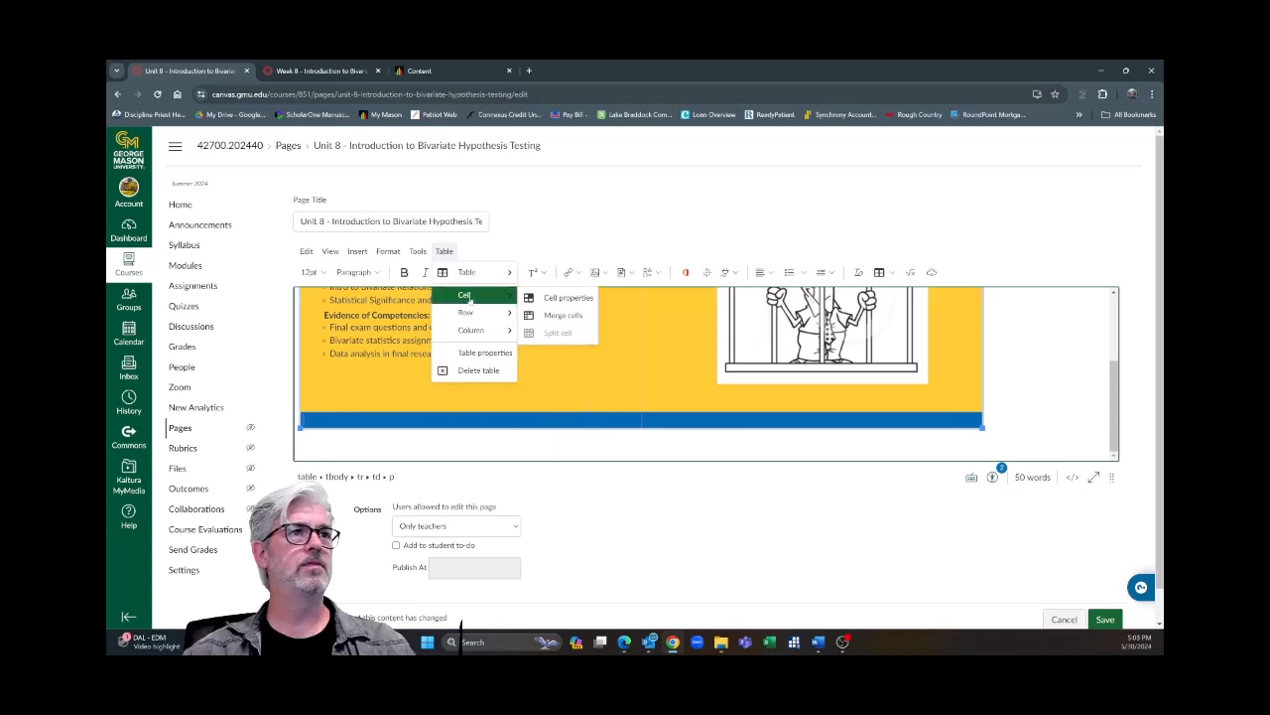
left_click(563, 316)
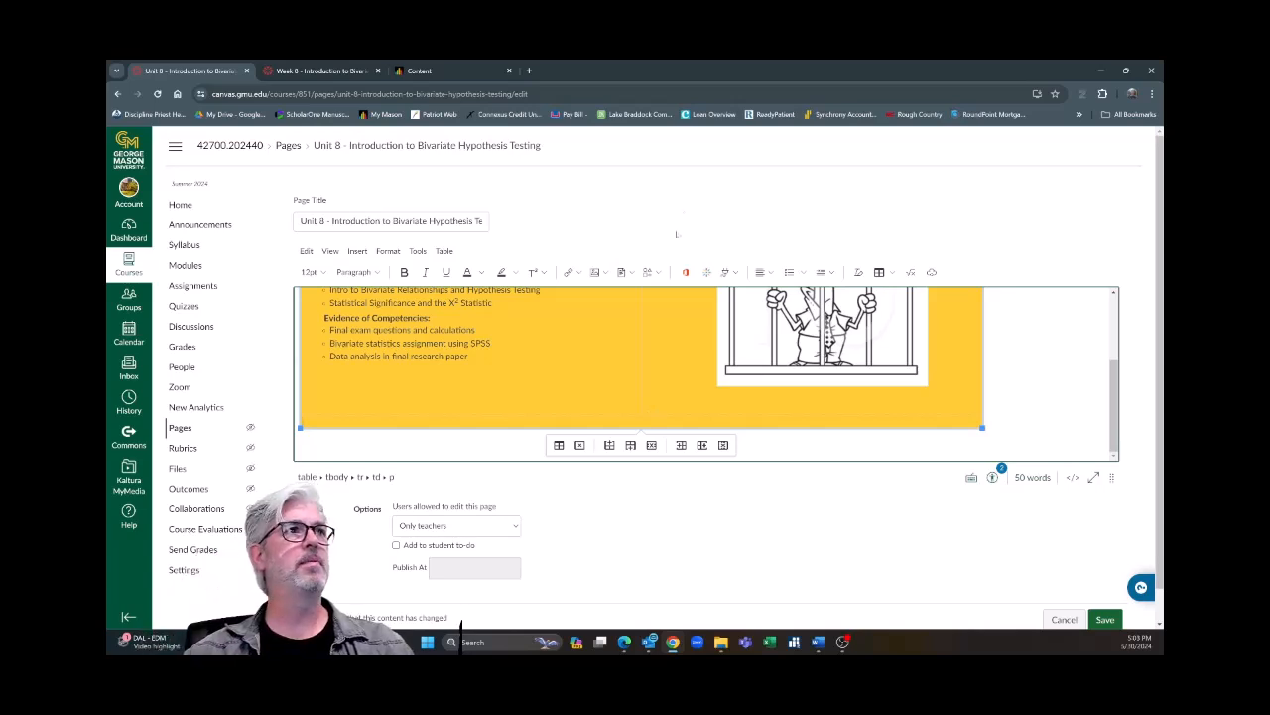
- Open the Week 8 - Introduction to Bivariate Hypothesis Testing page for editing and show its HTML source
left_click(338, 71)
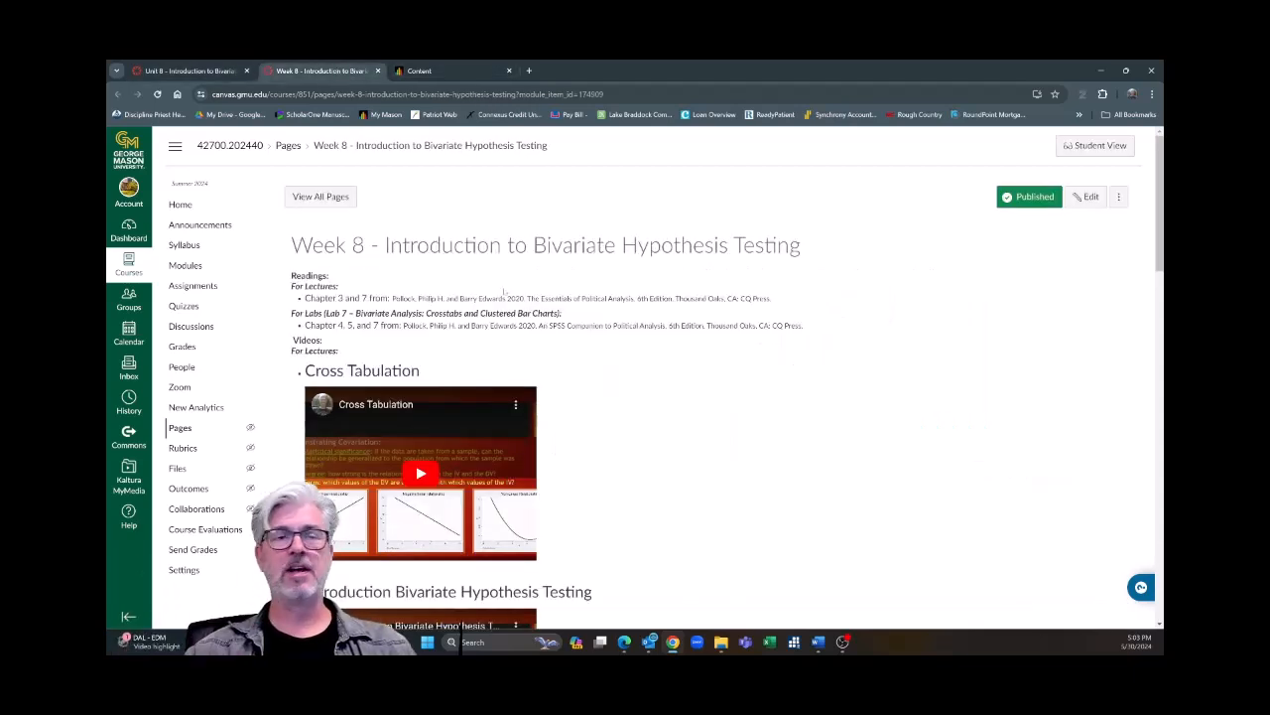
left_click(1086, 197)
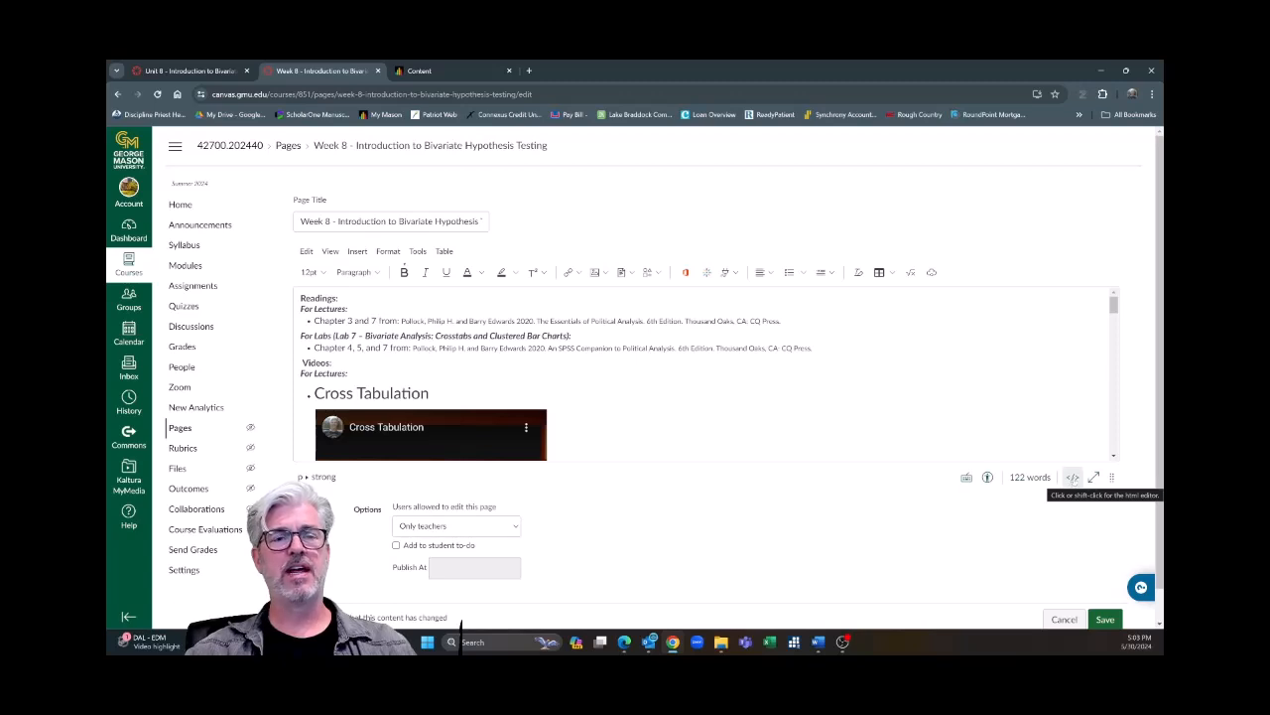
left_click(1072, 477)
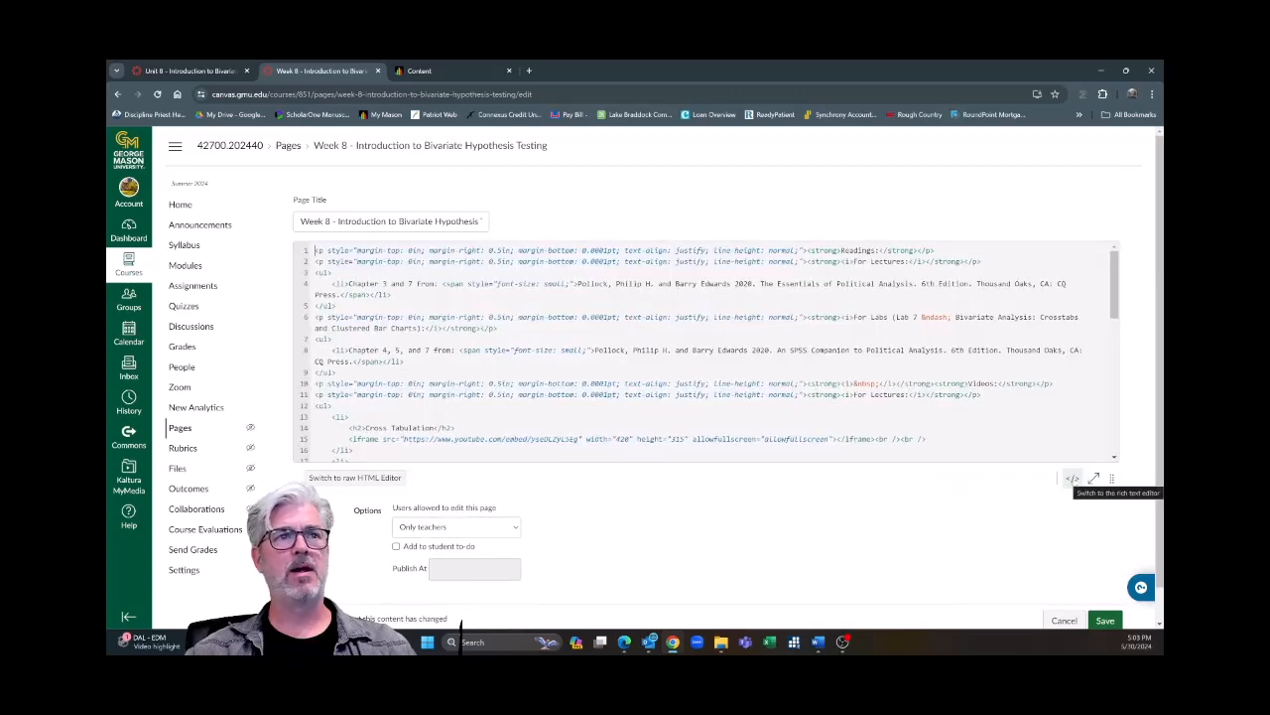
- Show the Unit 8 page's HTML source and find the merged row's code near the end of the table
left_click(179, 71)
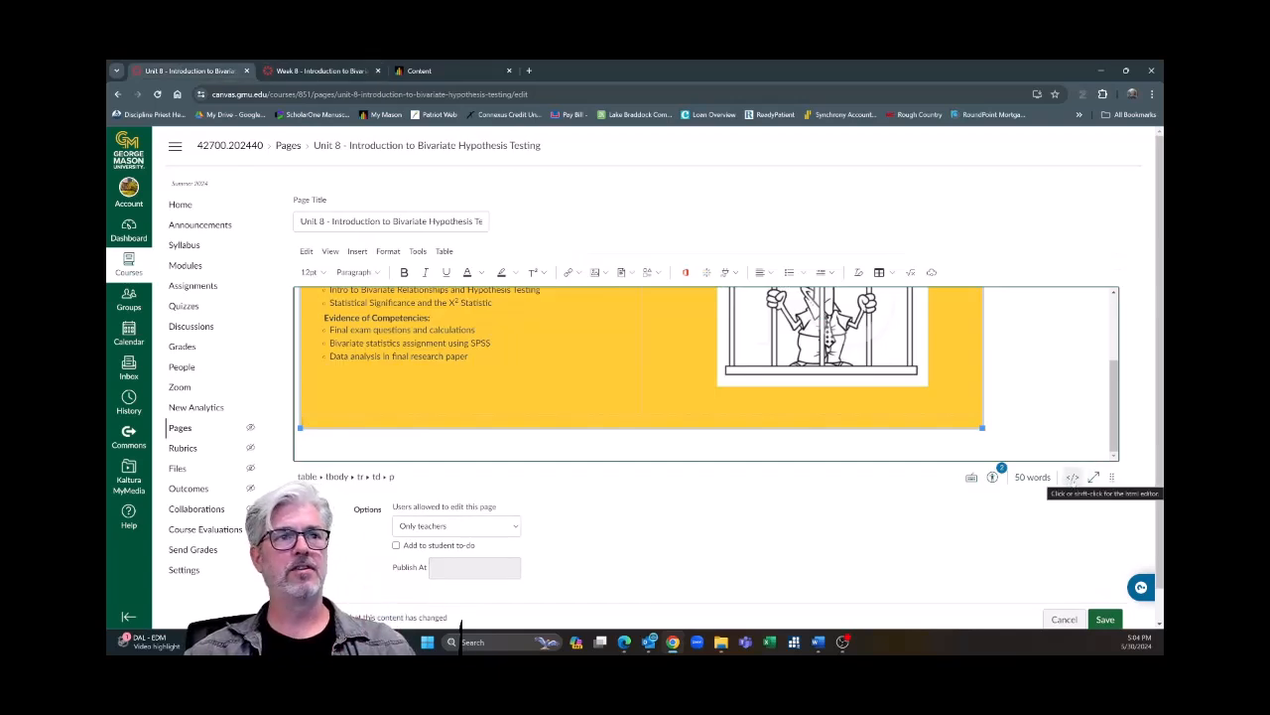
left_click(1072, 478)
scroll(705, 352, "down", 5)
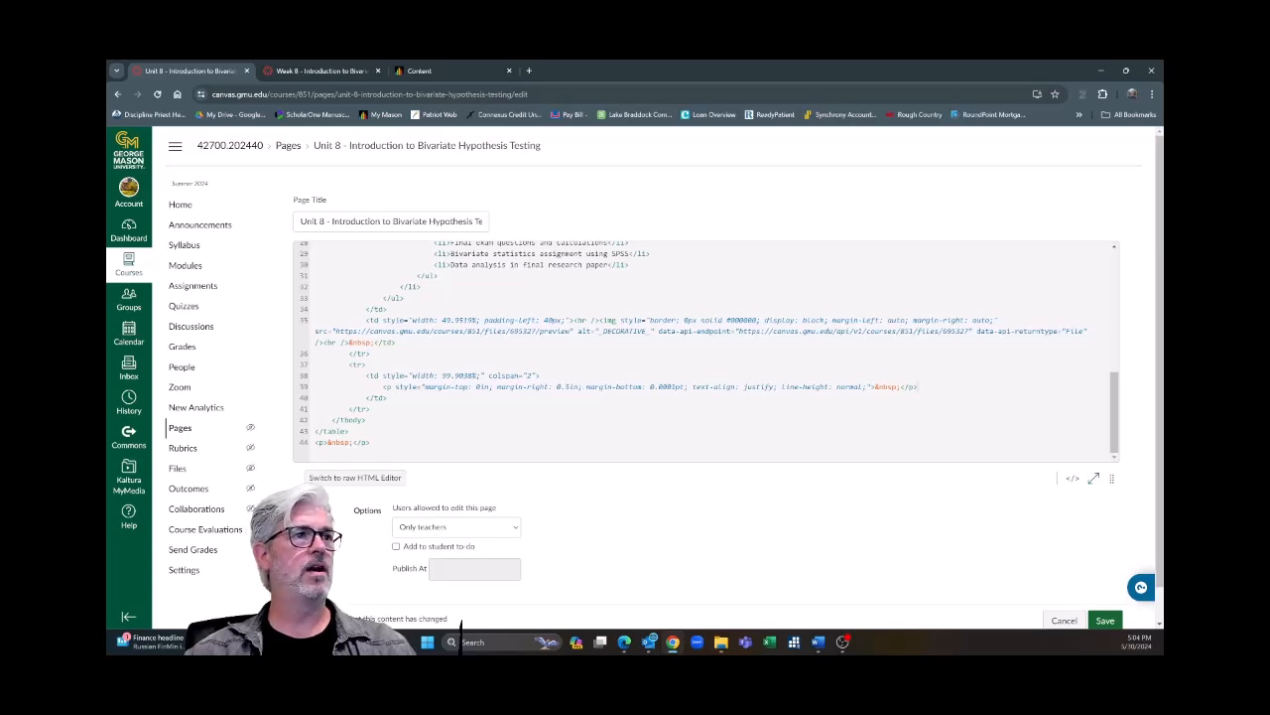
- Copy the Week 8 page's entire HTML and paste it on a new line before the closing td tag of the Unit 8 page's merged cell
key("Return")
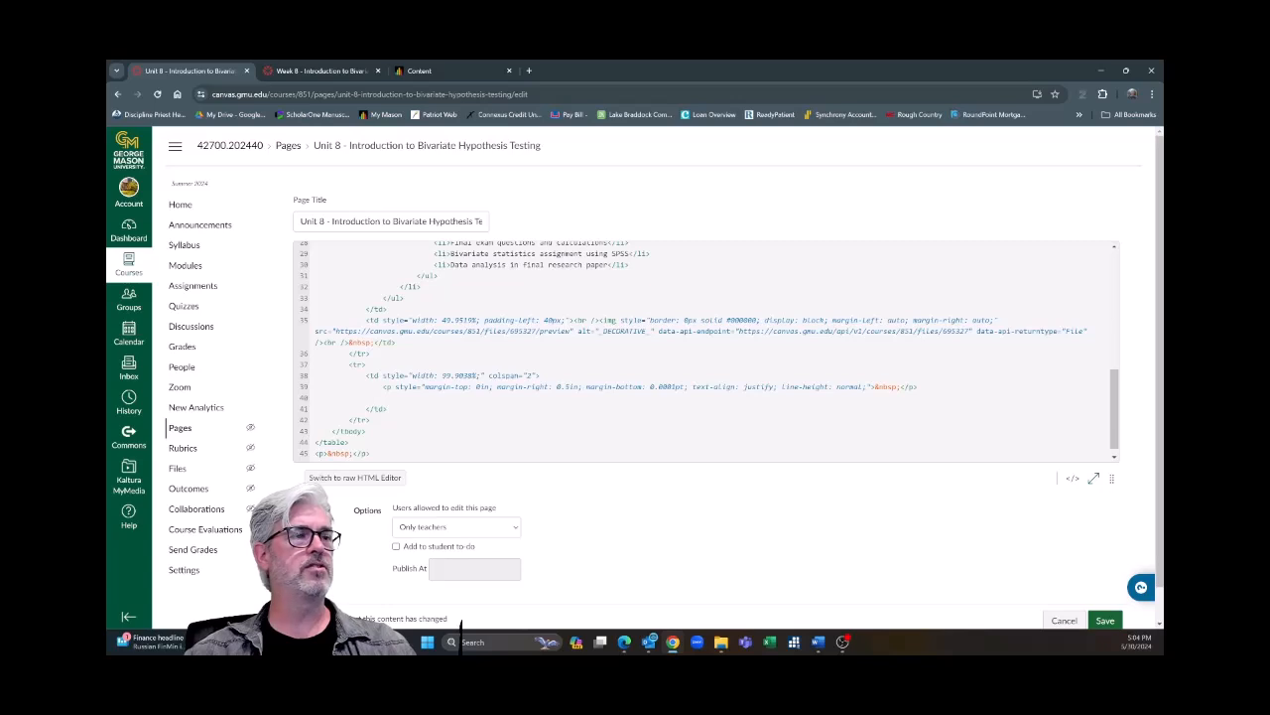
double_click(374, 376)
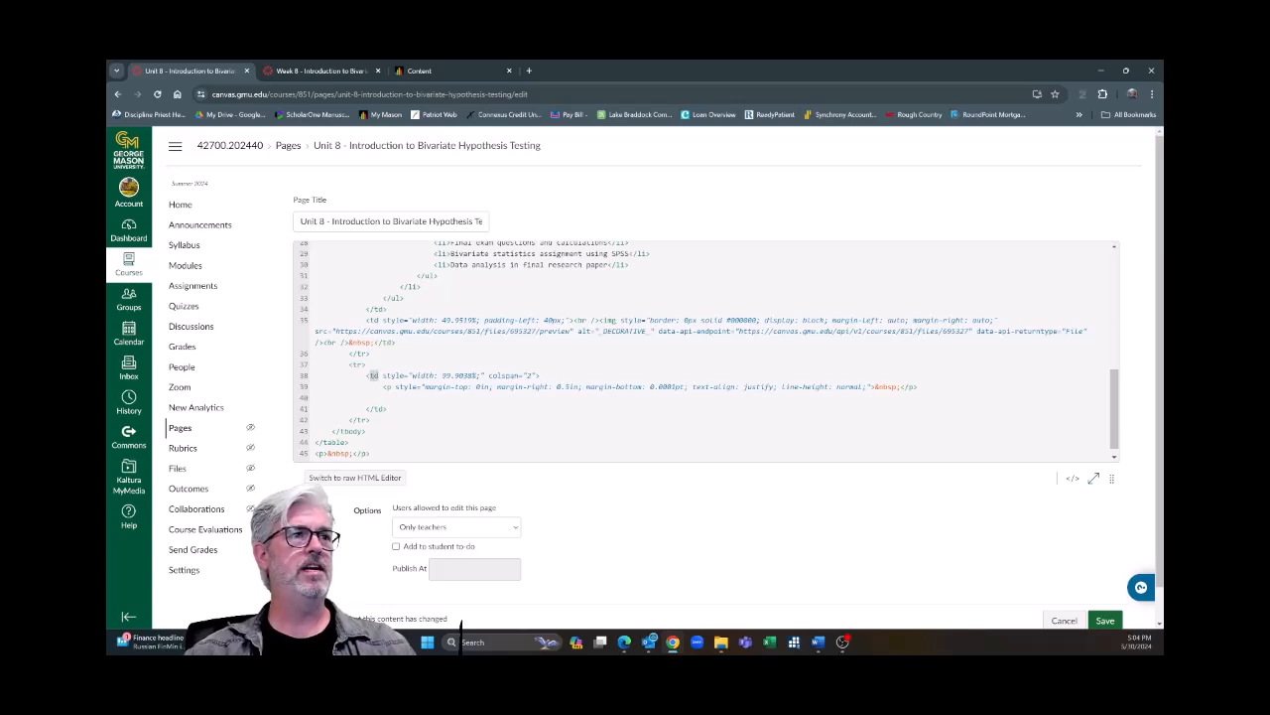
left_click_drag(366, 408, 382, 409)
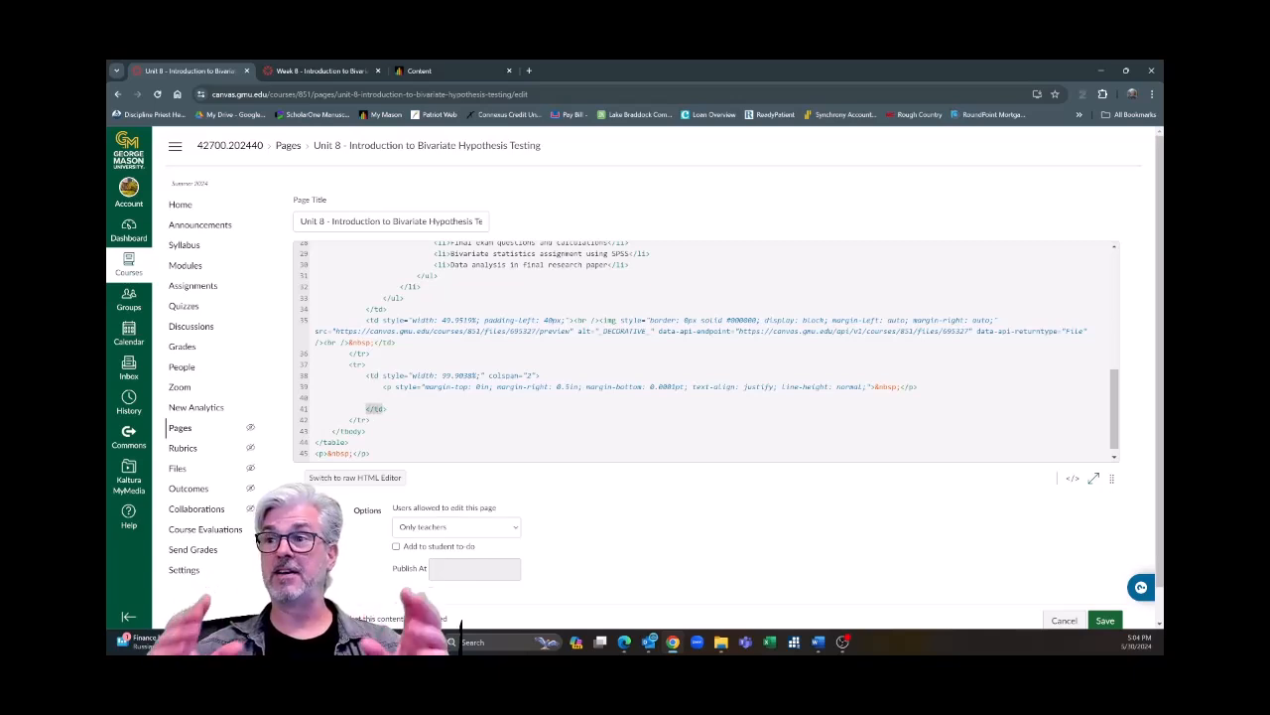
left_click(338, 72)
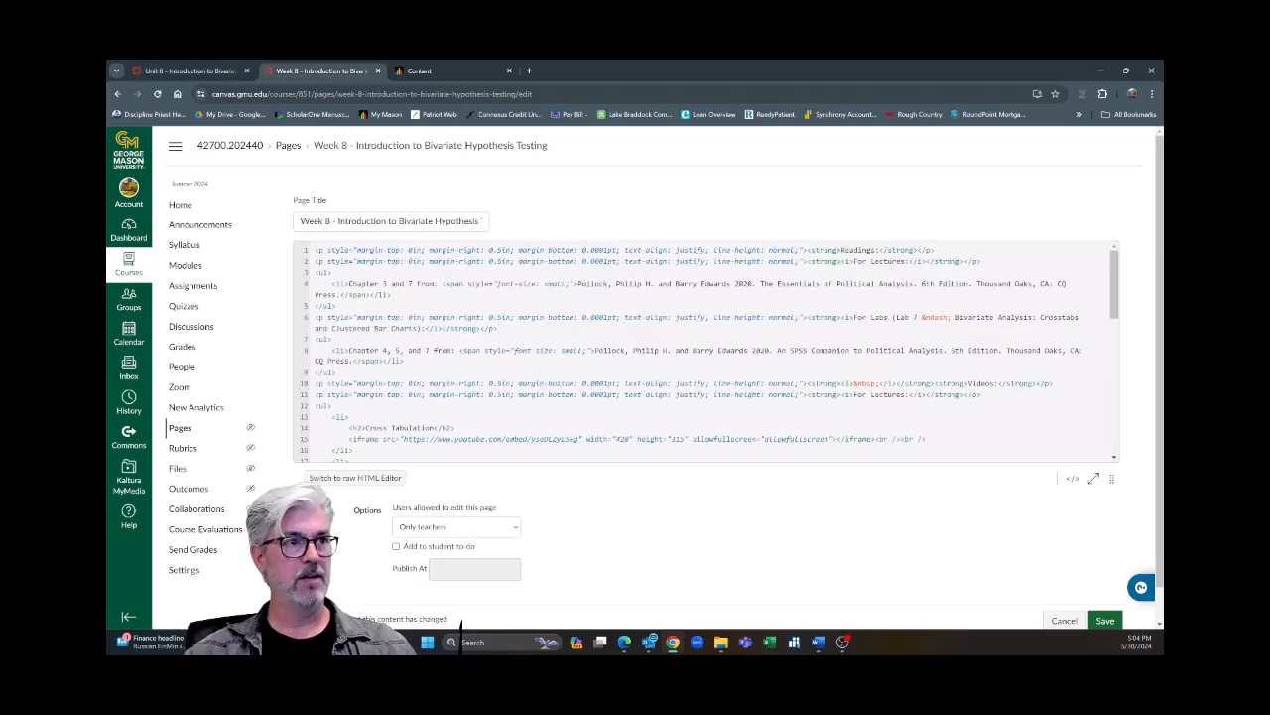
key("ctrl+a")
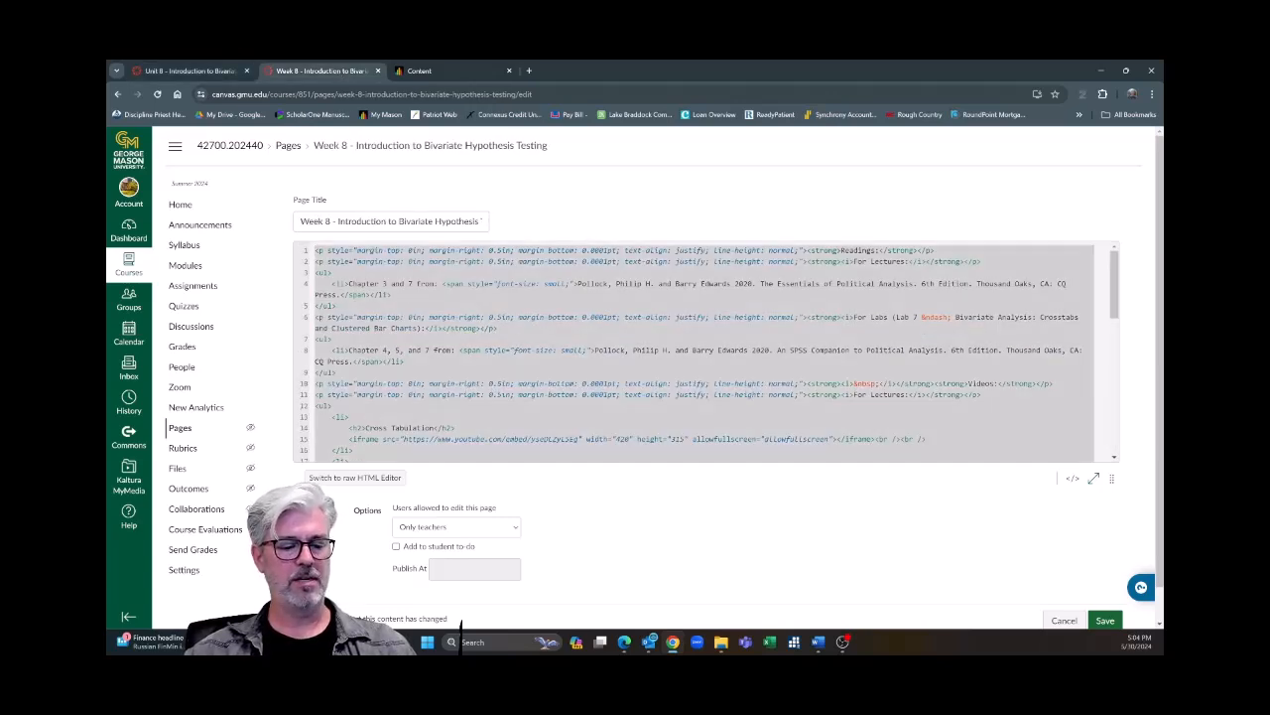
left_click(179, 71)
left_click(374, 399)
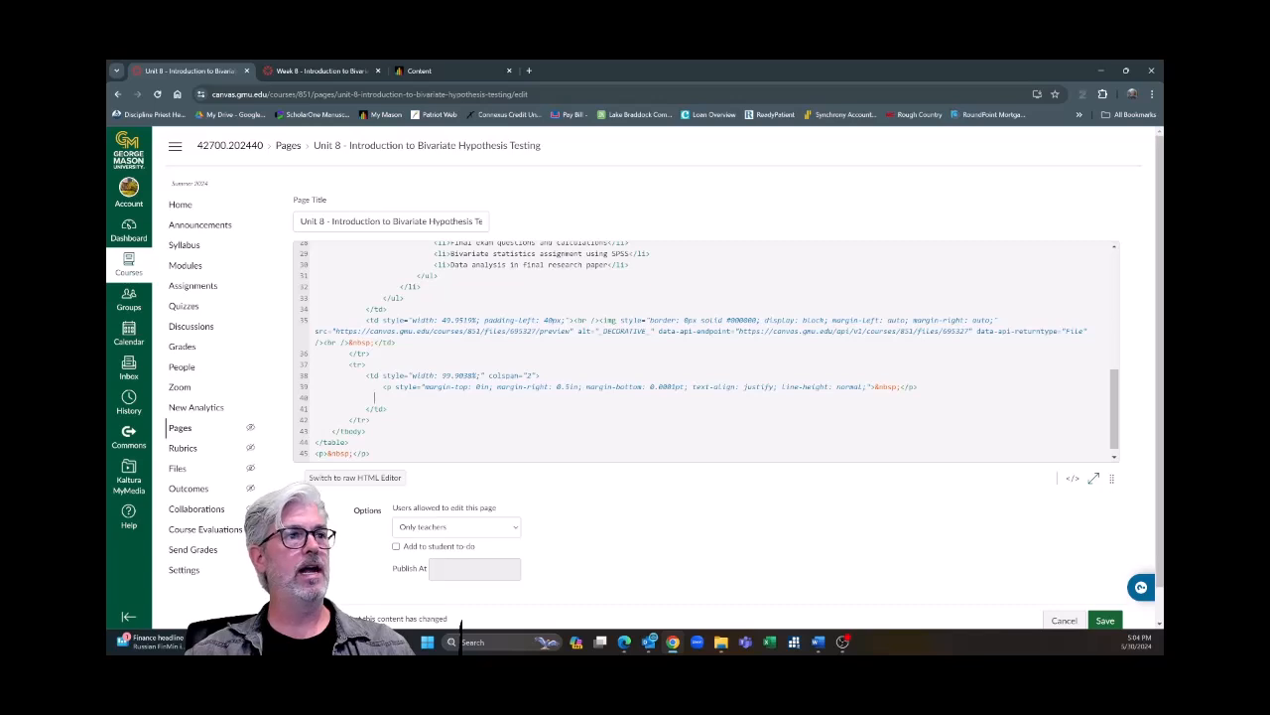
key("ctrl+v")
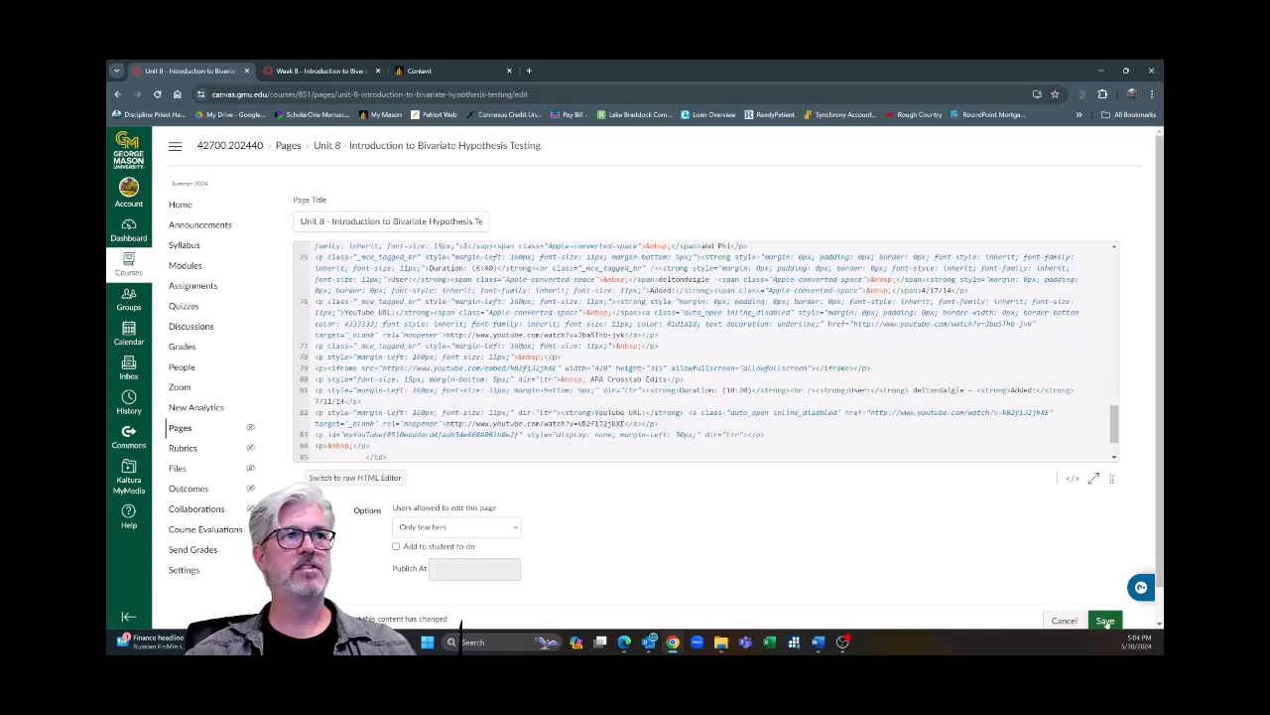
- Save the Unit 8 page and look through the combined readings and embedded videos
left_click(1105, 621)
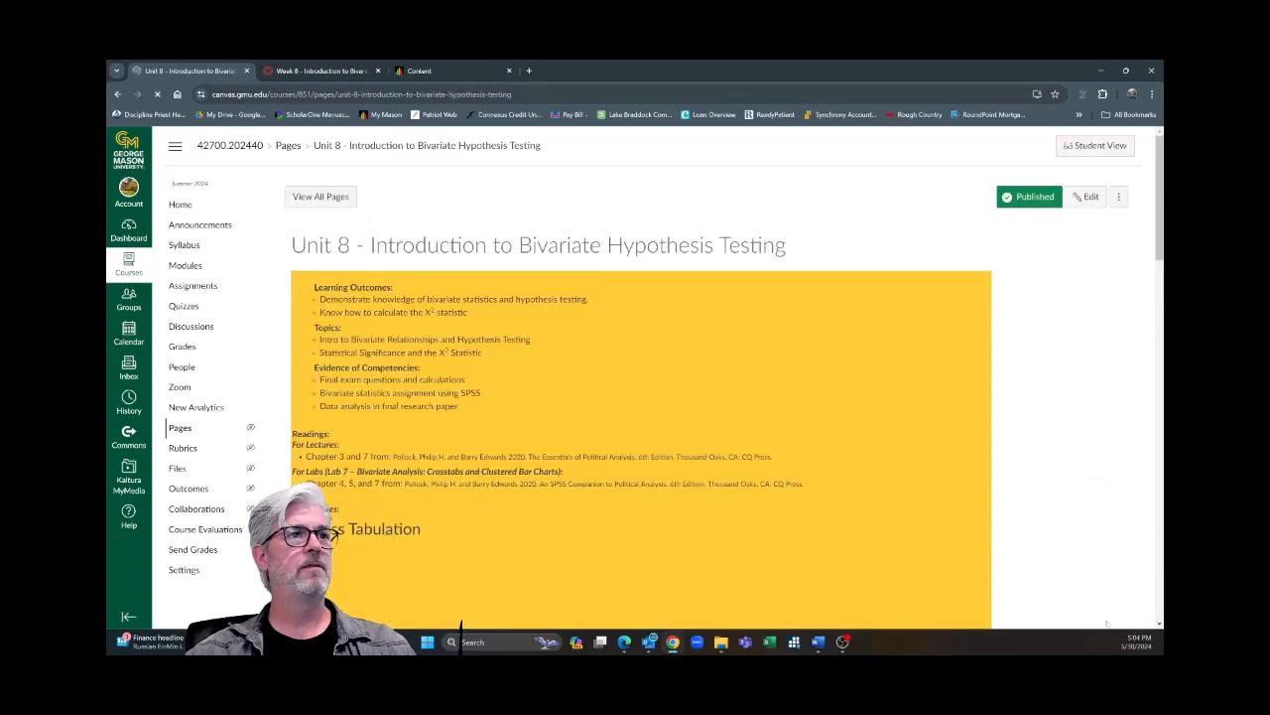
scroll(446, 368, "down", 10)
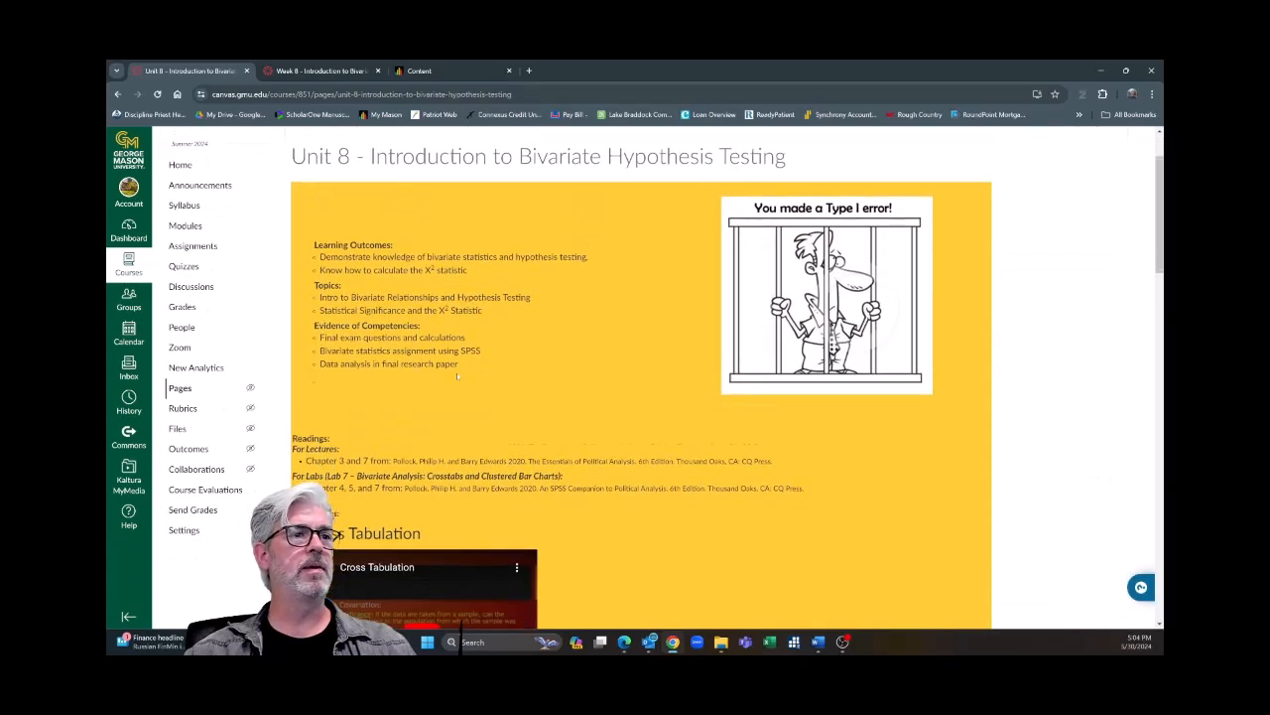
scroll(507, 410, "down", 3)
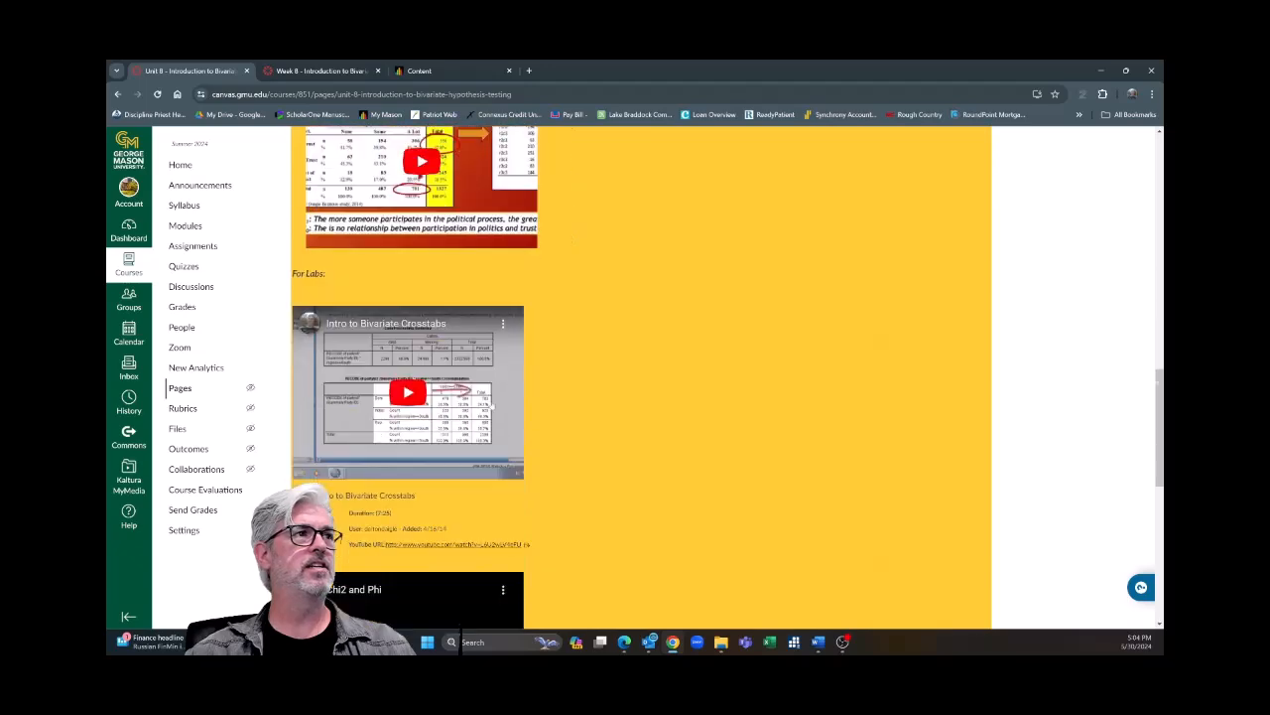
scroll(506, 410, "up", 6)
scroll(506, 410, "up", 8)
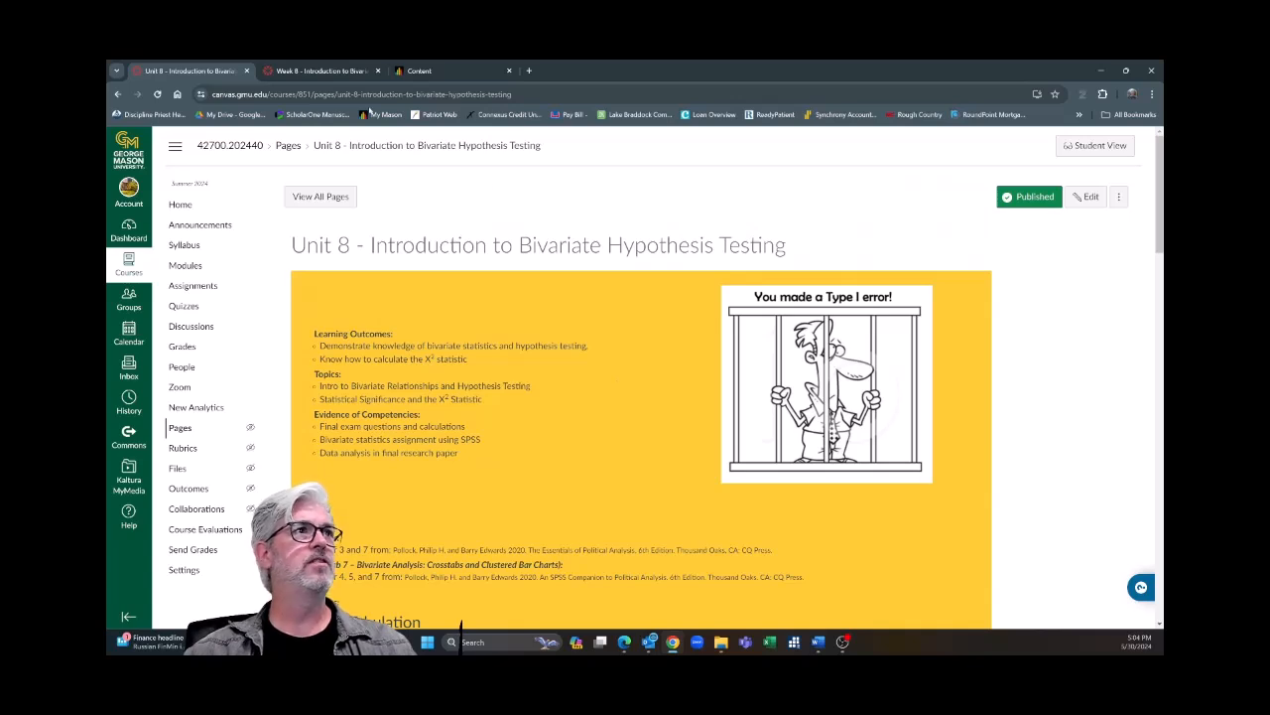
- Close the Week 8 page without saving and compare the original Blackboard content with the Unit 8 page
left_click(322, 72)
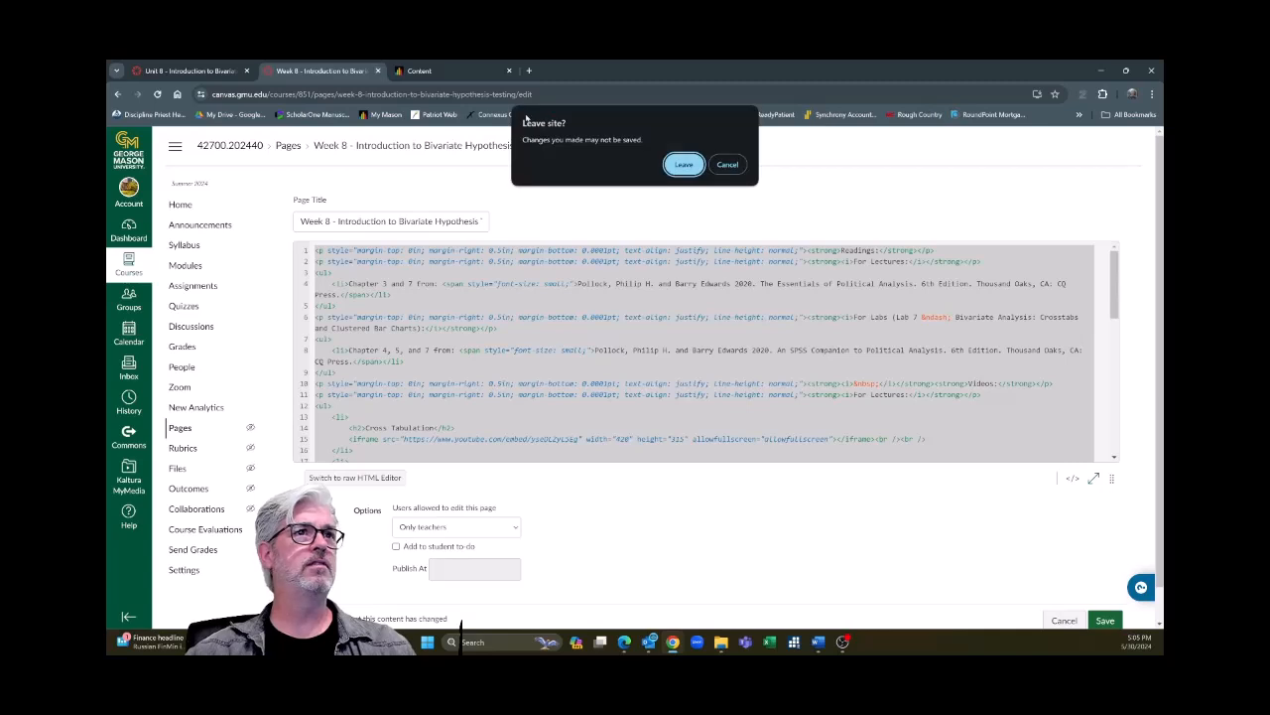
left_click(685, 164)
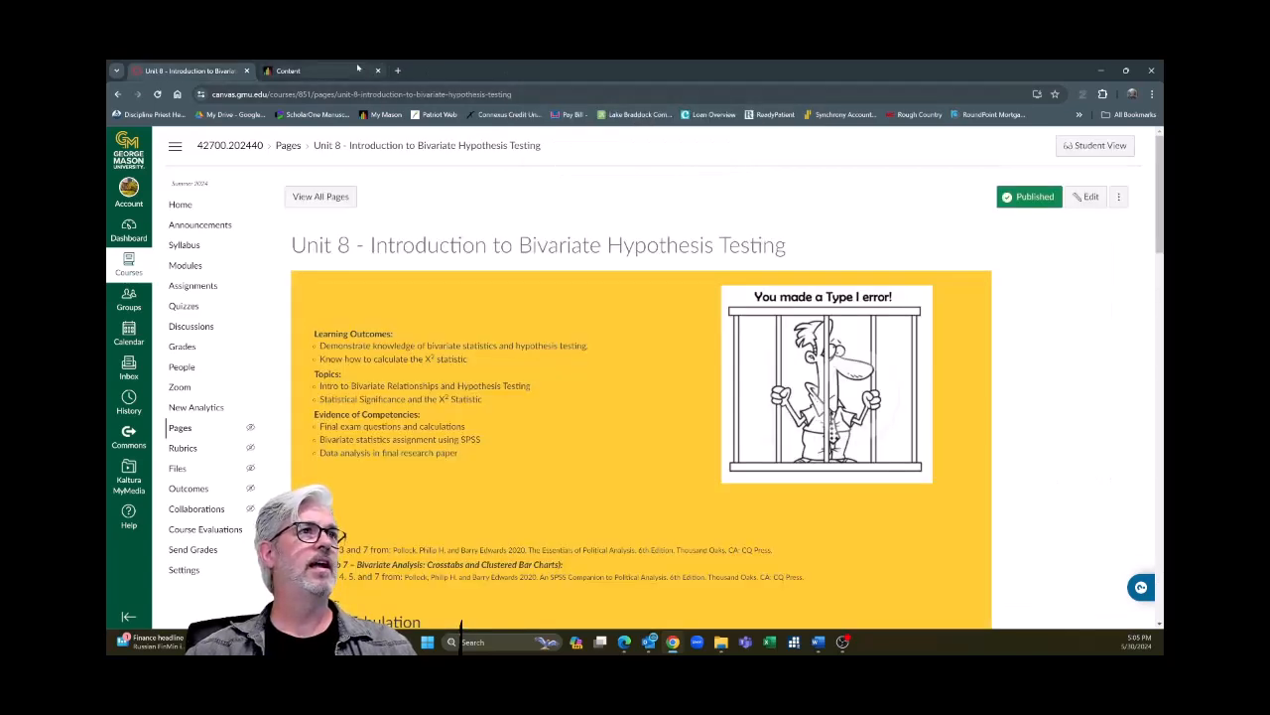
left_click(340, 71)
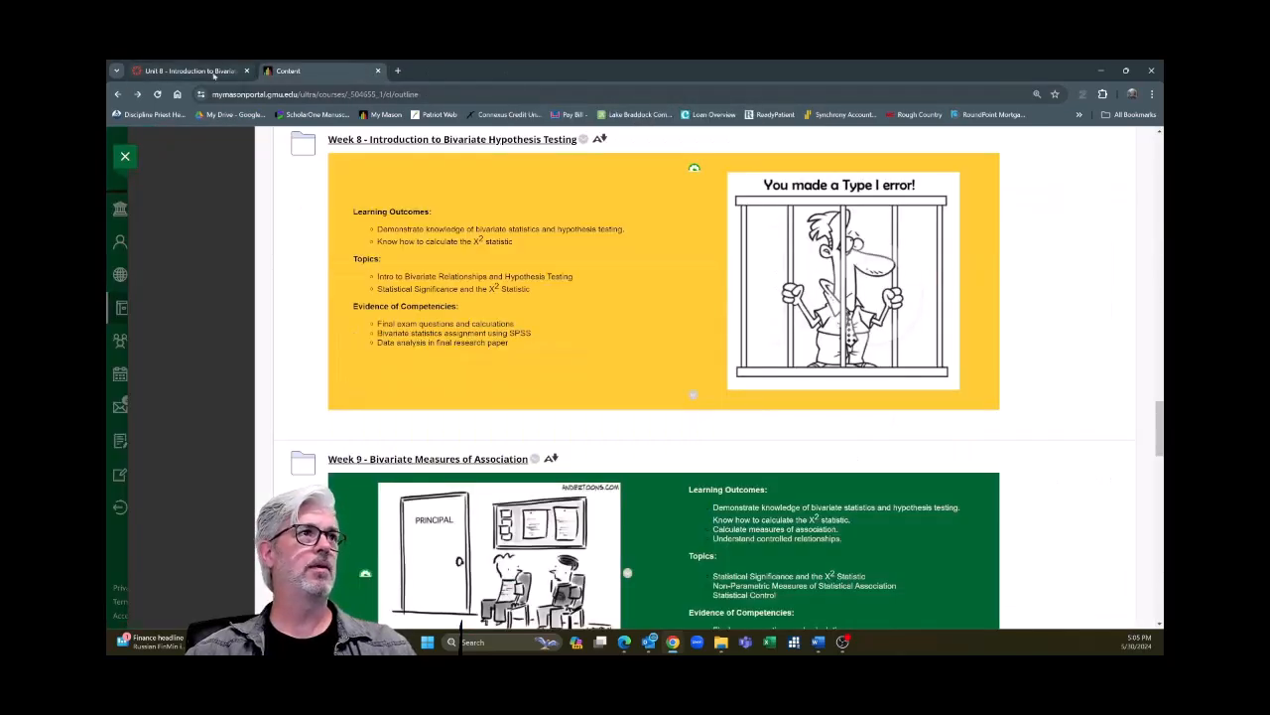
left_click(214, 74)
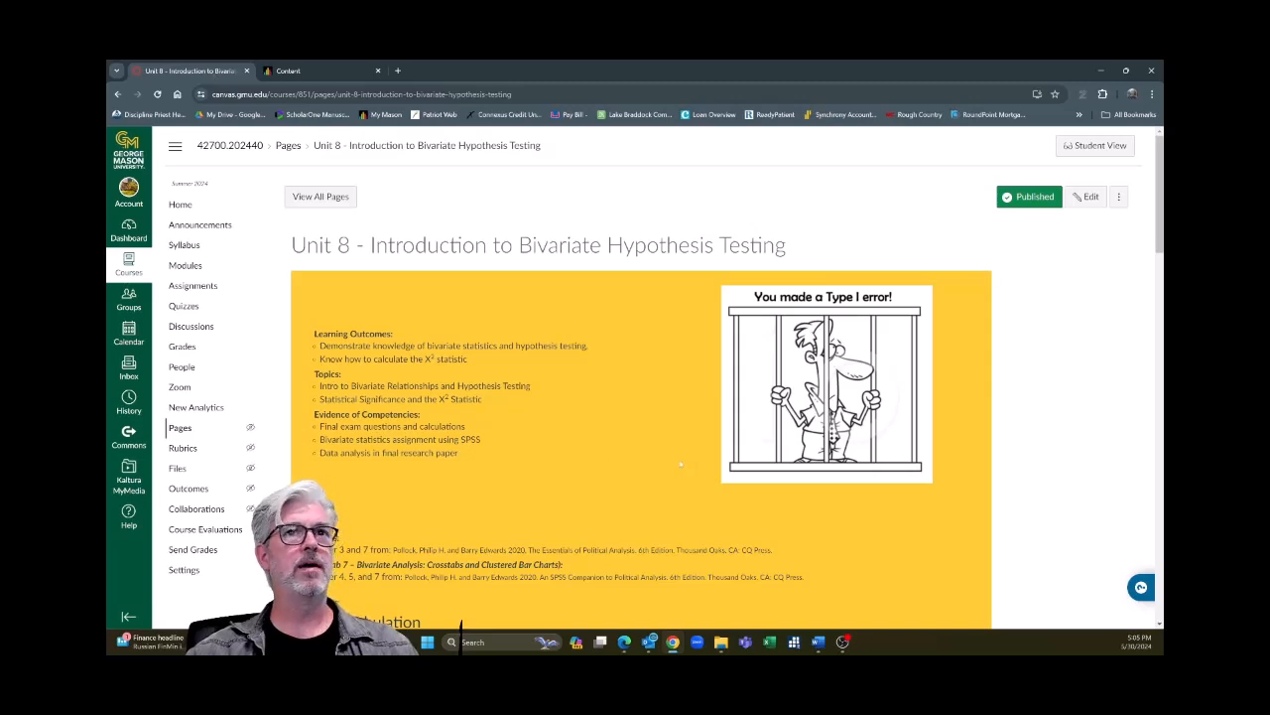
- Edit the Unit 8 page, removing the colons from Learning Outcomes, Topics and Evidence of Competencies and styling all three as Heading 4
left_click(1089, 196)
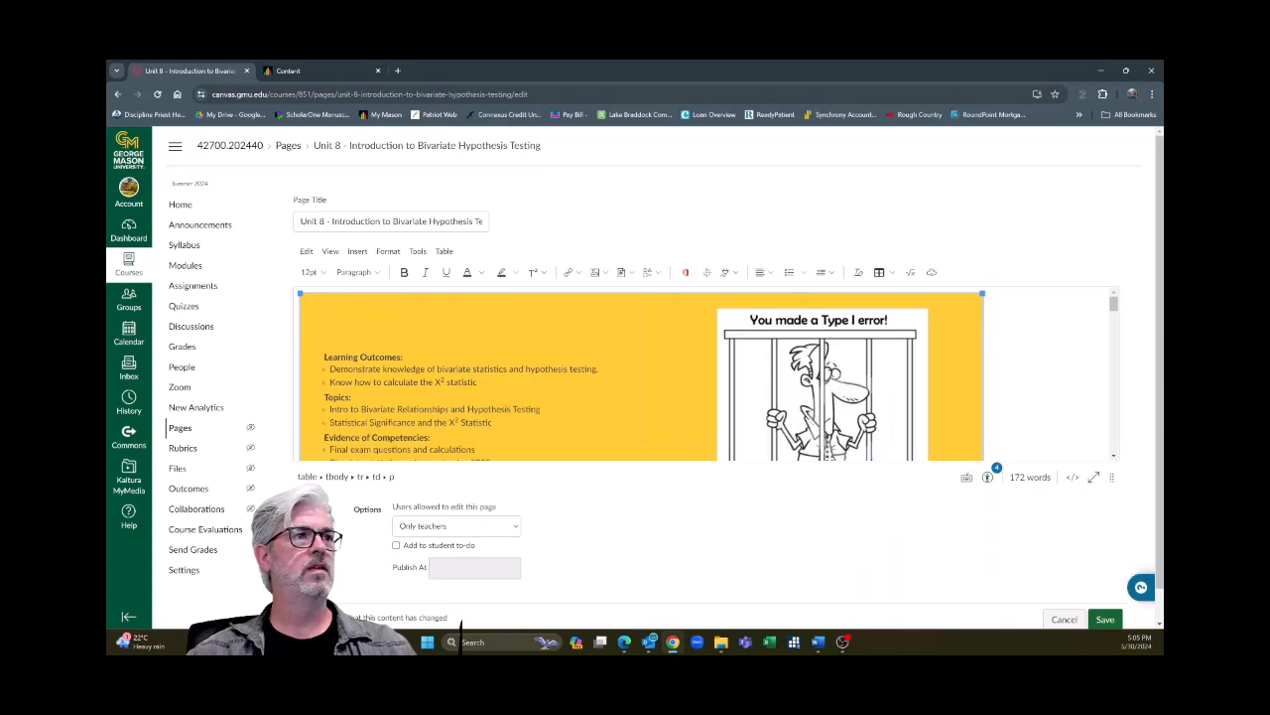
left_click(403, 358)
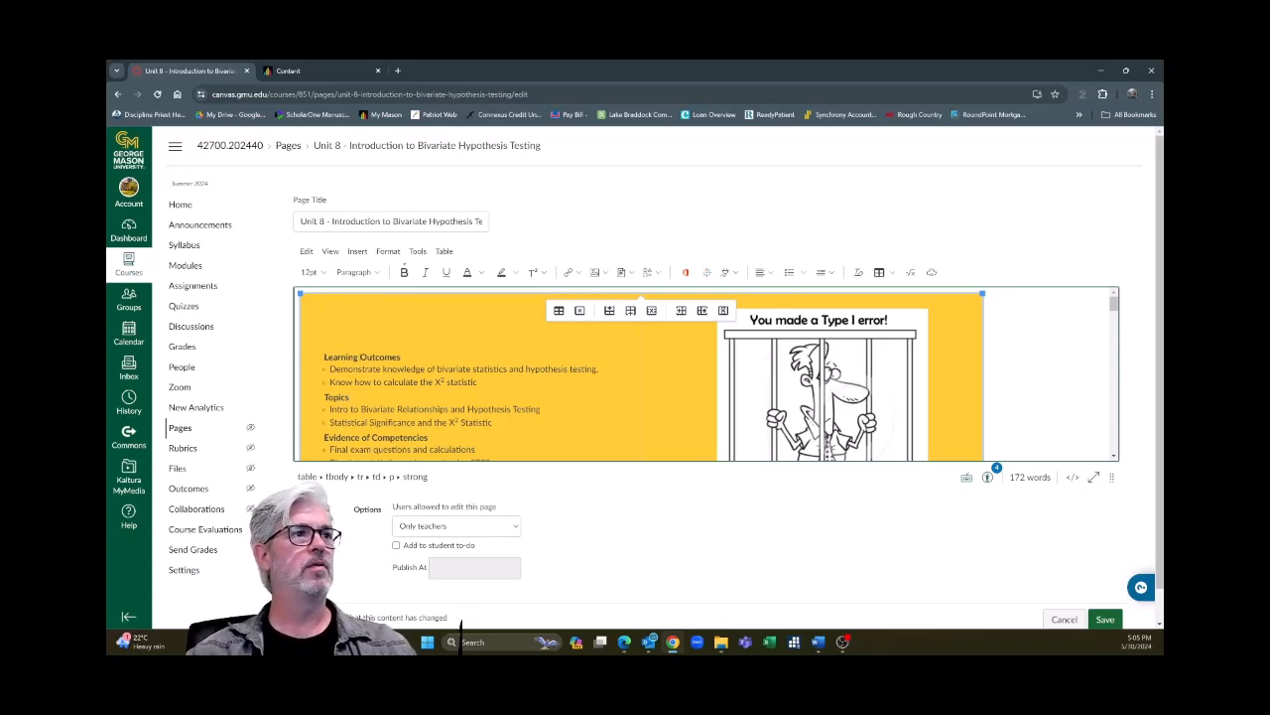
left_click(357, 272)
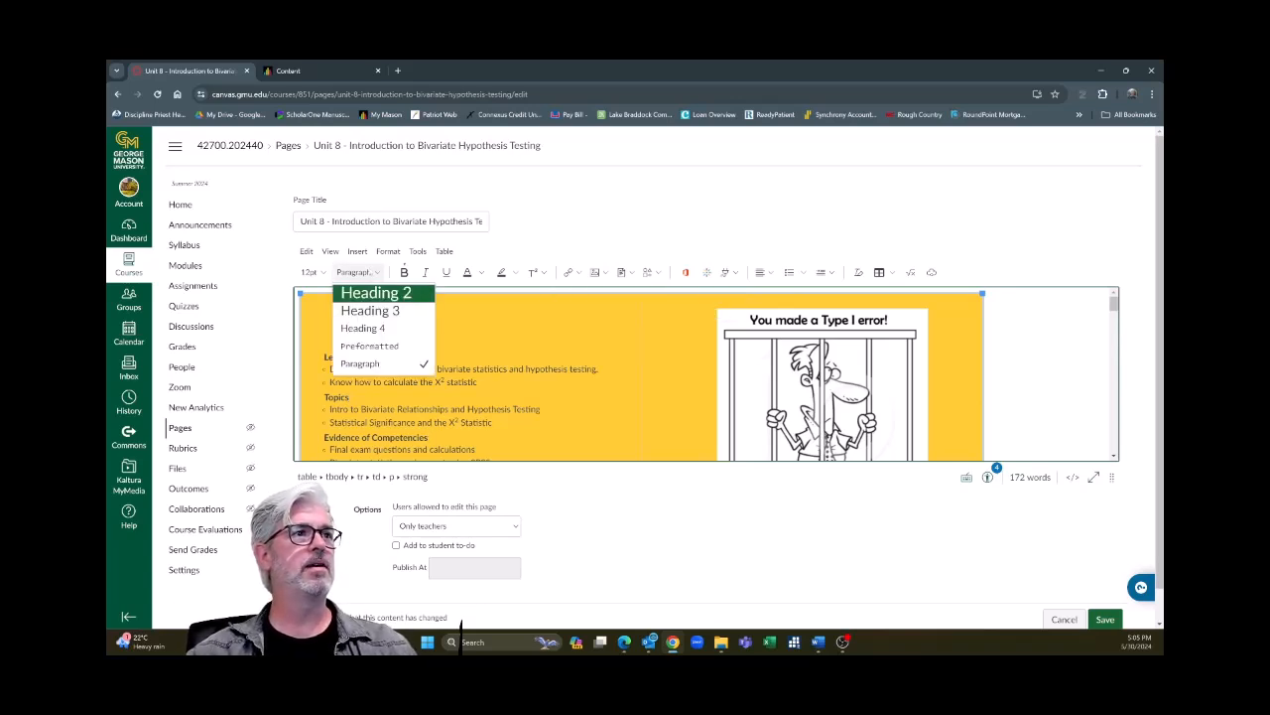
left_click(366, 326)
left_click(338, 398)
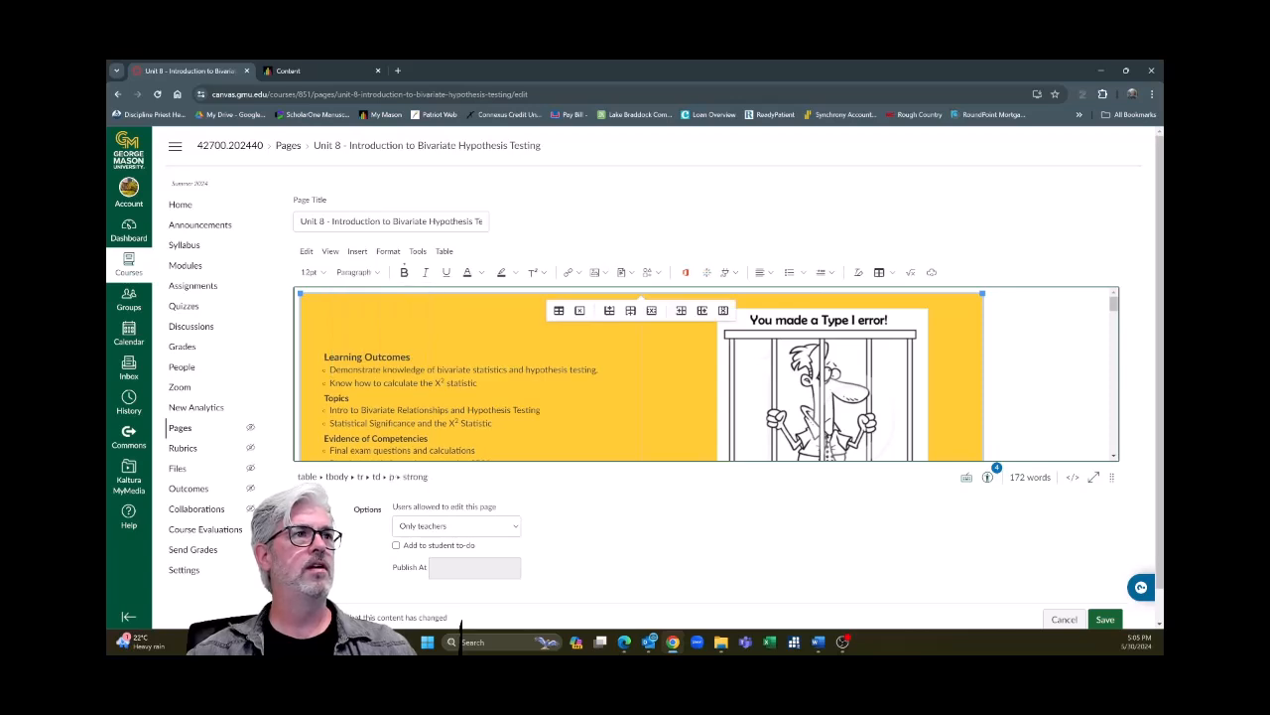
left_click(357, 272)
left_click(363, 328)
left_click(360, 439)
left_click(357, 272)
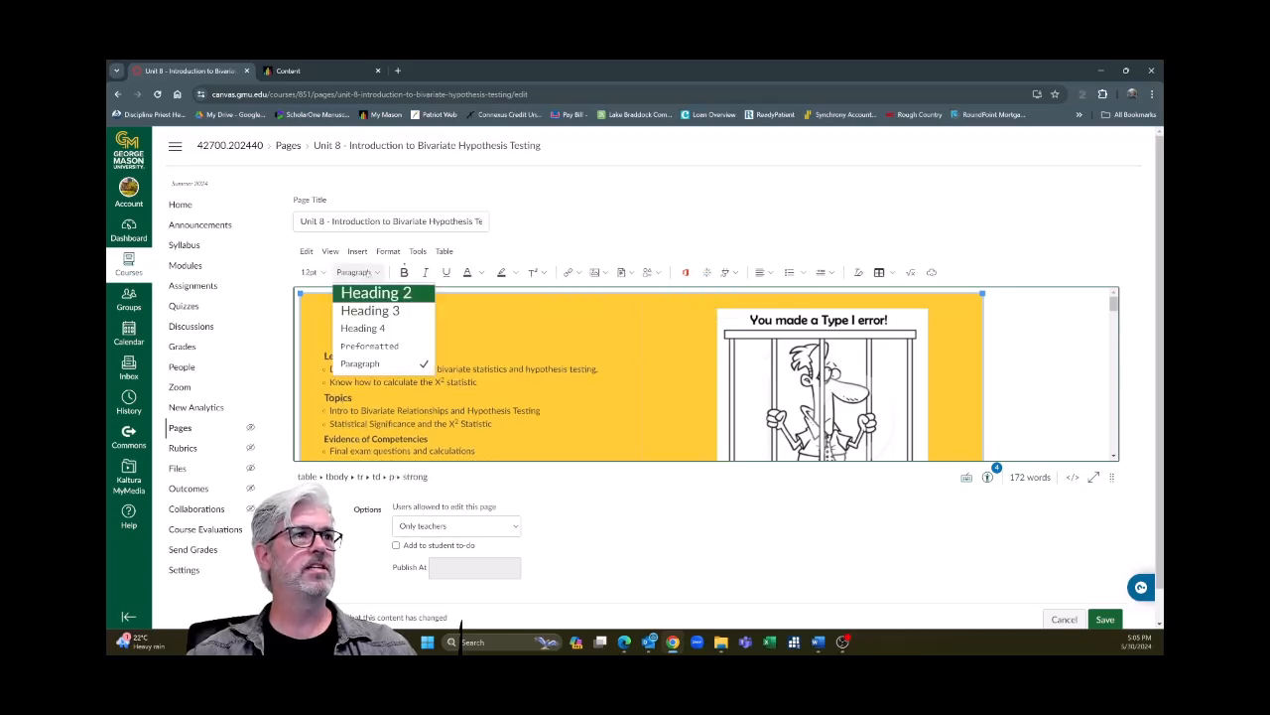
left_click(364, 328)
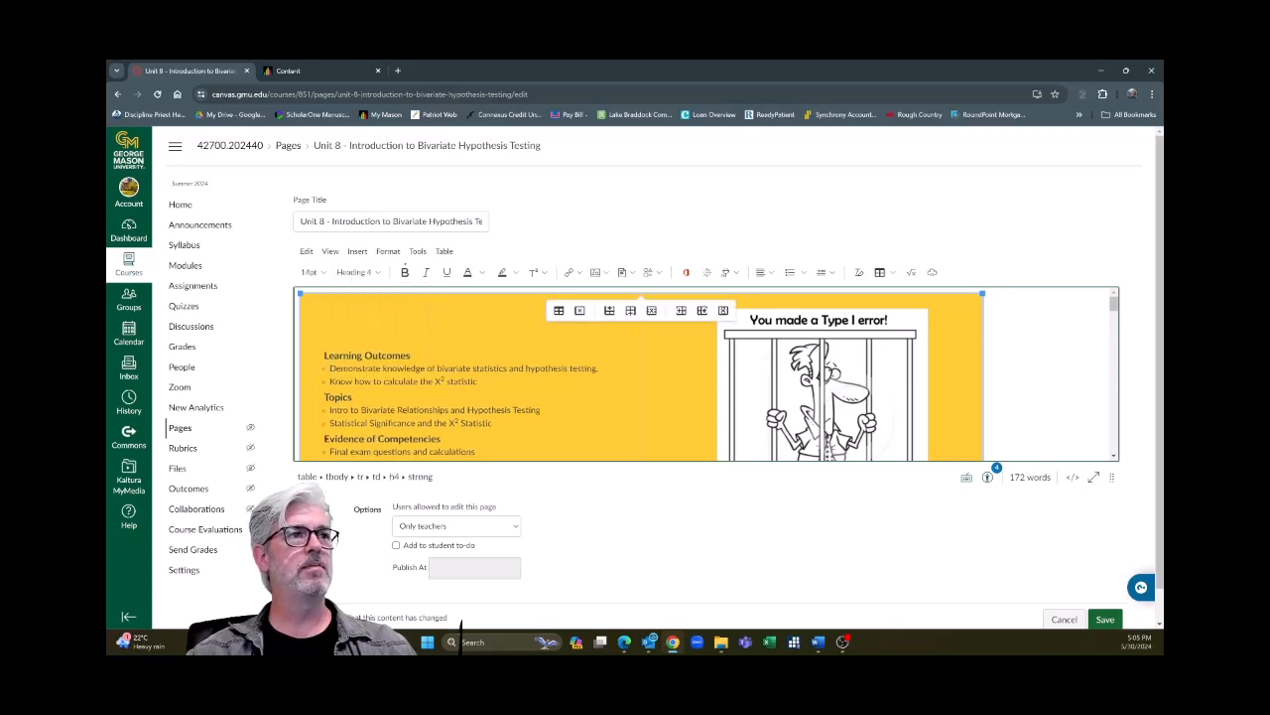
- Set the text color of the Learning Outcomes, Topics and Evidence of Competencies headings to green #005239
left_click_drag(411, 355, 324, 355)
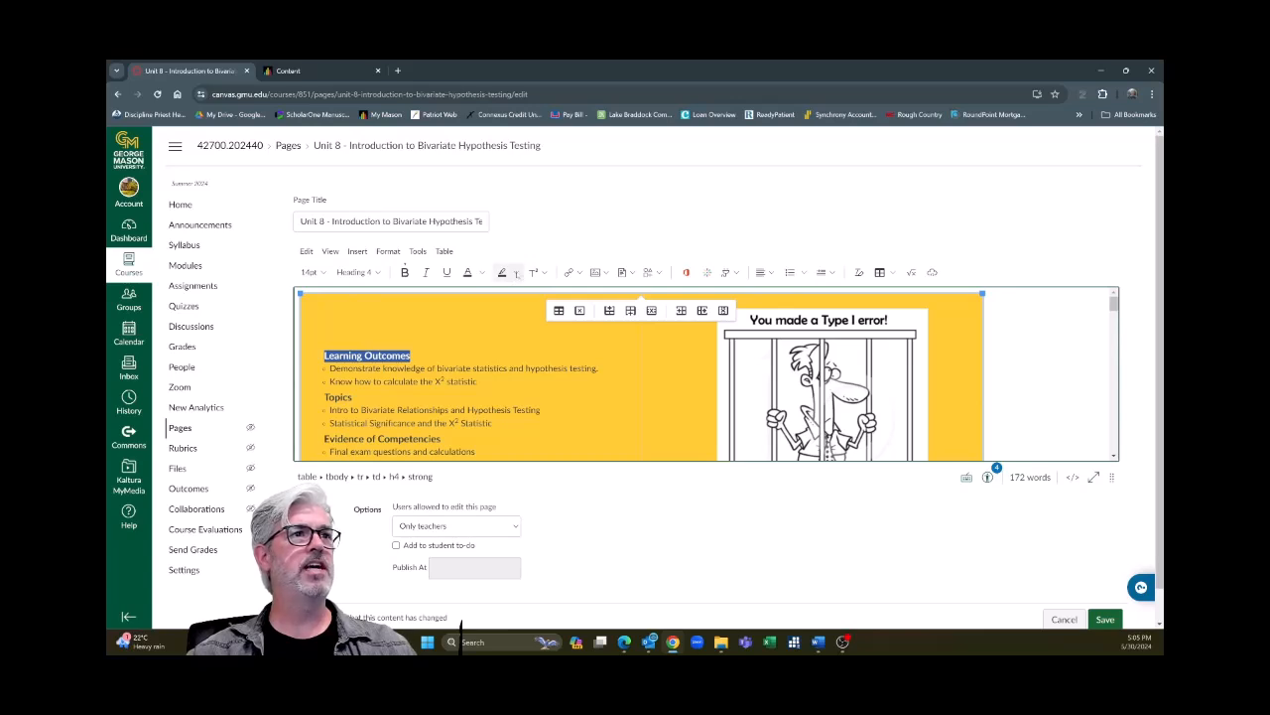
left_click(481, 272)
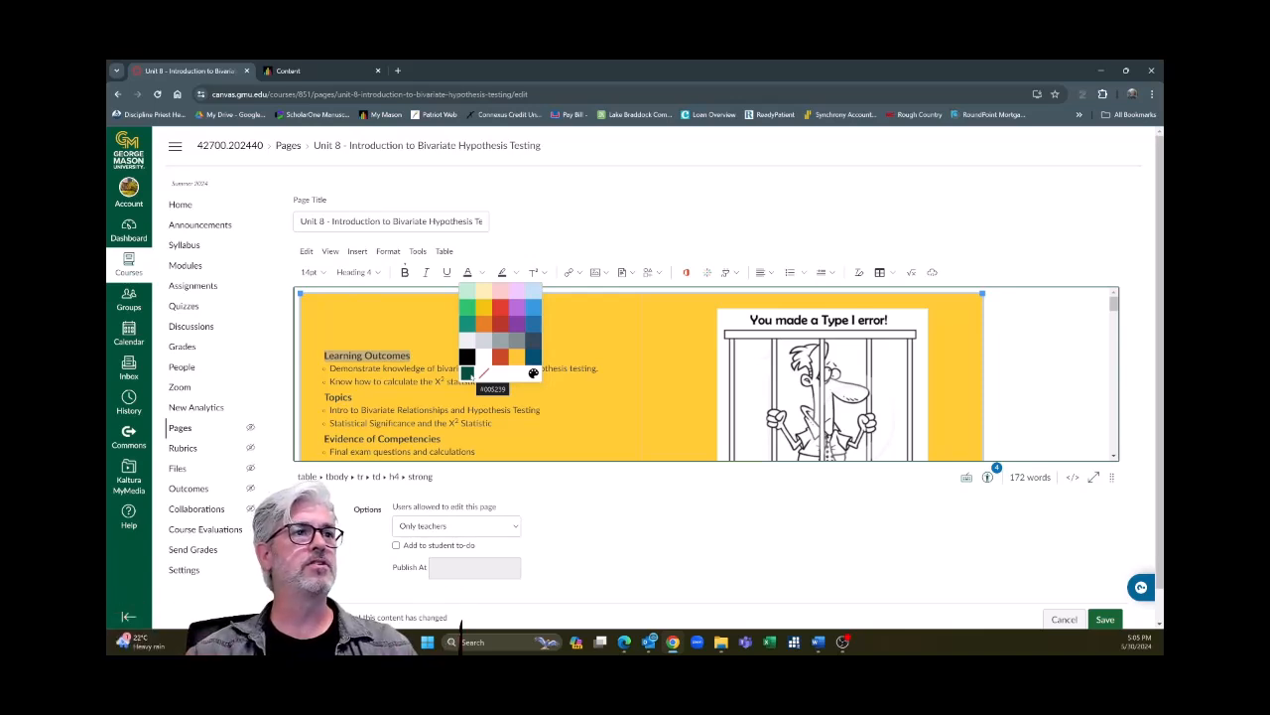
left_click(469, 373)
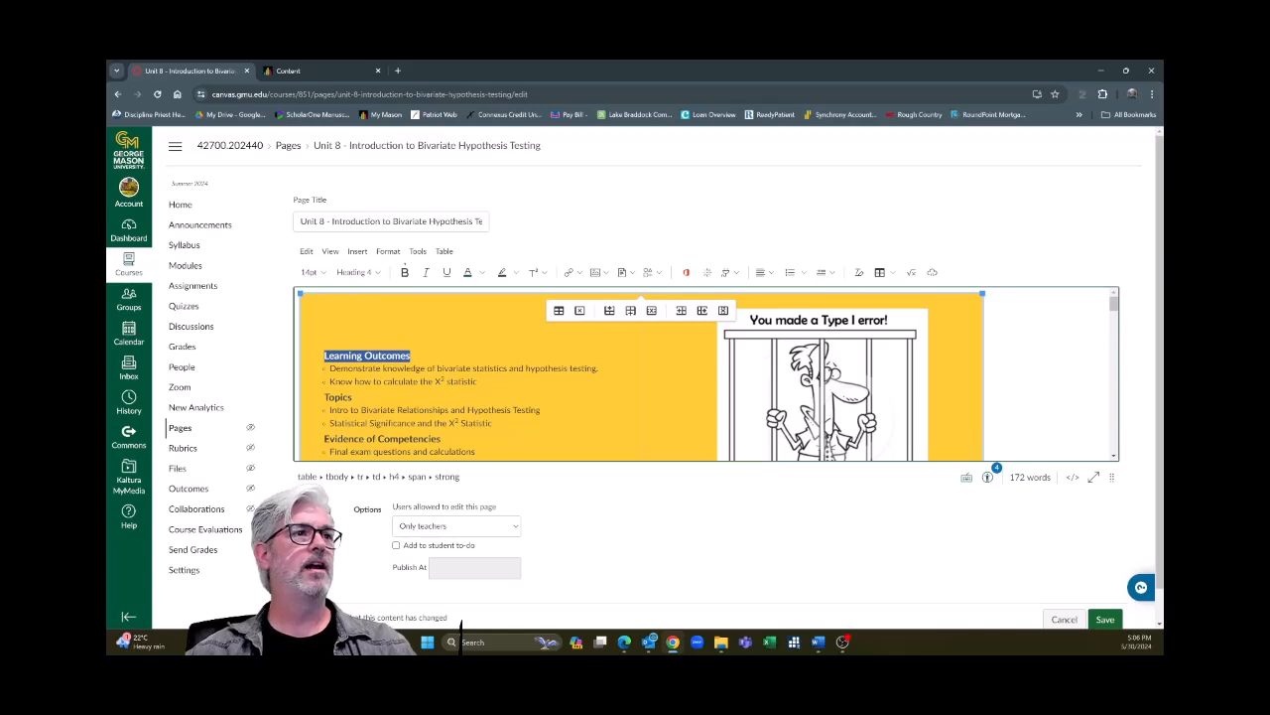
left_click(352, 397)
left_click_drag(352, 397, 323, 397)
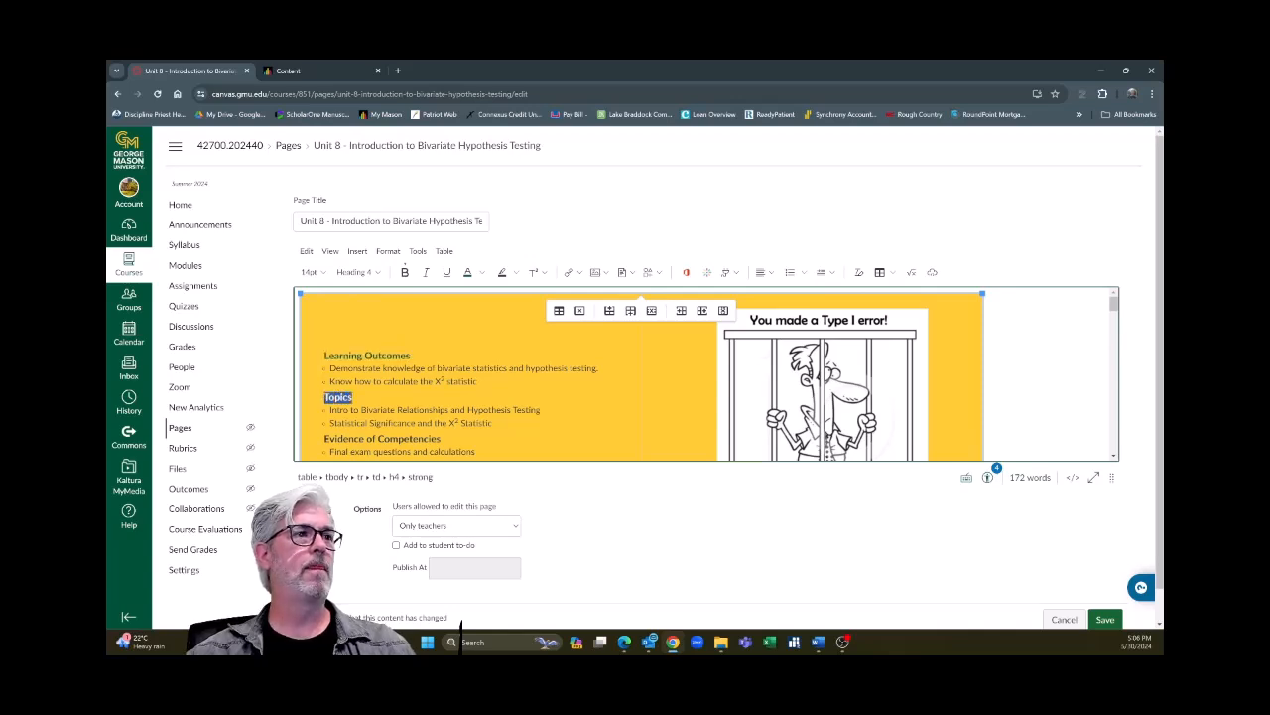
left_click(467, 272)
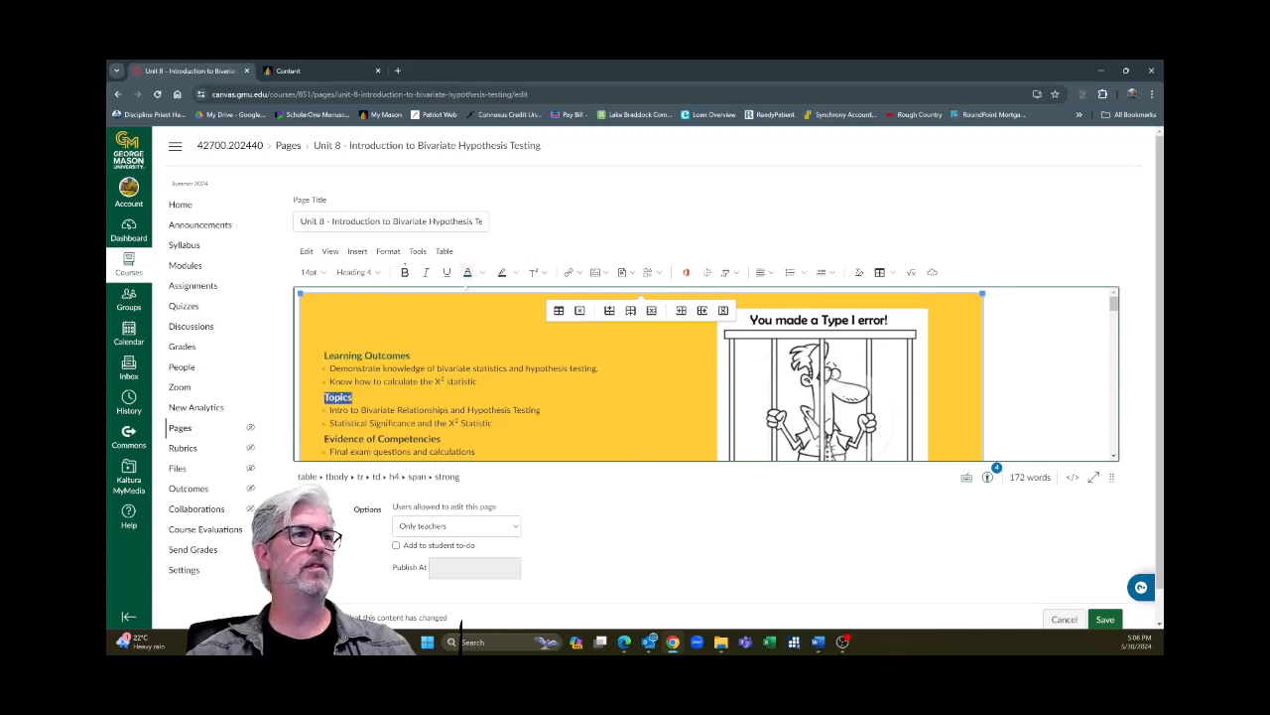
left_click_drag(441, 439, 323, 439)
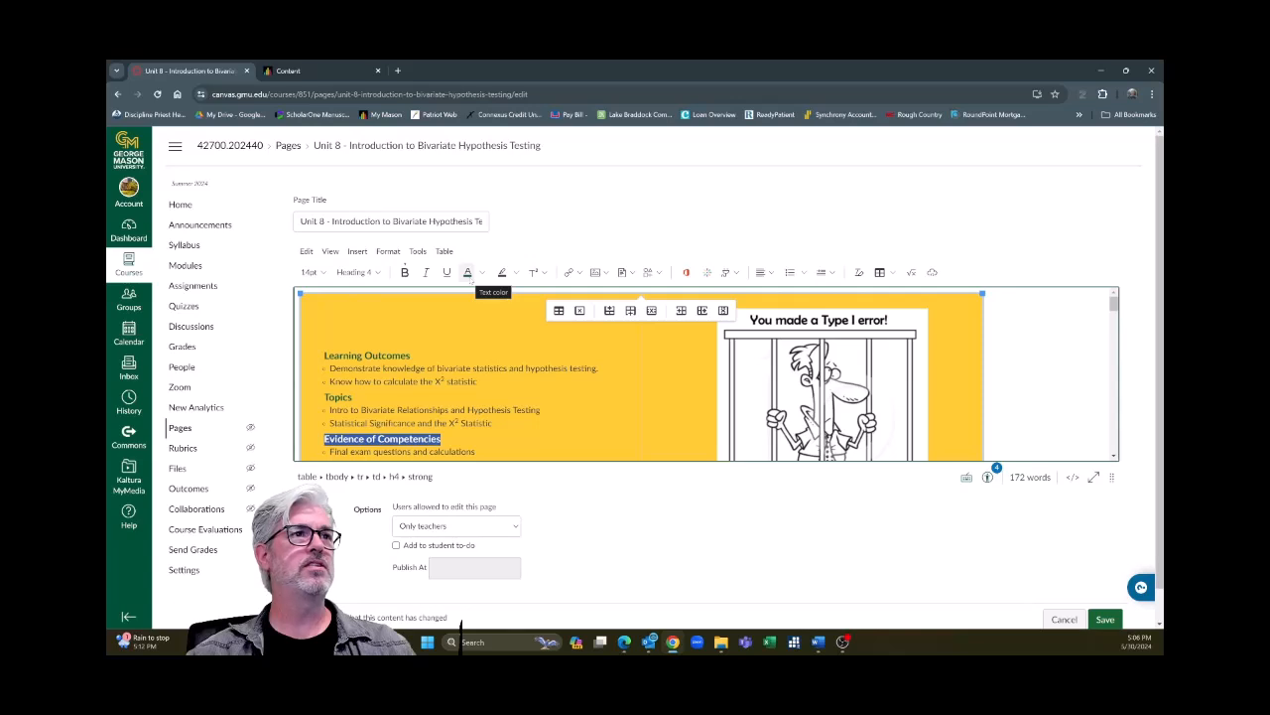
left_click(469, 275)
left_click(536, 423)
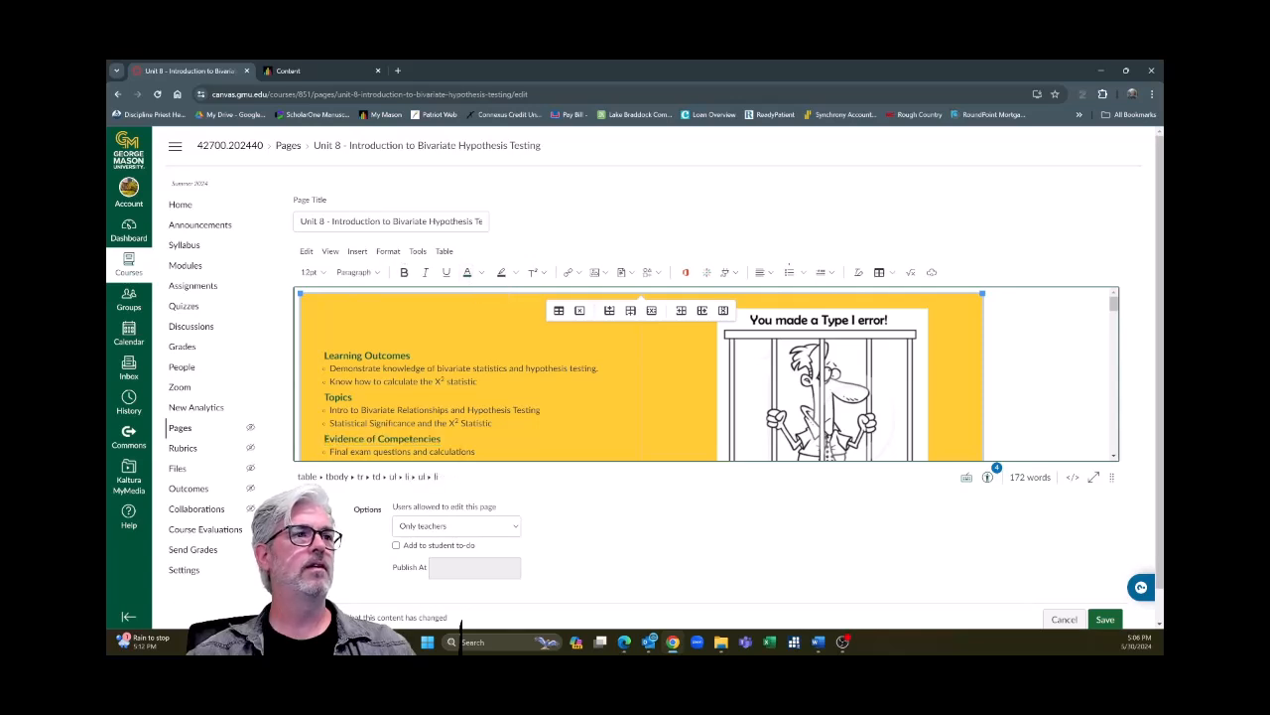
- Delete the empty line above Readings in the table's merged row
scroll(706, 373, "down", 3)
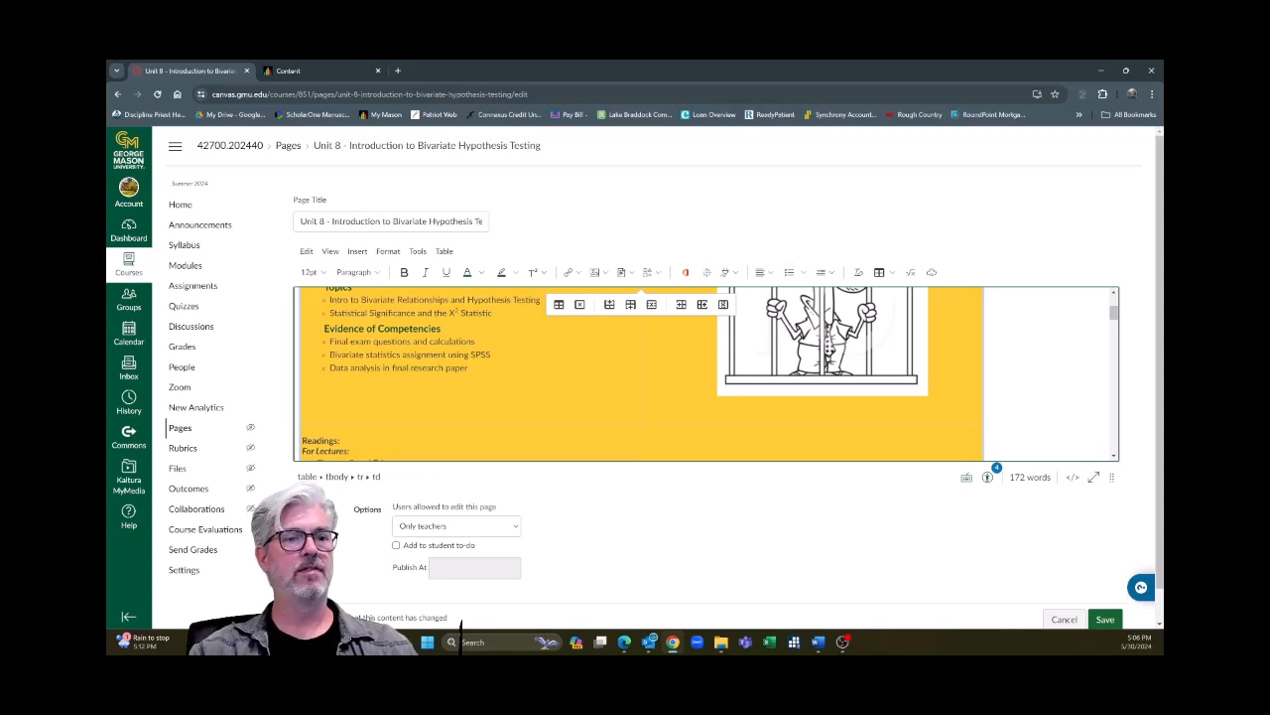
scroll(664, 402, "down", 1)
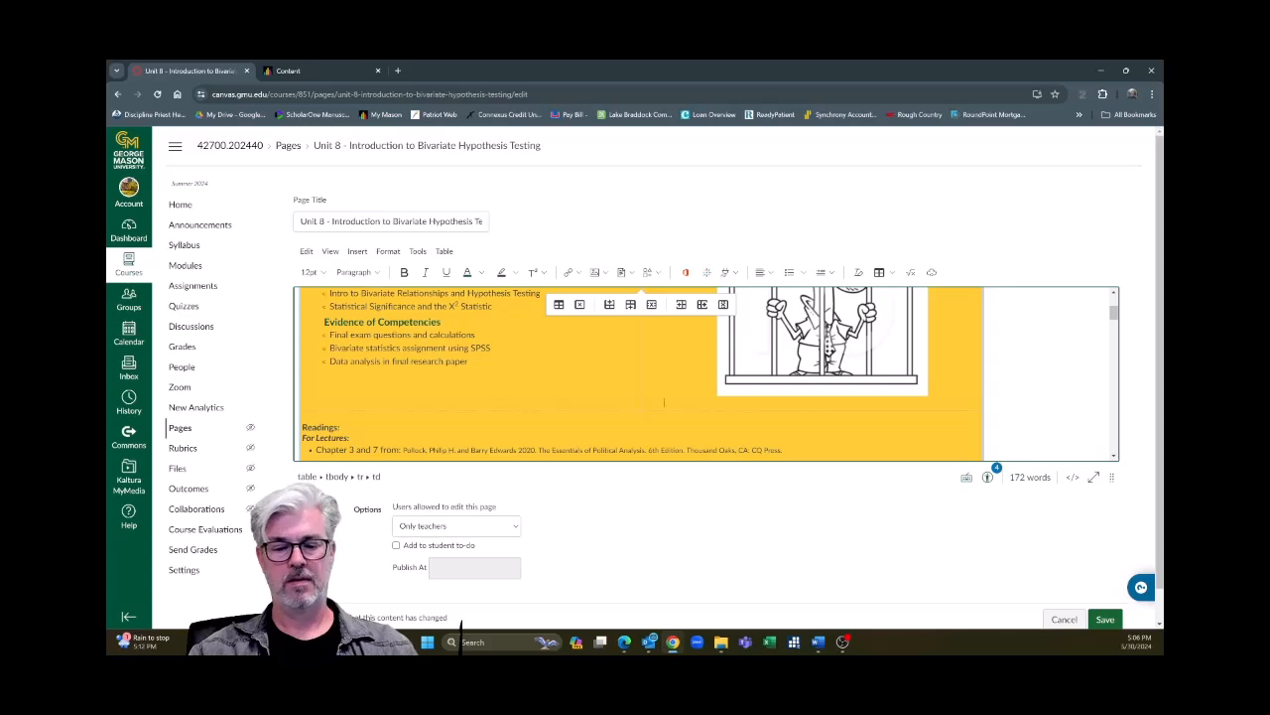
left_click(771, 344)
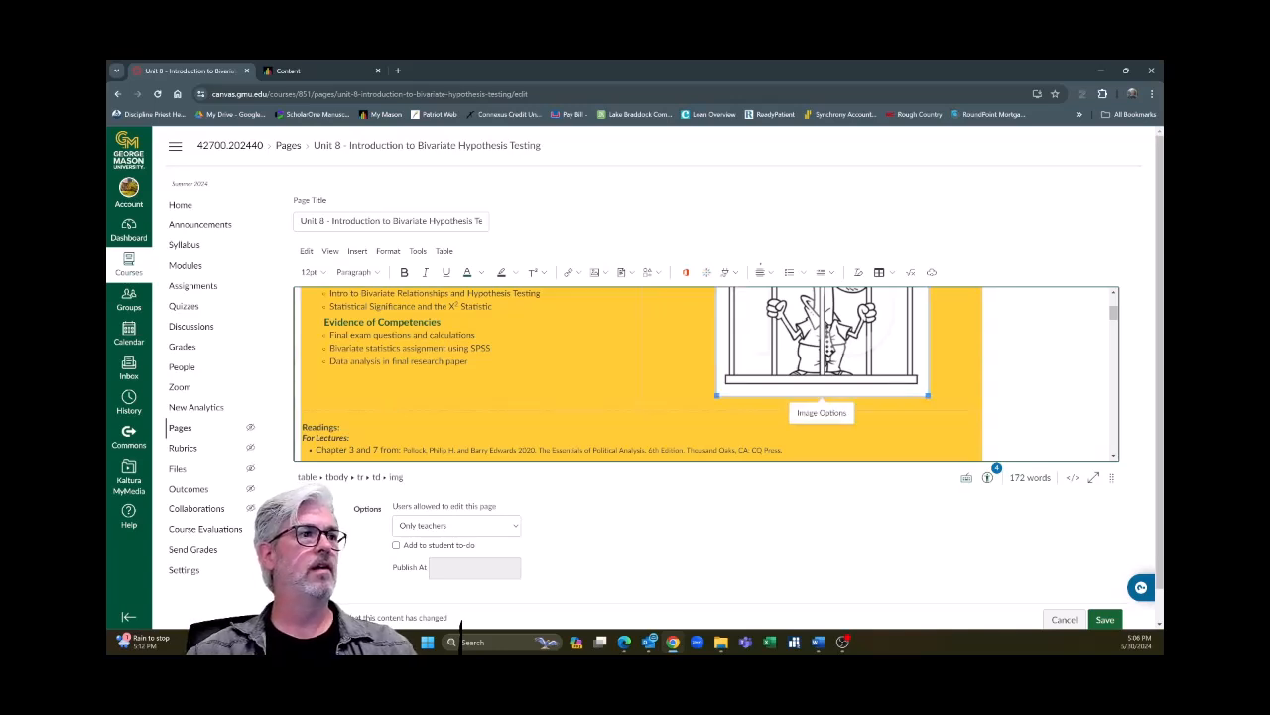
left_click(303, 417)
key("Delete")
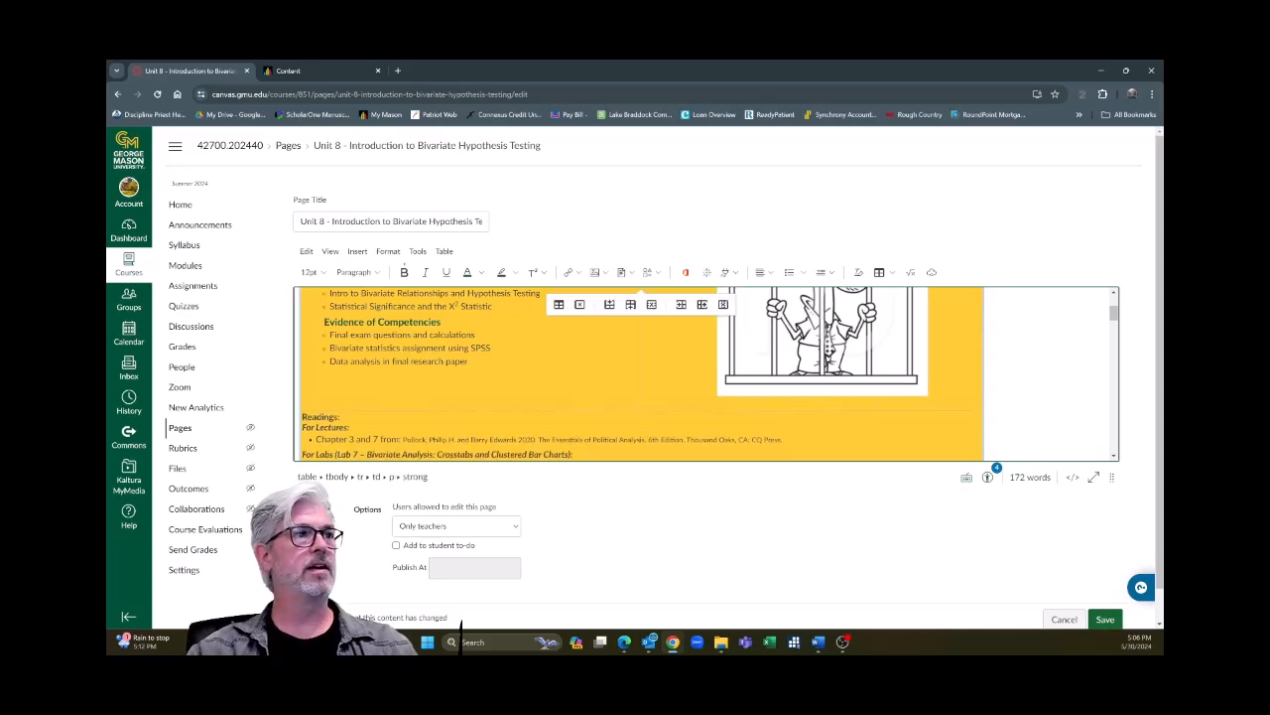
- Remove the colons from Readings, For Lectures and the For Labs line, and style Readings as Heading 3
scroll(707, 373, "down", 2)
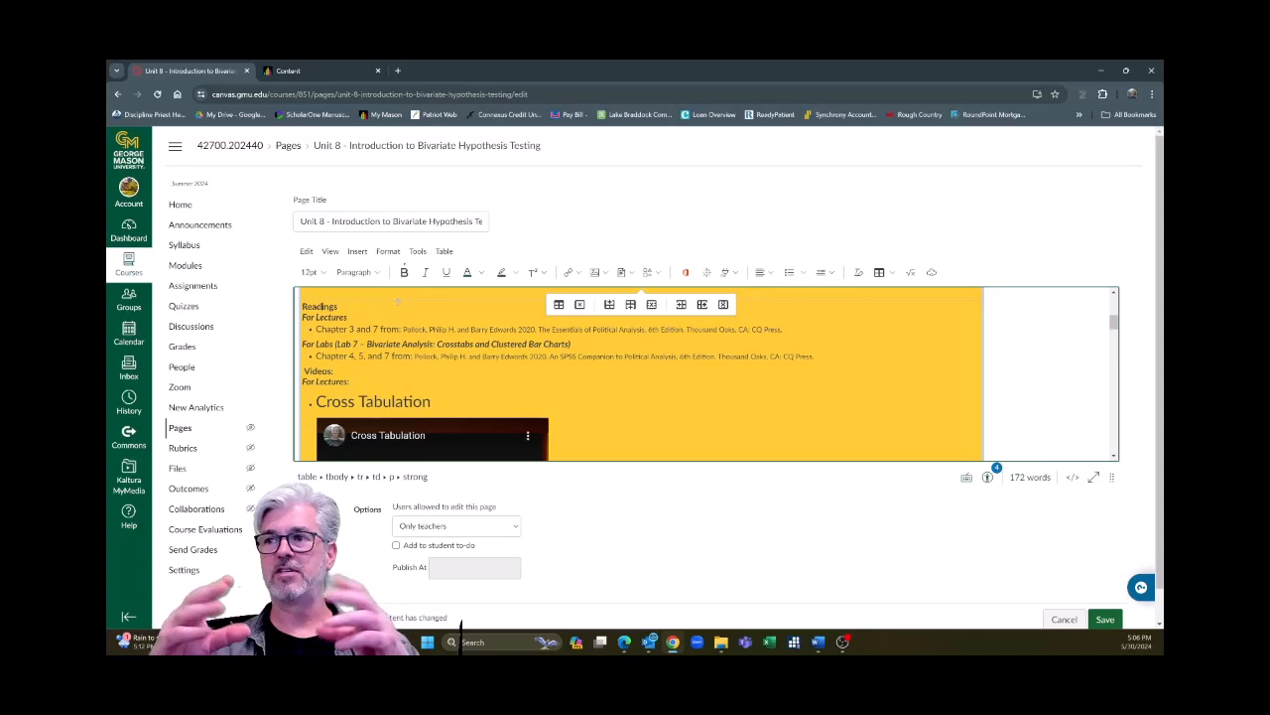
left_click(357, 272)
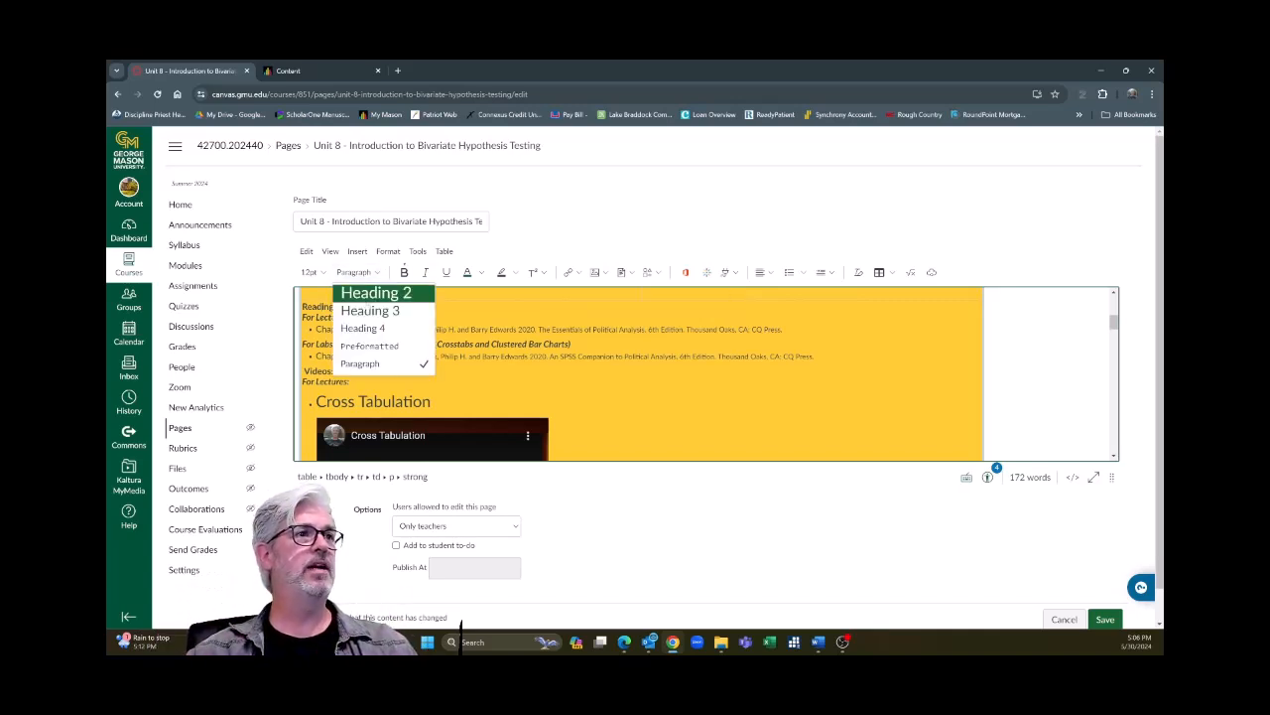
left_click(369, 311)
key("Down")
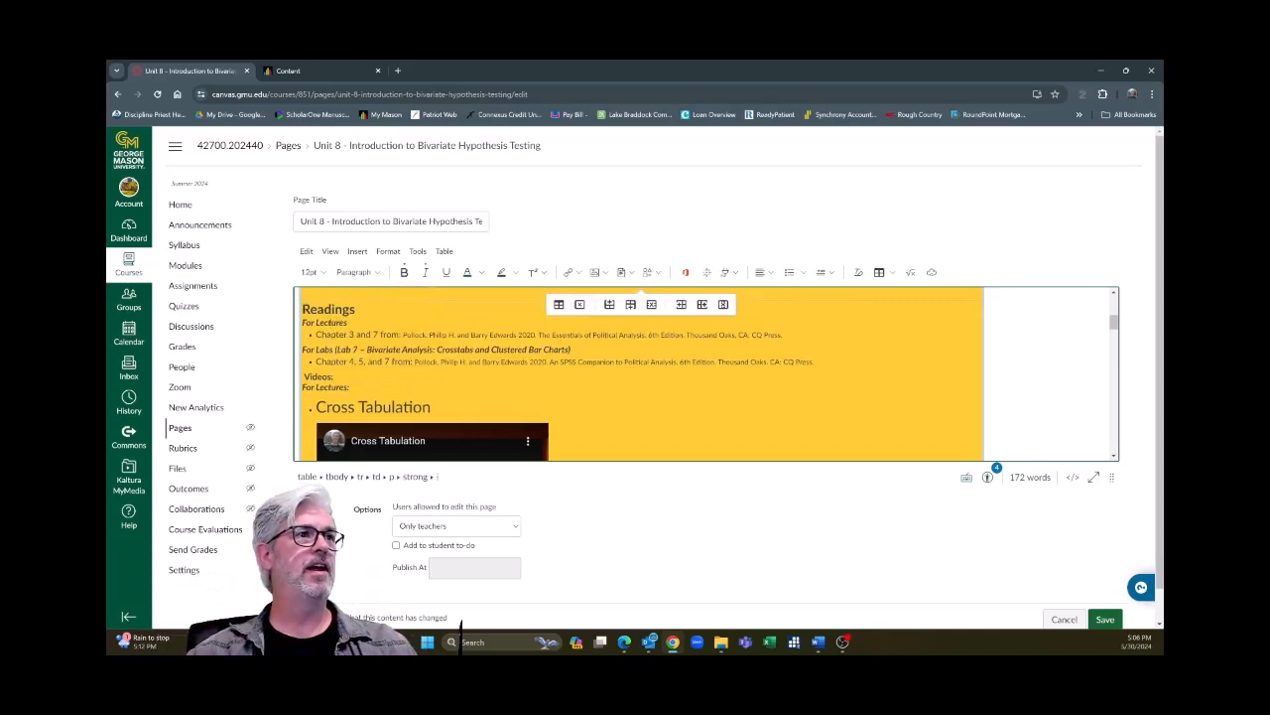
- Style the For Lectures and For Labs (Lab 7) lines under Readings as Heading 4
left_click(369, 274)
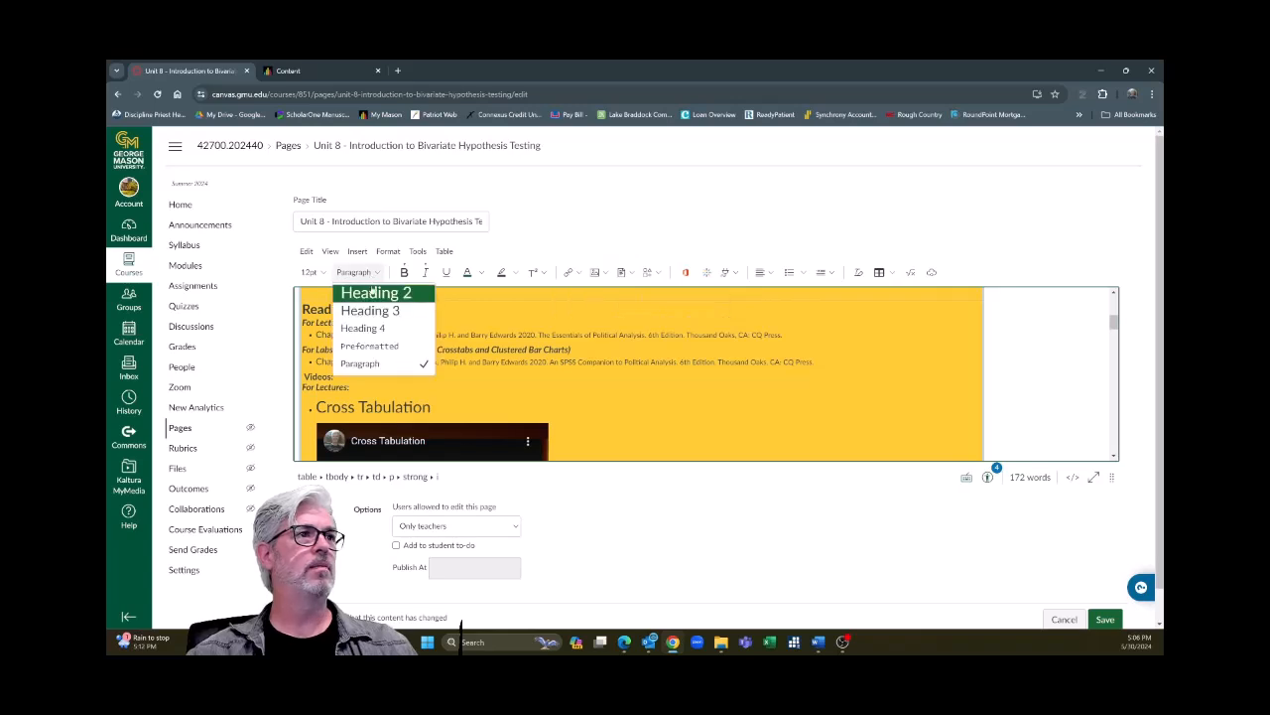
left_click(369, 330)
left_click(322, 351)
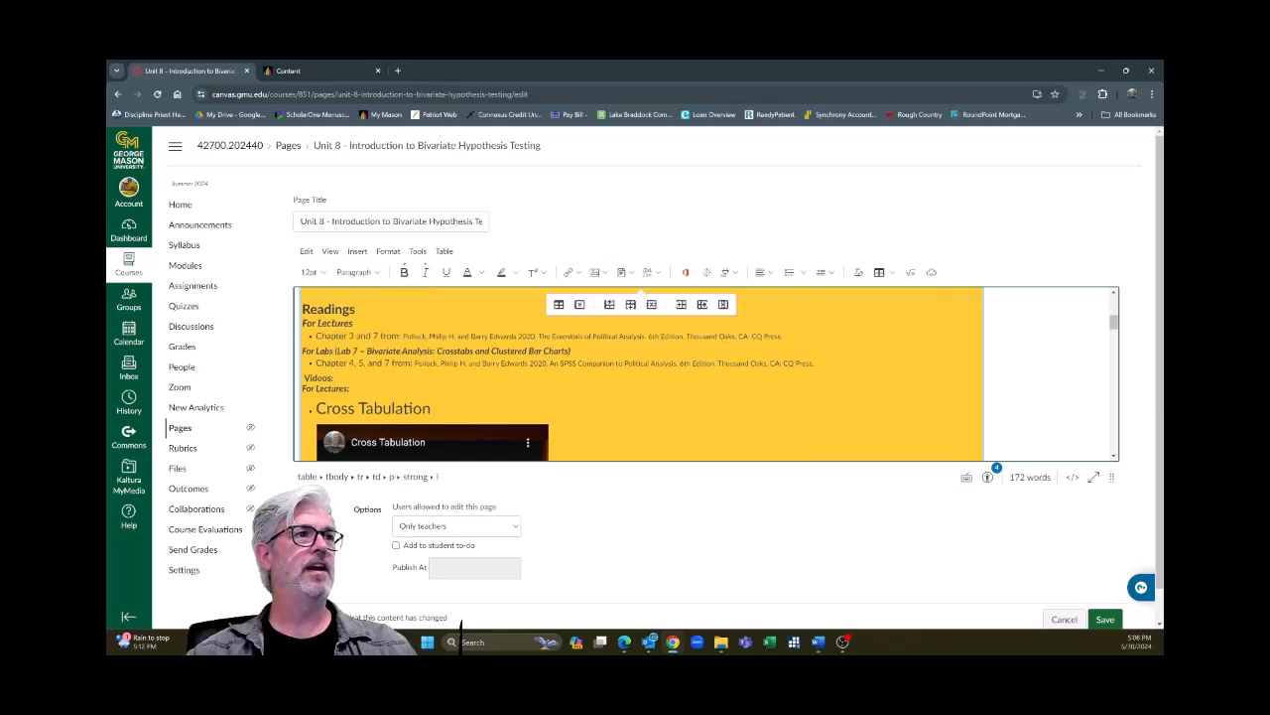
left_click(357, 271)
left_click(367, 328)
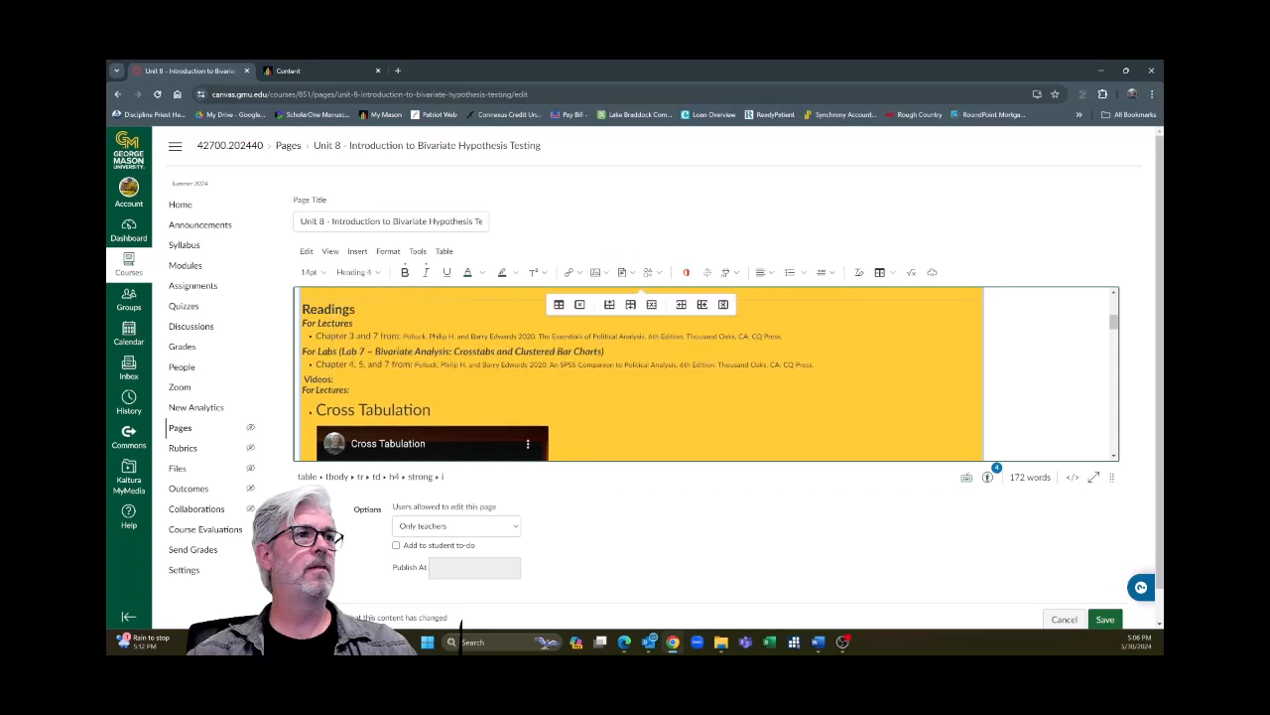
- Color the Readings, For Lectures and For Labs (Lab 7) headings the same dark green as the earlier headings
left_click_drag(354, 323, 302, 309)
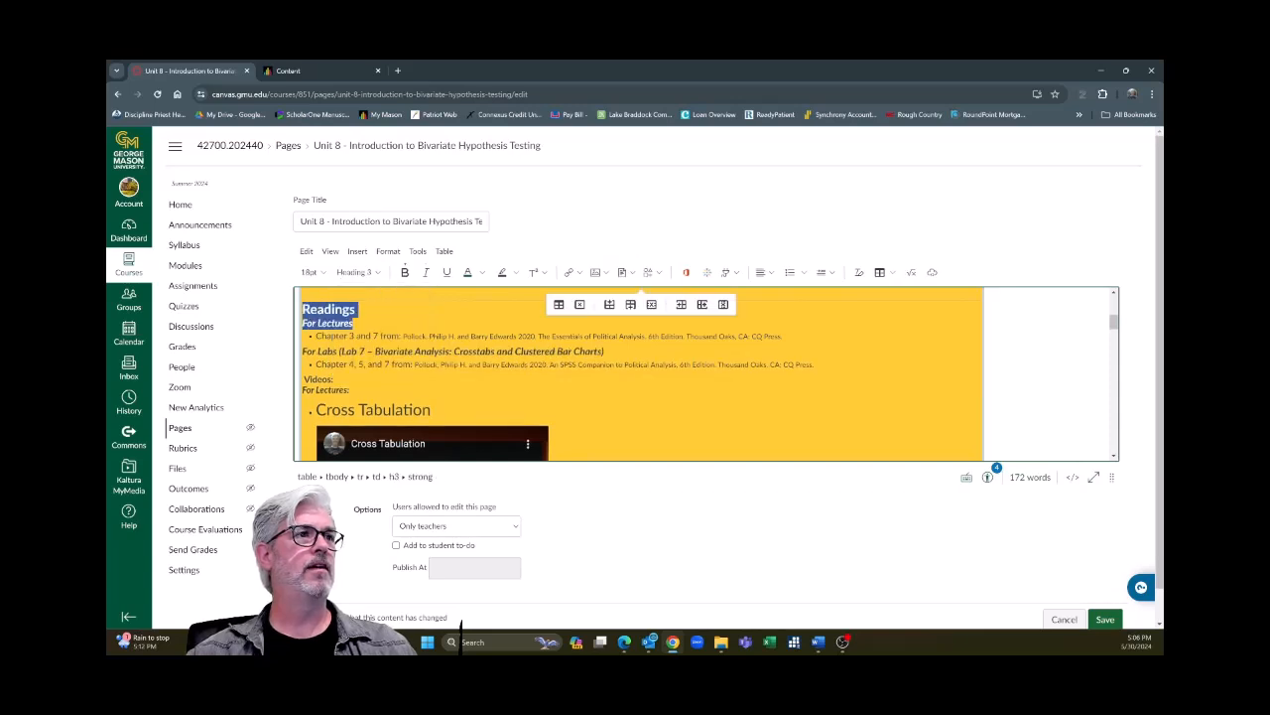
left_click(467, 272)
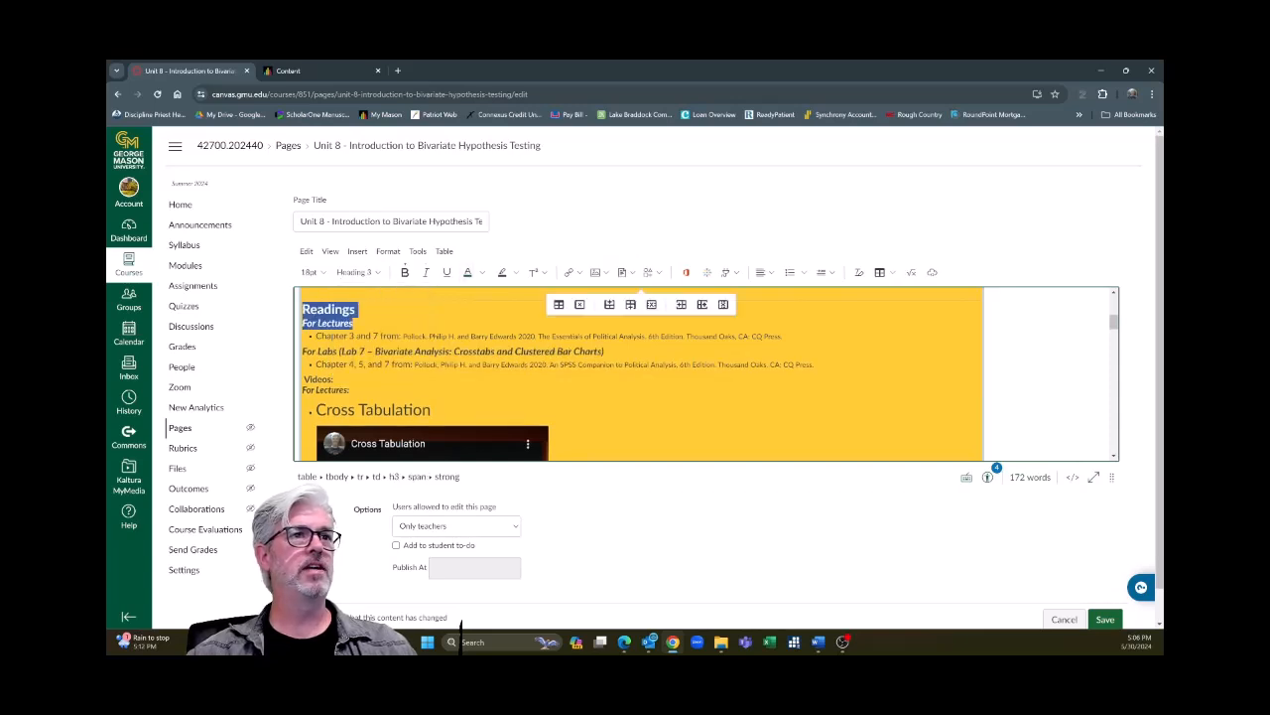
left_click_drag(604, 351, 302, 351)
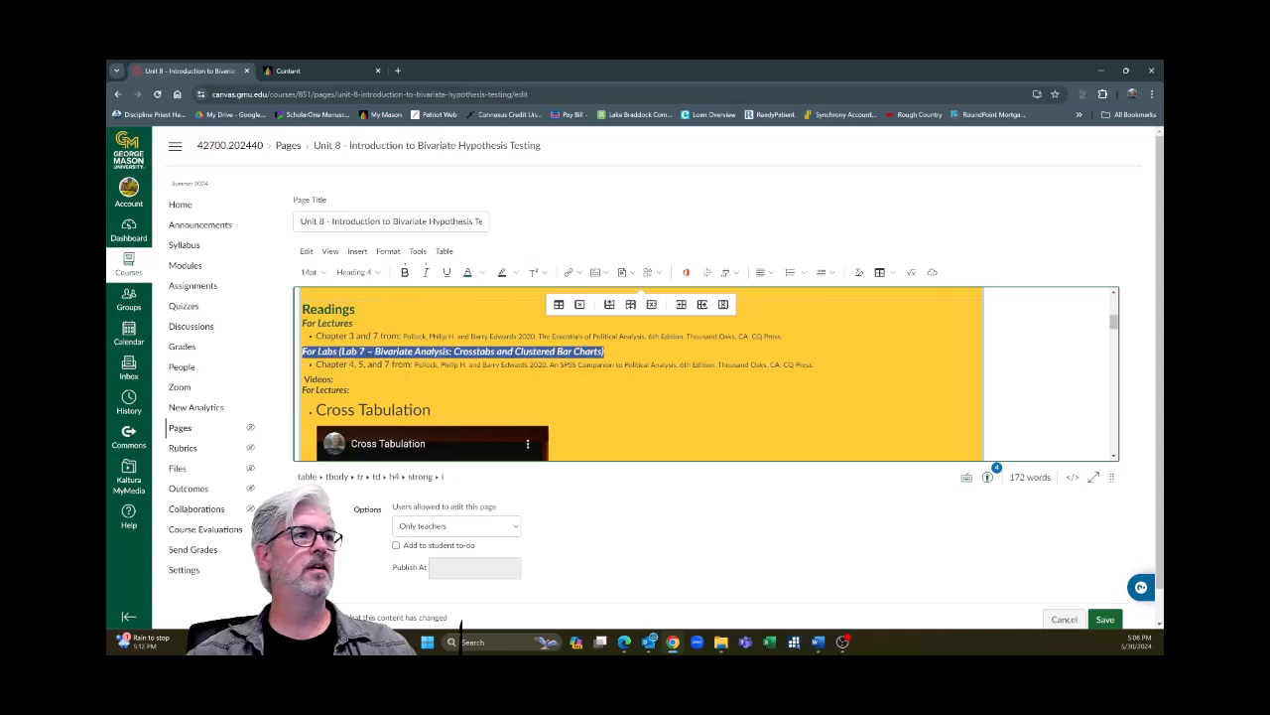
left_click(467, 271)
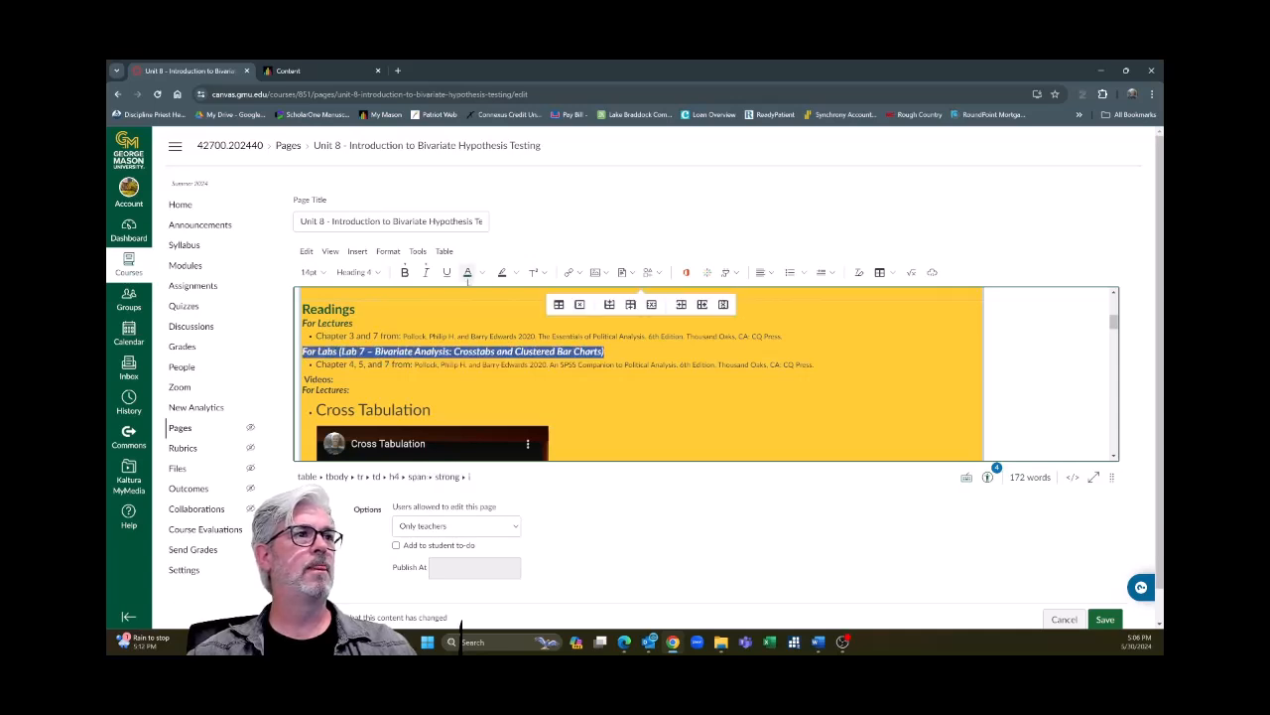
- Remove the colons from Videos and the For Lectures line below it, and color both lines dark green
left_click(333, 379)
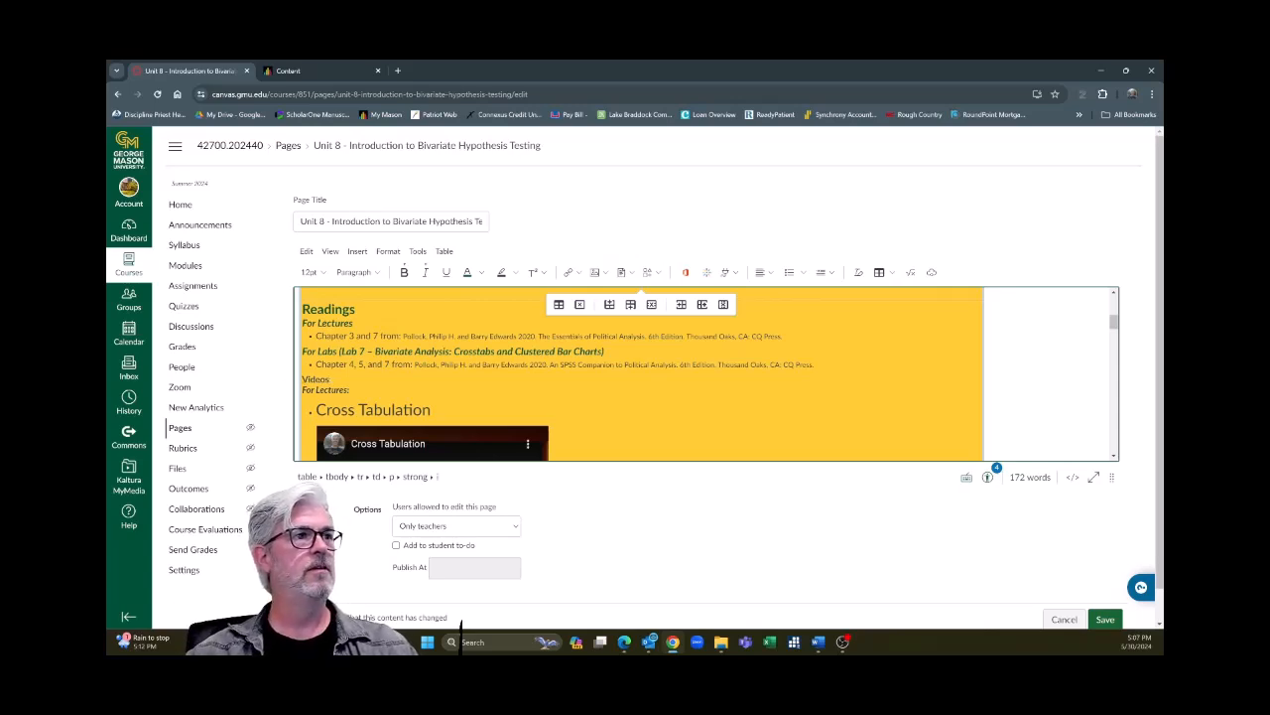
key("BackSpace")
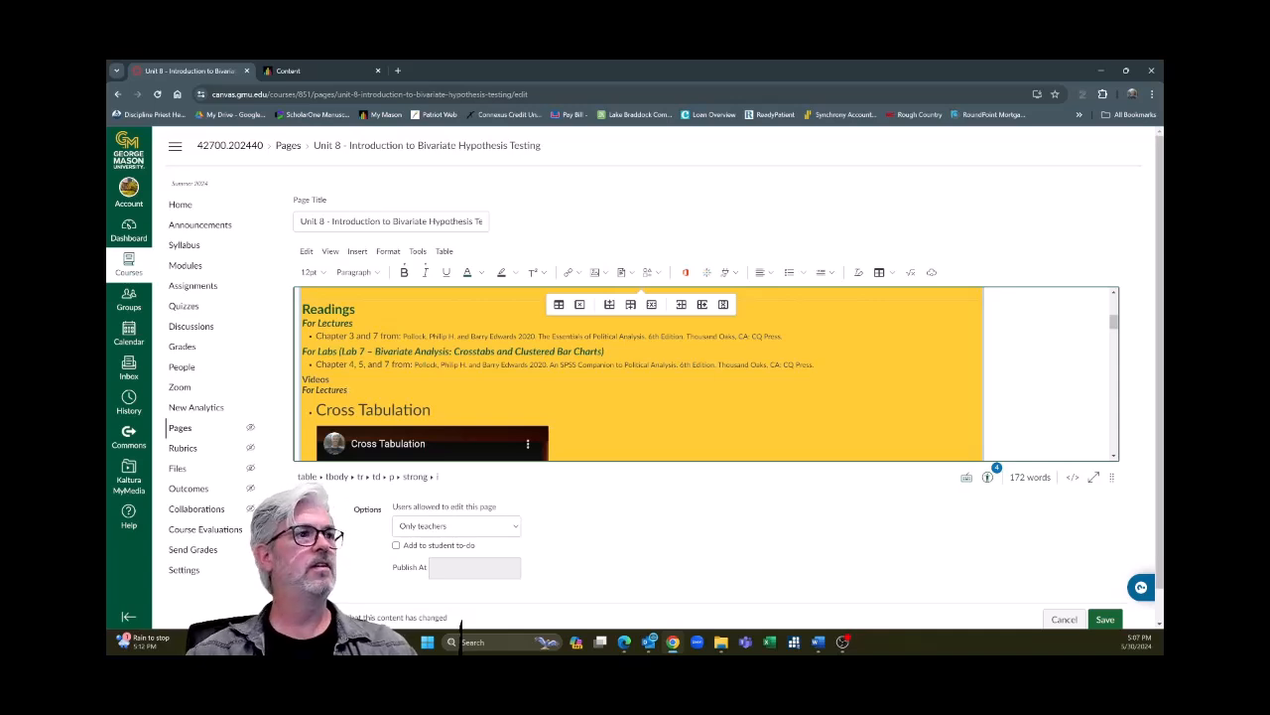
left_click_drag(344, 390, 304, 295)
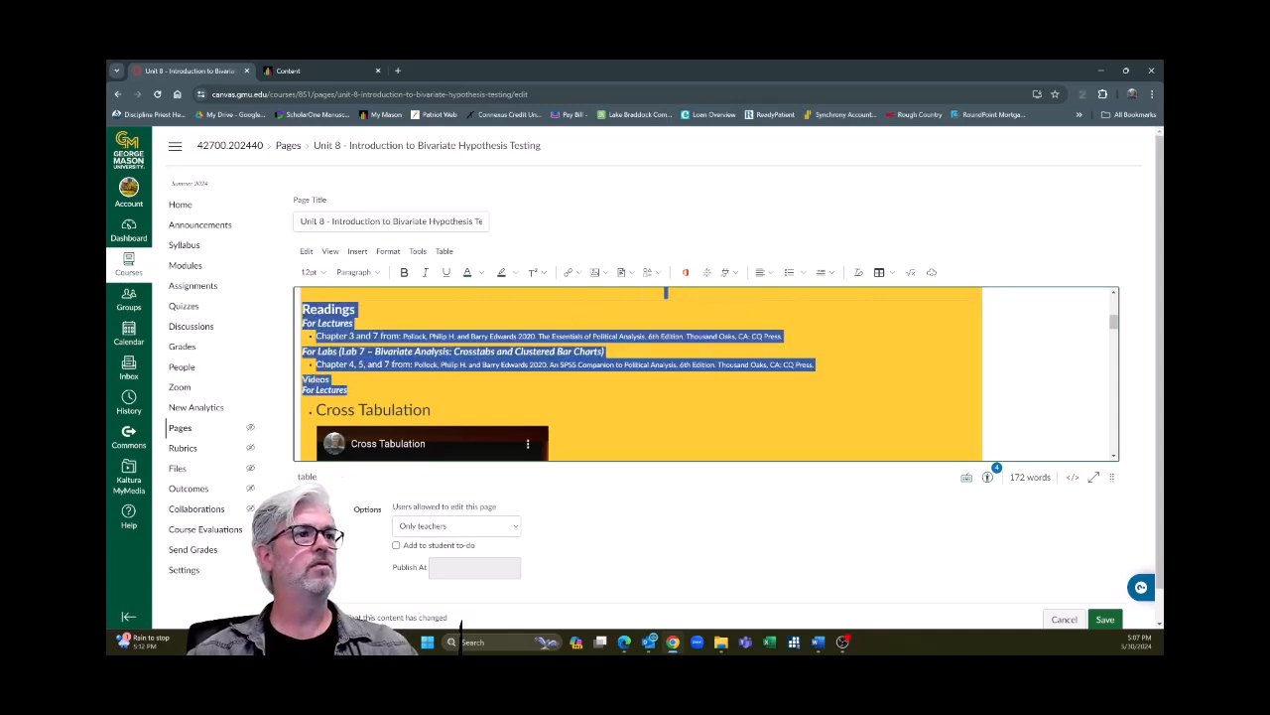
left_click_drag(349, 390, 303, 380)
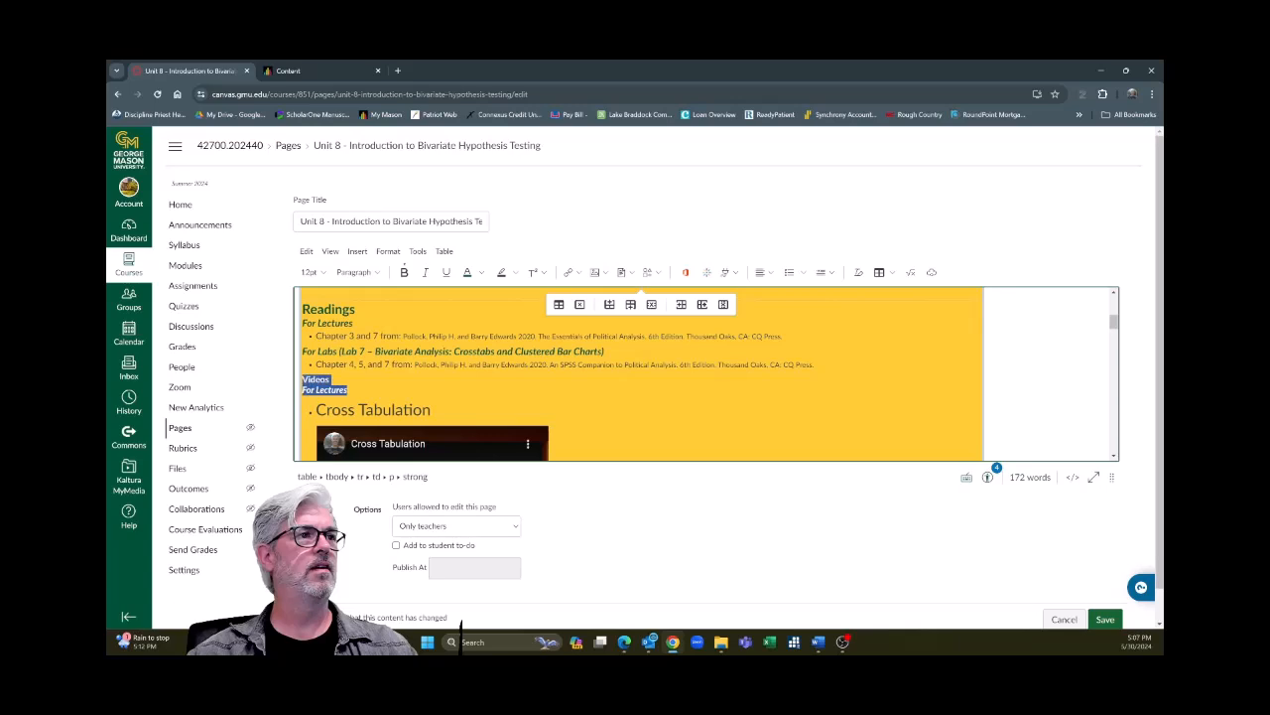
left_click(481, 272)
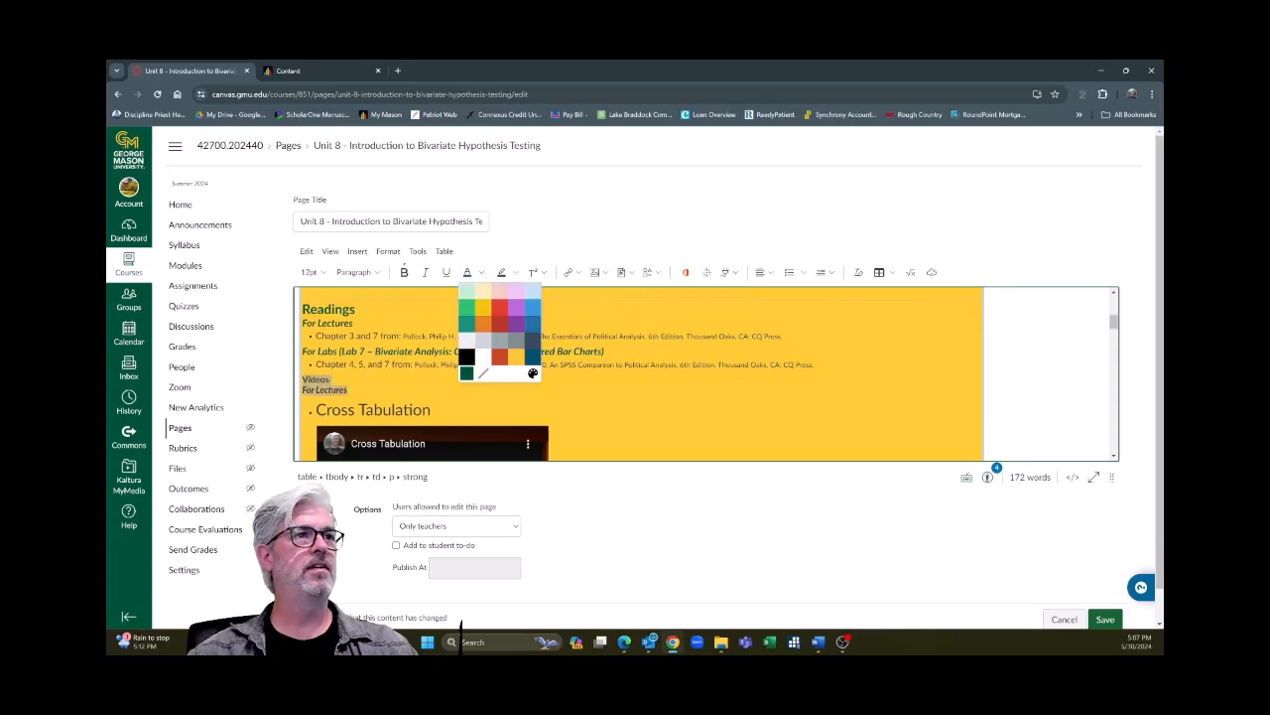
left_click(467, 374)
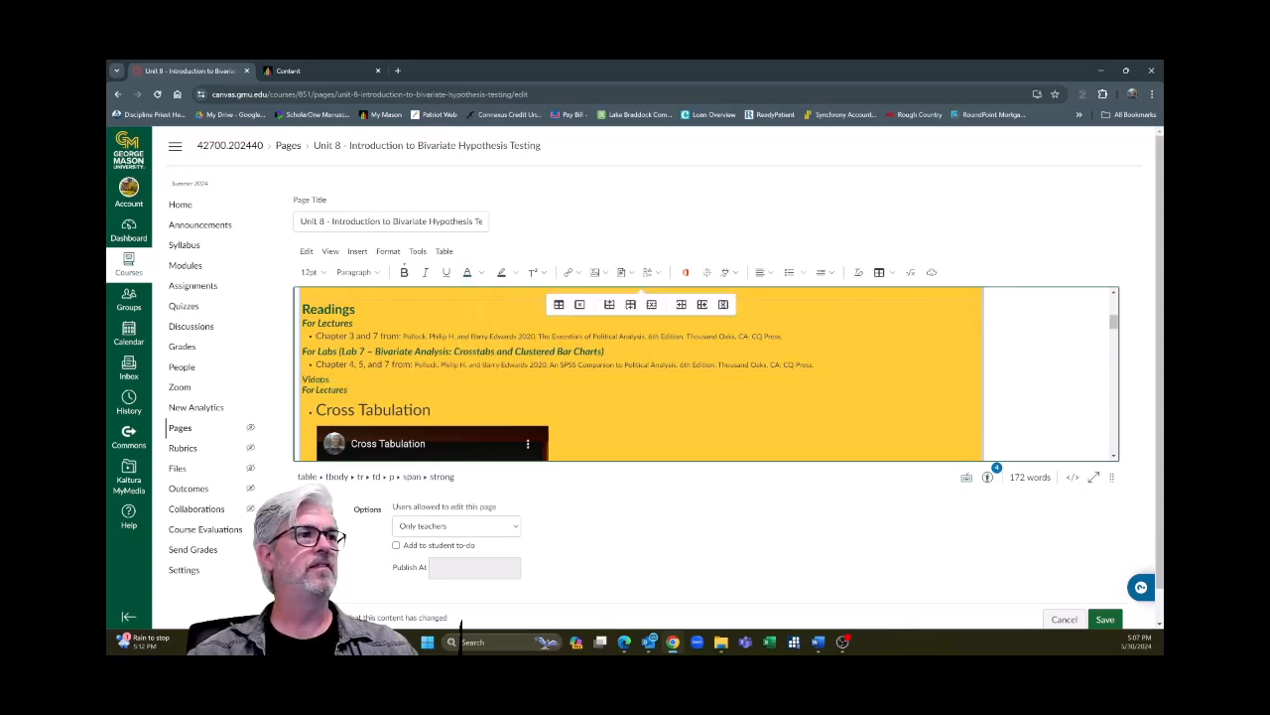
- Style Videos as Heading 3 and the For Lectures line below it as Heading 4
left_click(355, 272)
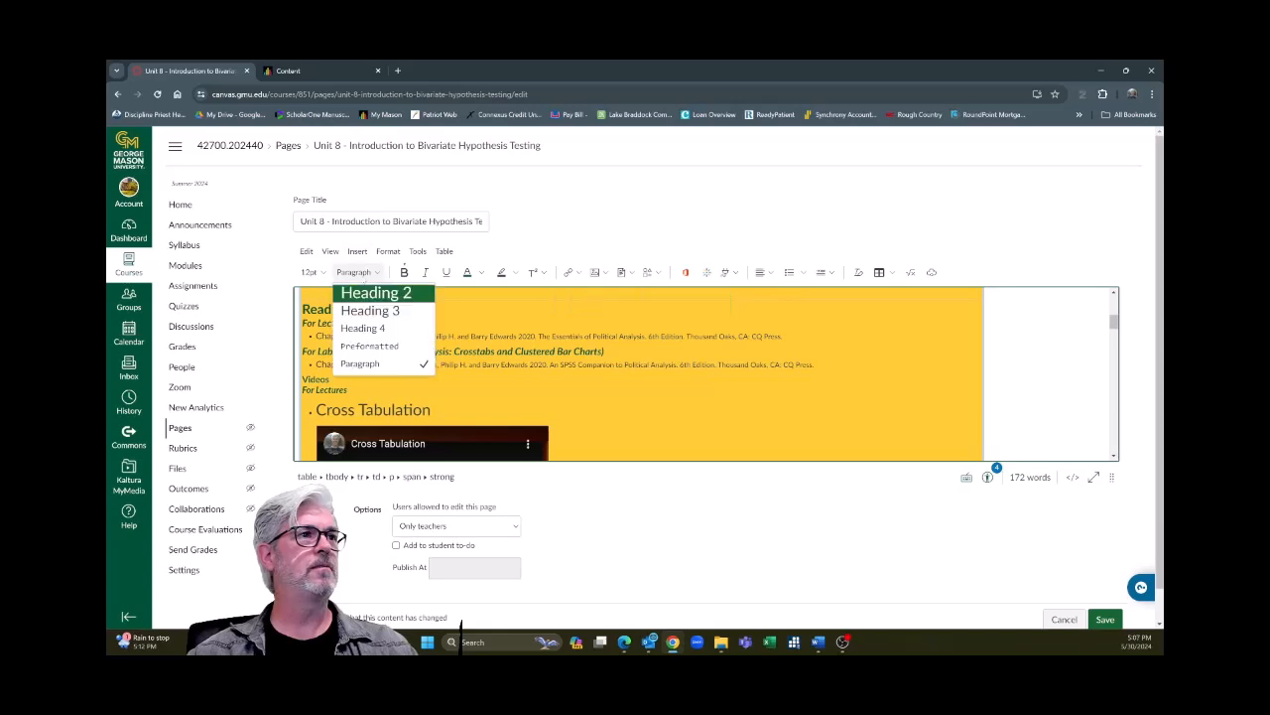
left_click(369, 311)
left_click(324, 395)
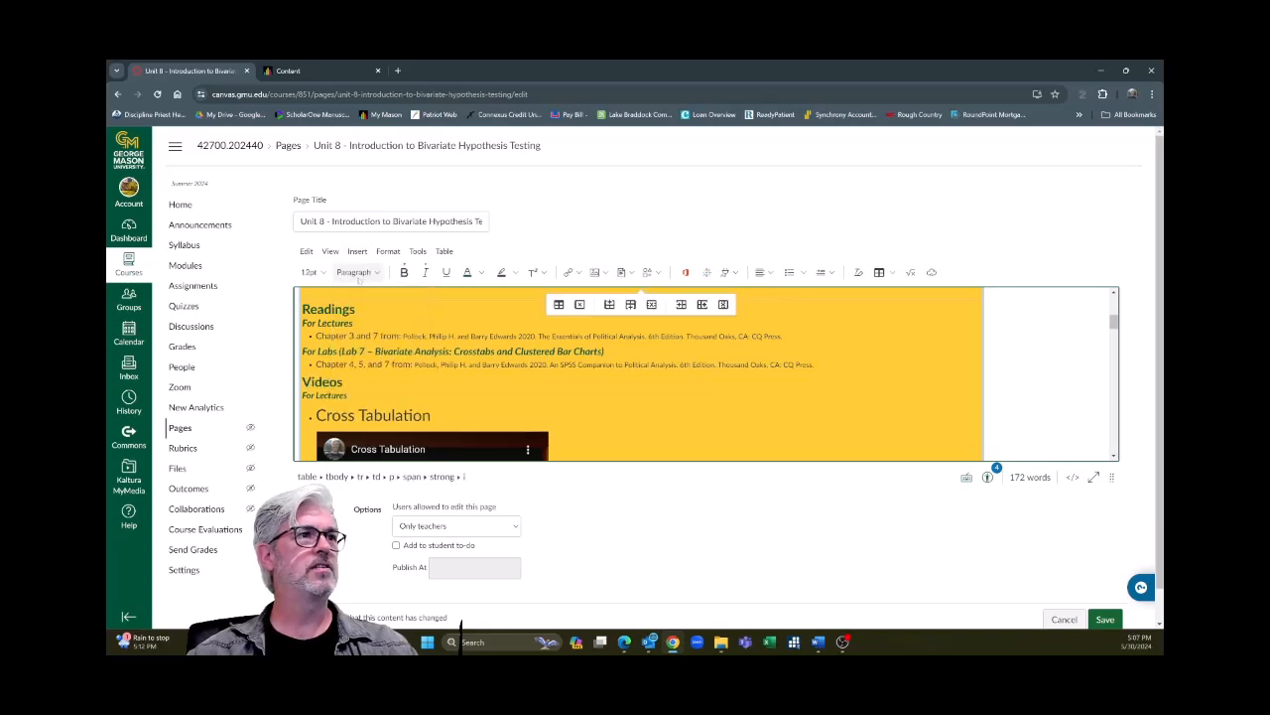
left_click(356, 272)
left_click(366, 329)
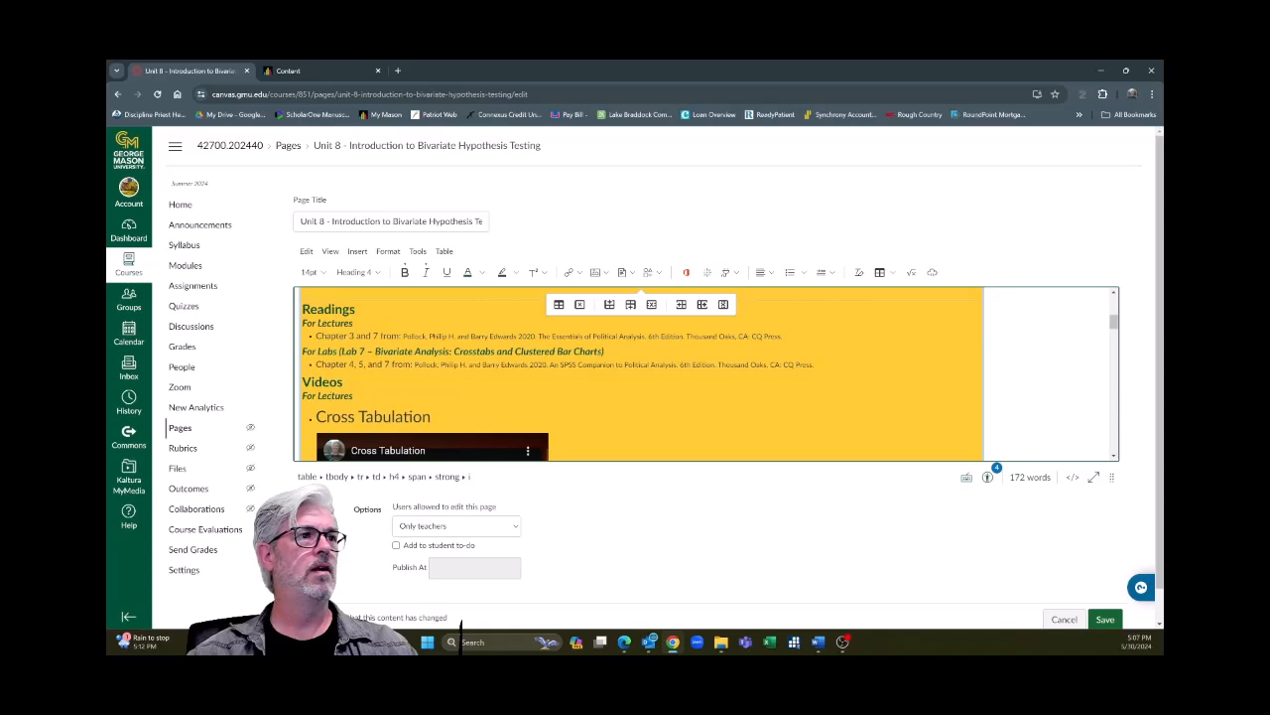
- Remove the bullets from the Cross Tabulation title and its video, and style the title as Paragraph
left_click(318, 417)
left_click(797, 272)
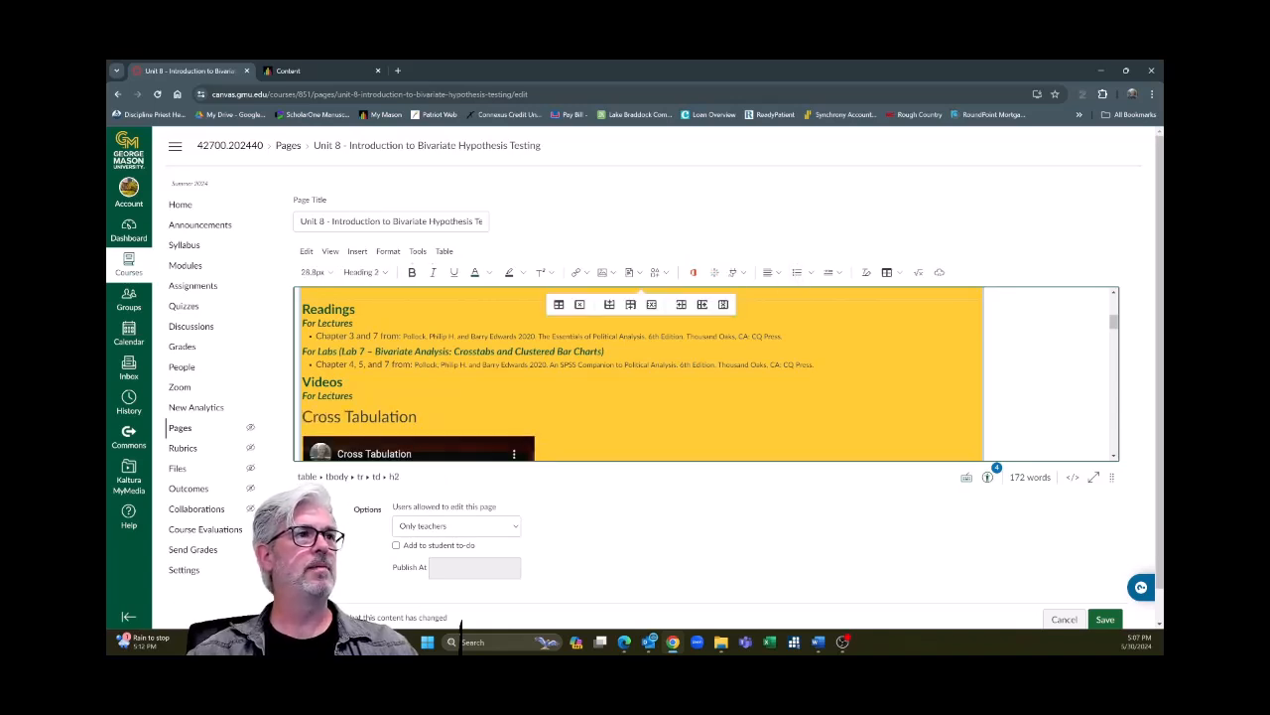
left_click_drag(418, 417, 302, 417)
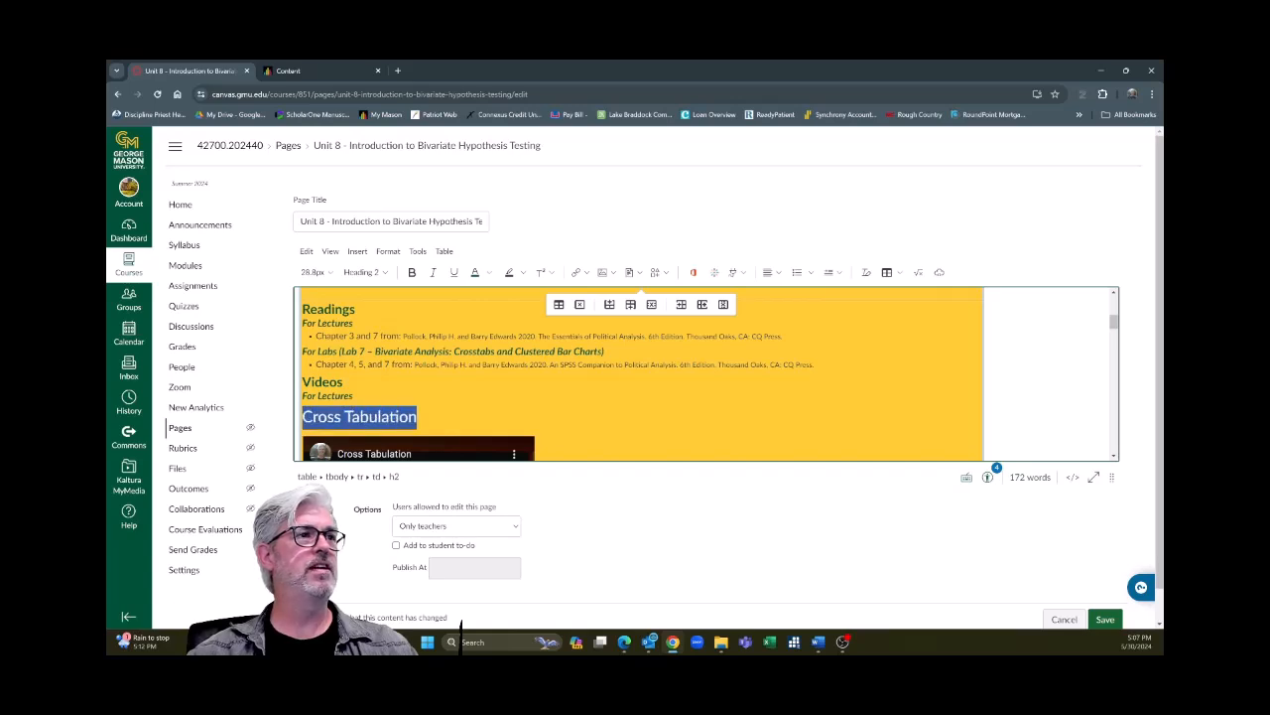
left_click(362, 272)
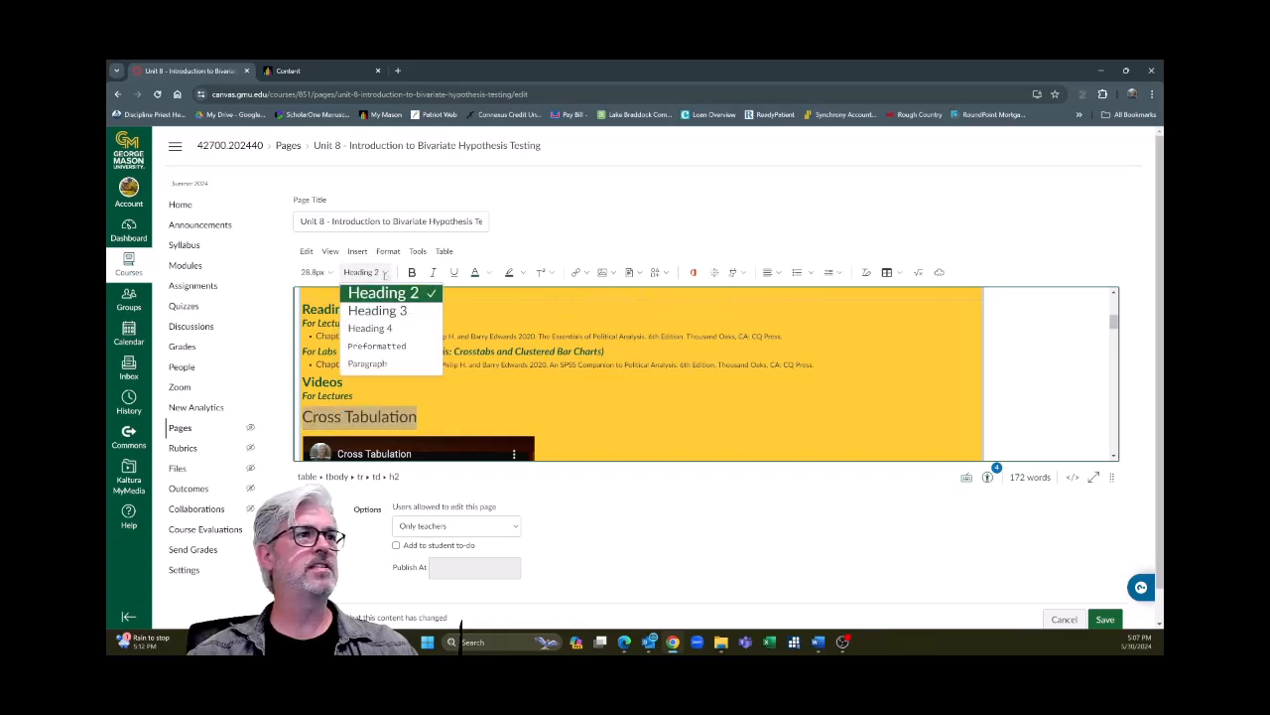
left_click(377, 363)
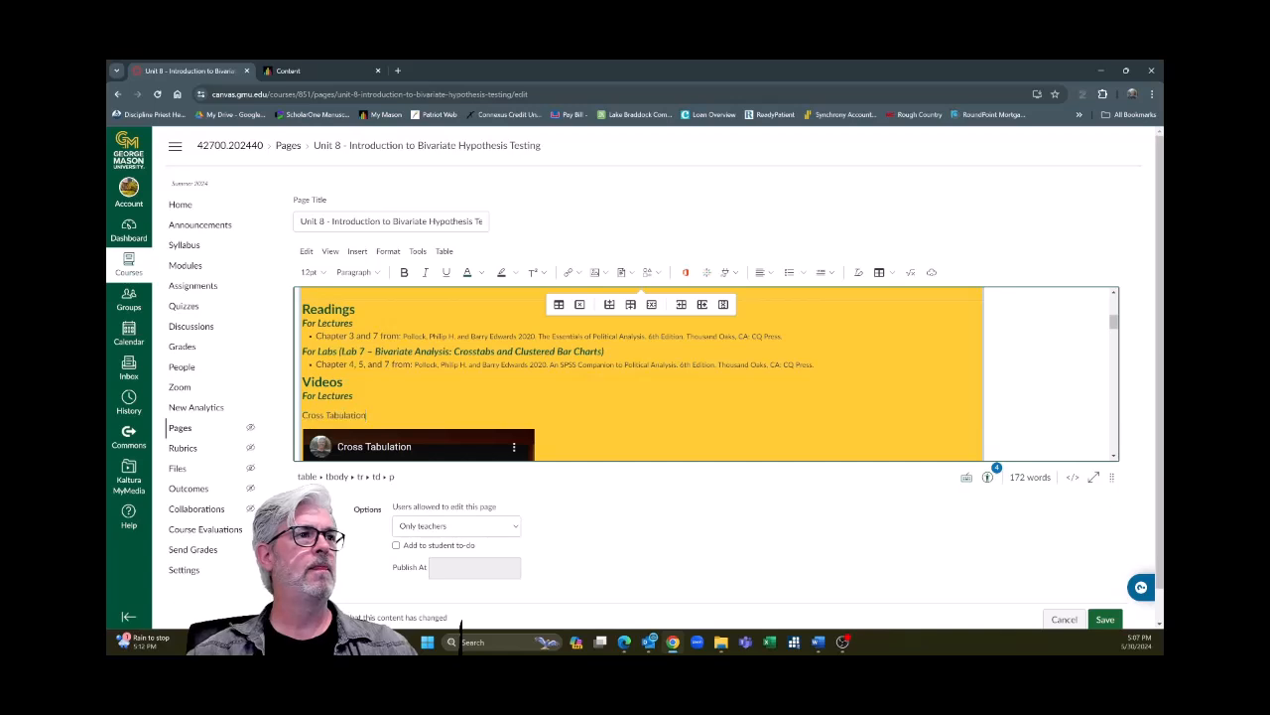
- Remove the bullet and blank line before the Introduction Bivariate Hypothesis Testing title and set its text to 12pt
scroll(455, 386, "down", 1)
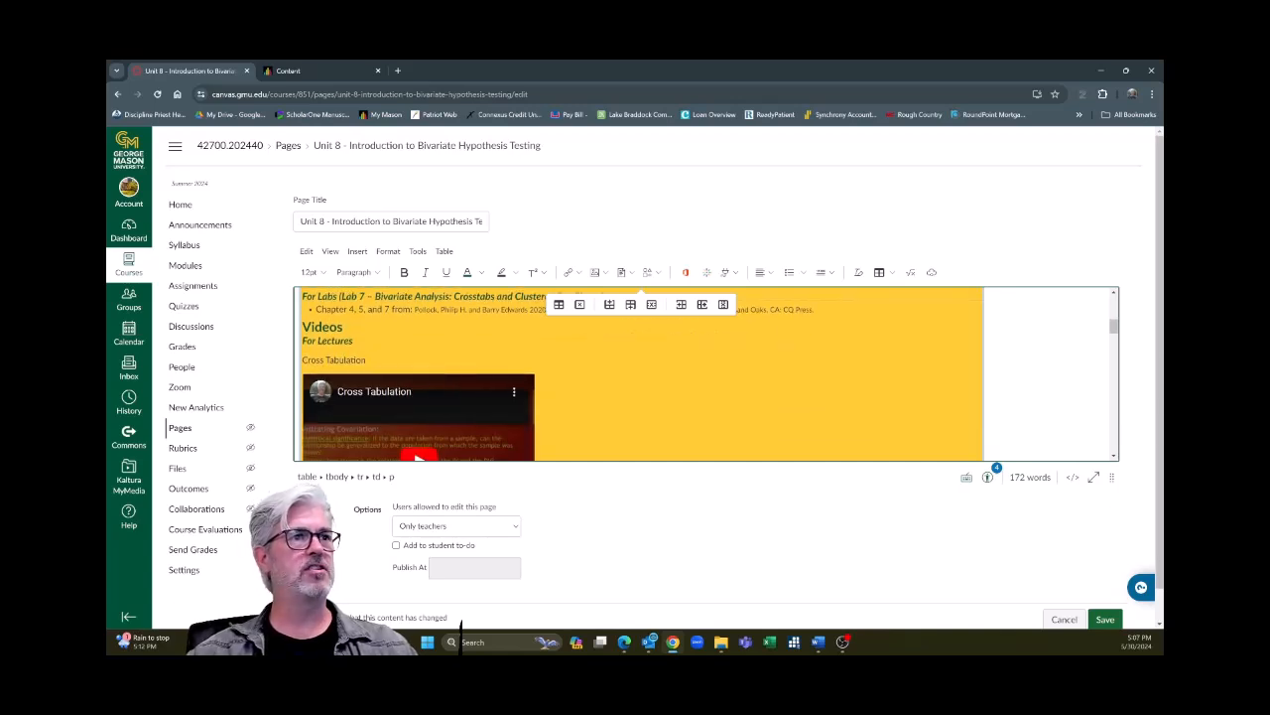
scroll(454, 386, "down", 1)
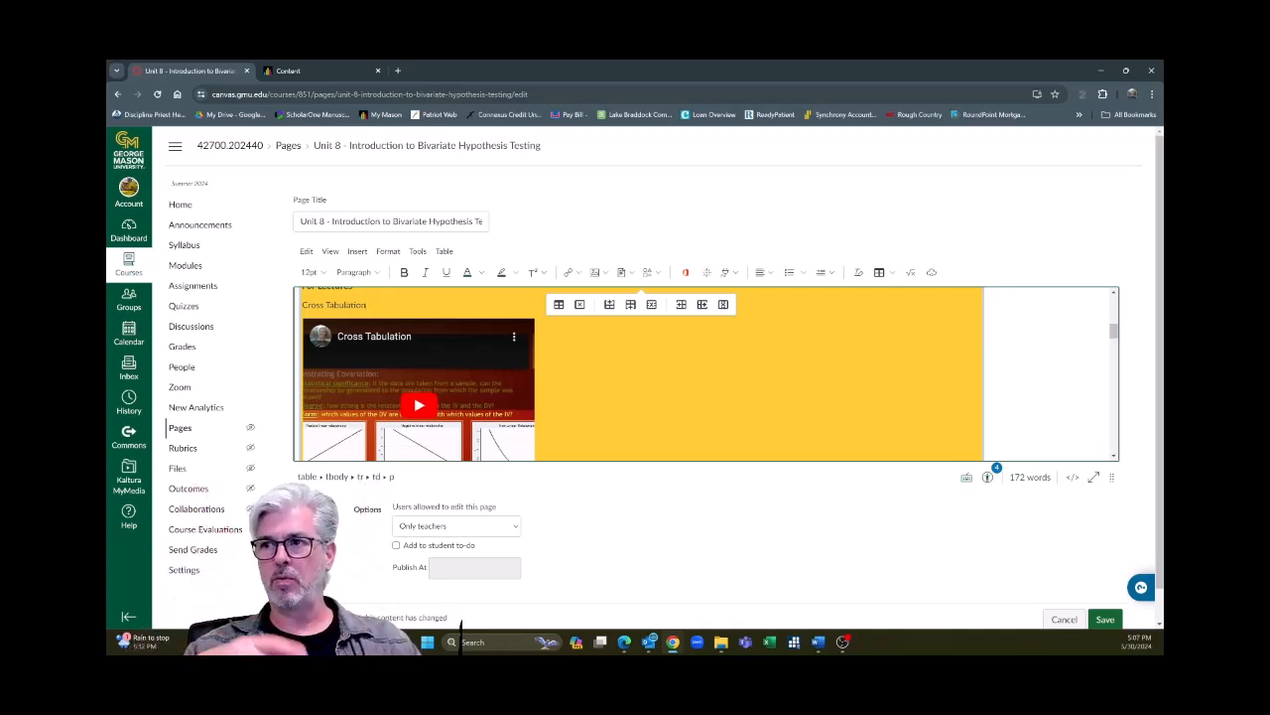
scroll(635, 373, "down", 2)
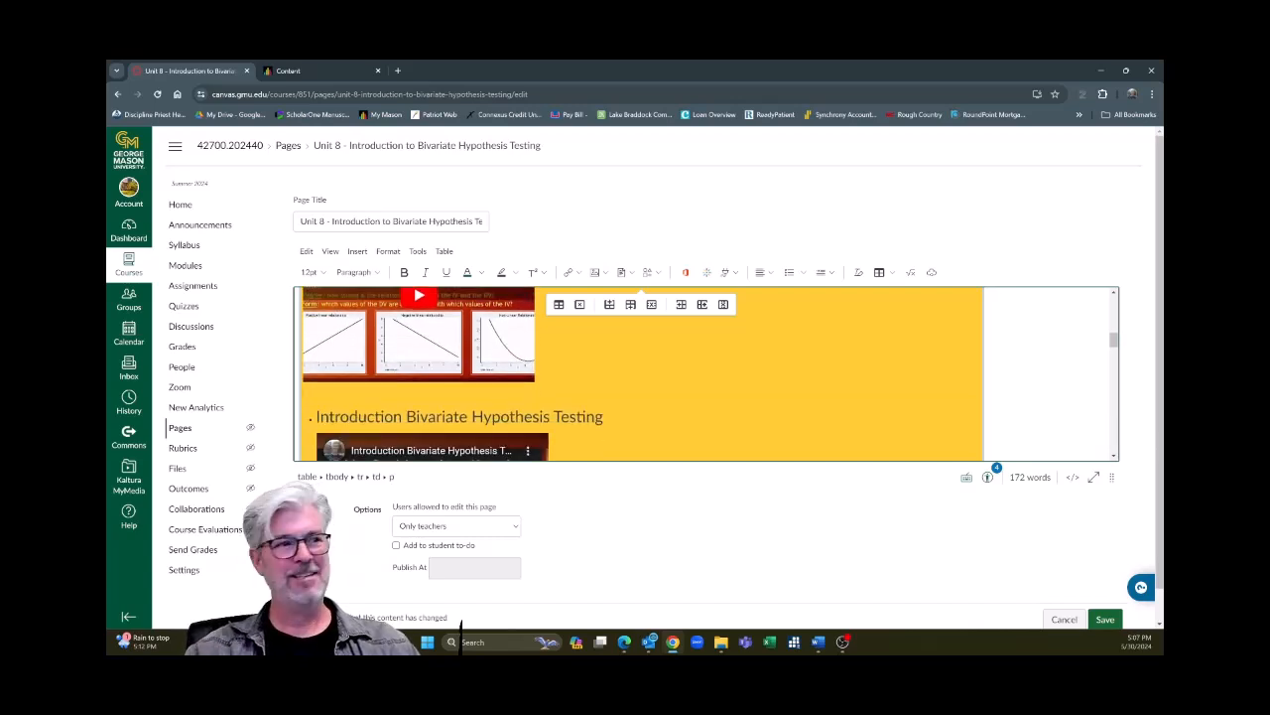
key("Delete")
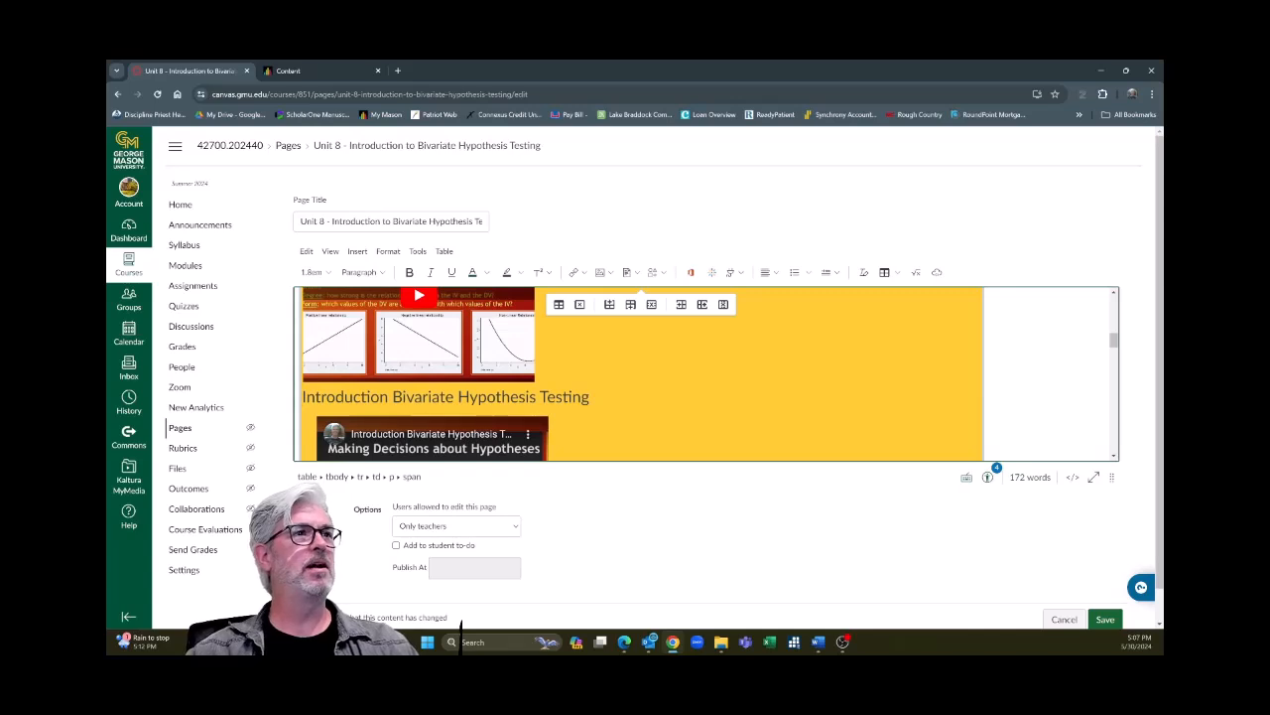
left_click_drag(590, 397, 306, 399)
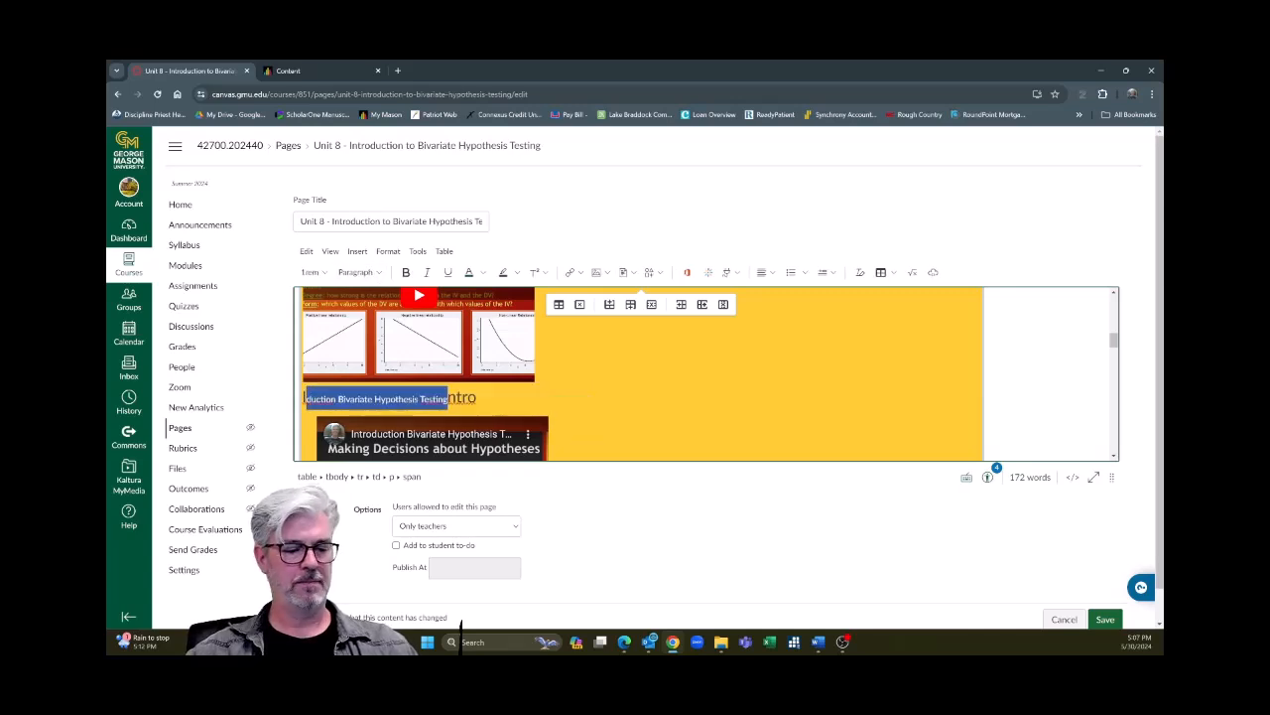
key("ctrl+z")
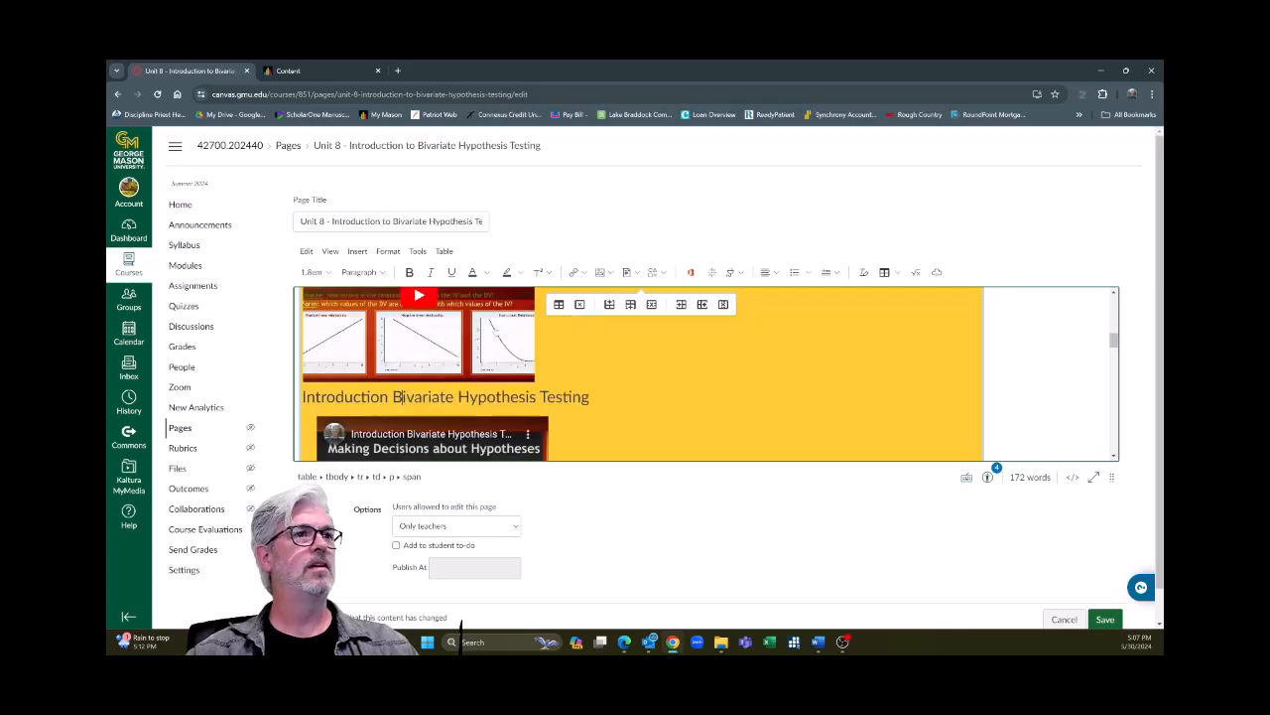
left_click_drag(589, 397, 327, 378)
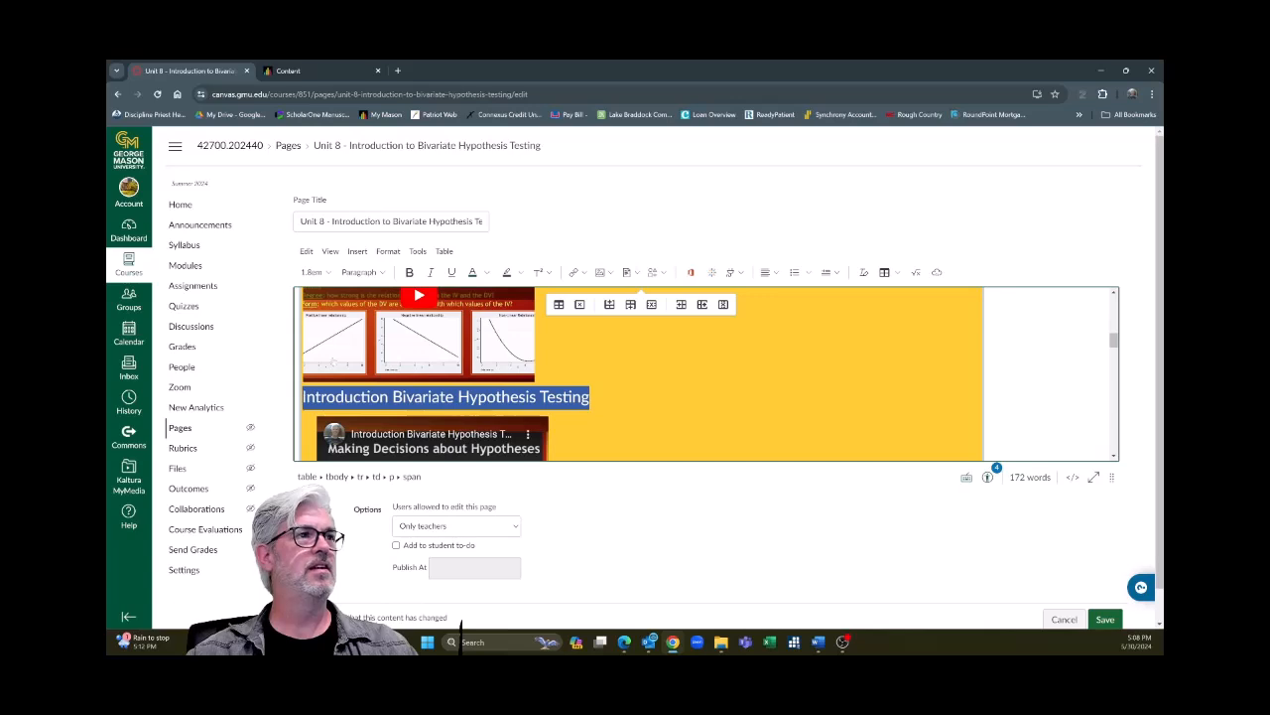
left_click(312, 272)
left_click(316, 329)
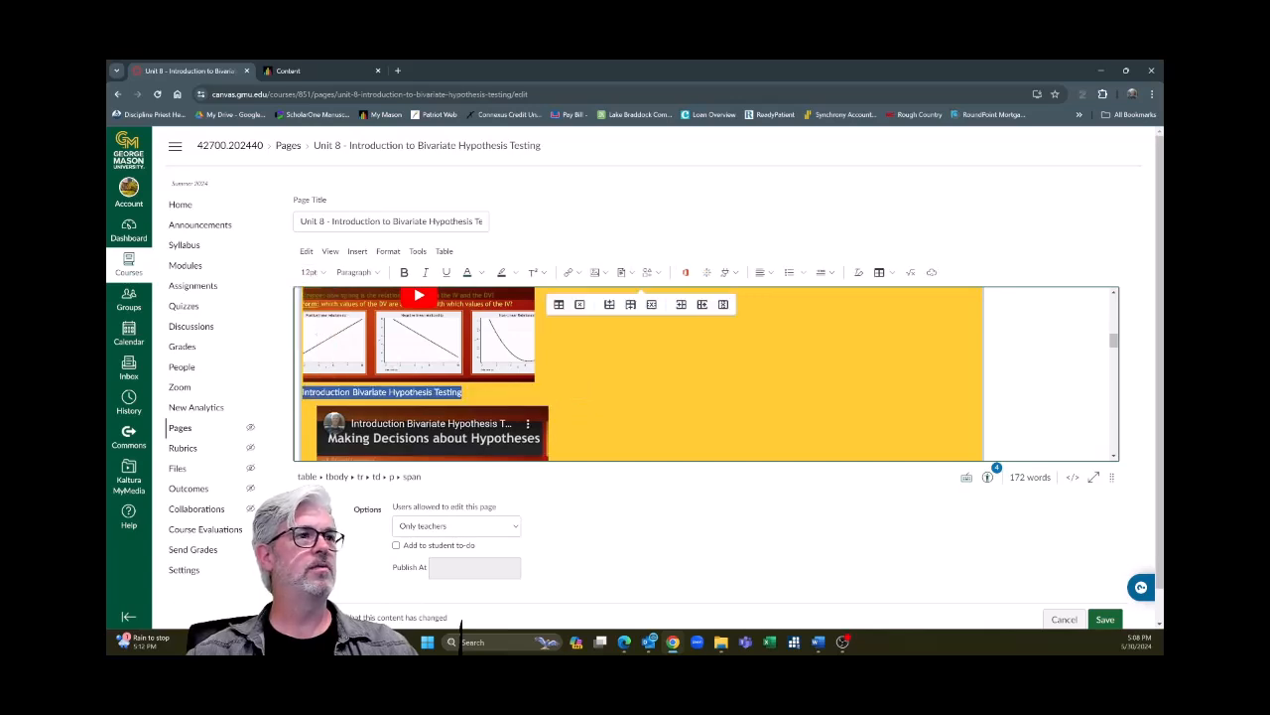
- Remove the bullet from the embedded Introduction Bivariate Hypothesis Testing video
scroll(337, 405, "down", 2)
left_click(310, 401)
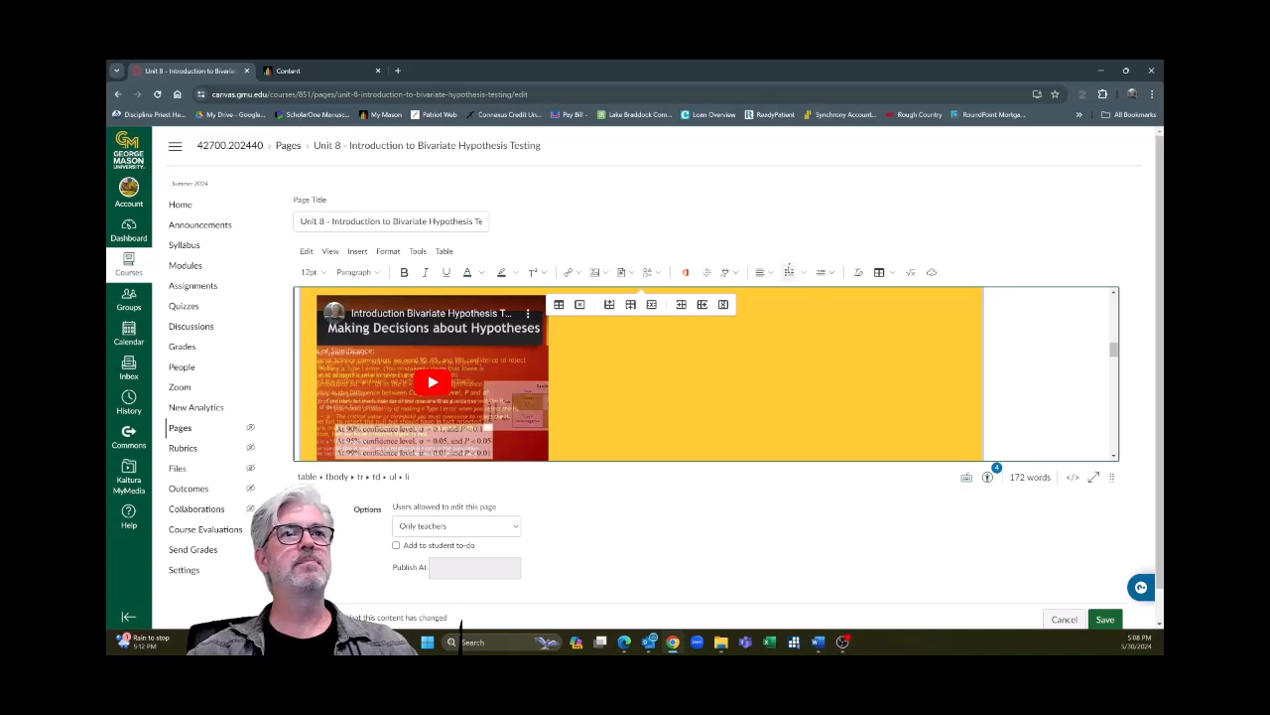
left_click(789, 272)
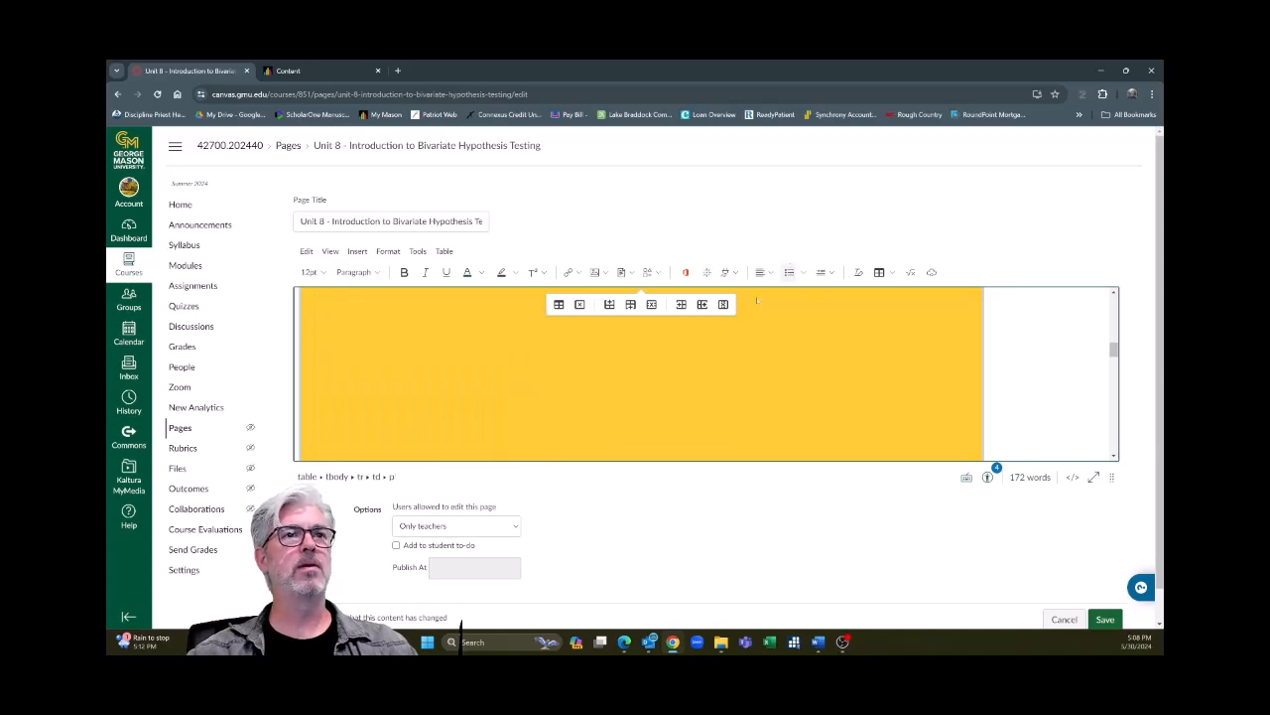
- Remove the bullet from the X2 Statistic and Statistical Significance title
left_click(315, 394)
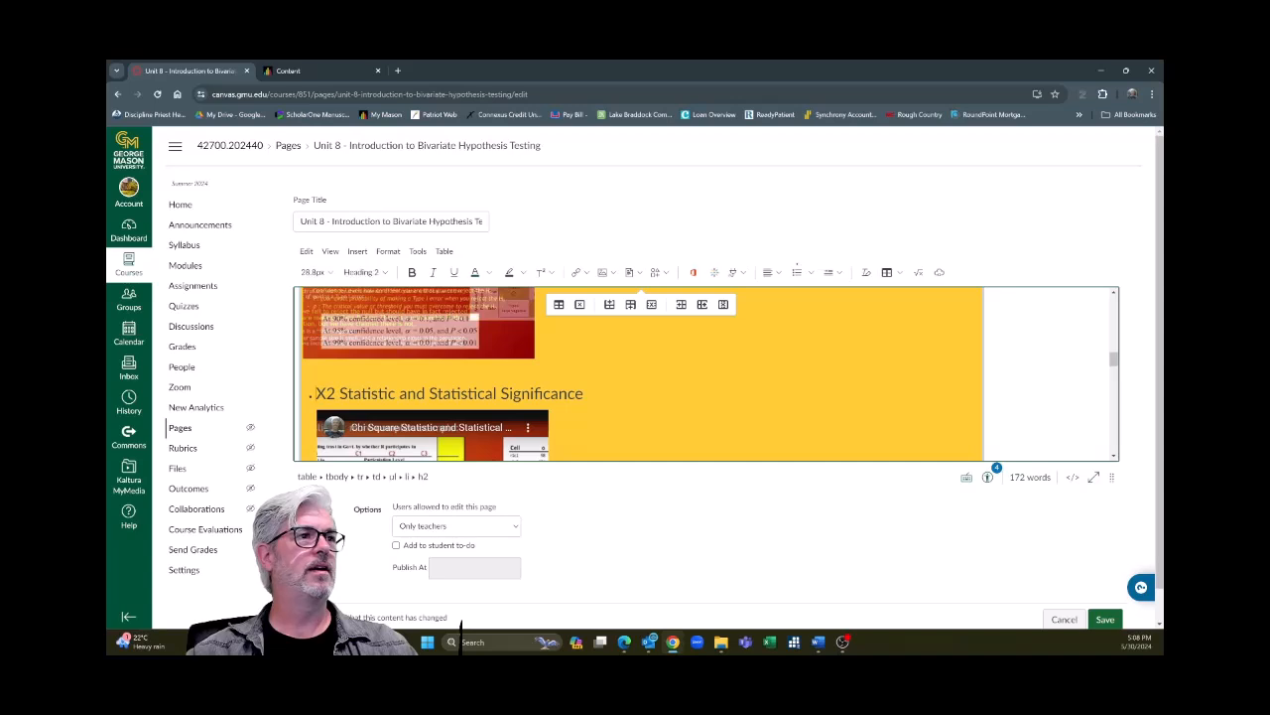
key("BackSpace")
key("BackSpace")
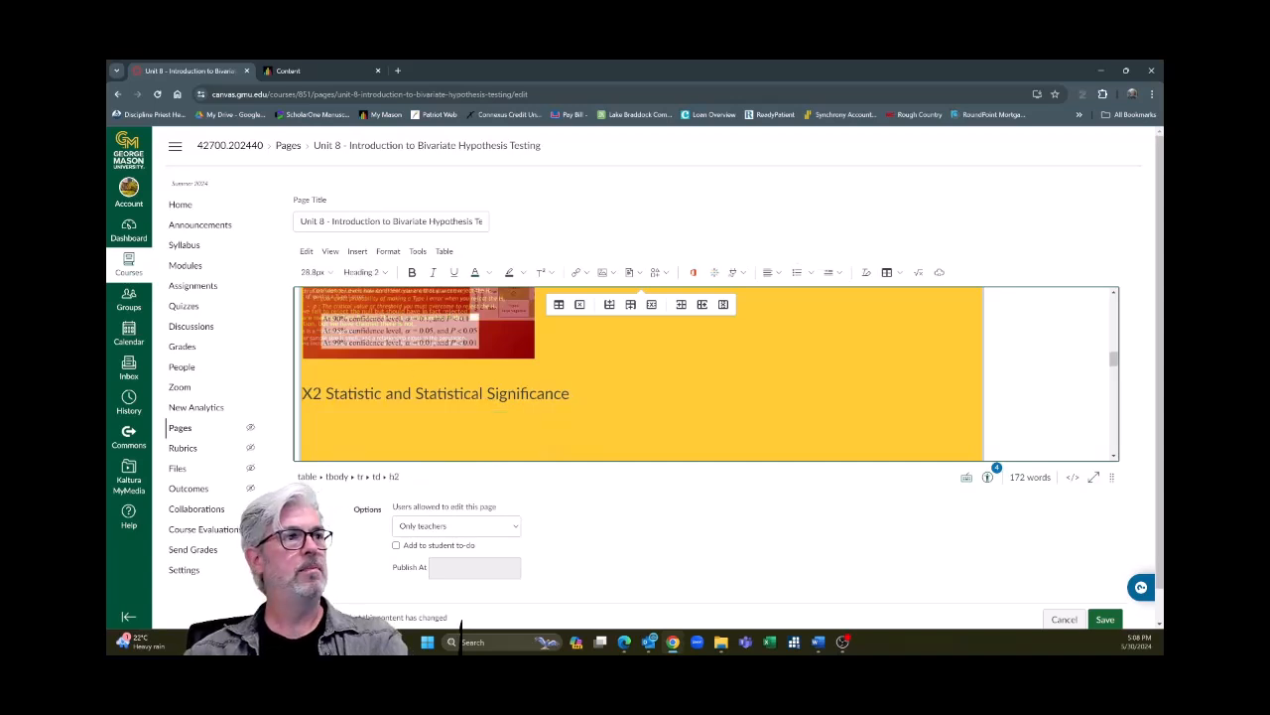
- Remove the blank line below the For Labs line and its trailing colon
scroll(695, 374, "down", 3)
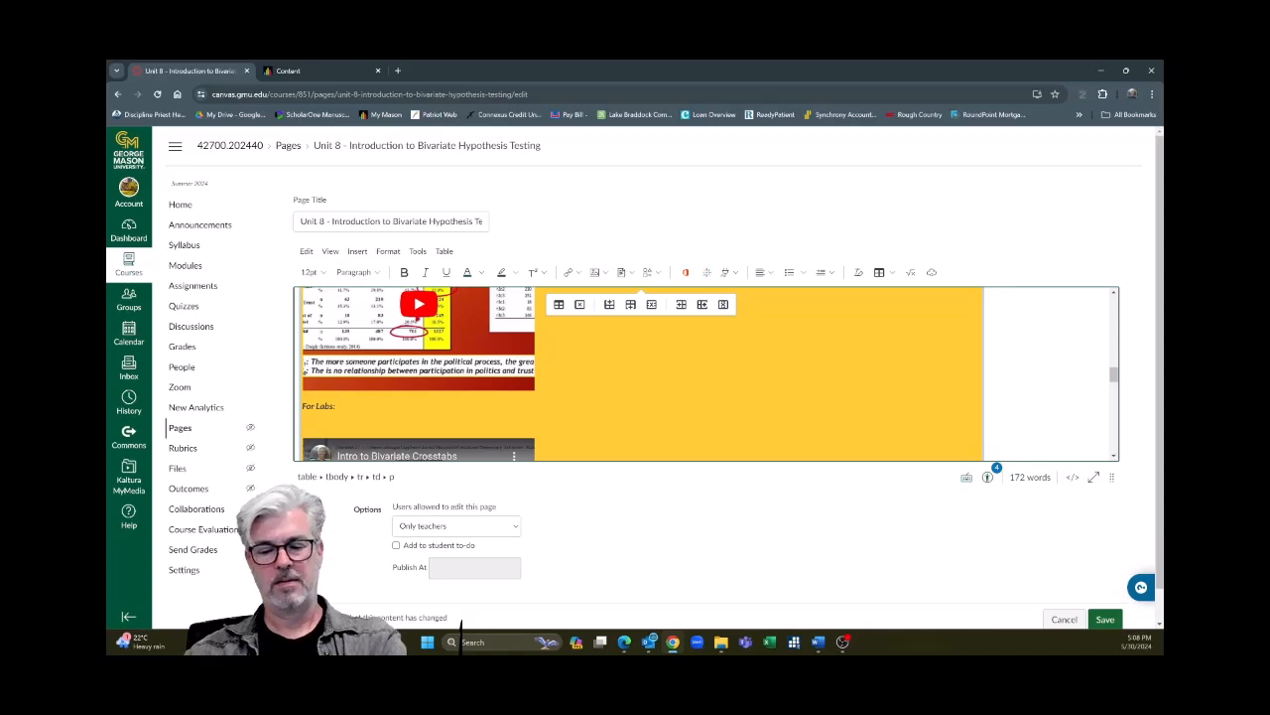
key("BackSpace")
key("shift+Left")
key("shift+Left")
key("shift+Left")
key("Right")
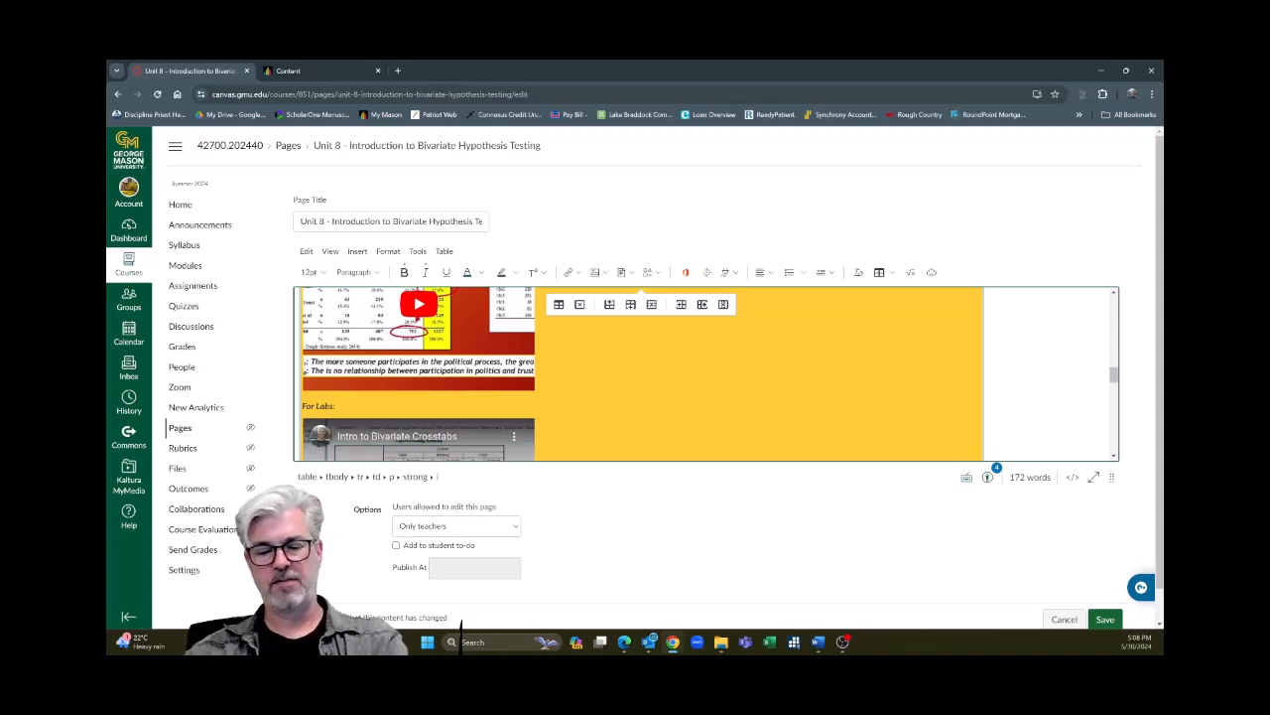
- Style the For Labs line as Heading 4
left_click_drag(334, 406, 305, 406)
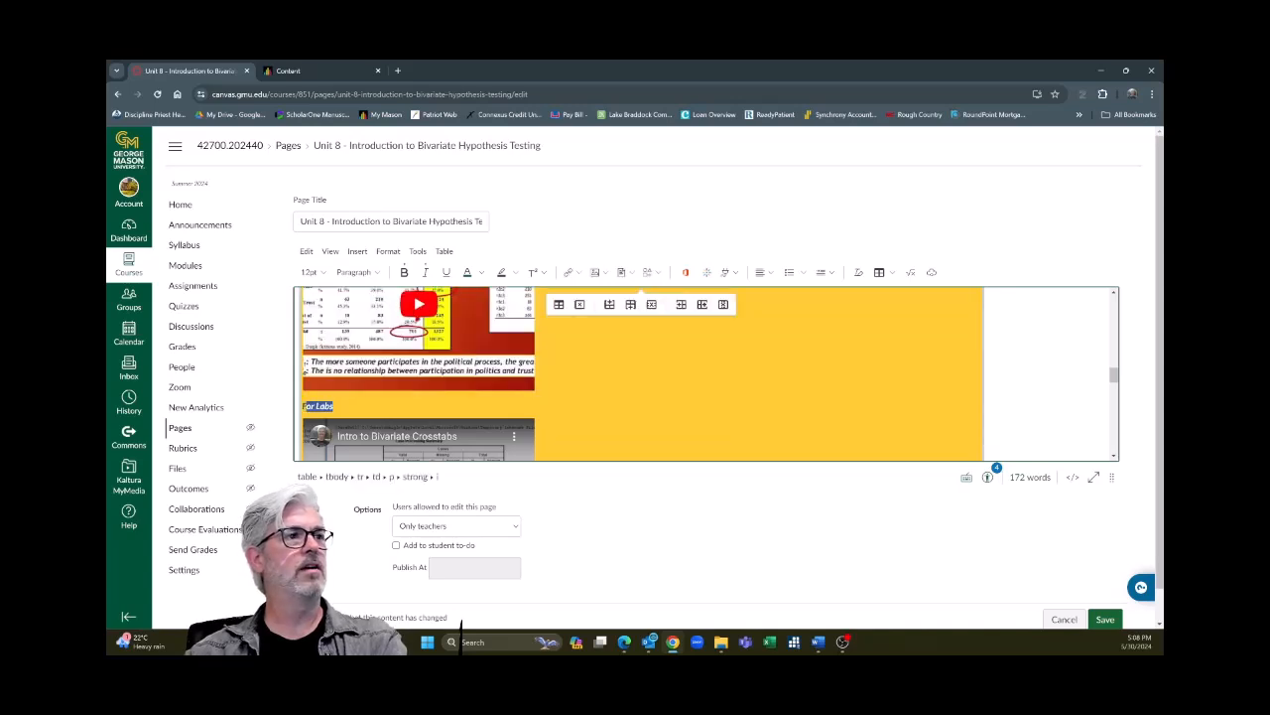
left_click(355, 272)
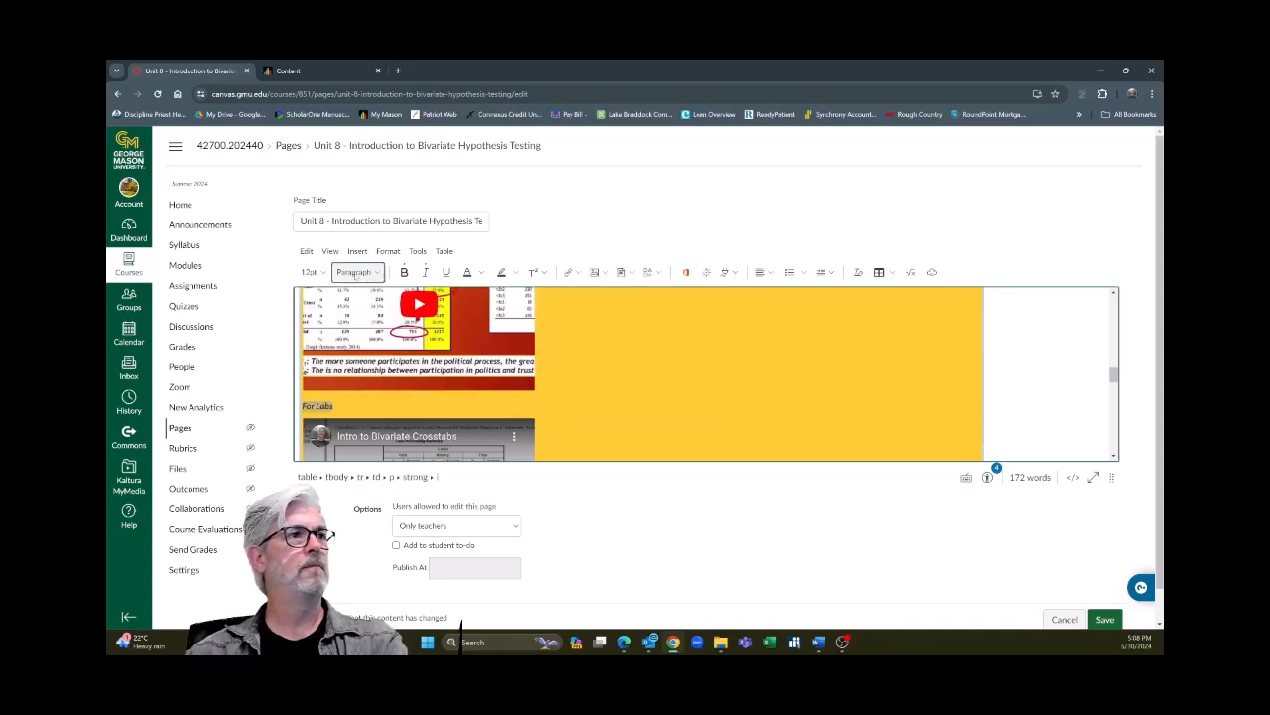
left_click(355, 326)
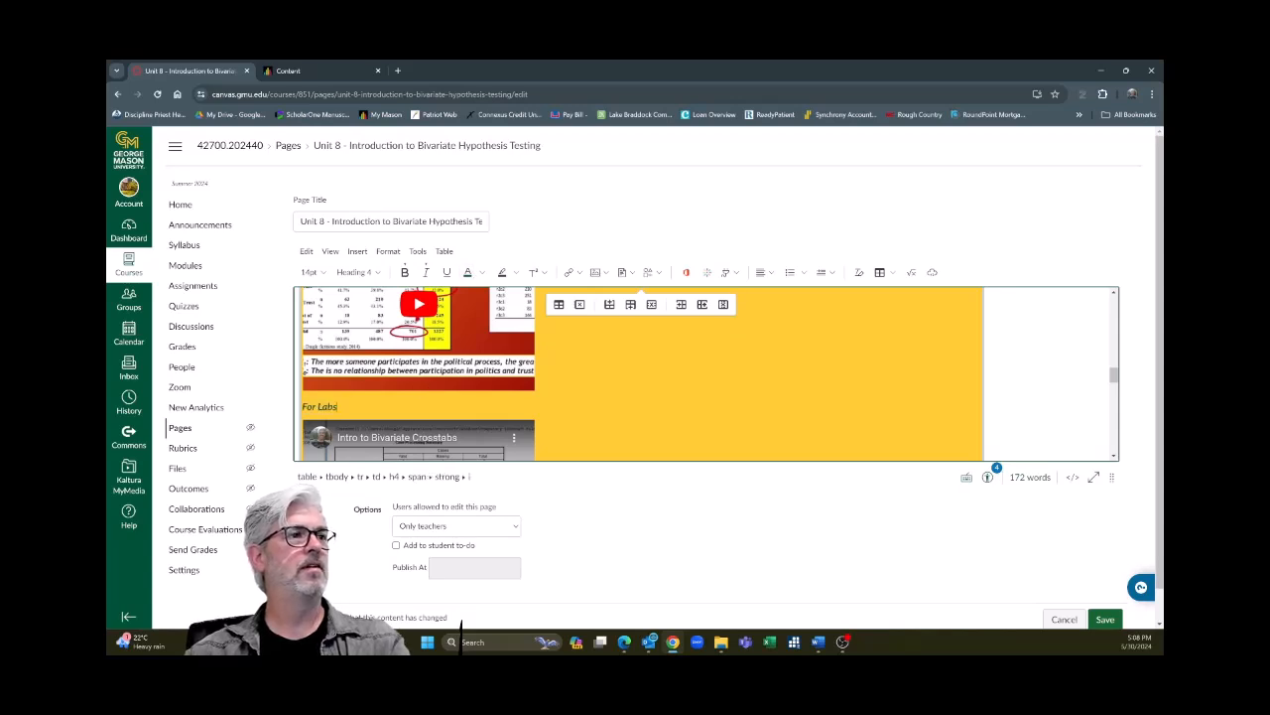
- Delete the duration, user and YouTube URL details below the Intro to Bivariate Crosstabs title, along with the leftover blank lines
scroll(635, 373, "down", 3)
left_click(406, 389)
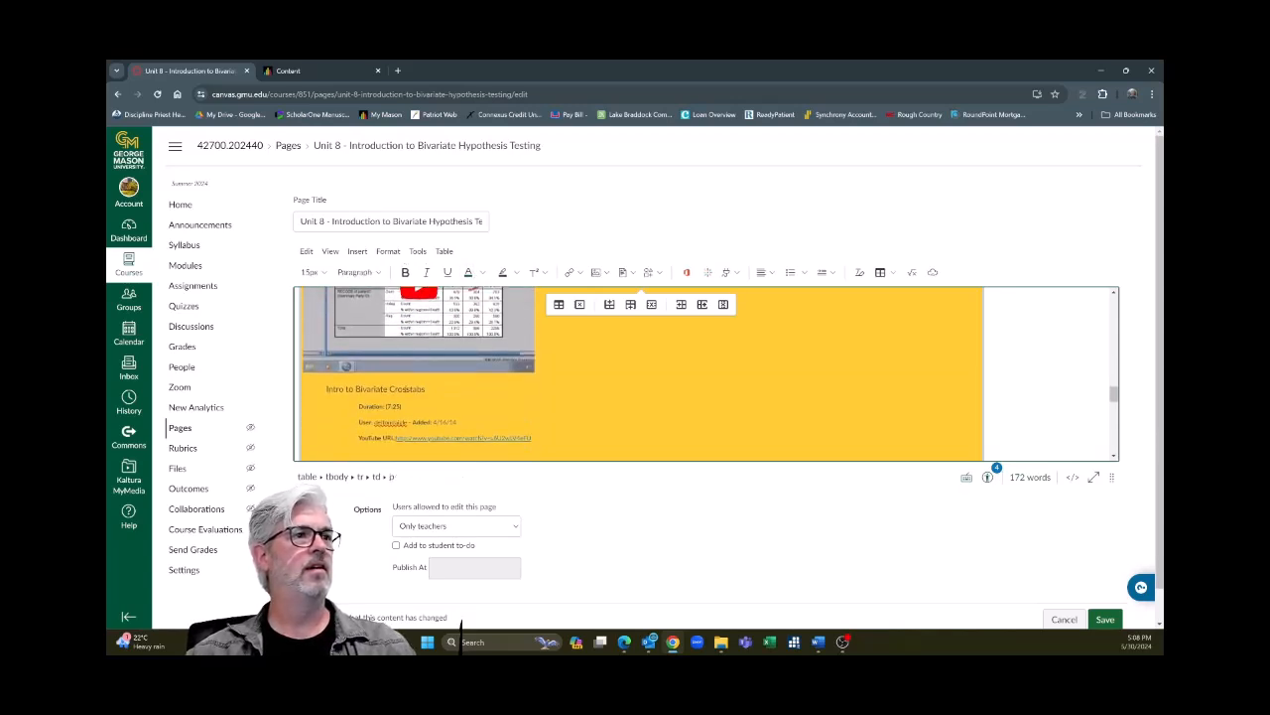
left_click_drag(532, 437, 359, 406)
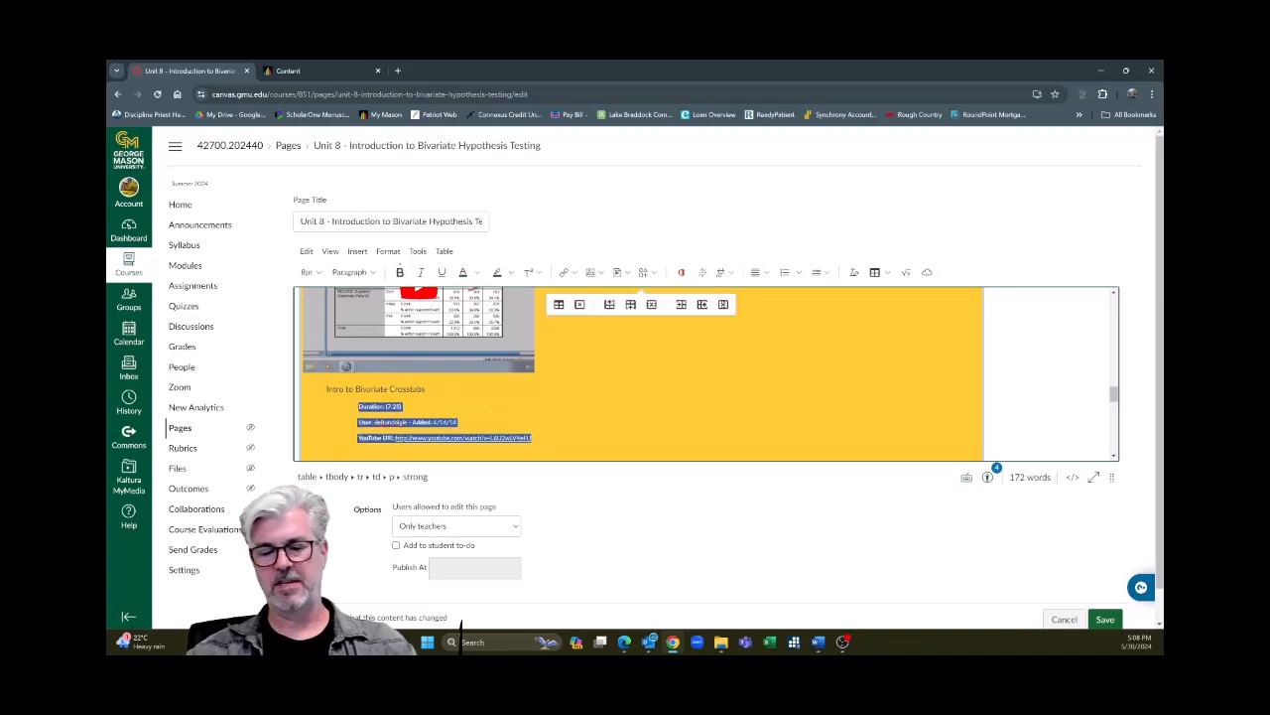
key("Delete")
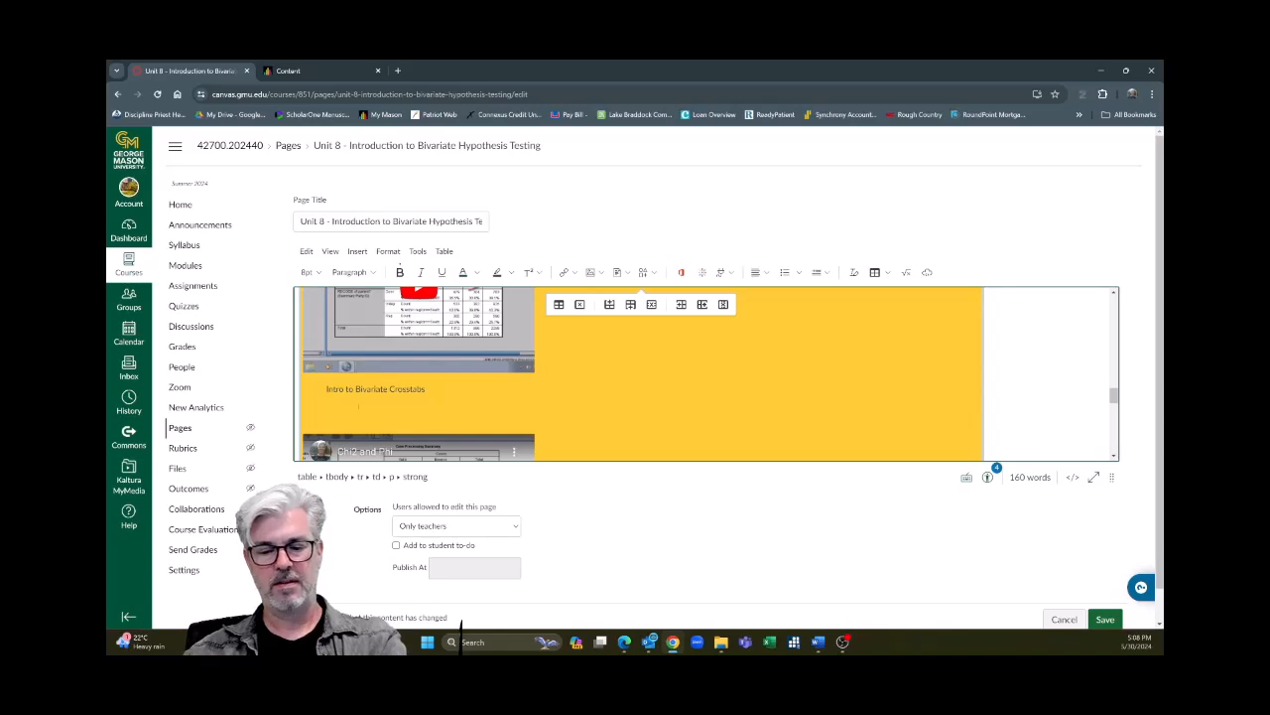
key("Delete")
key("Delete")
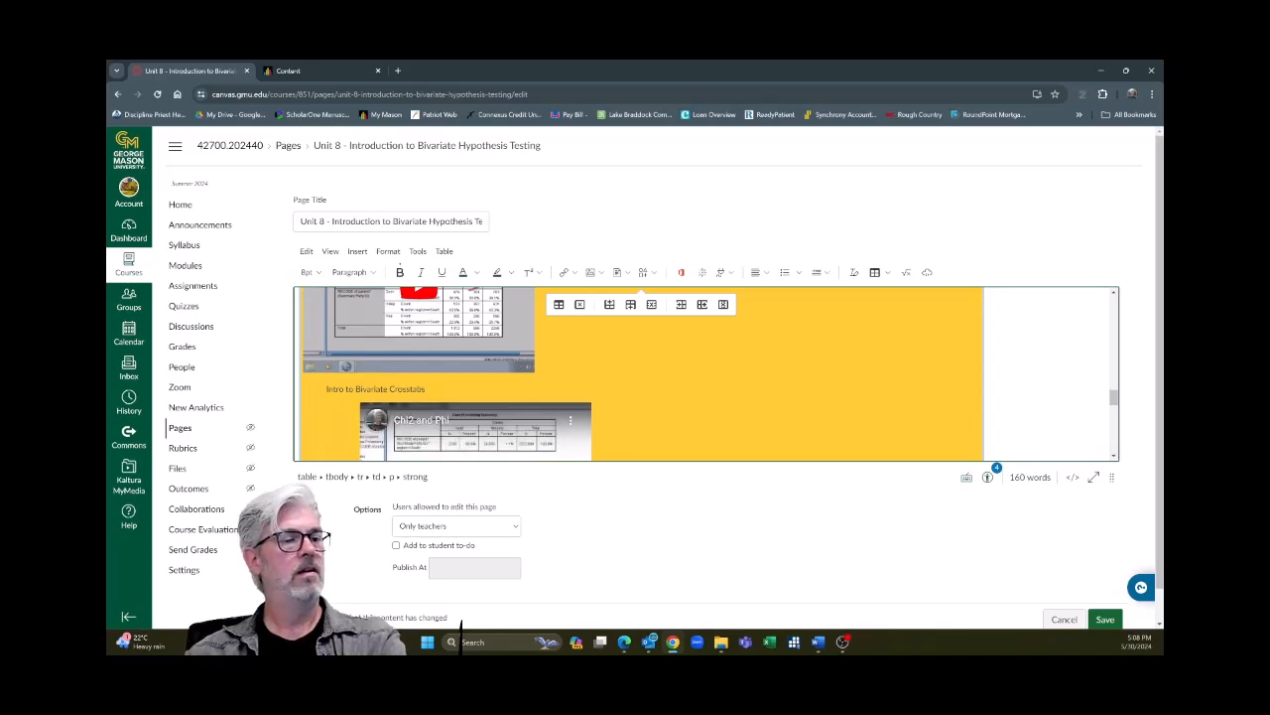
- Remove the indentation of the Intro to Bivariate Crosstabs title, keeping it on its own line below the video
left_click(327, 389)
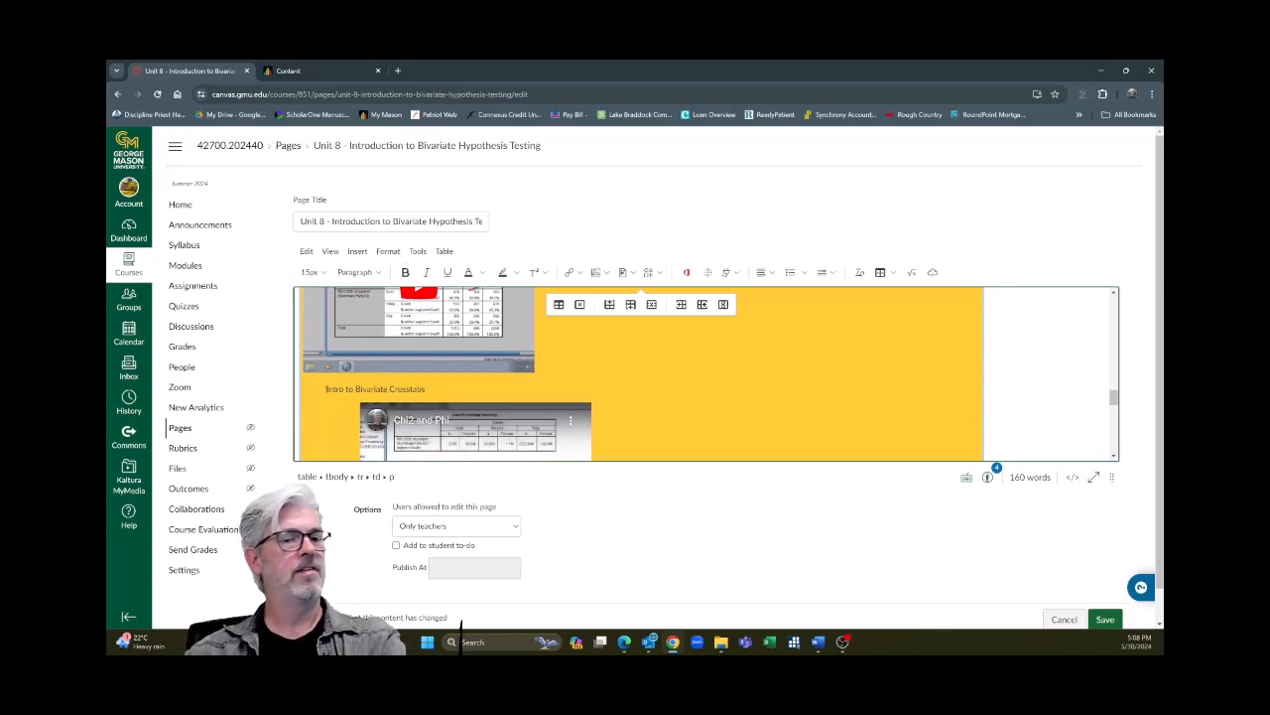
key("BackSpace")
key("BackSpace")
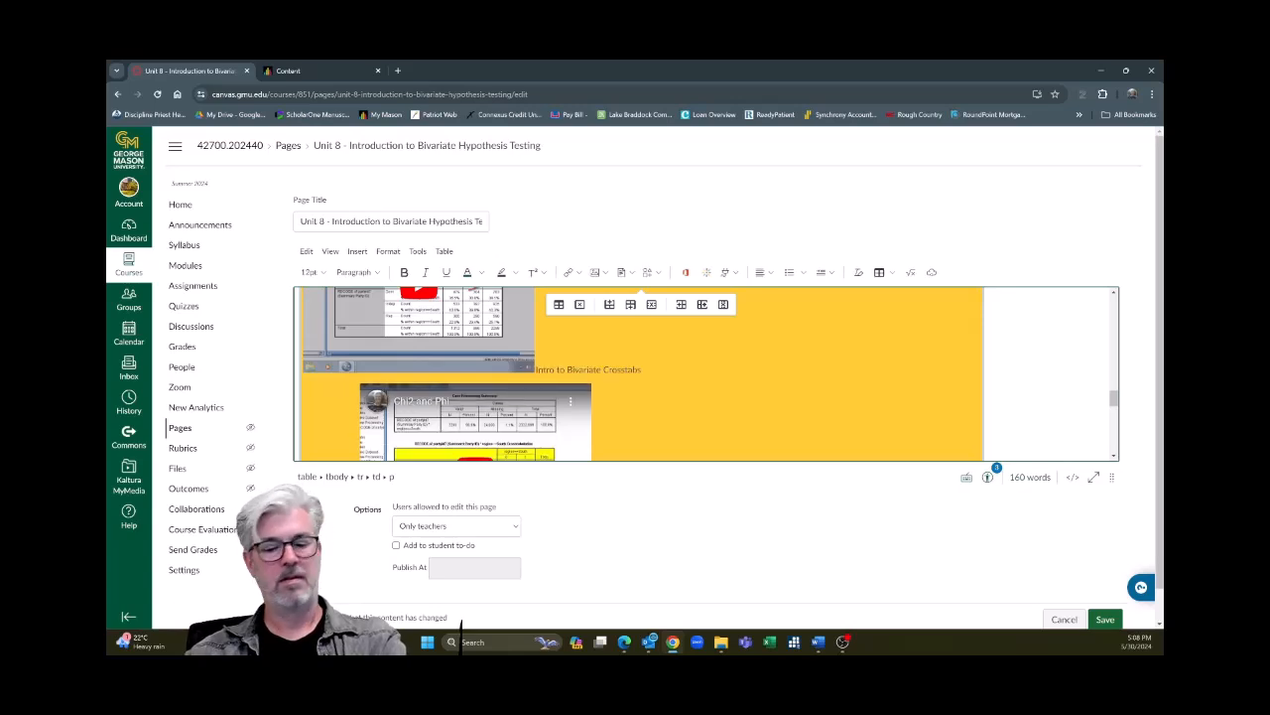
key("Return")
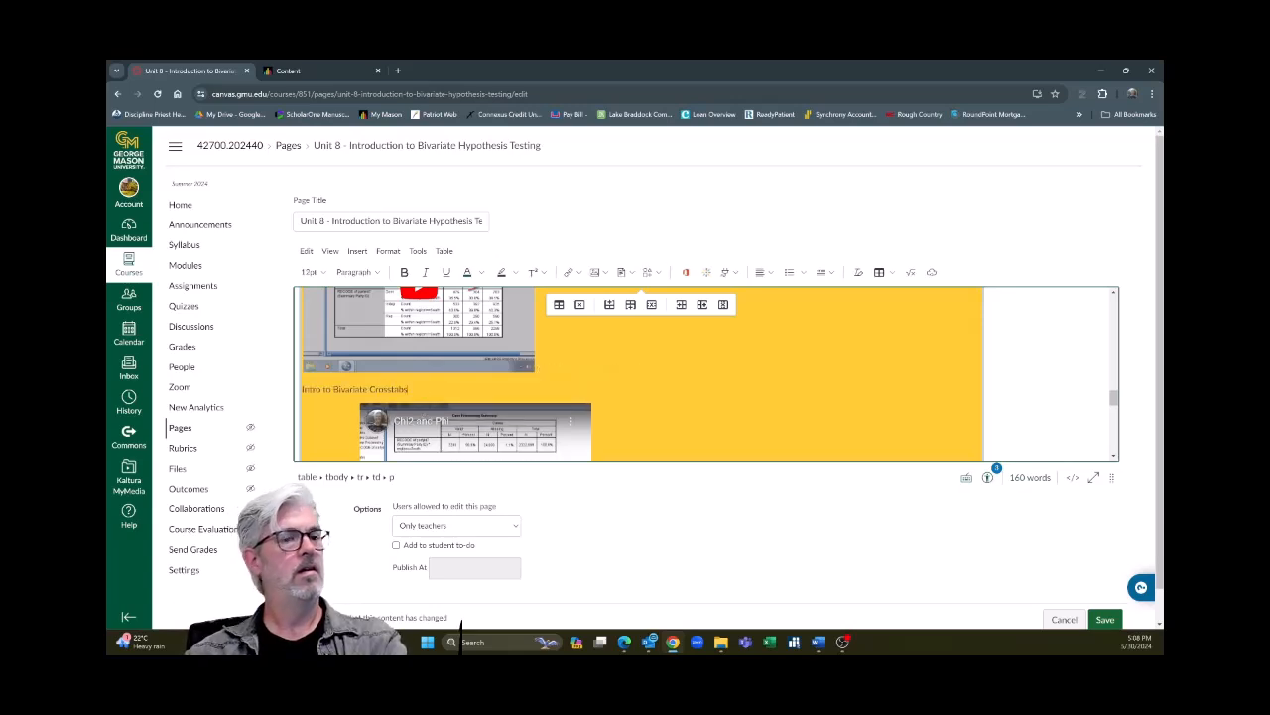
- Remove the indentation of the Chi2 and Phi video, keeping it on its own line below the Intro to Bivariate Crosstabs title
key("Delete")
scroll(421, 393, "down", 1)
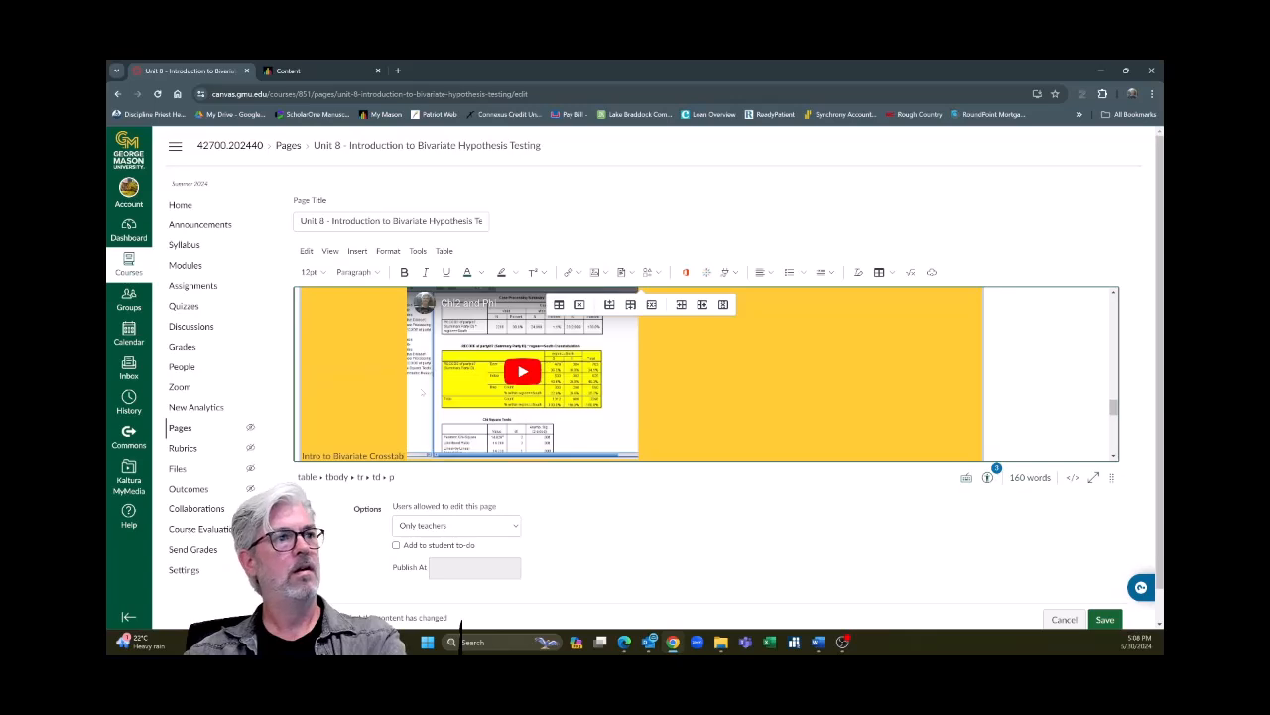
type("s")
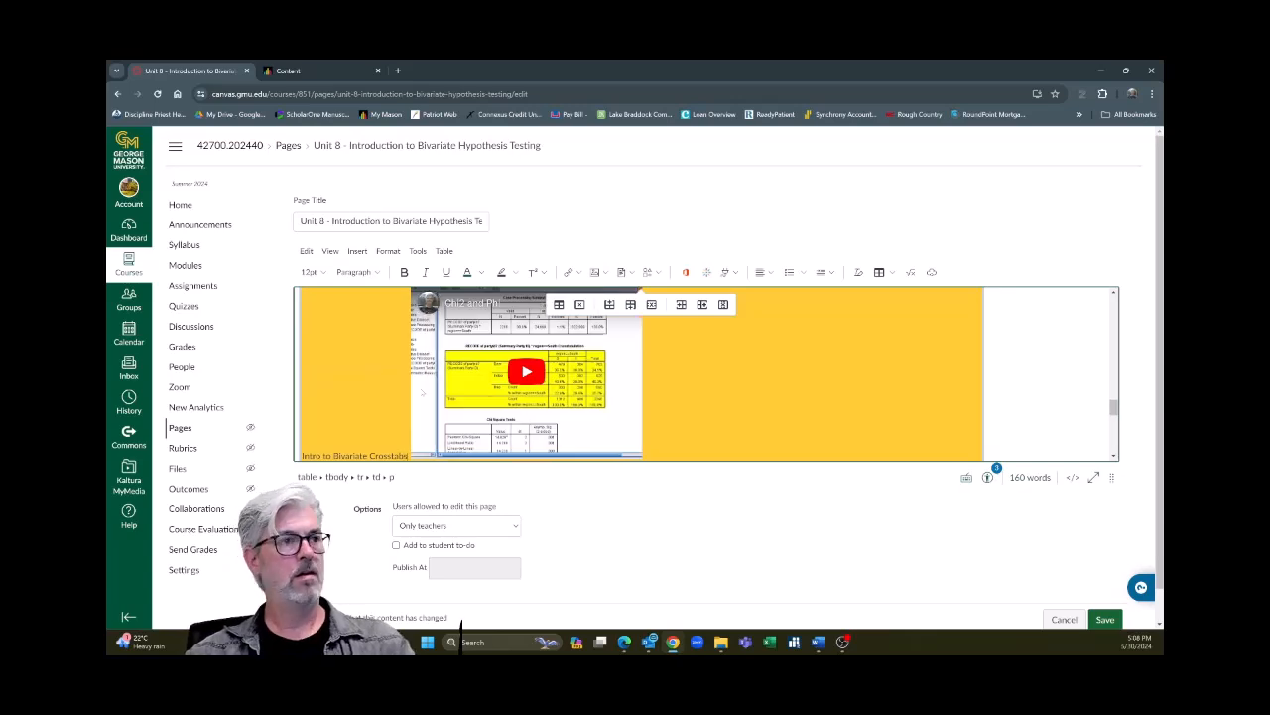
key("Return")
scroll(431, 393, "up", 2)
scroll(422, 373, "down", 3)
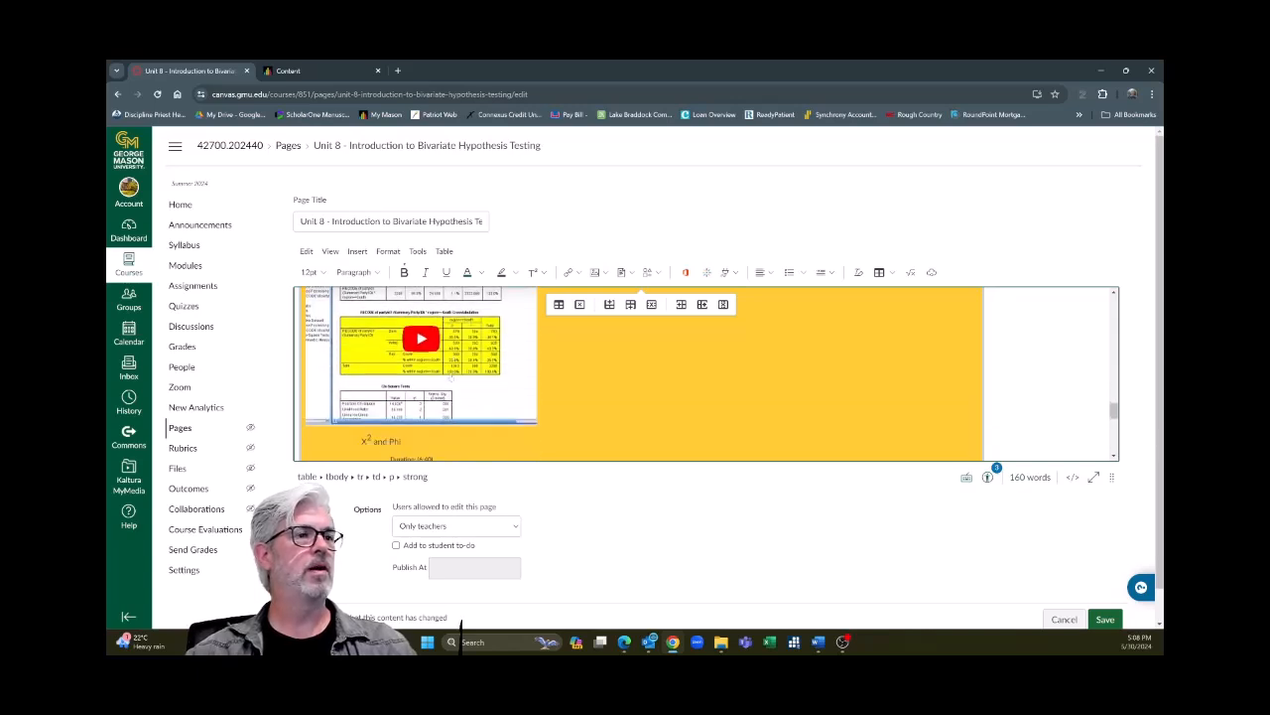
- Remove the indentation of the X2 and Phi title, keeping it on its own line below the video
left_click(359, 365)
left_click_drag(359, 364, 300, 363)
left_click(359, 364)
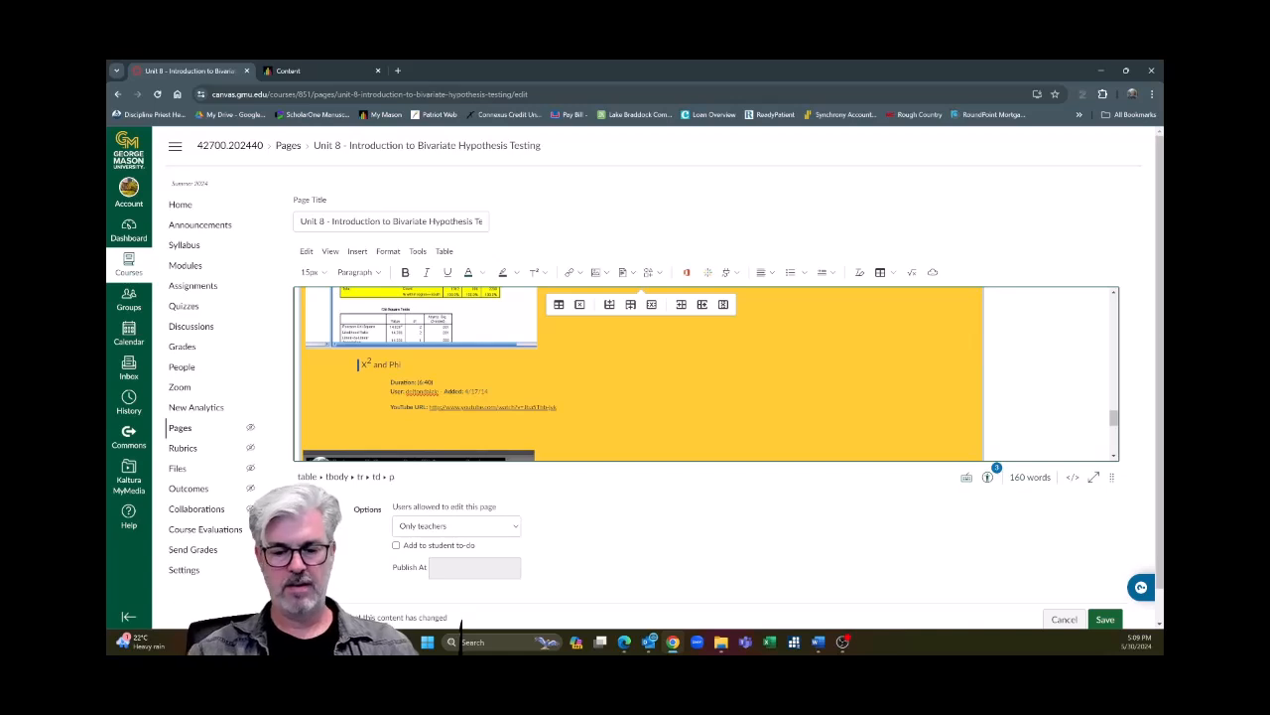
key("BackSpace")
key("BackSpace")
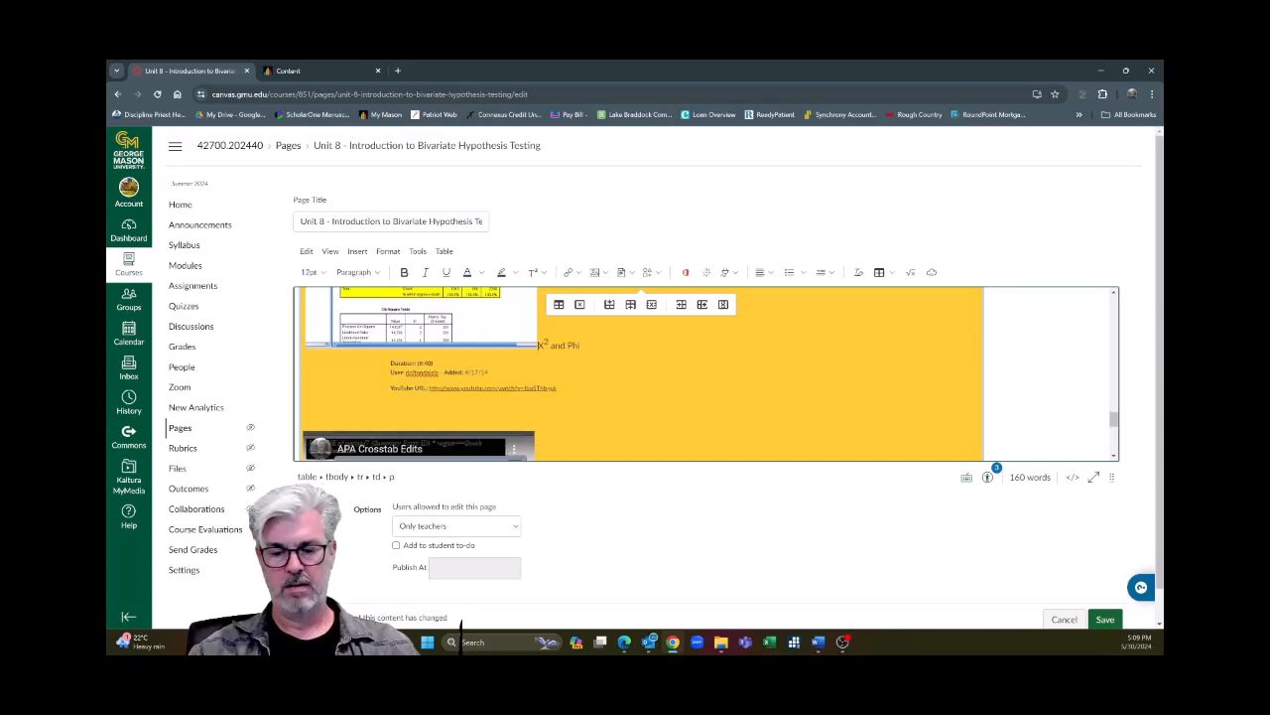
key("Return")
- Delete the duration, user and YouTube URL details and the blank line below the X2 and Phi title
left_click_drag(391, 424, 391, 383)
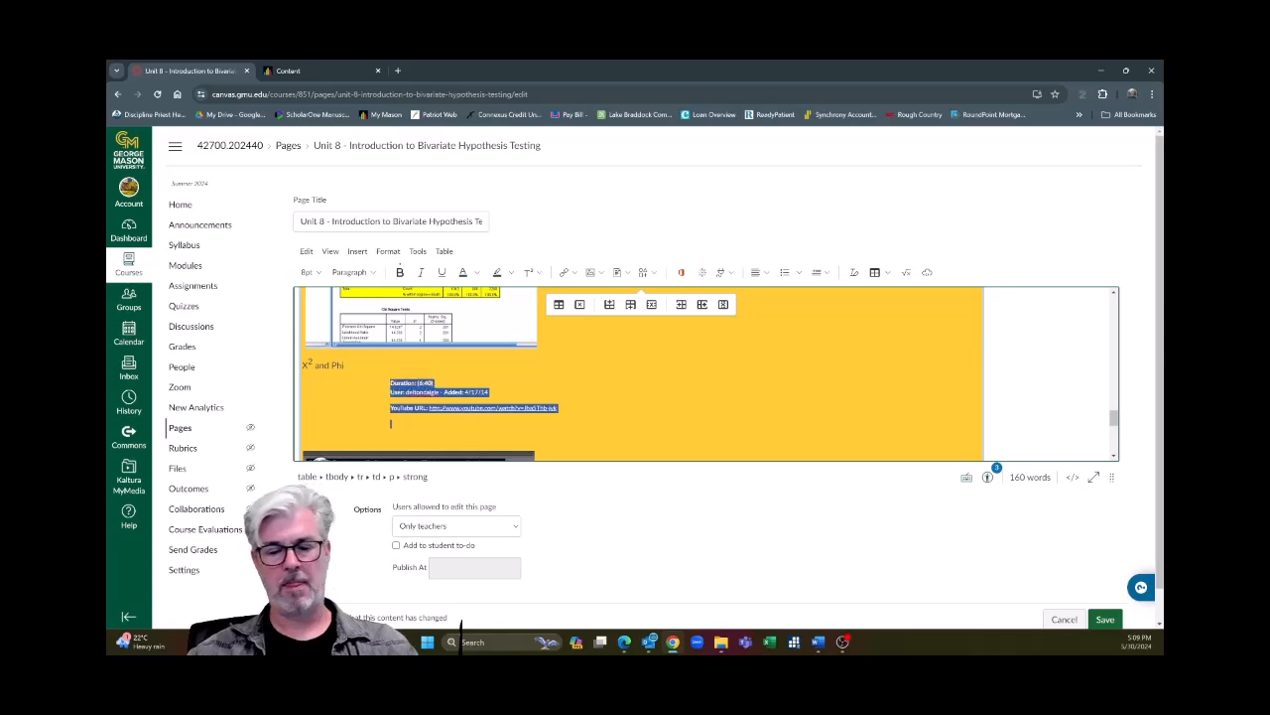
key("BackSpace")
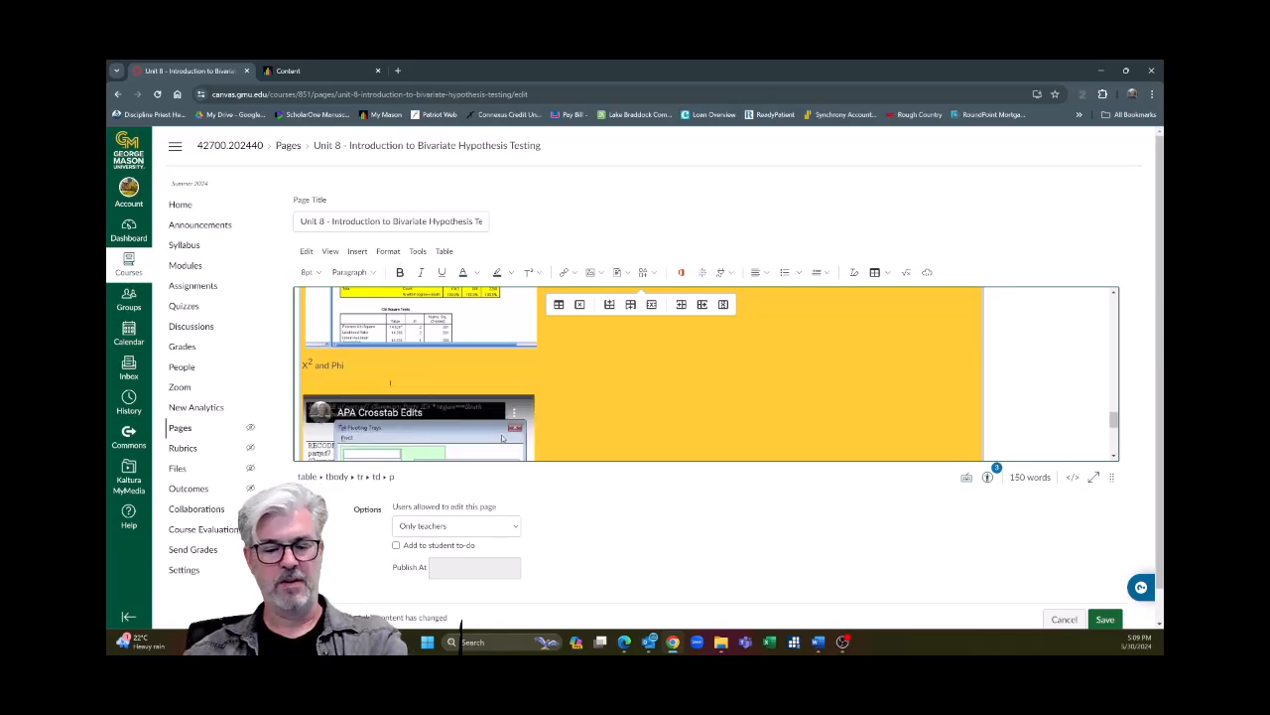
key("BackSpace")
- Delete the duration, user and YouTube URL details and the blank line below the APA Crosstab Edits title
scroll(427, 377, "down", 3)
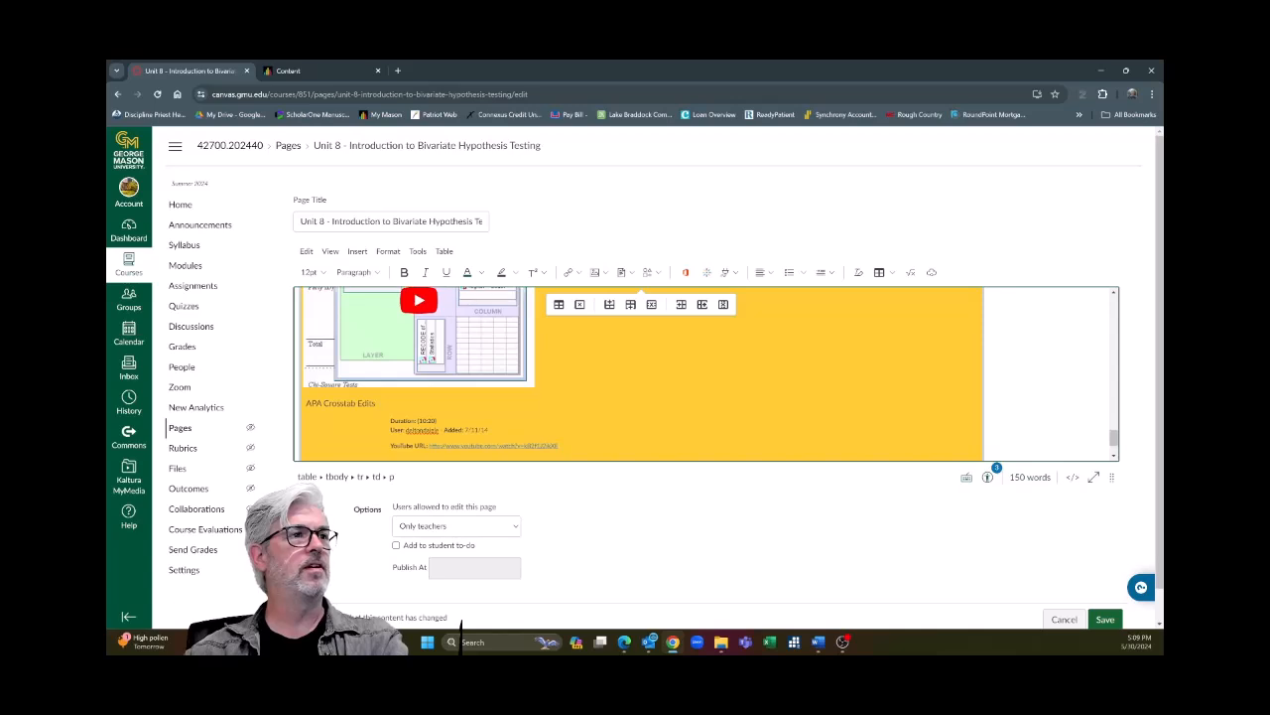
left_click_drag(390, 420, 559, 446)
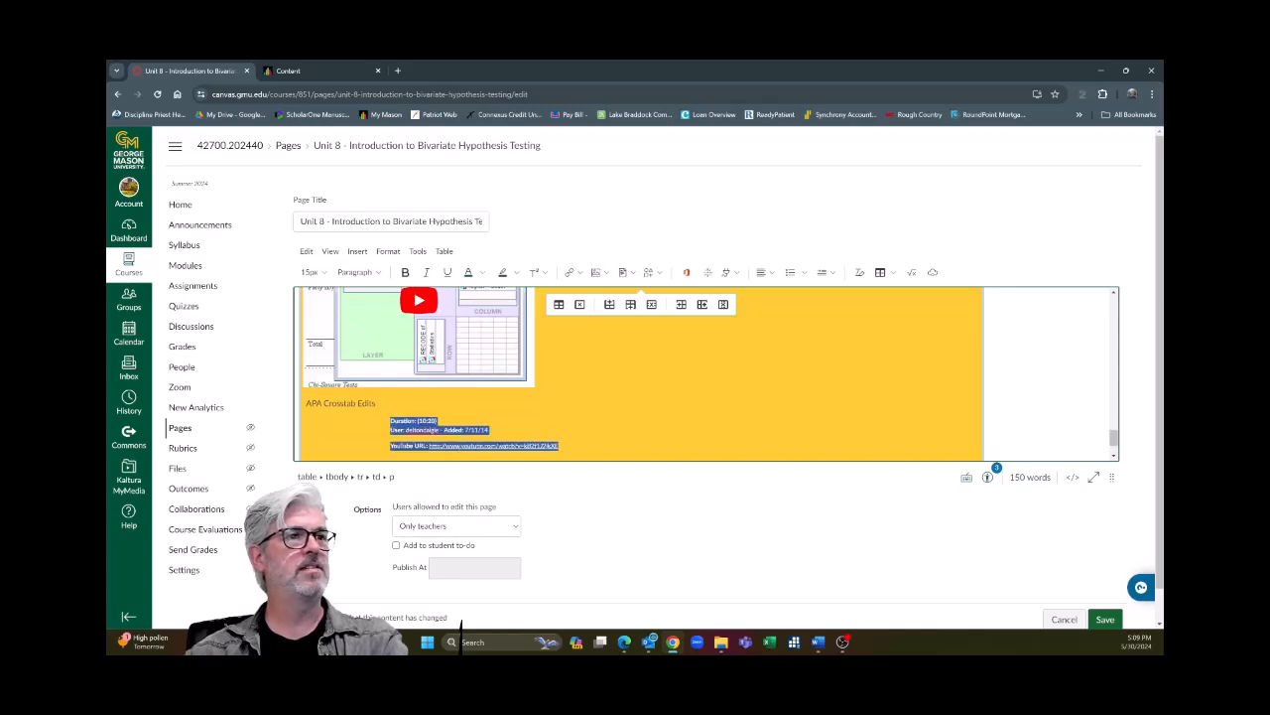
key("BackSpace")
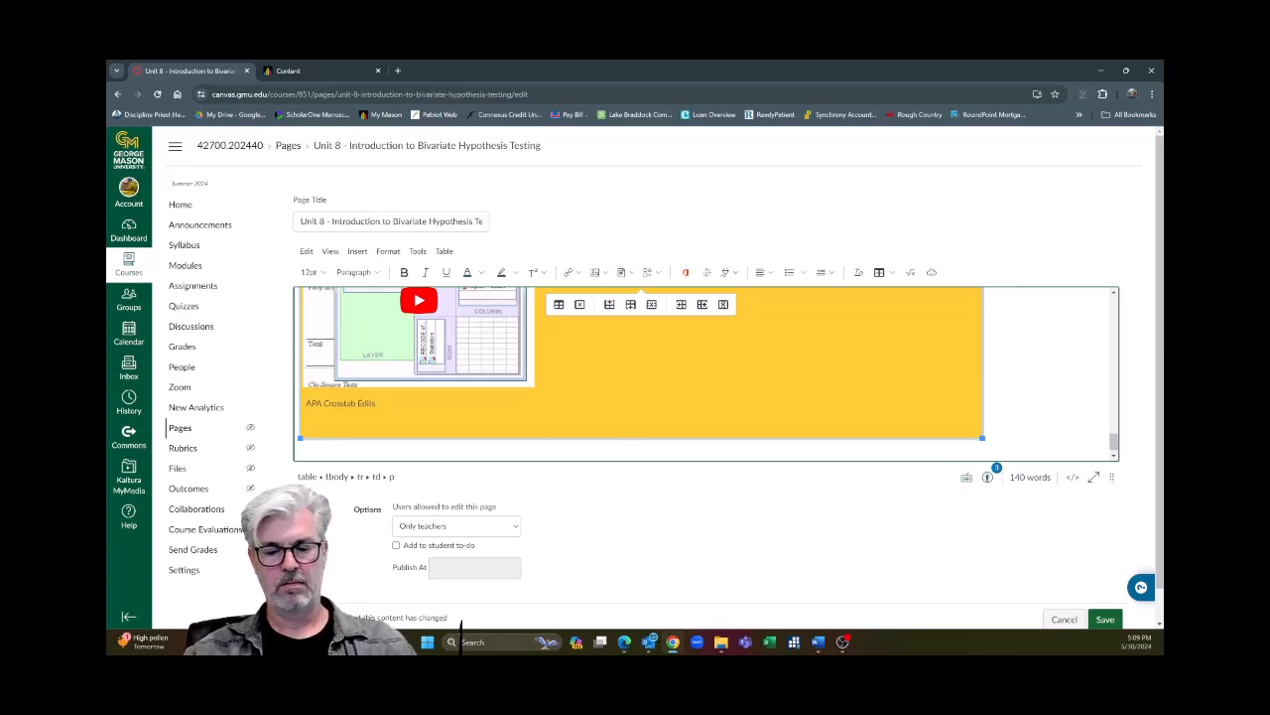
key("BackSpace")
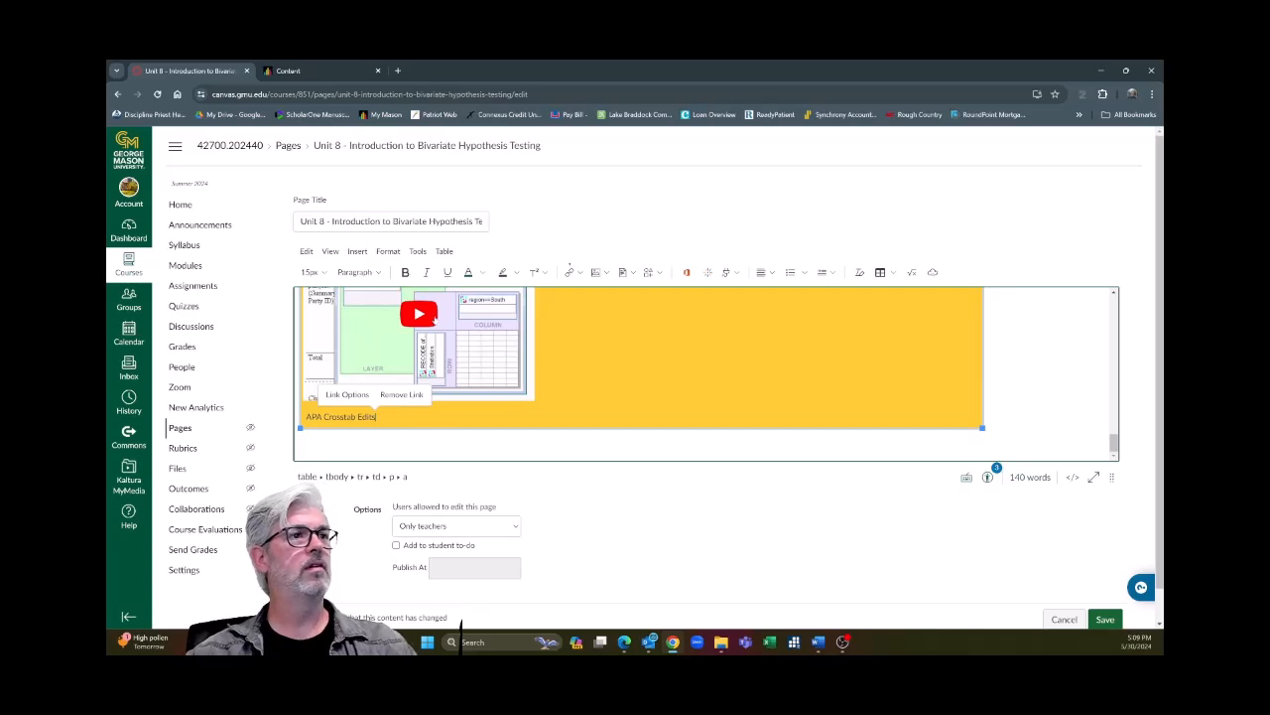
- Move the Intro to Bivariate Crosstabs title above its video, onto a new line under For Labs
scroll(434, 317, "up", 5)
scroll(365, 413, "up", 2)
scroll(366, 413, "down", 5)
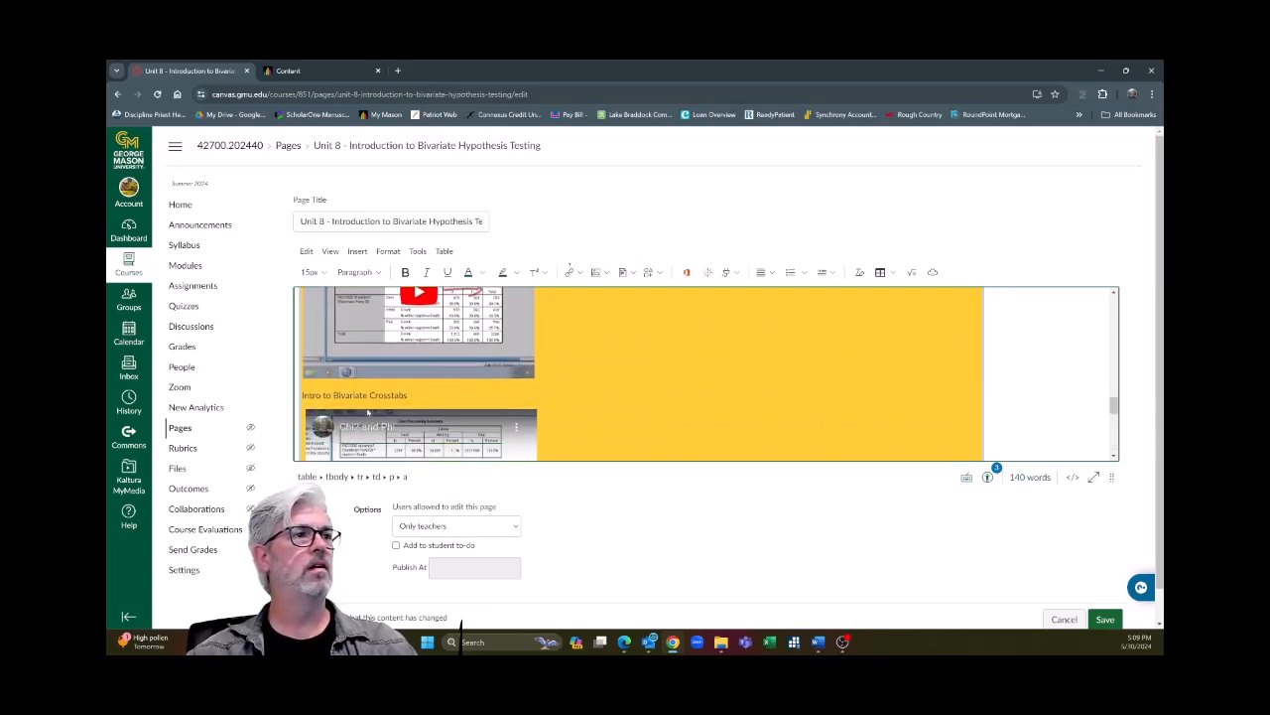
left_click_drag(408, 395, 302, 395)
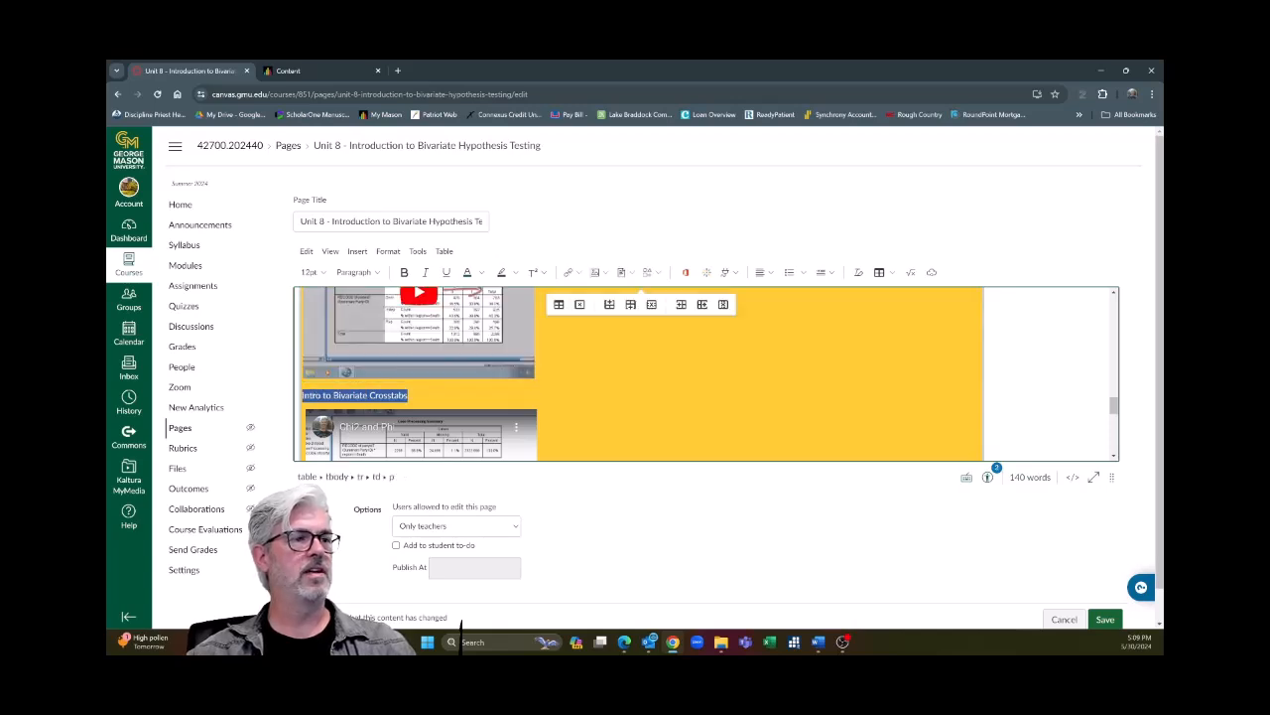
key("ctrl+x")
scroll(361, 387, "up", 3)
left_click(338, 358)
key("Return")
key("ctrl+v")
- Remove the italic and bold formatting from the Intro to Bivariate Crosstabs title and set its text color to black
left_click_drag(401, 377, 309, 376)
left_click_drag(405, 377, 304, 376)
left_click_drag(405, 377, 300, 376)
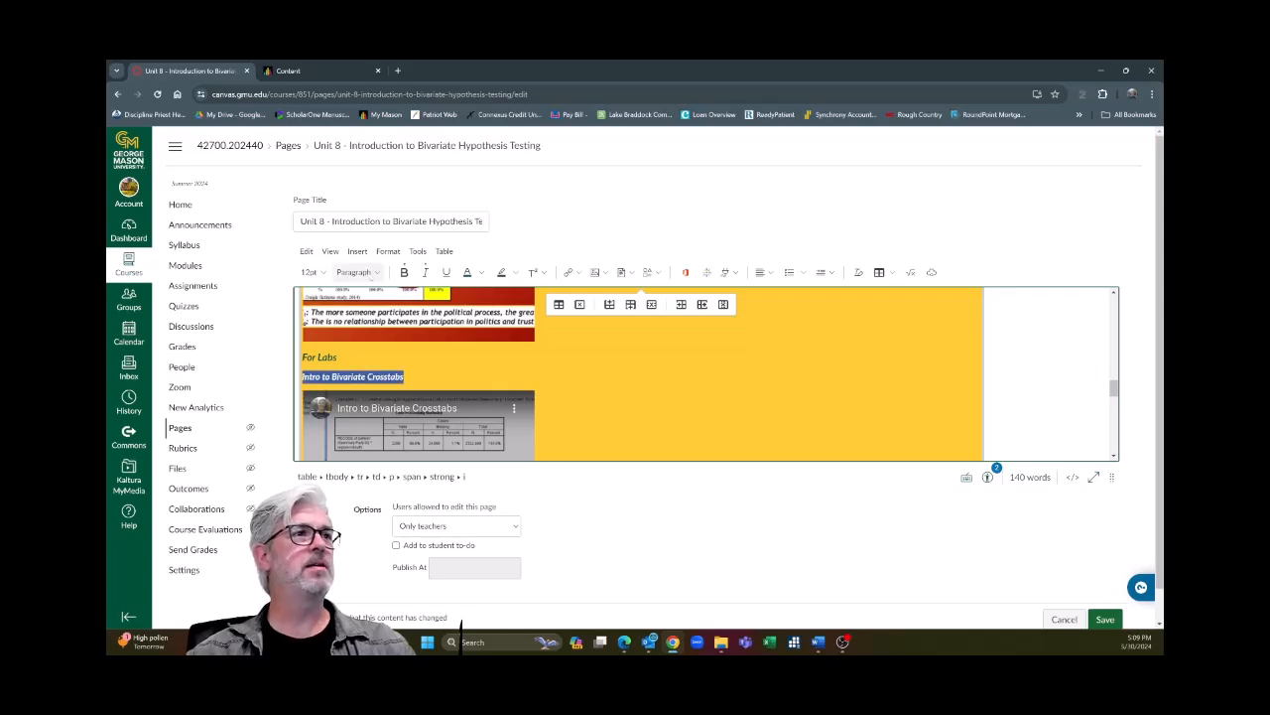
left_click(364, 273)
left_click(372, 363)
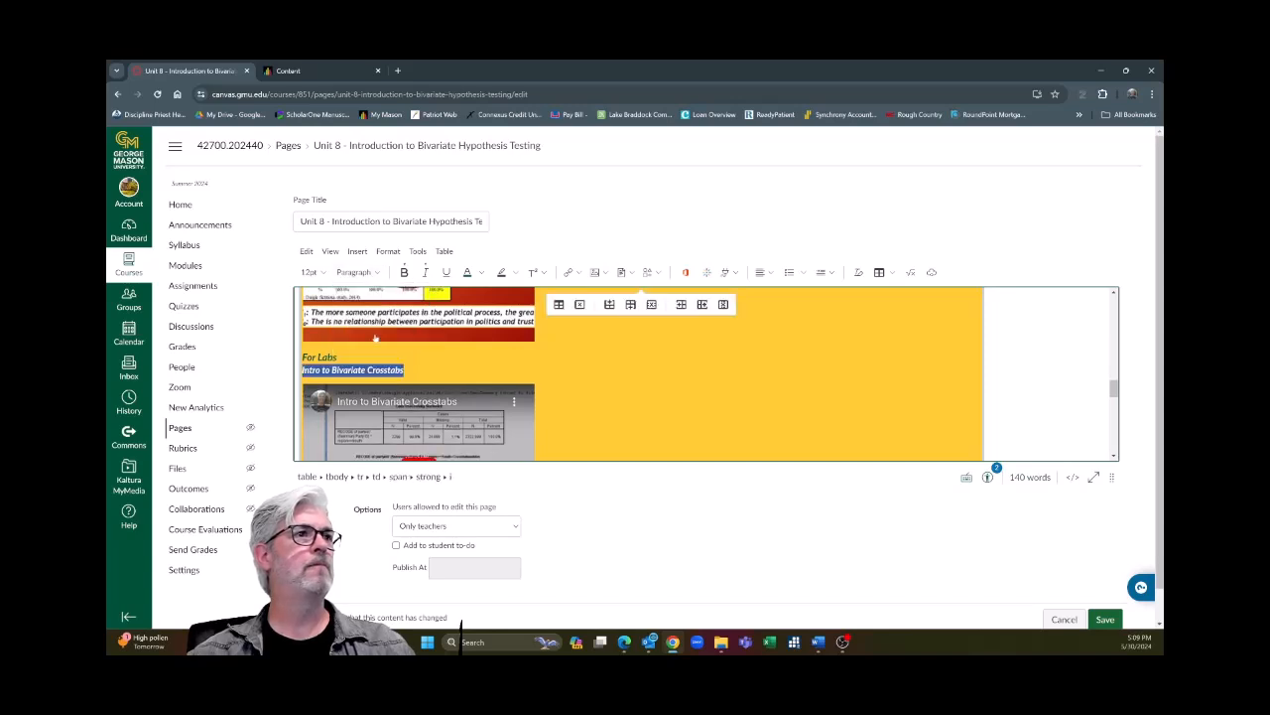
left_click(424, 272)
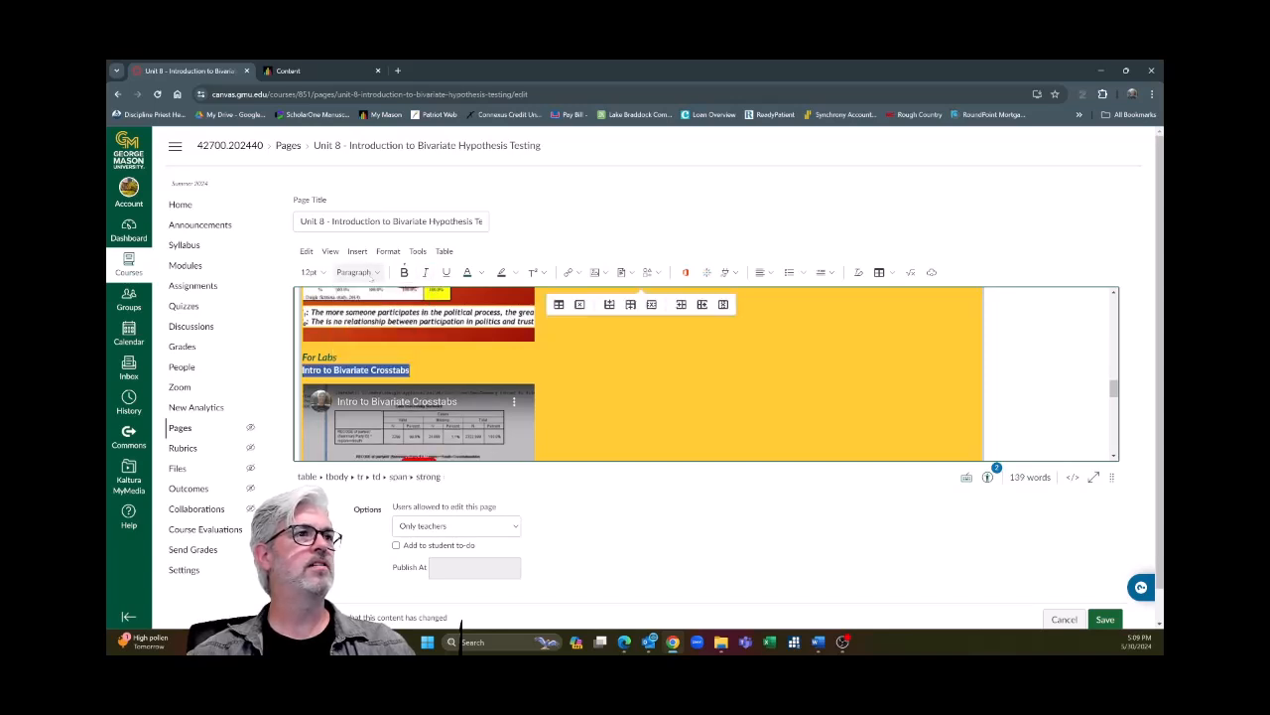
left_click(404, 272)
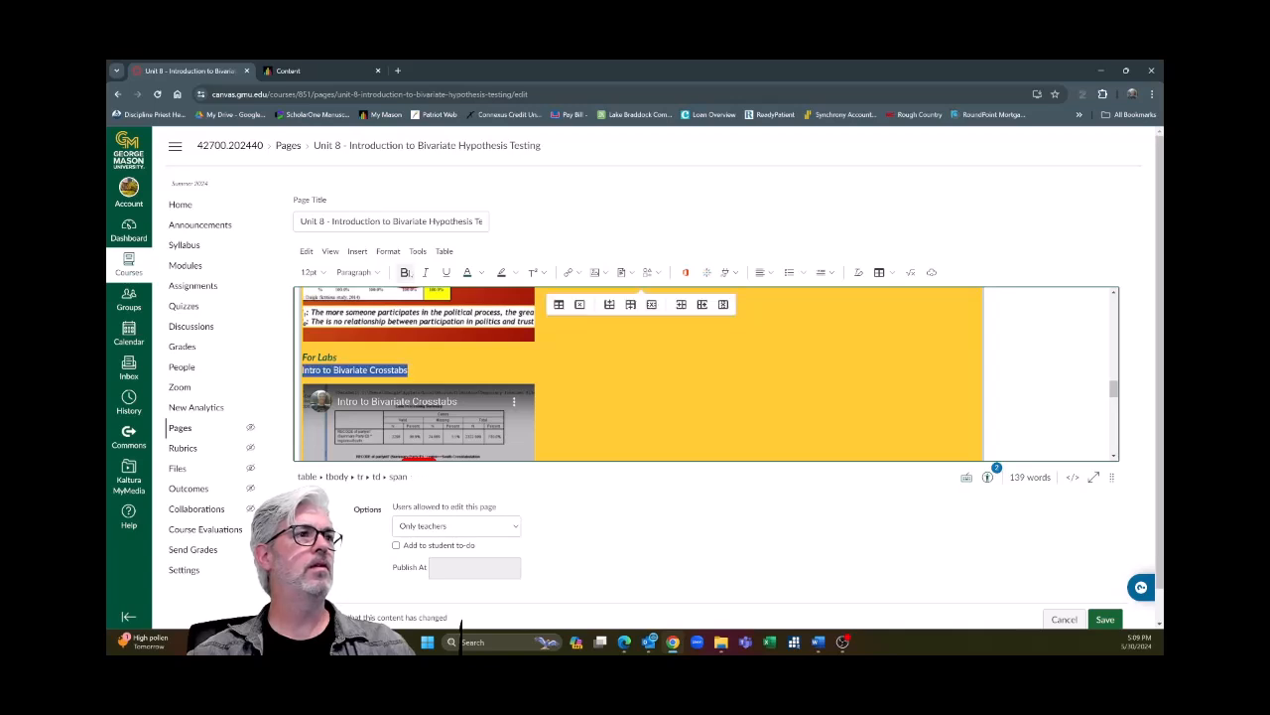
left_click(480, 272)
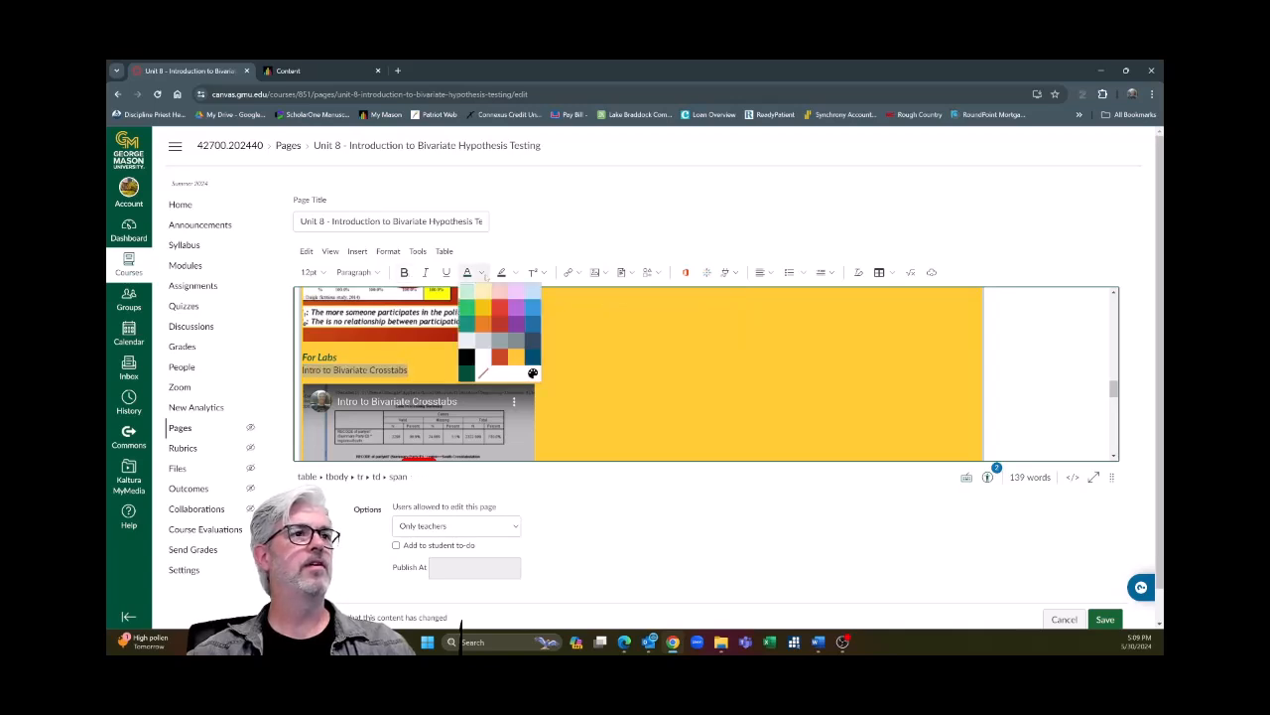
left_click(467, 354)
left_click(410, 370)
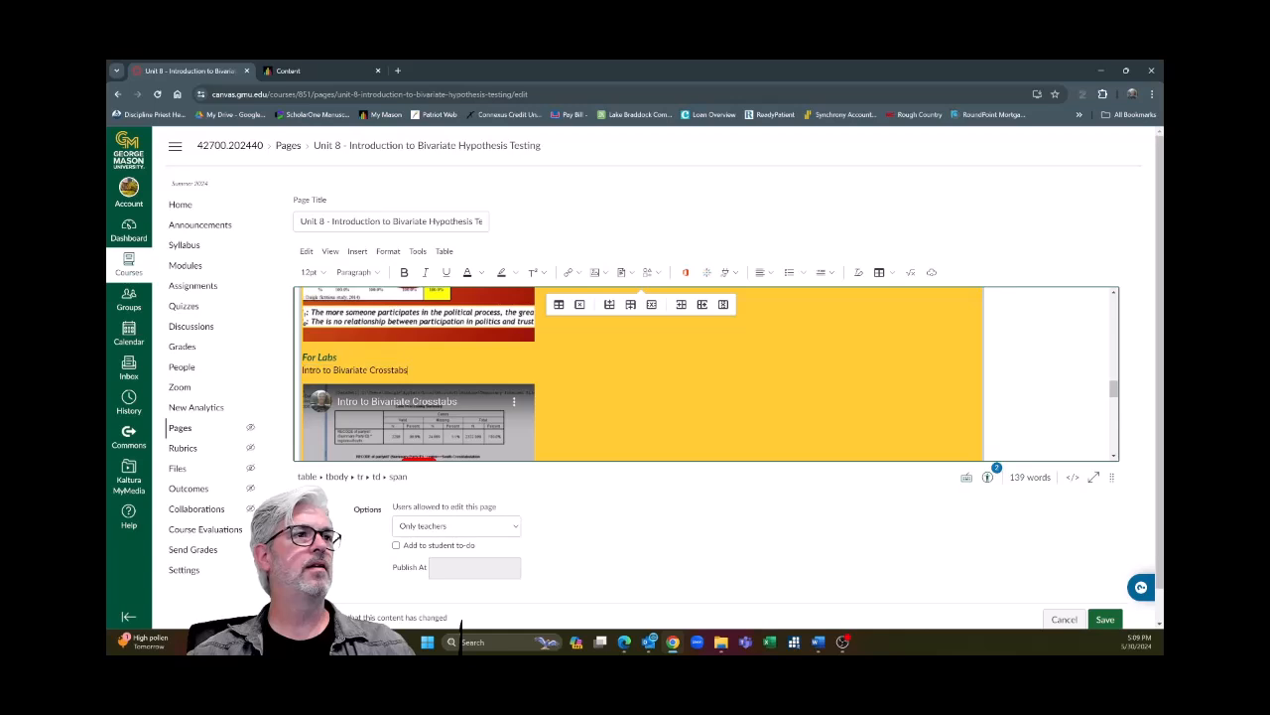
- Move the X2 and Phi title from below its video to the line above the Chi2 and Phi video
scroll(635, 374, "down", 3)
scroll(503, 450, "down", 3)
left_click_drag(345, 392, 302, 392)
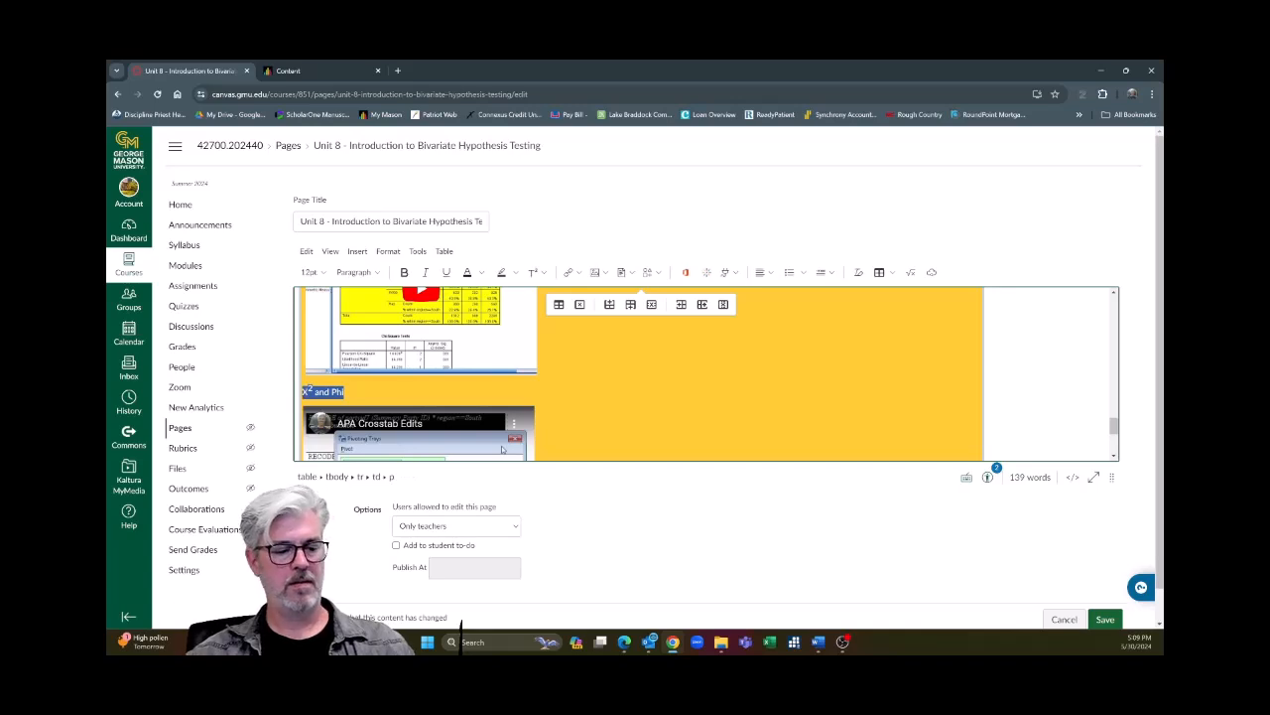
key("BackSpace")
scroll(502, 449, "up", 5)
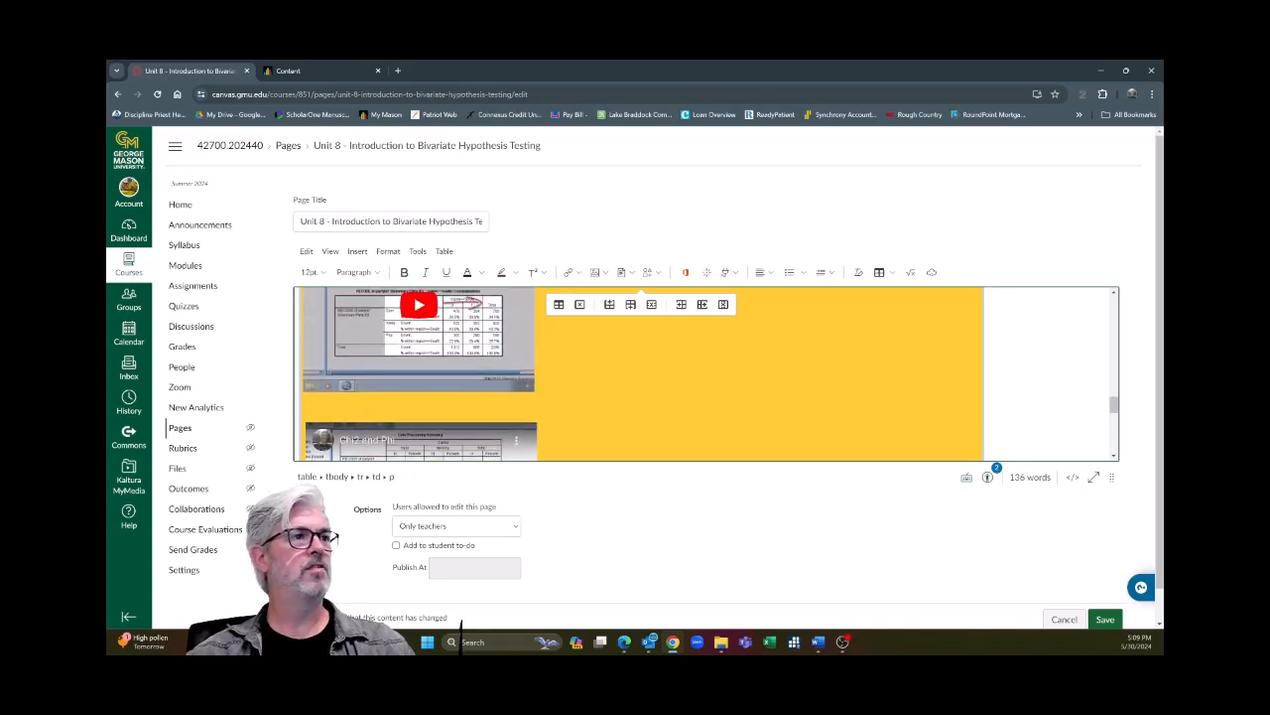
key("ctrl+v")
- Move the APA Crosstab Edits title from below its video to the line above it, and delete the leftover blank line at the table's end
scroll(385, 407, "down", 6)
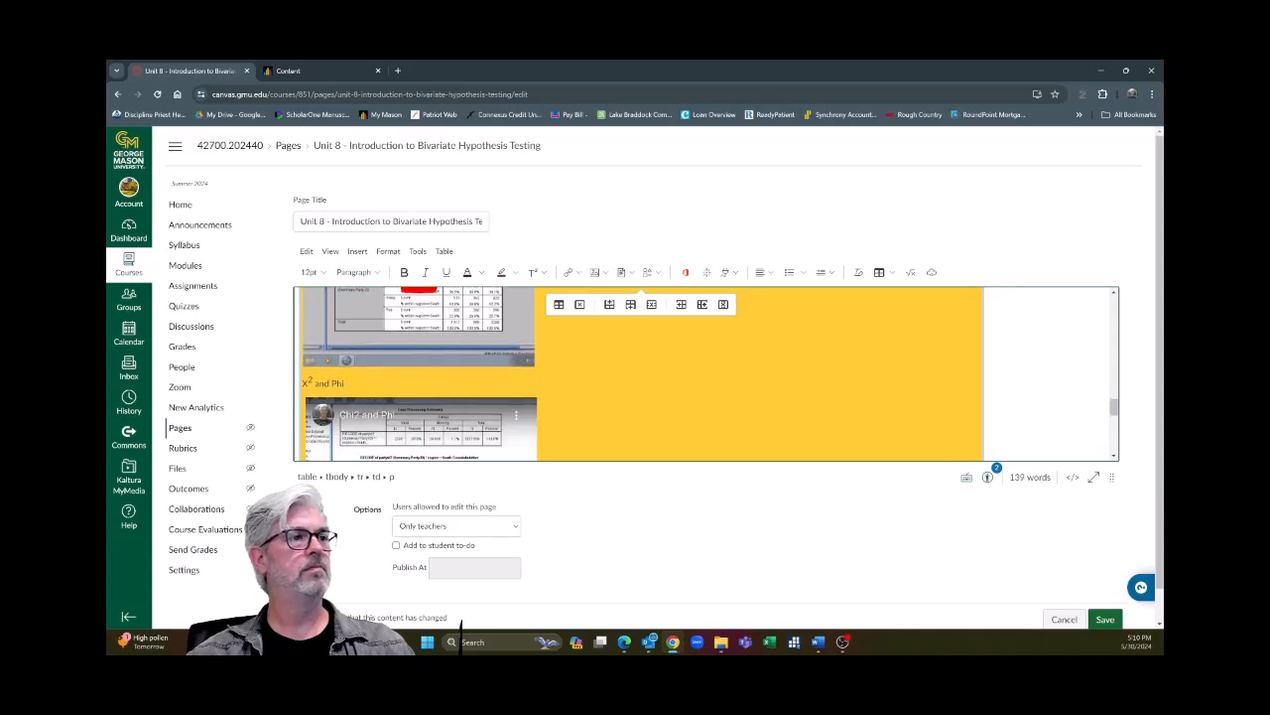
left_click_drag(377, 417, 304, 417)
key("BackSpace")
scroll(502, 436, "up", 2)
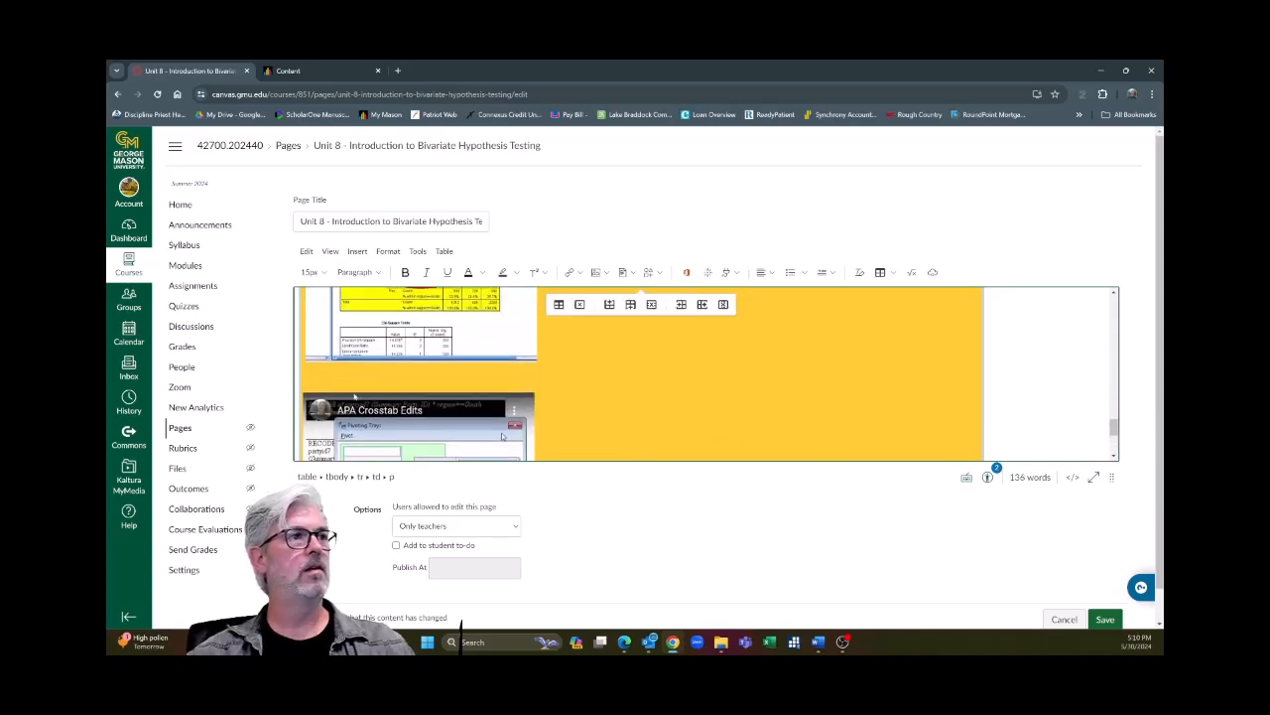
key("ctrl+z")
scroll(502, 436, "down", 3)
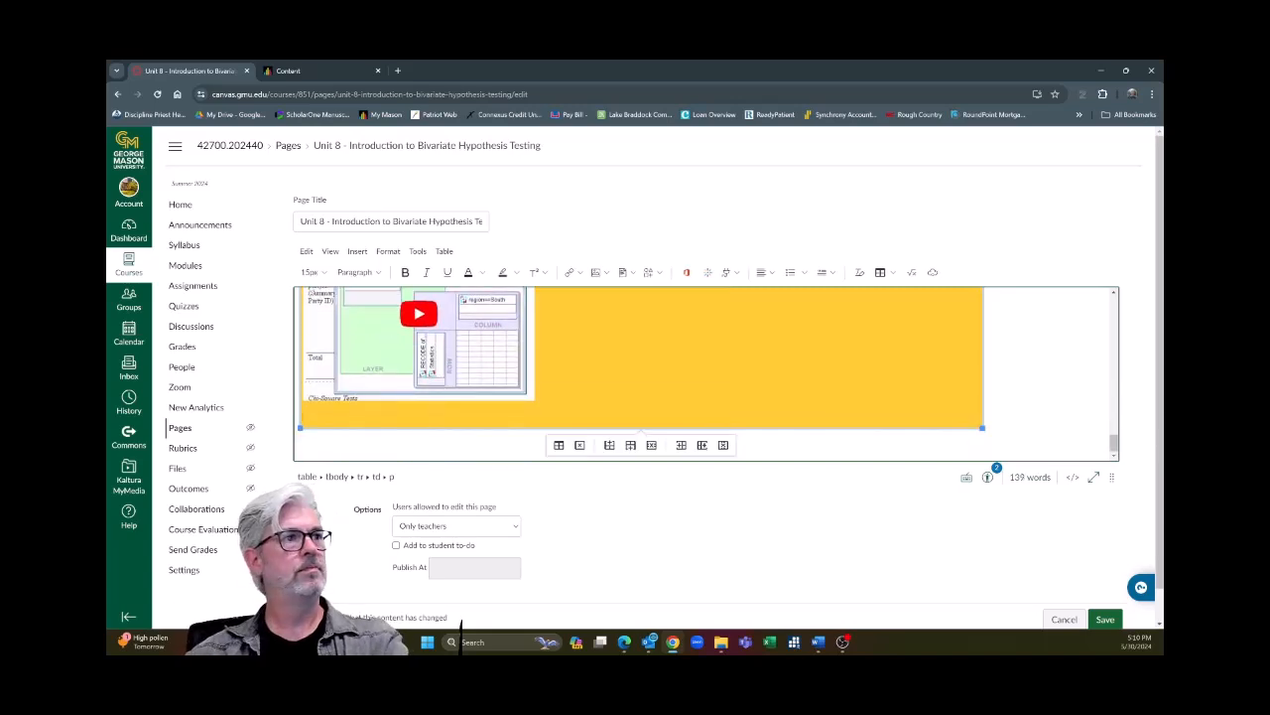
key("BackSpace")
- Save the edited Unit 8 page
scroll(704, 373, "up", 4)
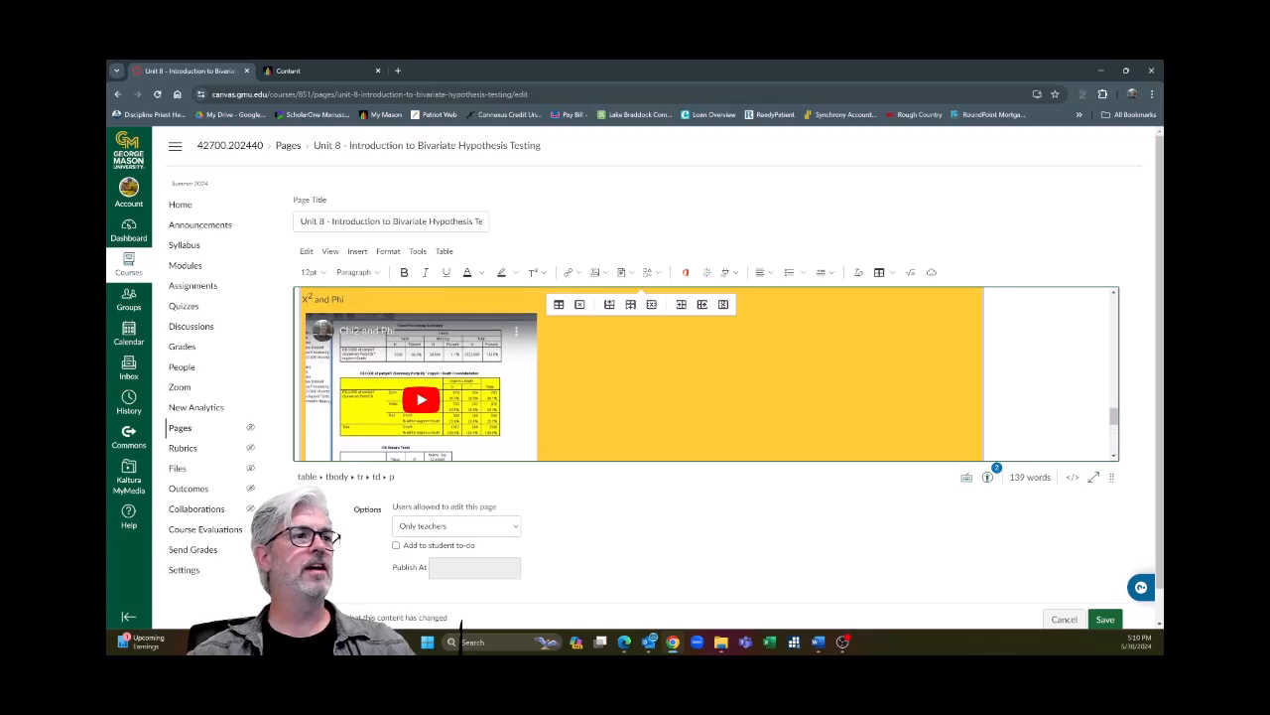
scroll(704, 373, "up", 10)
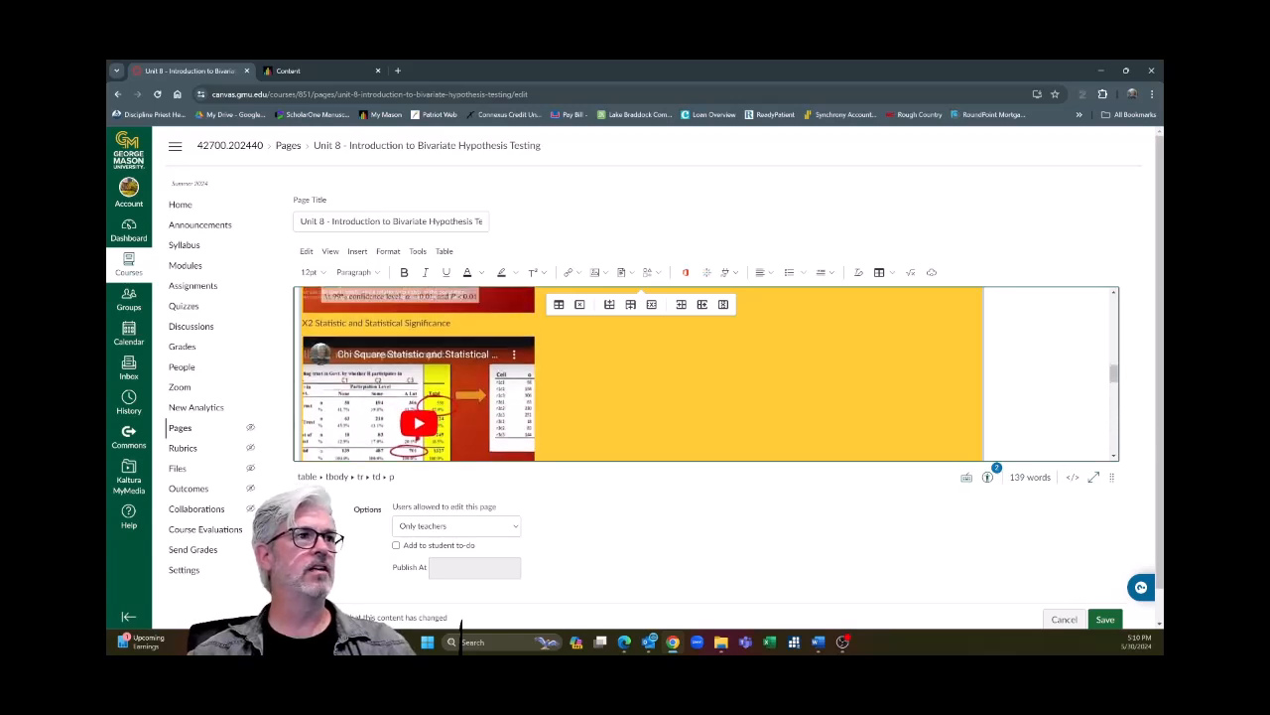
scroll(704, 373, "up", 1)
scroll(705, 373, "up", 3)
scroll(705, 373, "down", 3)
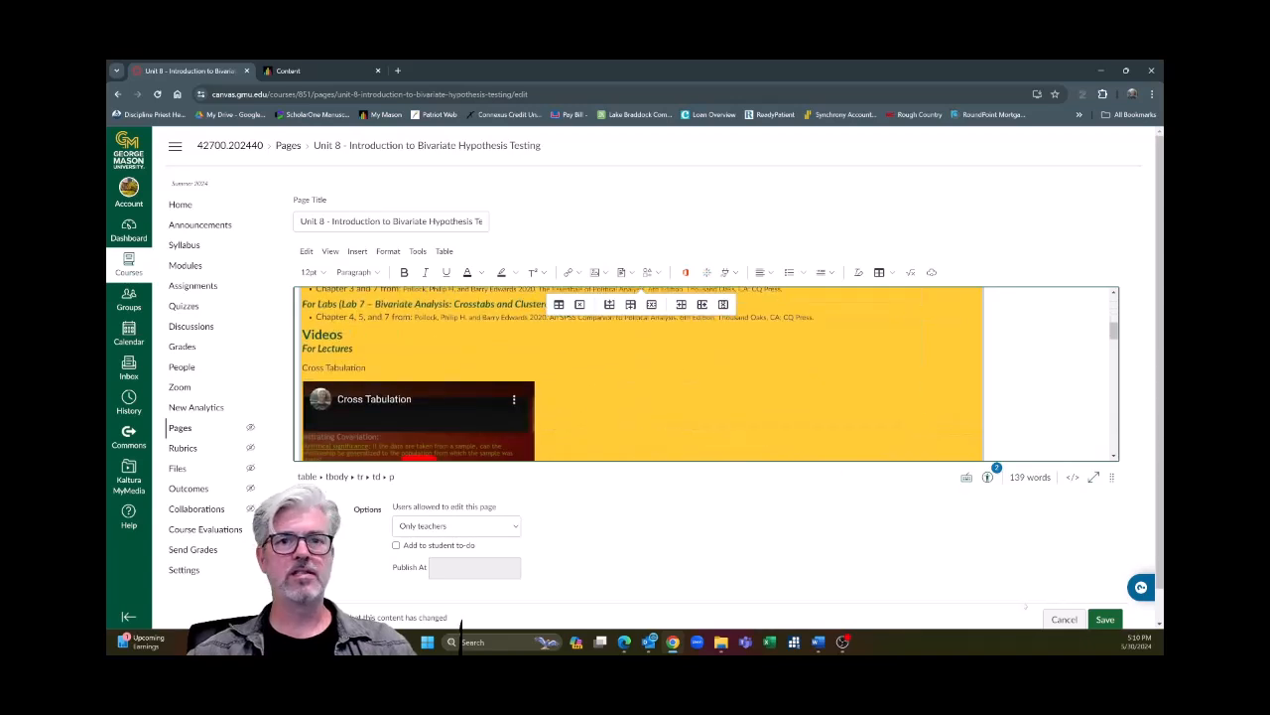
left_click(1103, 620)
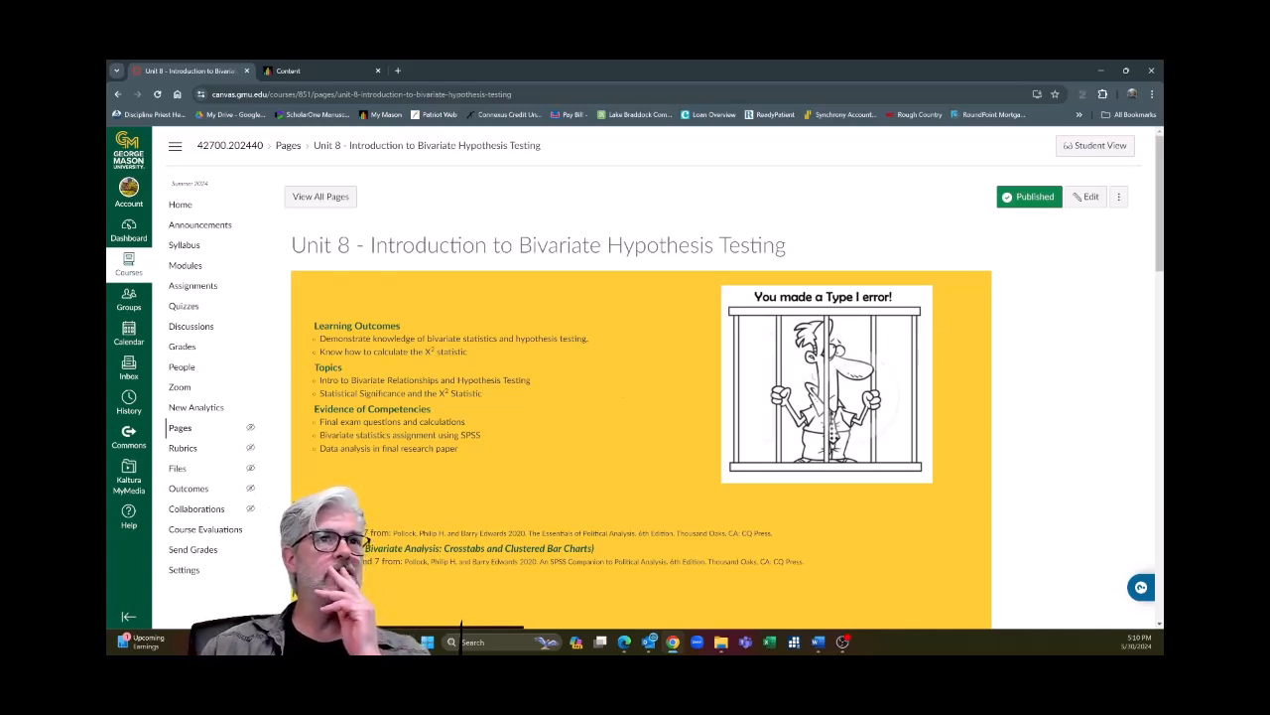
- Examine the saved page from the learning outcomes to the last video, checking headings, video titles and spacing
scroll(588, 404, "down", 2)
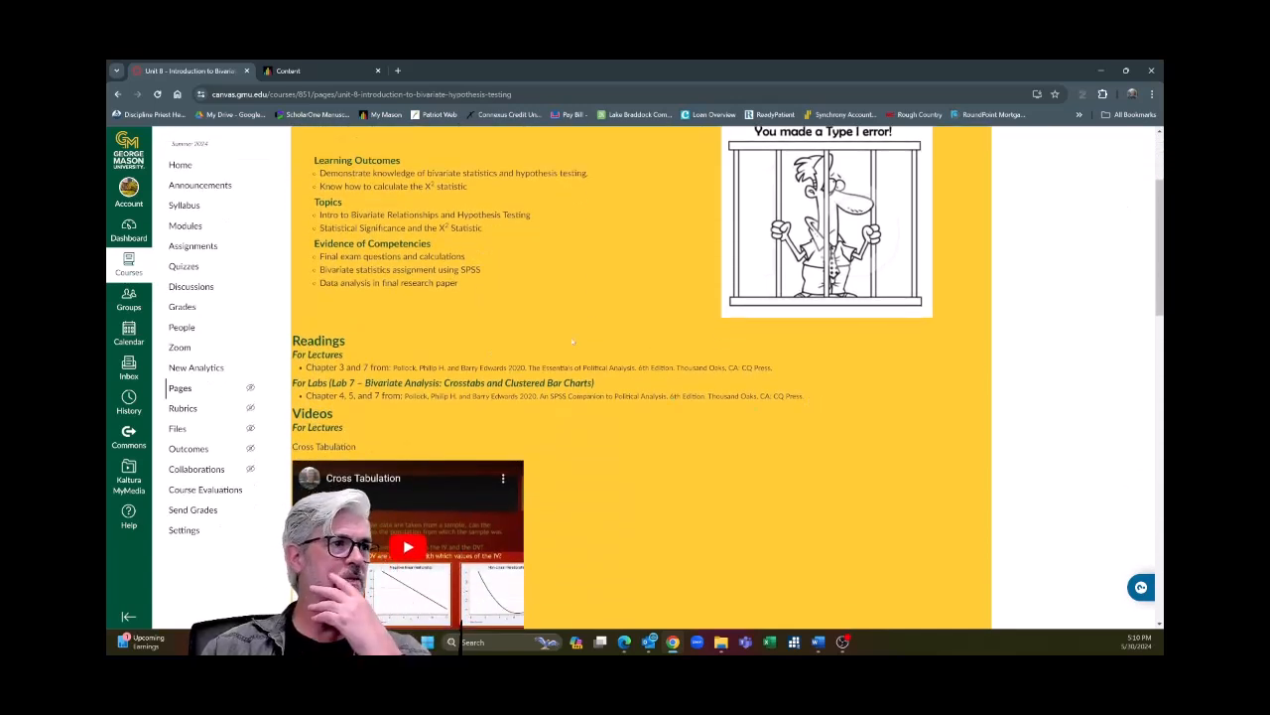
scroll(456, 408, "down", 1)
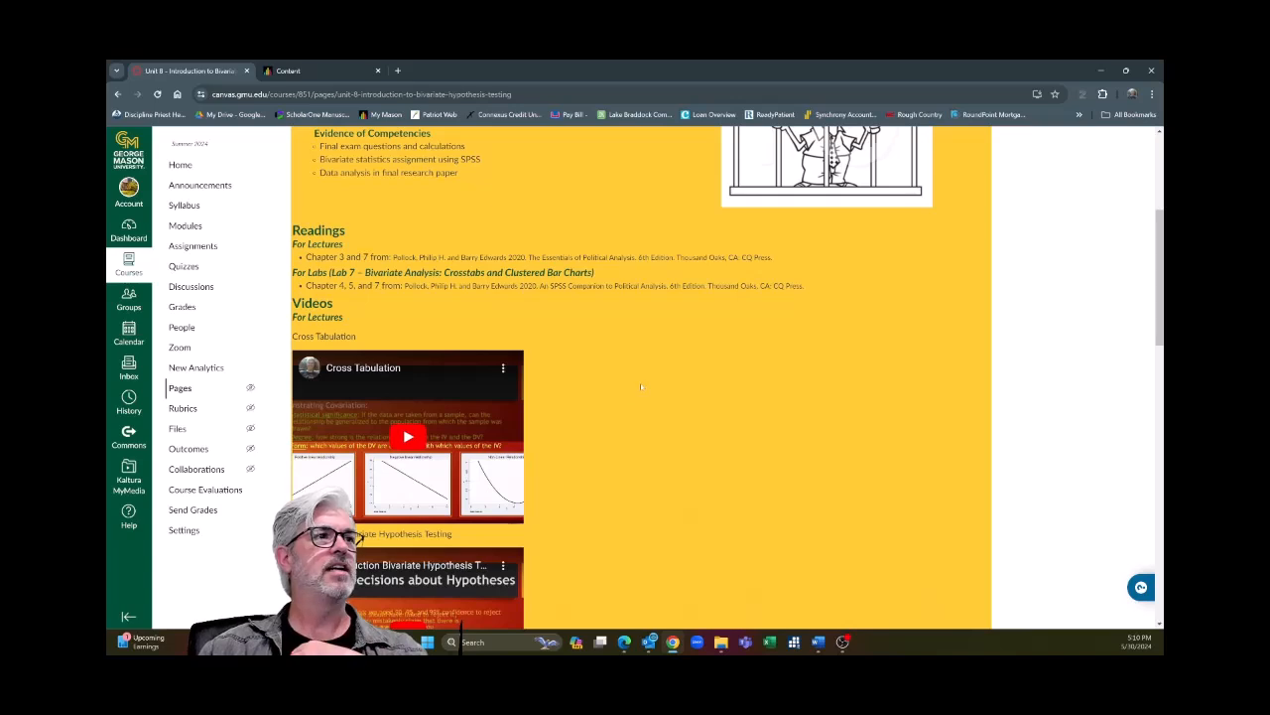
scroll(641, 386, "down", 1)
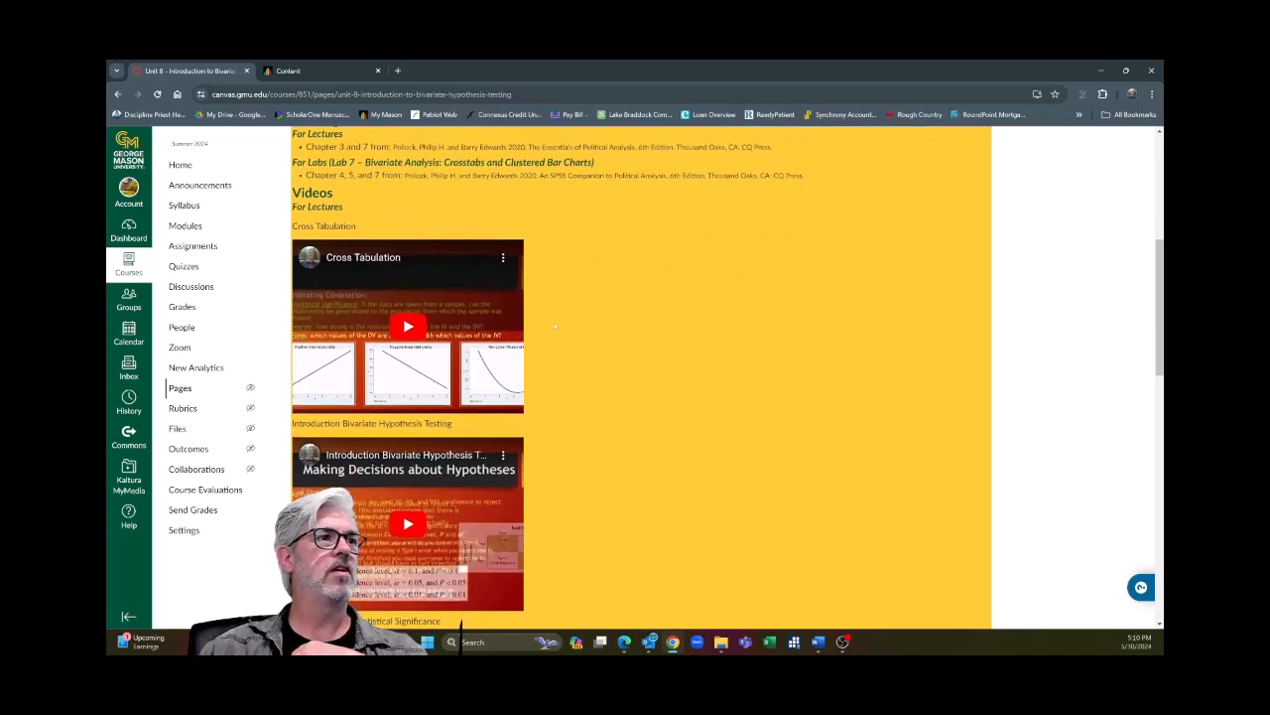
scroll(457, 427, "down", 2)
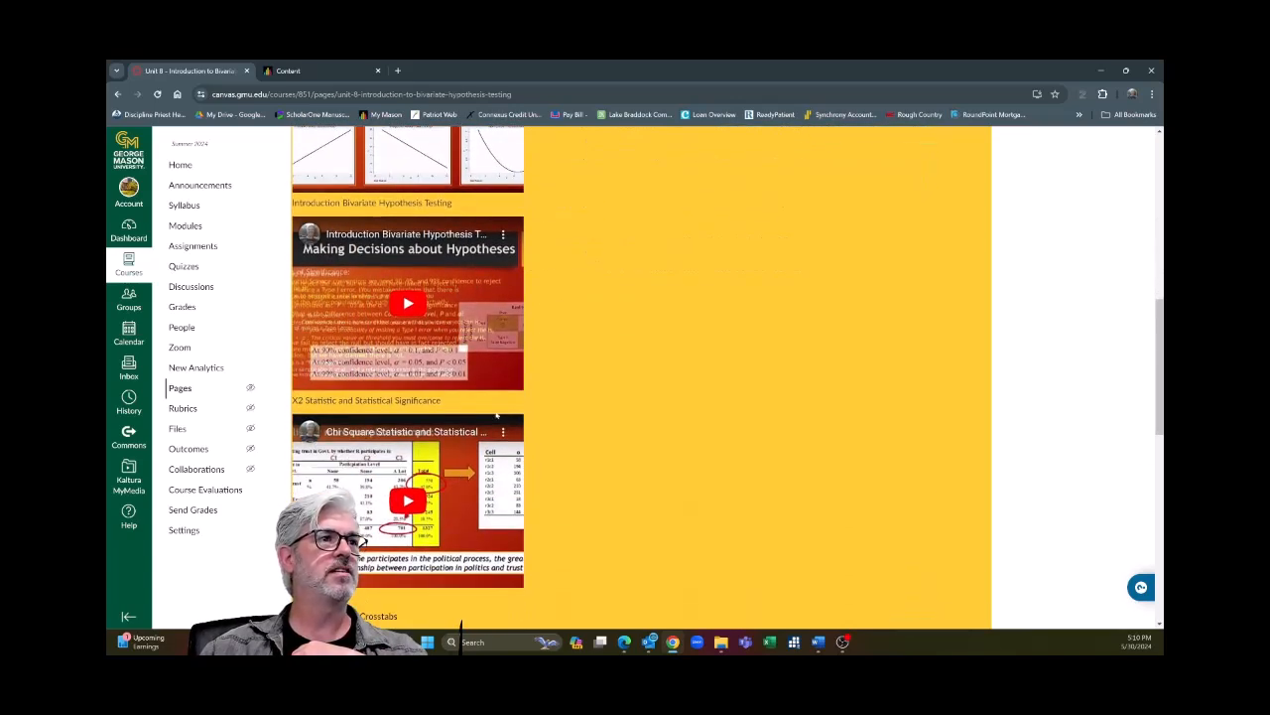
scroll(463, 416, "down", 3)
scroll(562, 417, "down", 3)
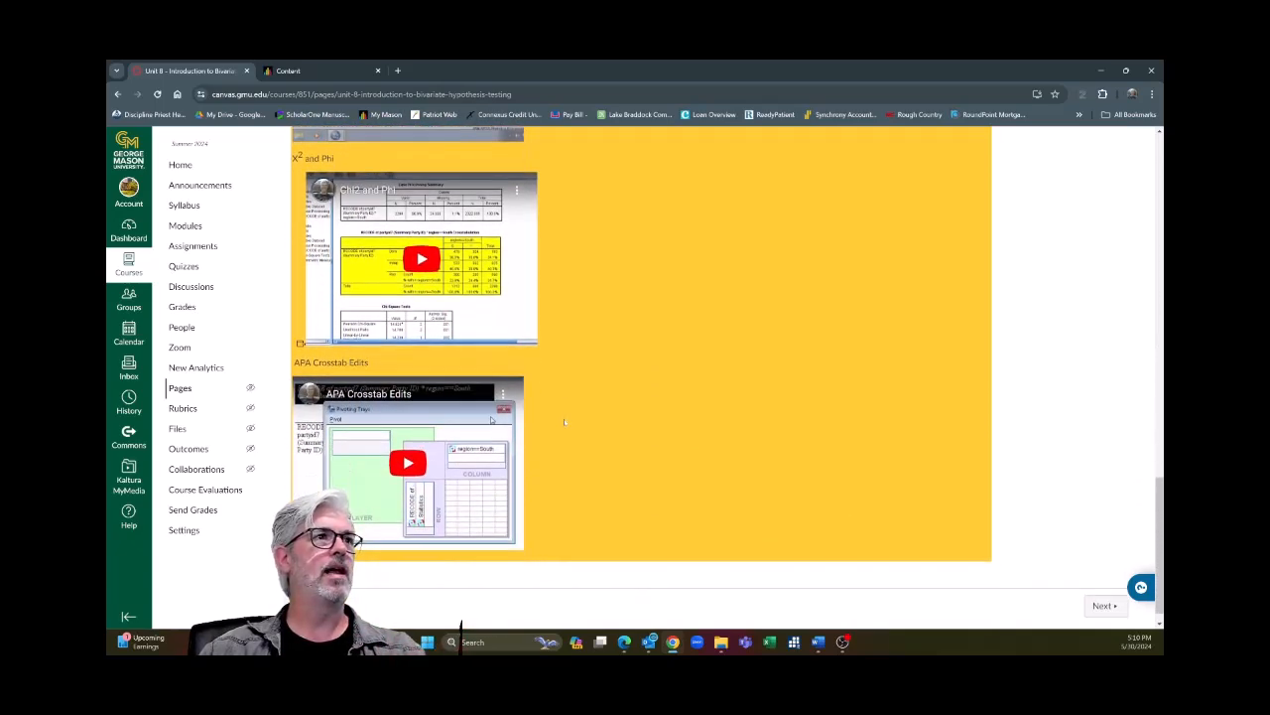
scroll(565, 422, "up", 1)
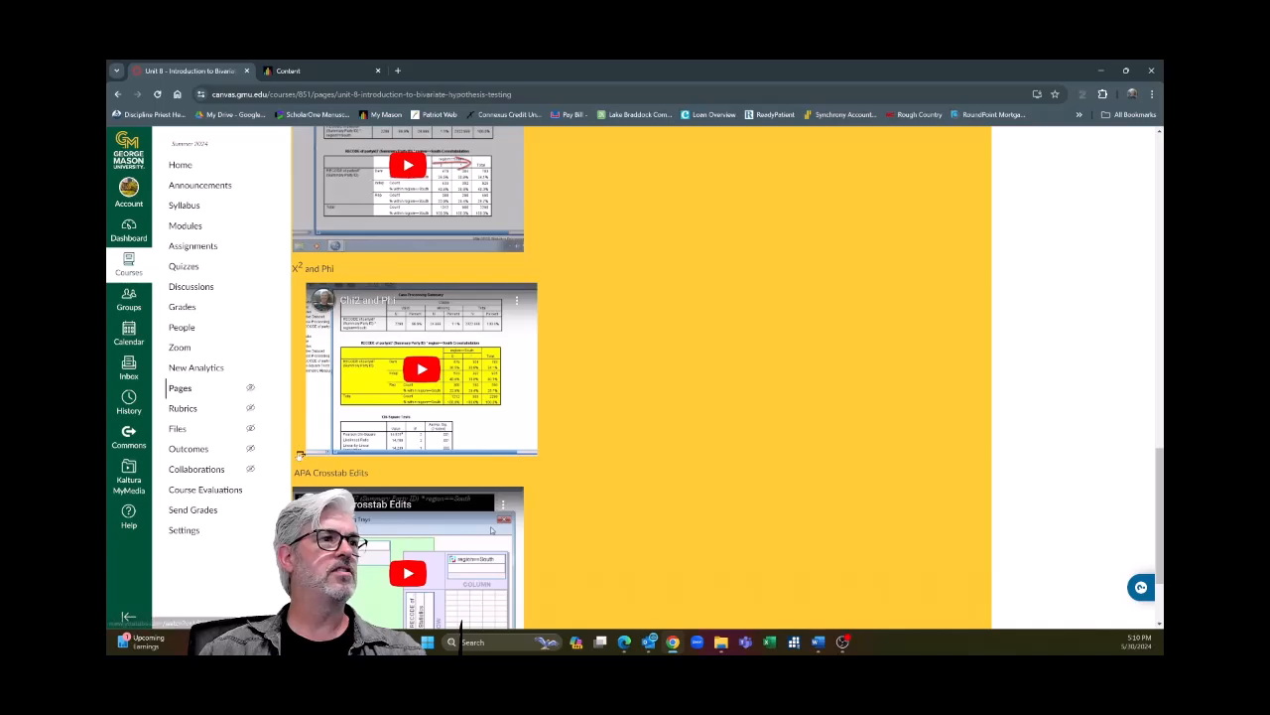
scroll(571, 410, "up", 3)
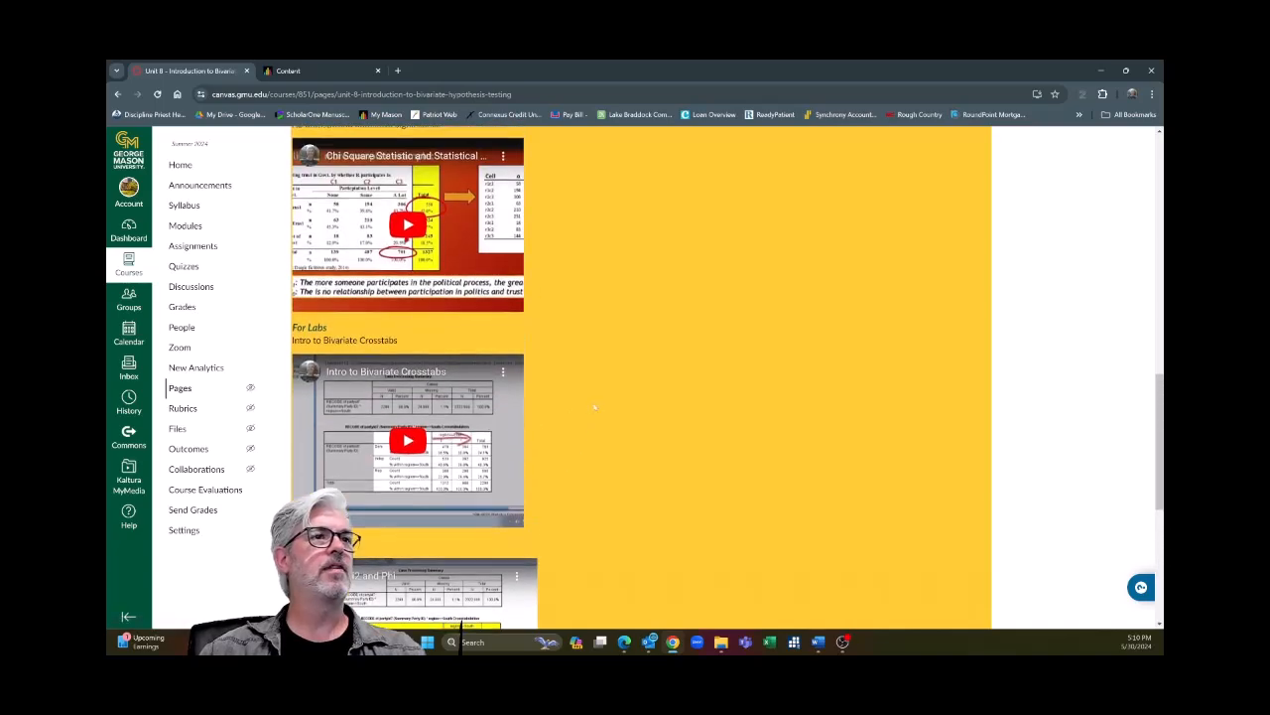
scroll(621, 401, "down", 1)
scroll(621, 401, "up", 10)
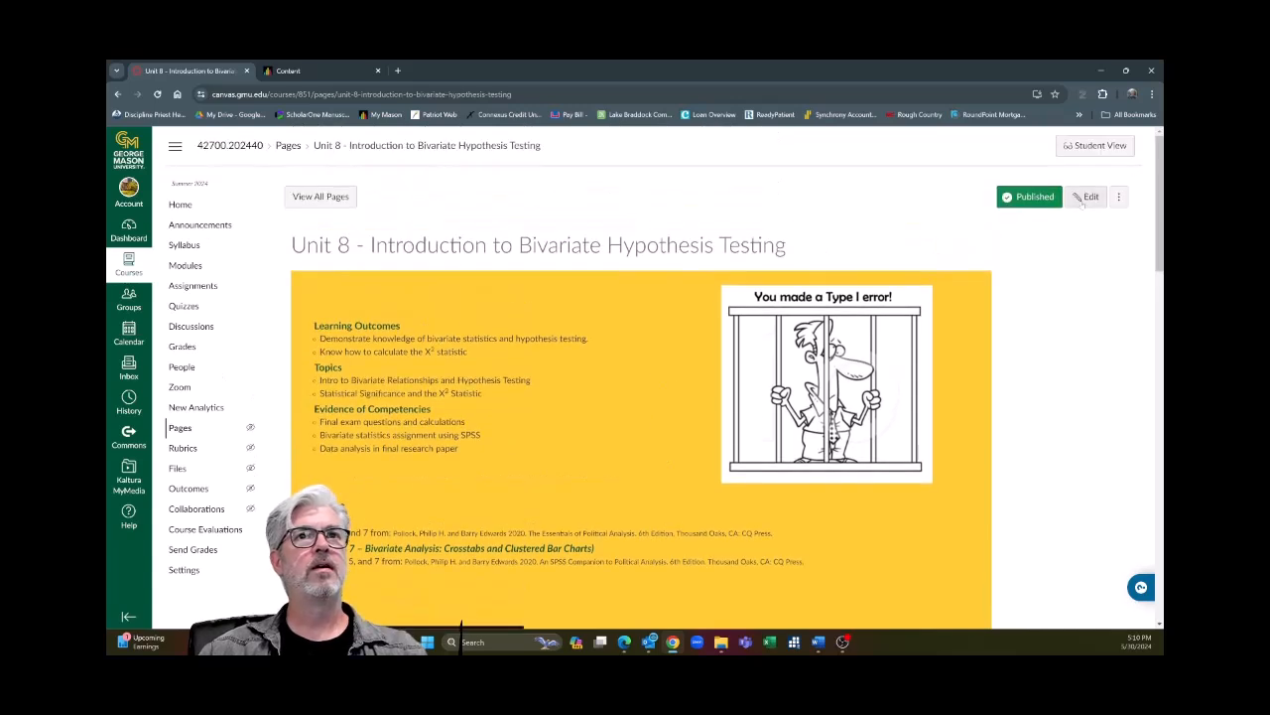
- Reopen the page for editing, remove the stray space beside the Chi2 and Phi video and save the page
left_click(1085, 196)
scroll(640, 374, "down", 15)
scroll(503, 452, "up", 3)
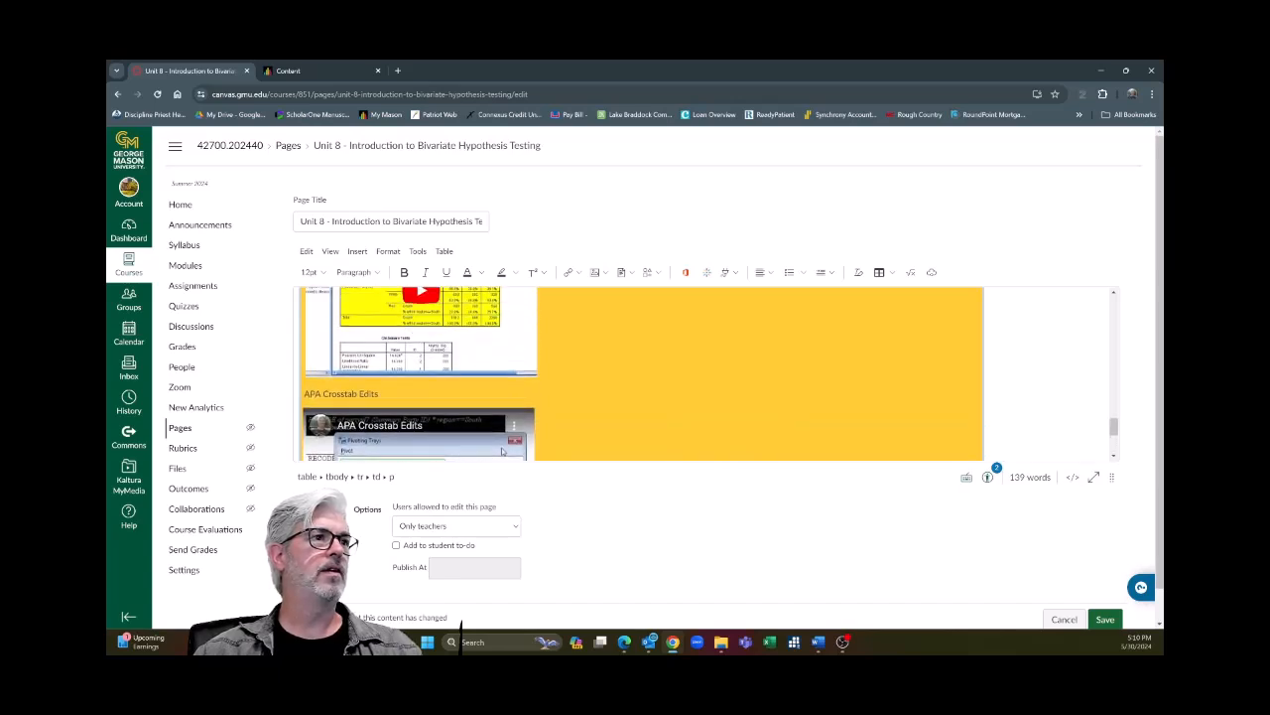
left_click(503, 452)
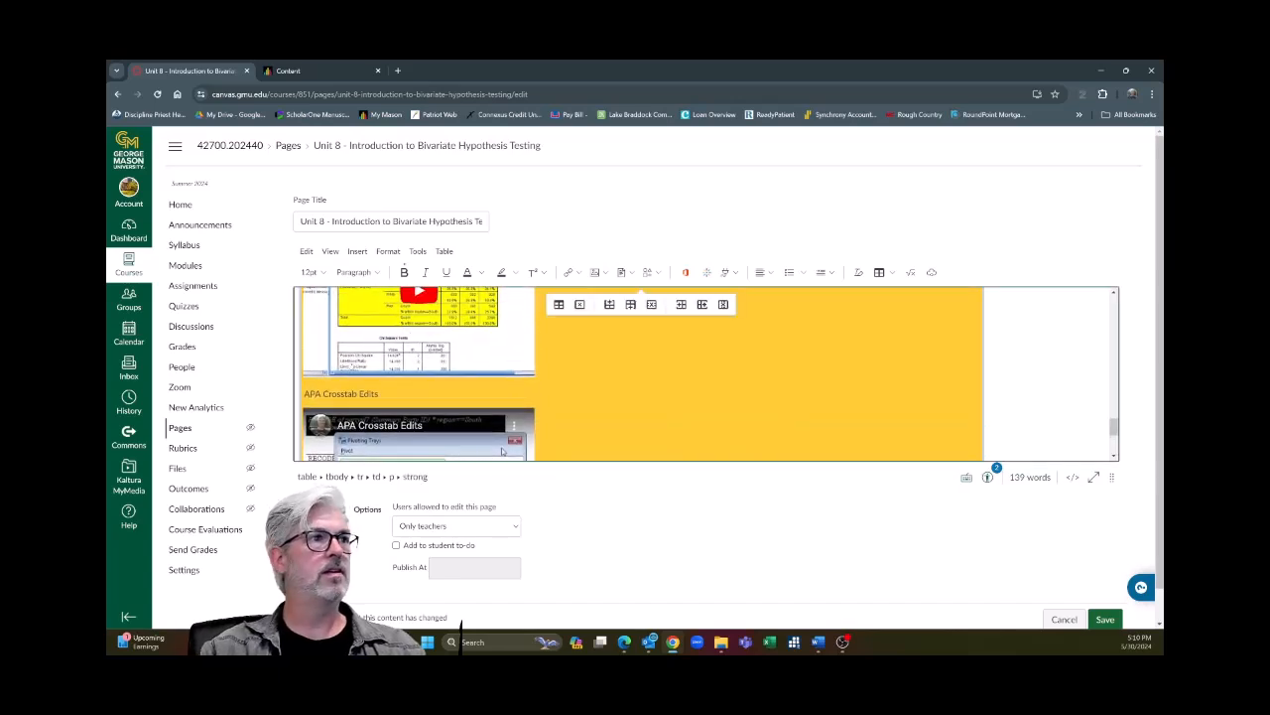
left_click(1105, 618)
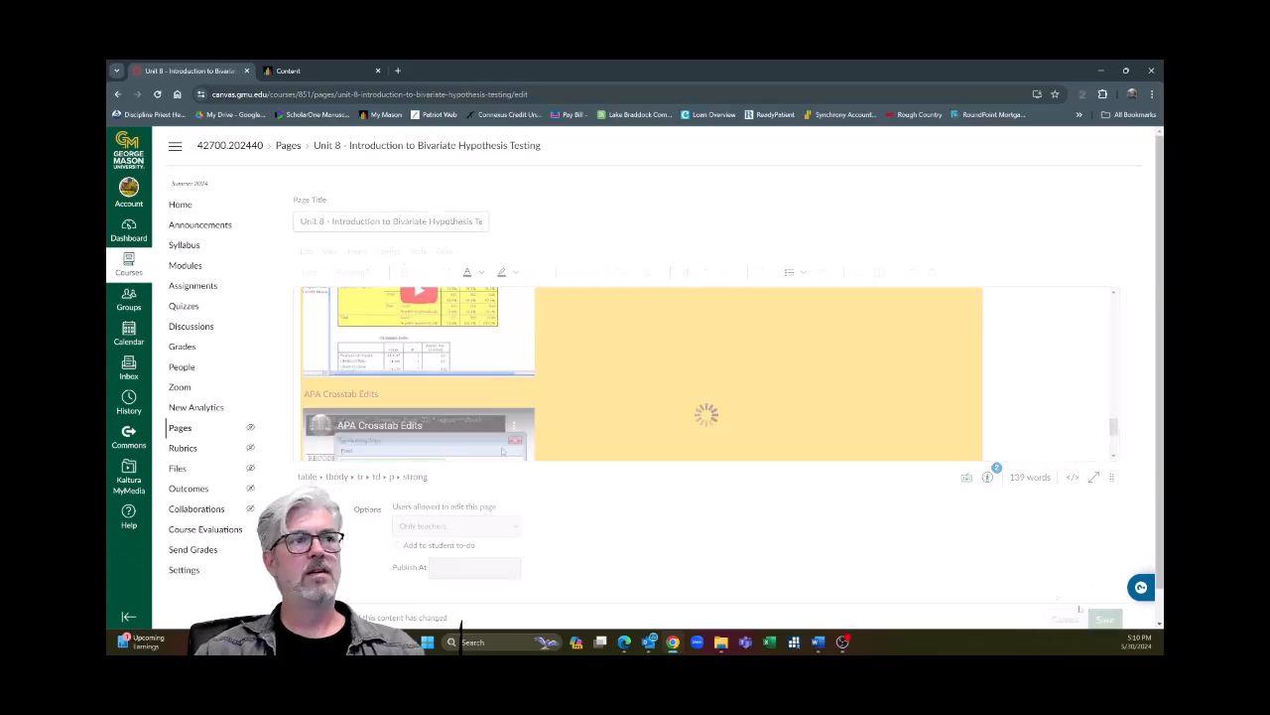
scroll(727, 318, "down", 15)
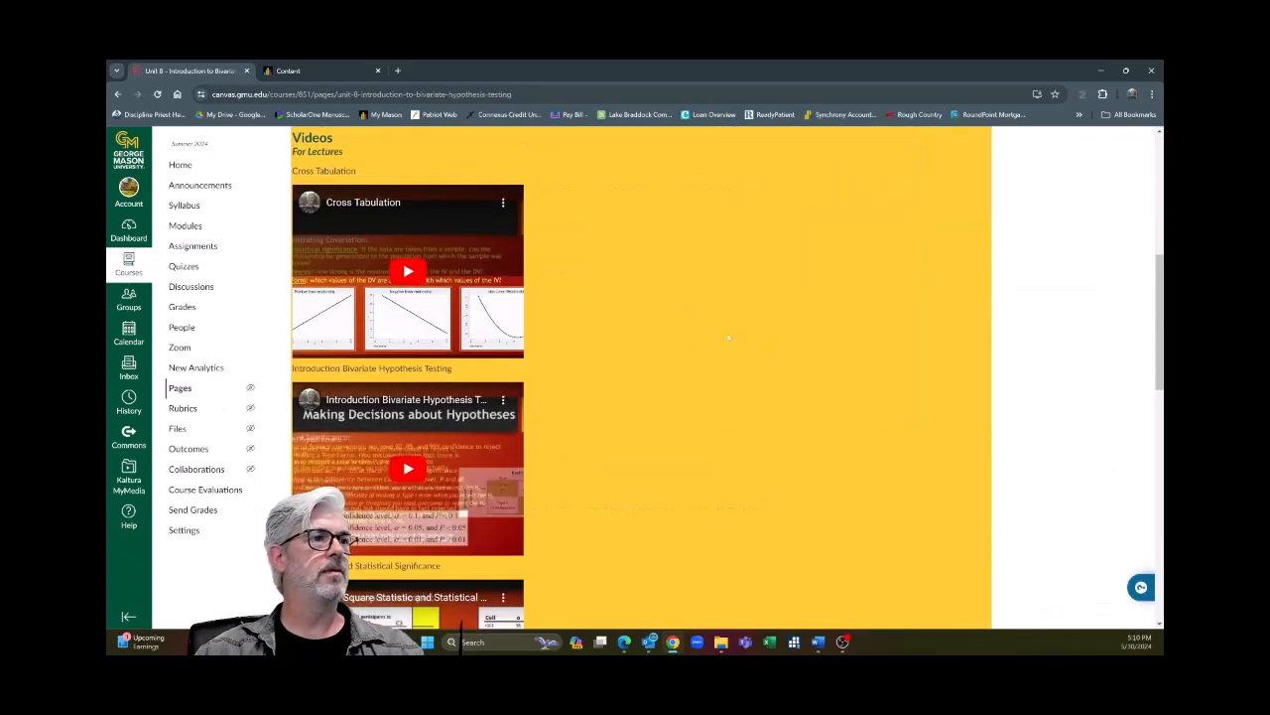
scroll(728, 345, "down", 1)
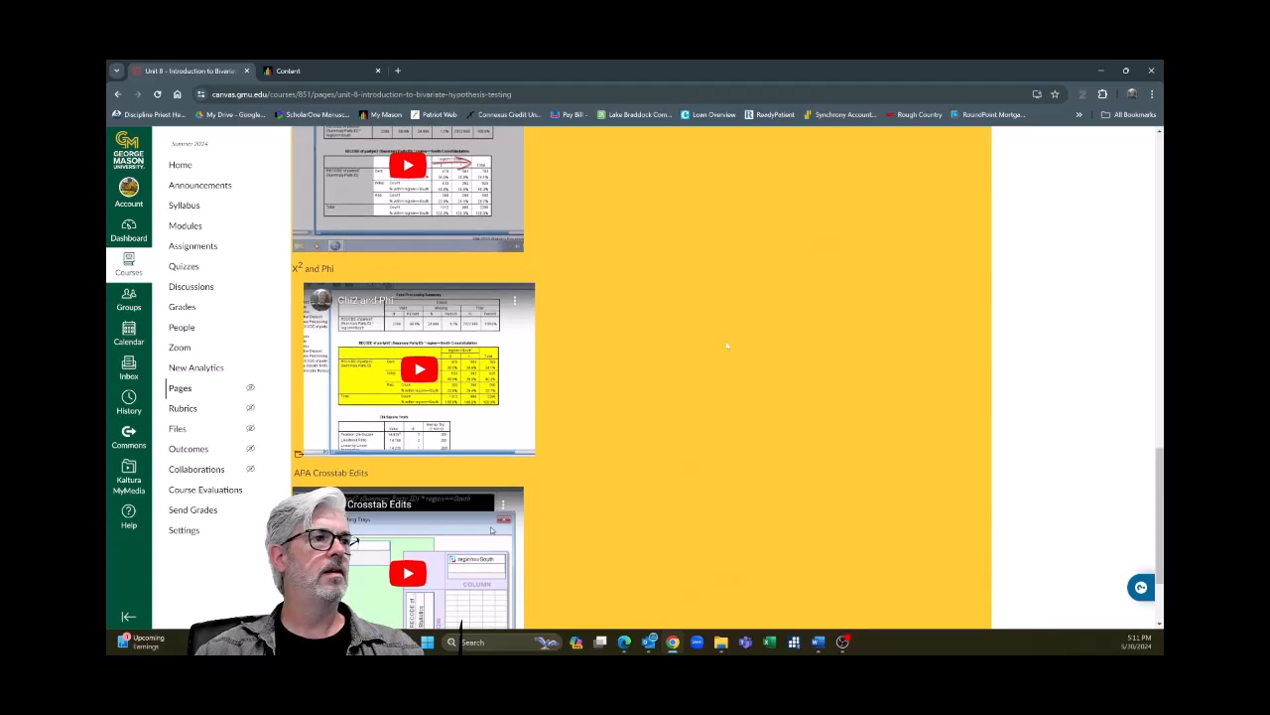
scroll(728, 346, "down", 1)
scroll(715, 349, "up", 2)
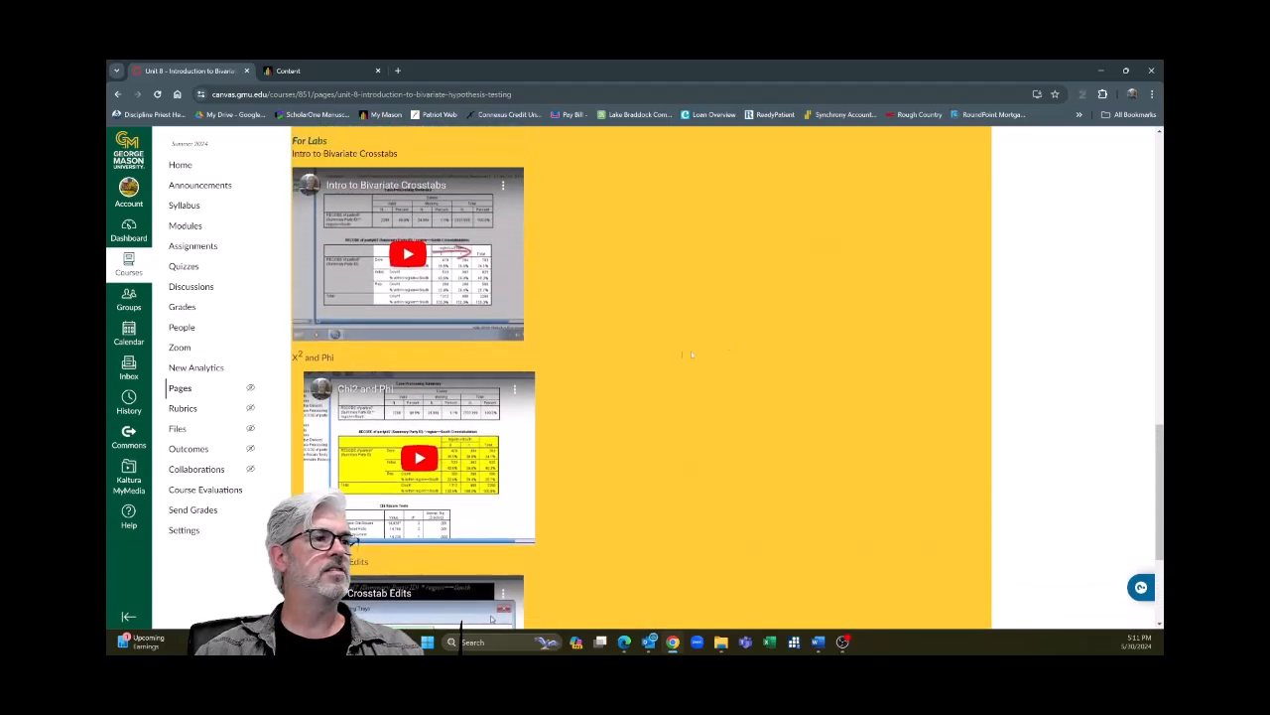
scroll(716, 352, "up", 8)
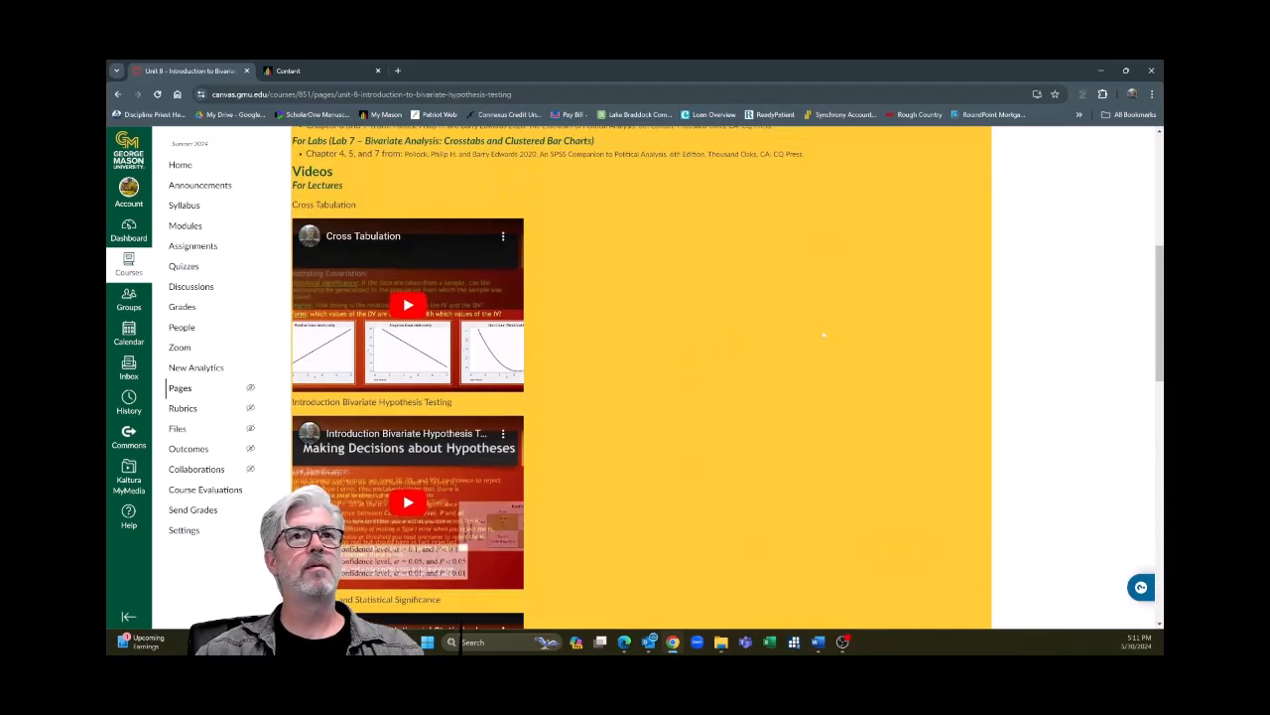
- Reopen the page for editing, join the Chi2 and Phi video to its X2 and Phi title line, and split it back onto a new line below
scroll(853, 329, "up", 3)
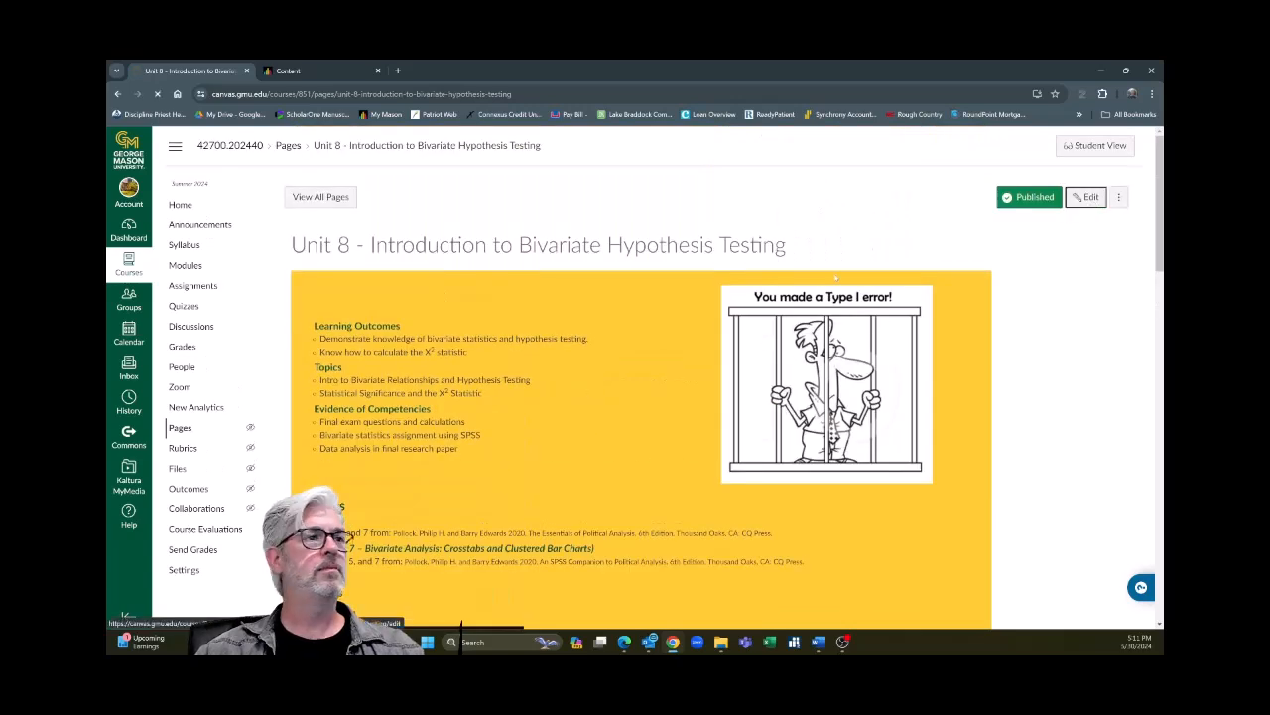
scroll(616, 299, "down", 10)
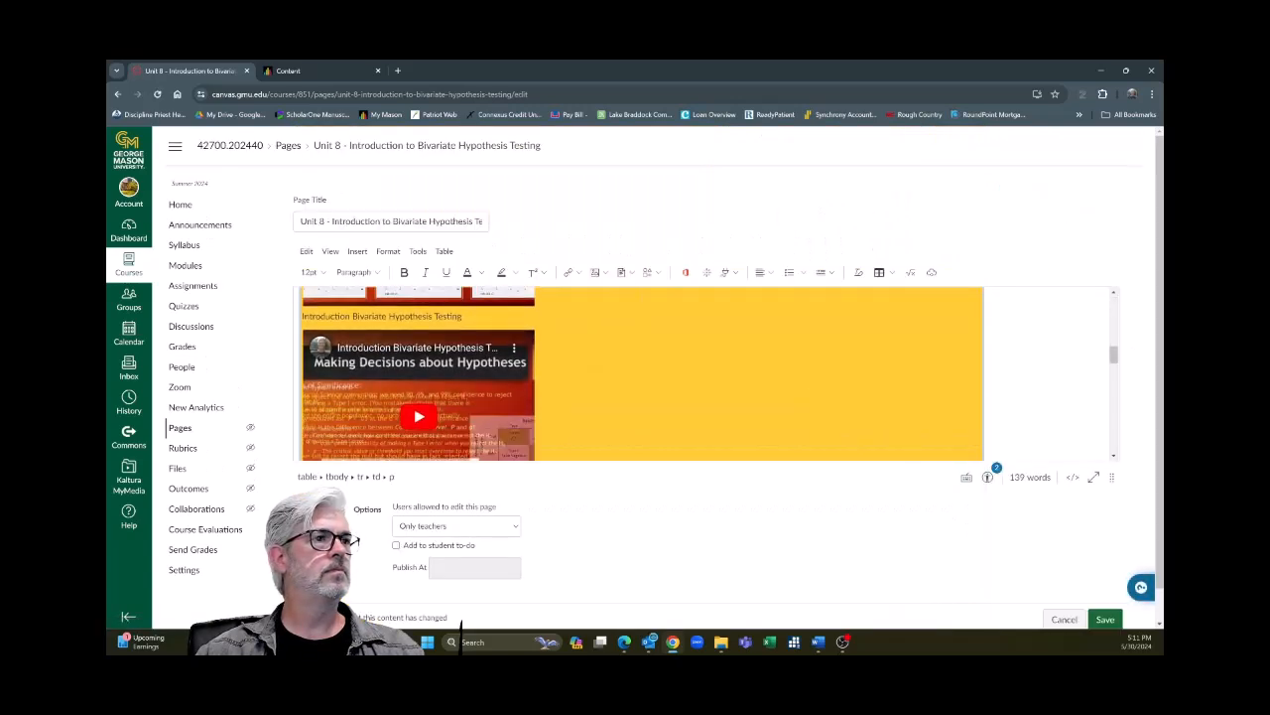
scroll(641, 373, "down", 5)
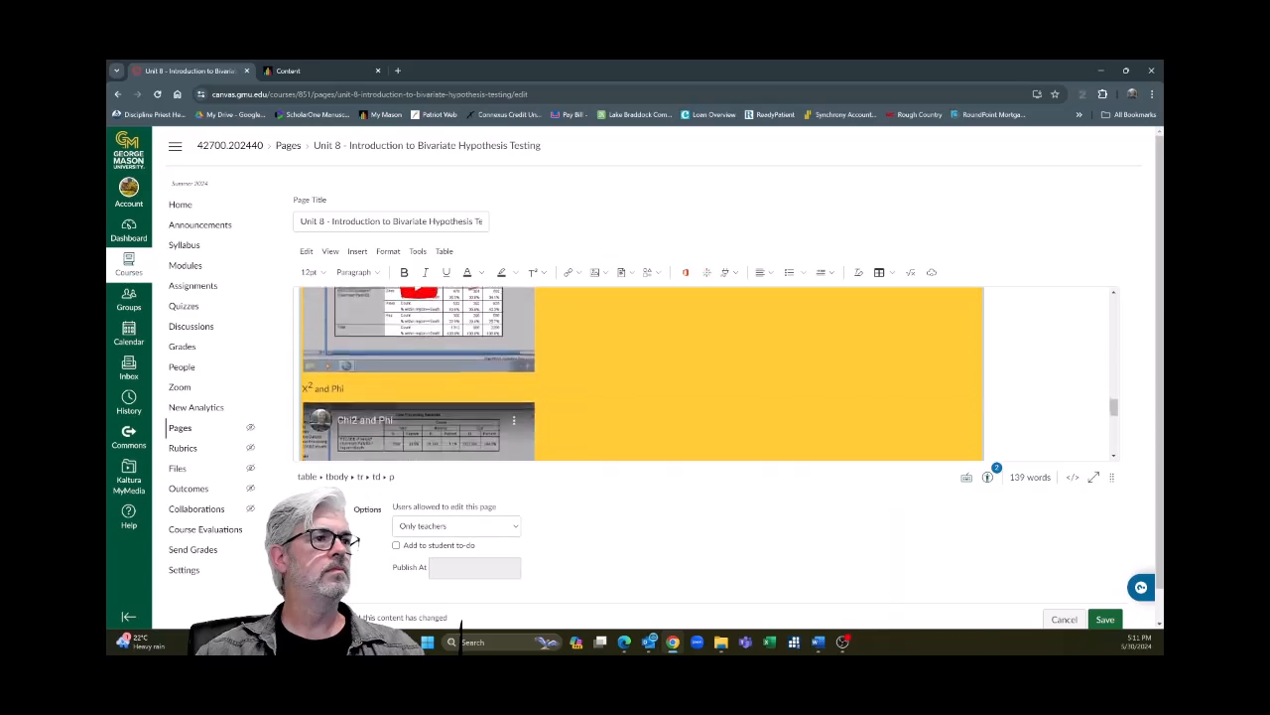
scroll(640, 373, "down", 1)
scroll(640, 373, "up", 1)
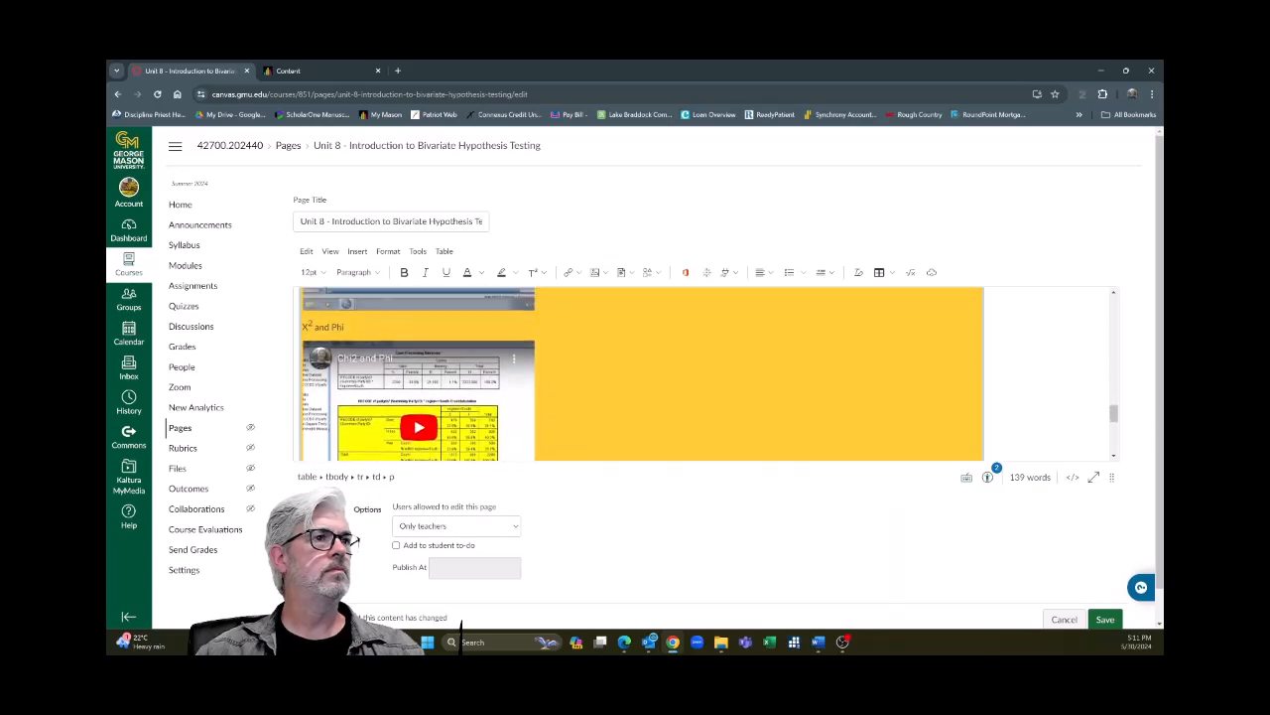
left_click(345, 327)
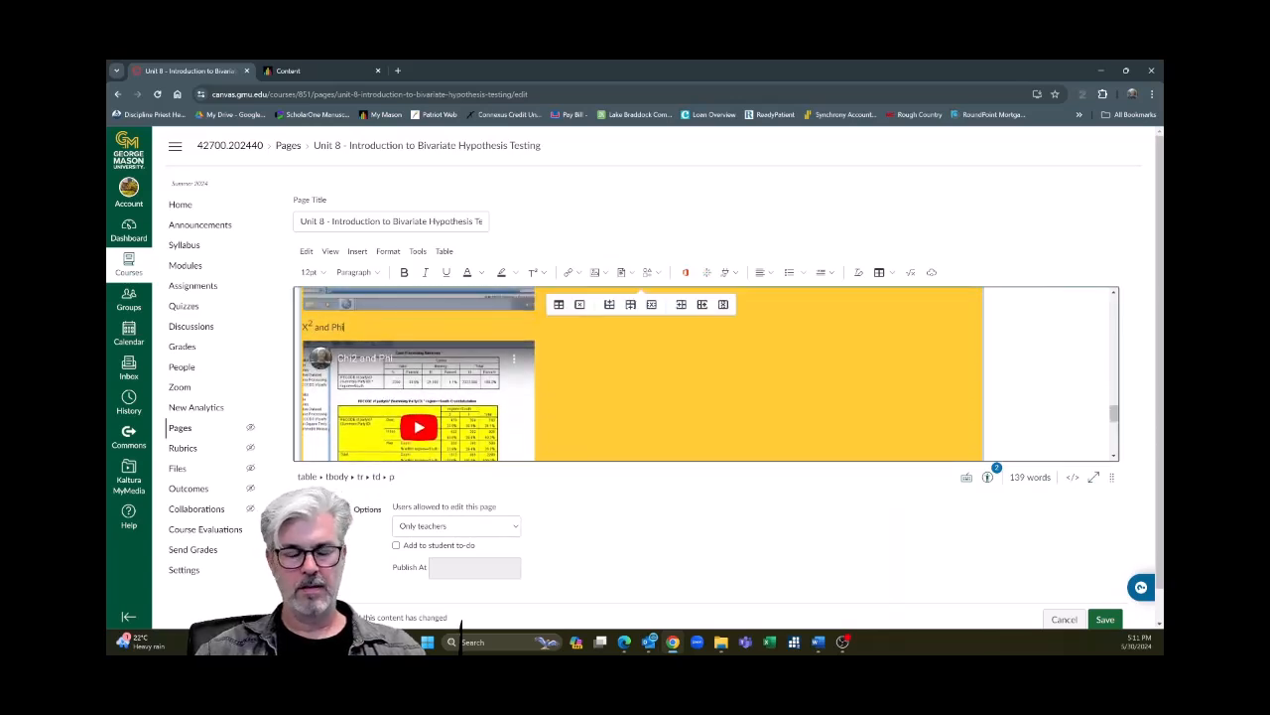
key("Down")
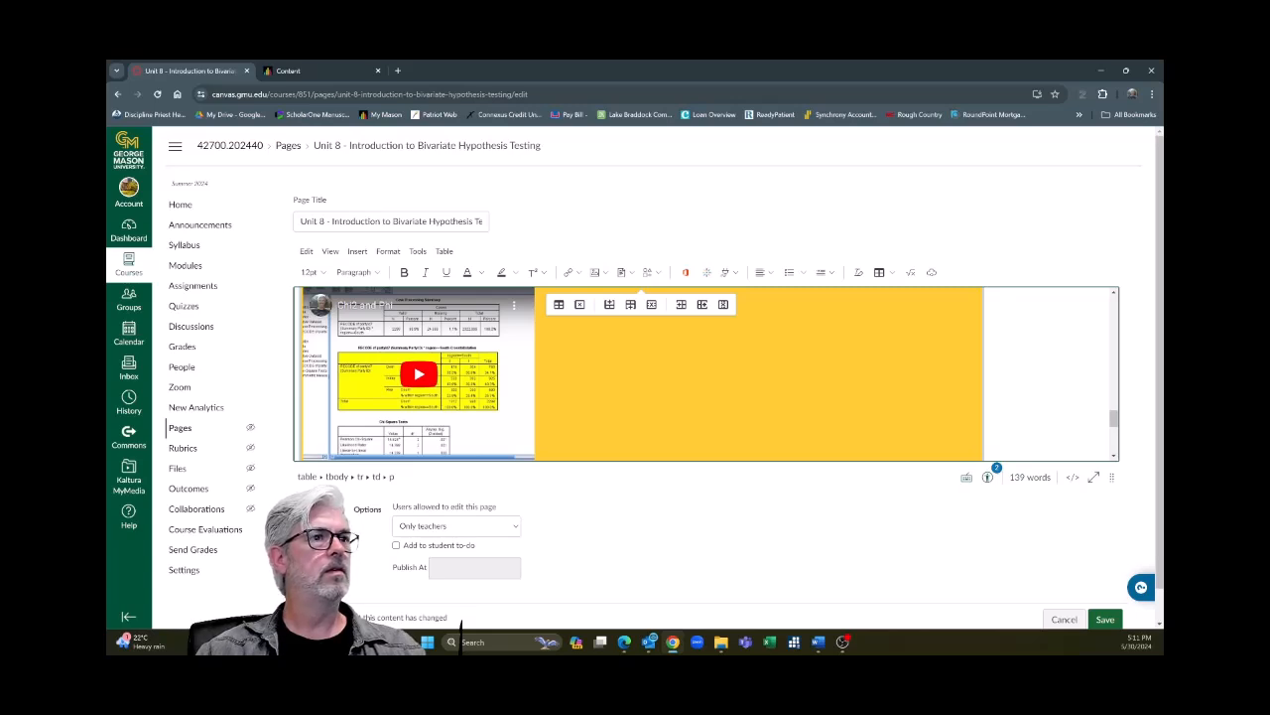
key("BackSpace")
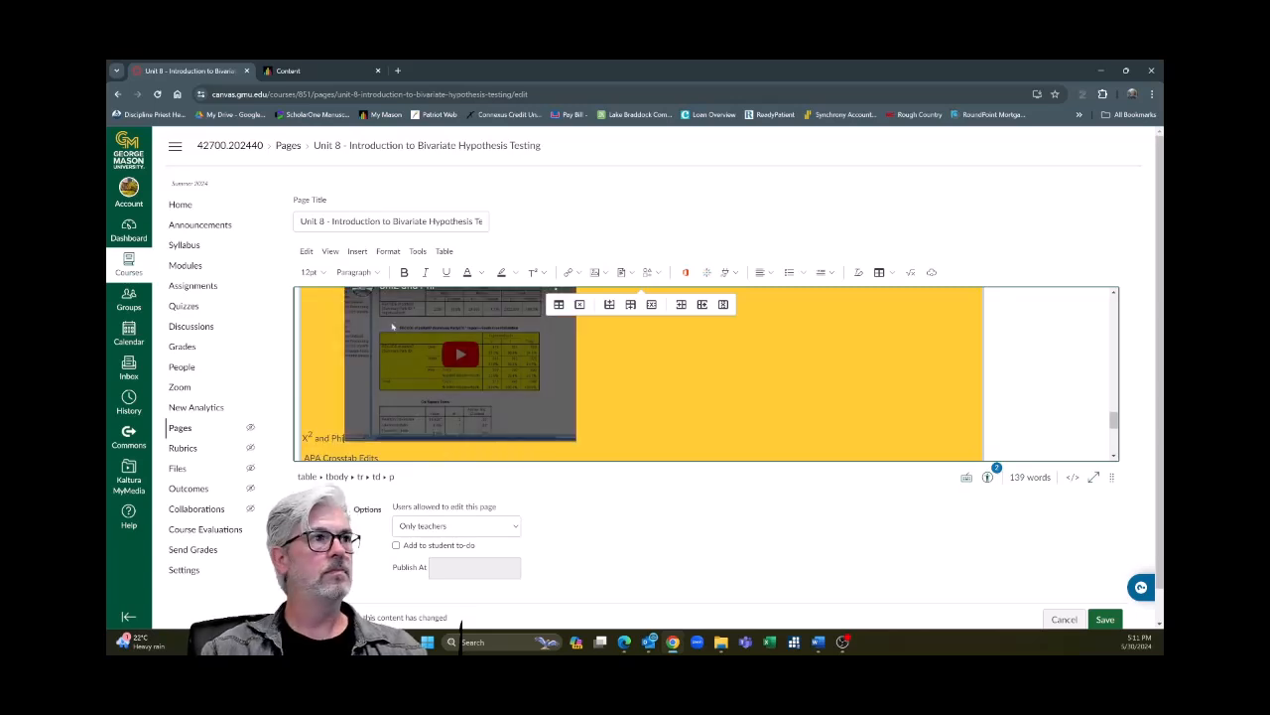
key("Return")
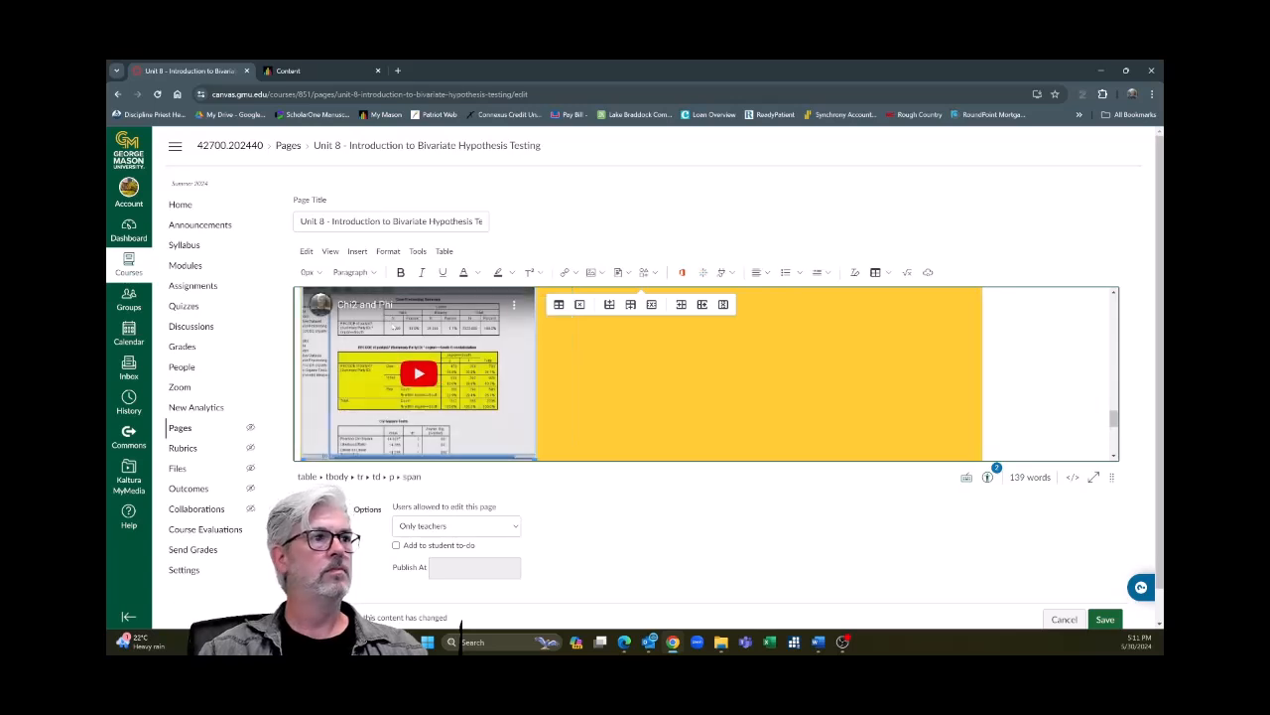
- Insert a blank line above the Videos heading and save the page
scroll(706, 374, "up", 5)
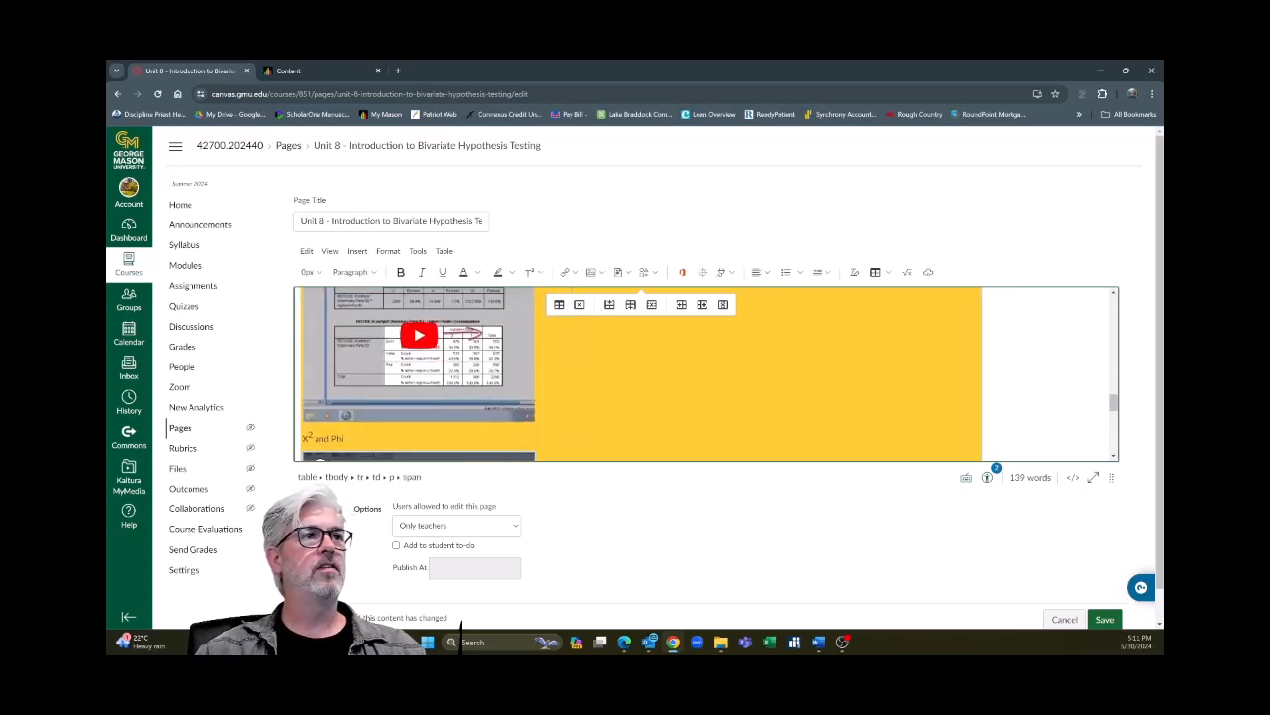
scroll(705, 373, "up", 5)
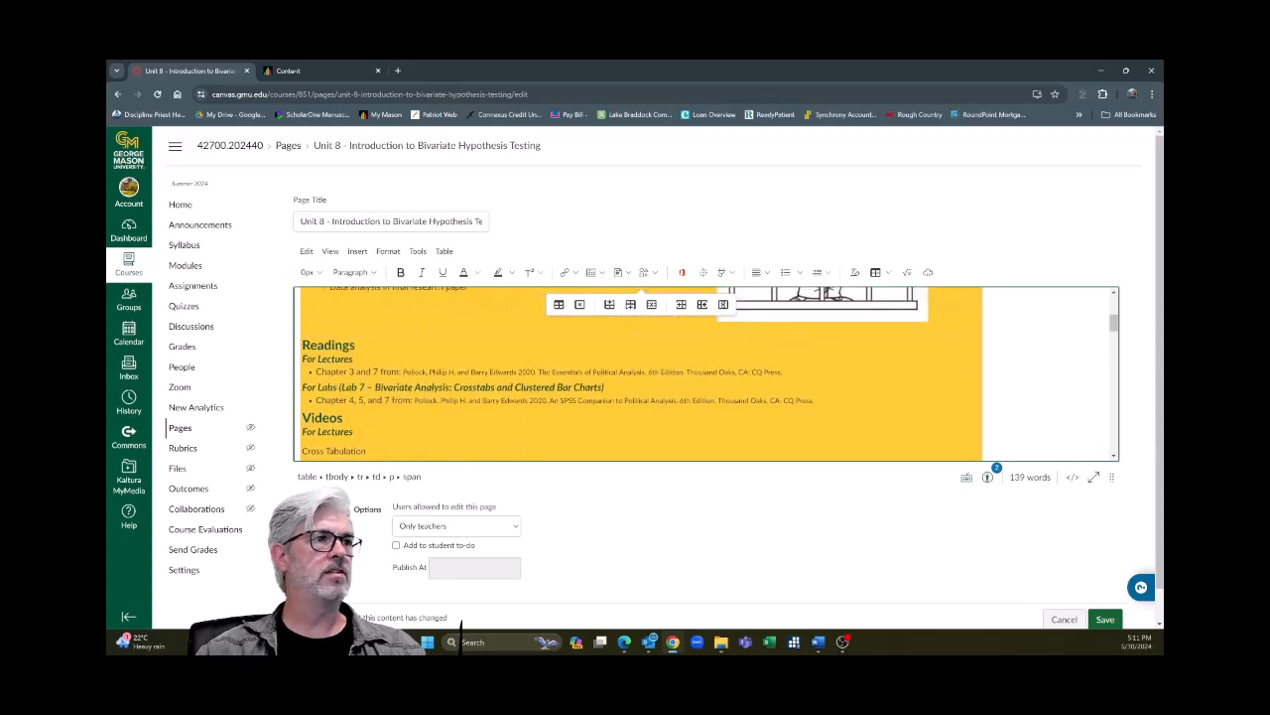
left_click(343, 418)
key("Return")
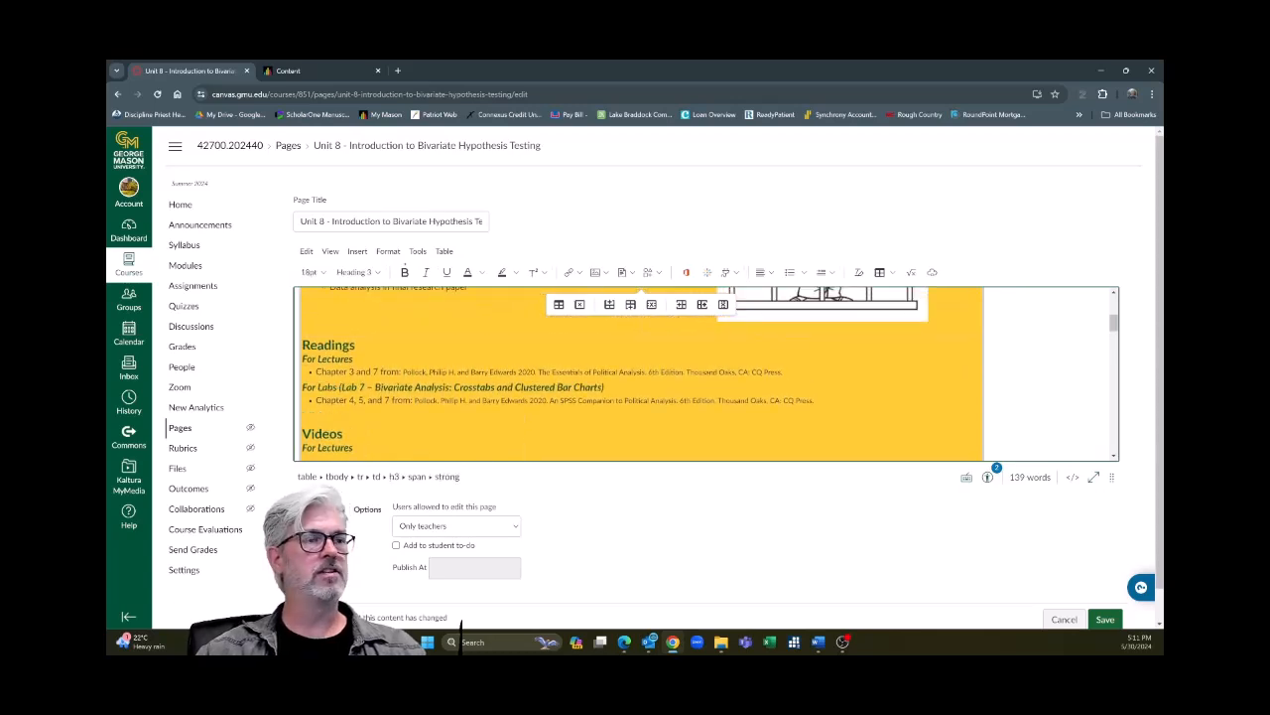
left_click(1110, 621)
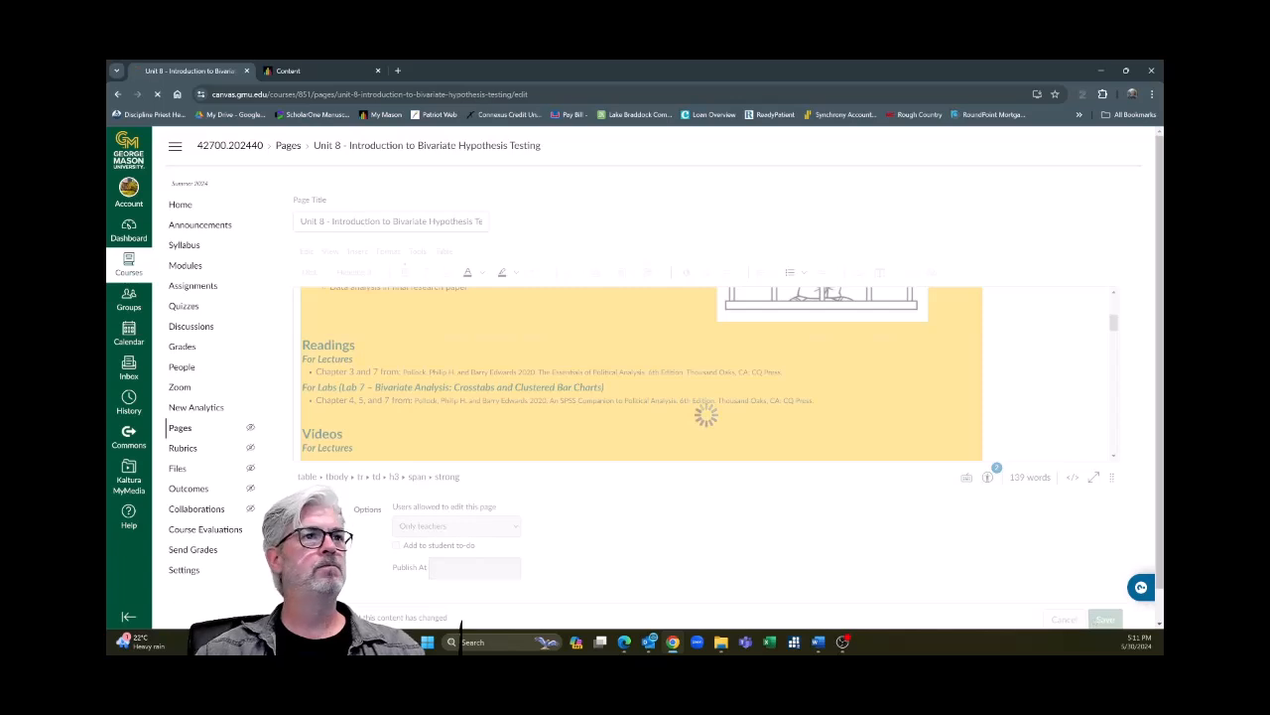
scroll(632, 390, "down", 3)
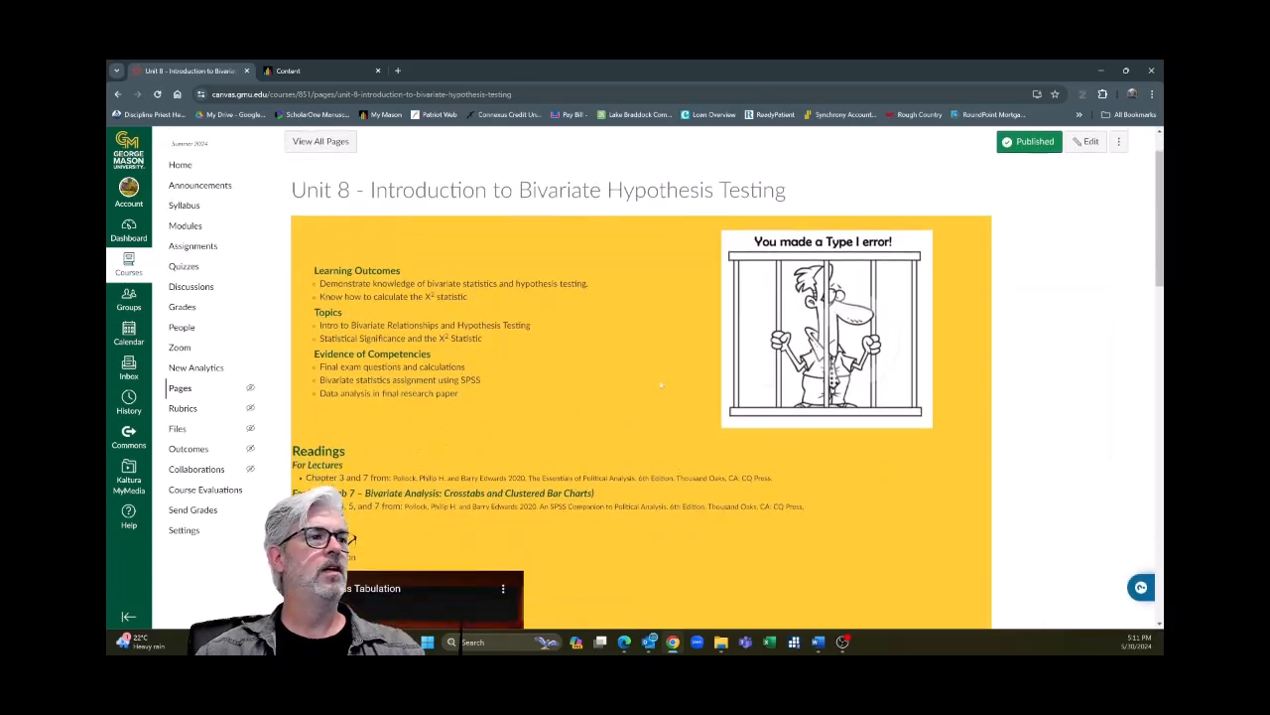
- Review the saved Unit 8 page from the learning outcomes and readings down to the APA Crosstab Edits video
scroll(632, 390, "down", 1)
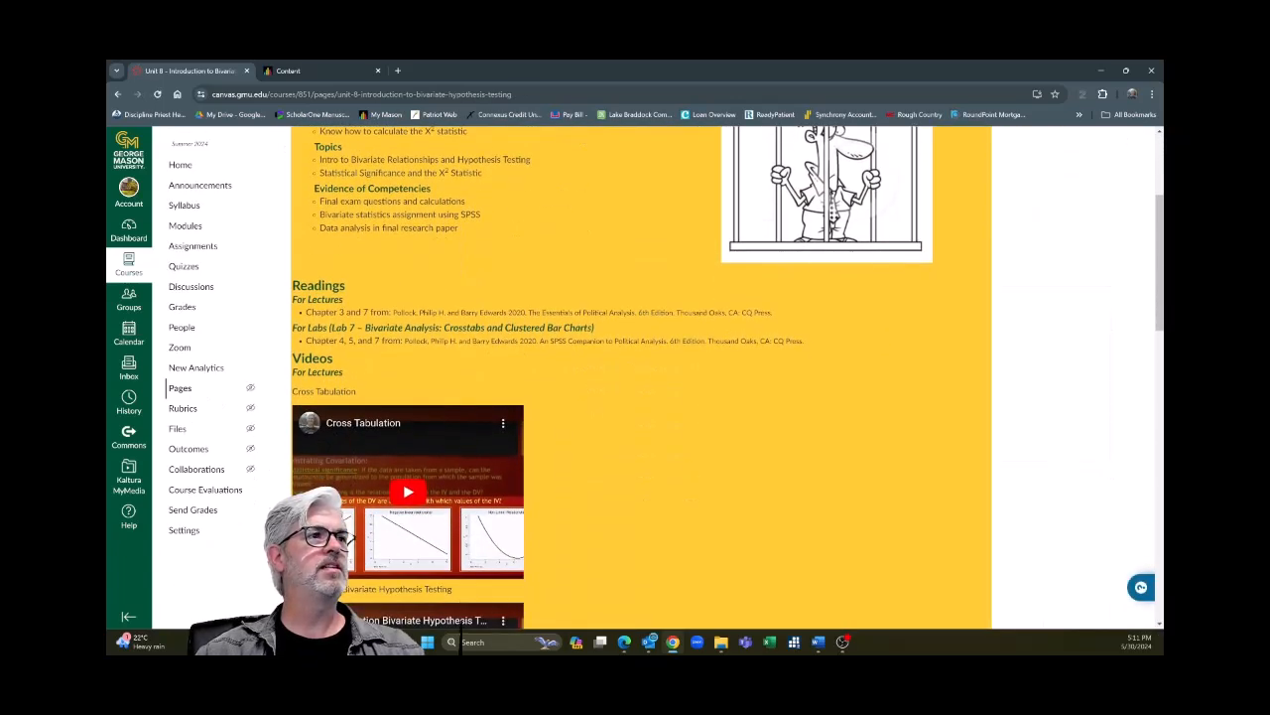
scroll(454, 391, "down", 10)
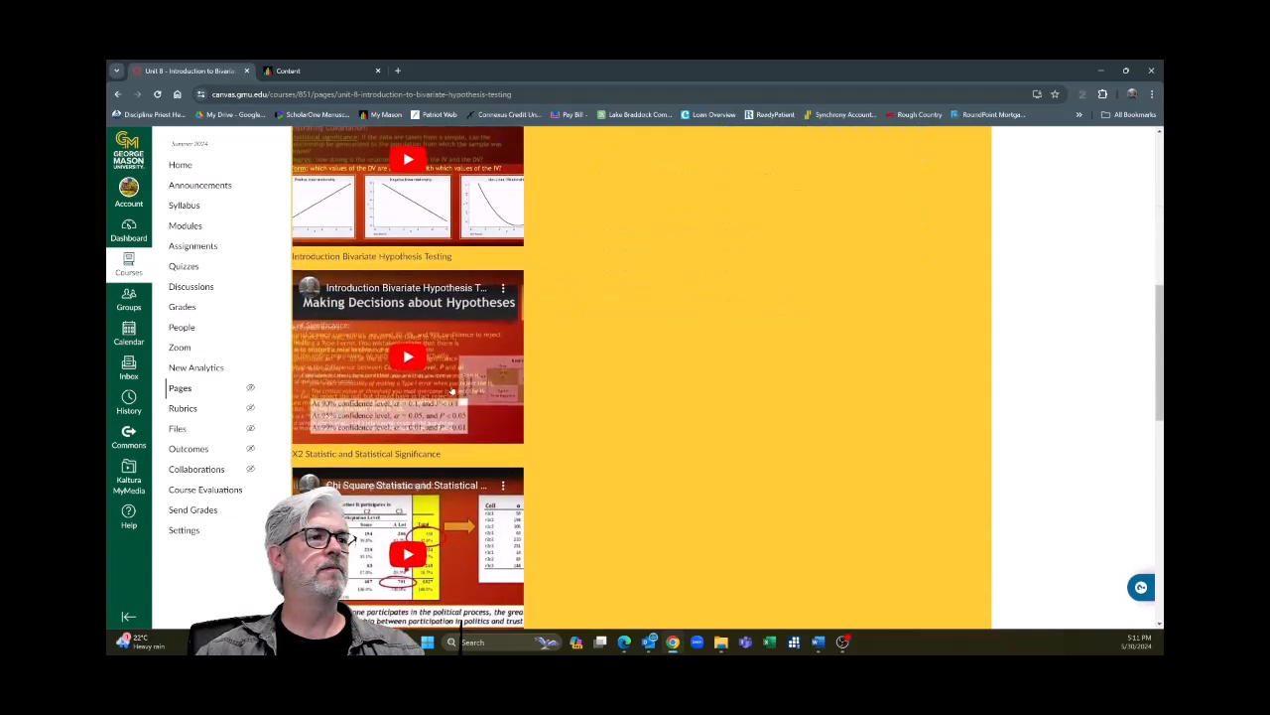
scroll(454, 391, "down", 9)
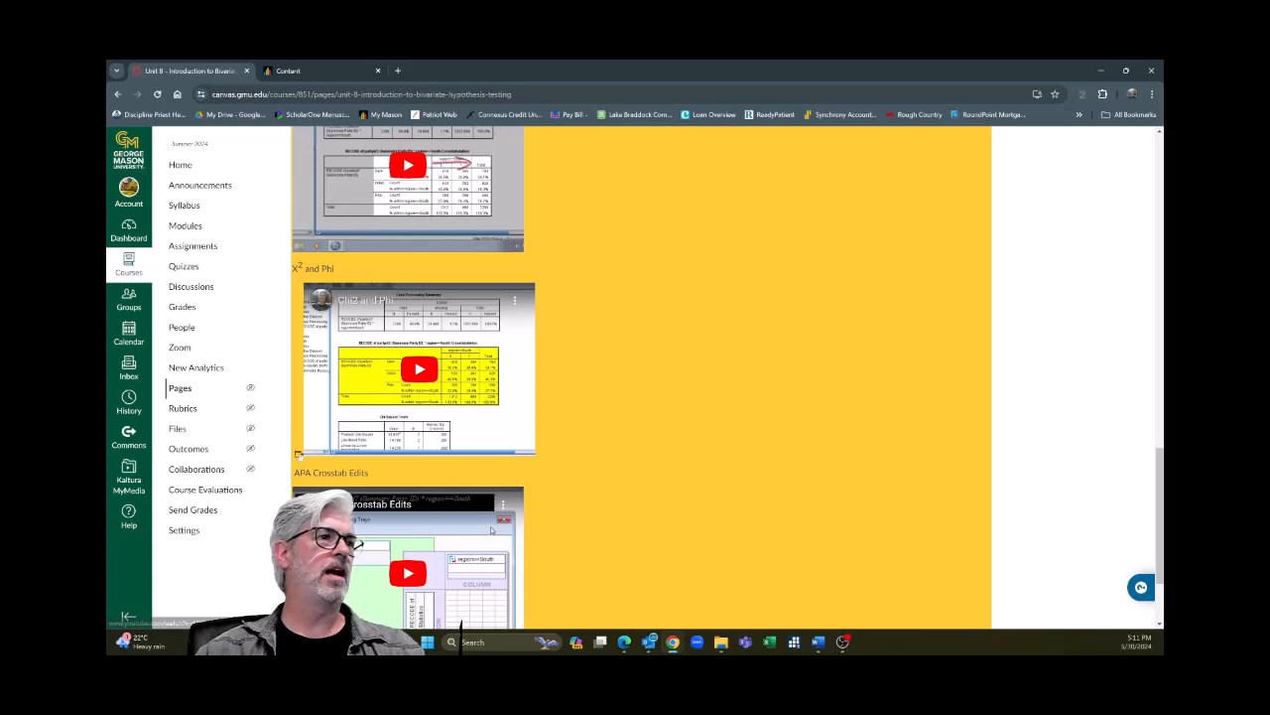
scroll(618, 442, "down", 2)
scroll(619, 441, "up", 15)
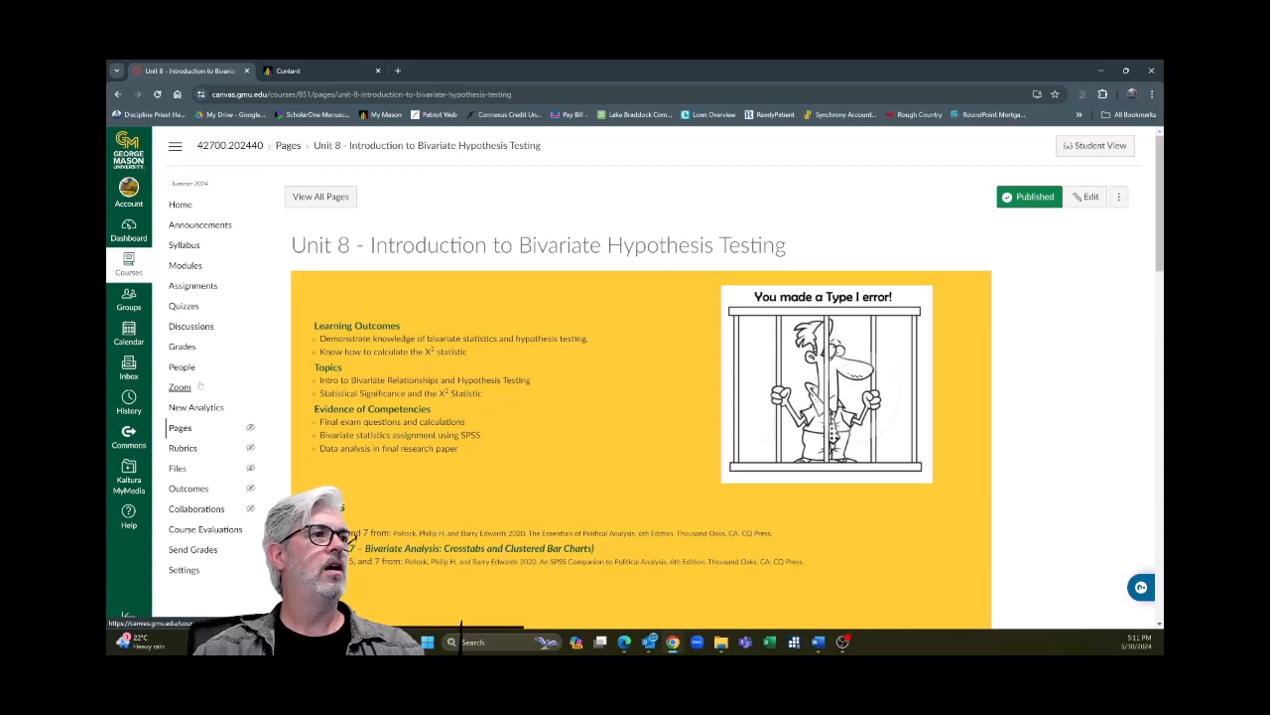
- Open the Unit 8 and Week 8 pages in turn from the course modules to compare them, returning to the module list
left_click(185, 266)
scroll(637, 322, "down", 10)
scroll(638, 327, "down", 10)
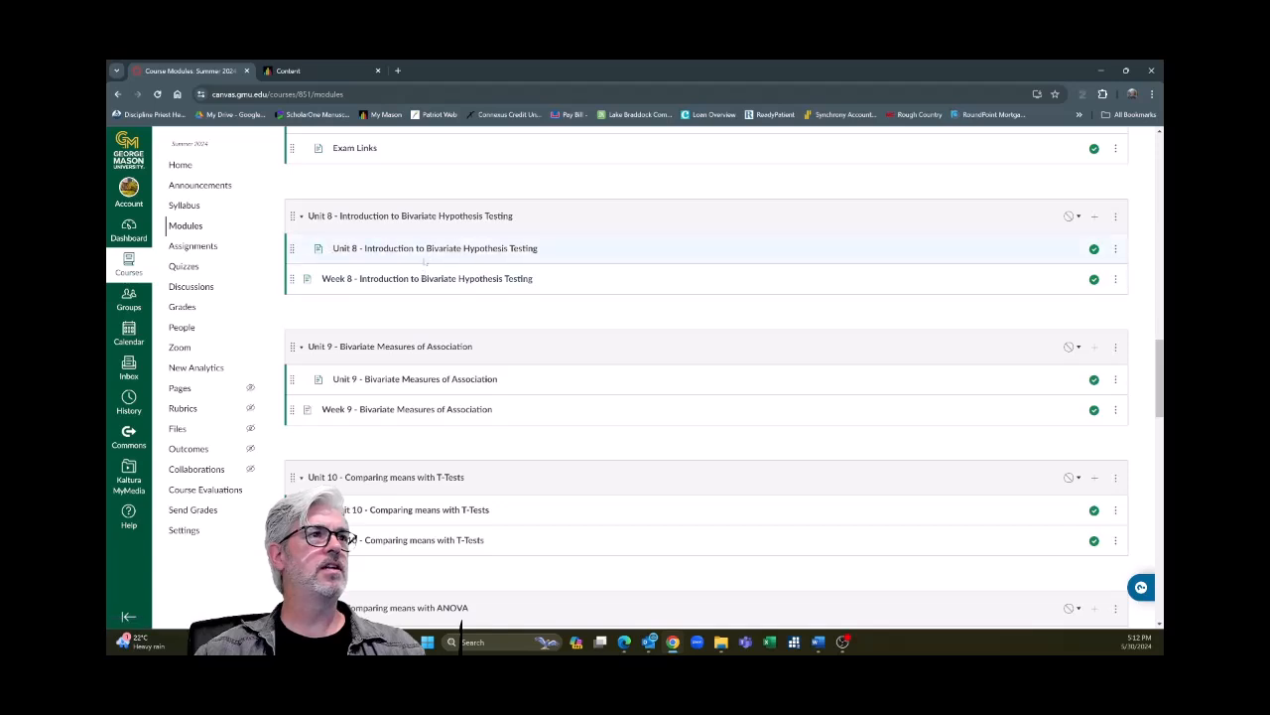
left_click(432, 248)
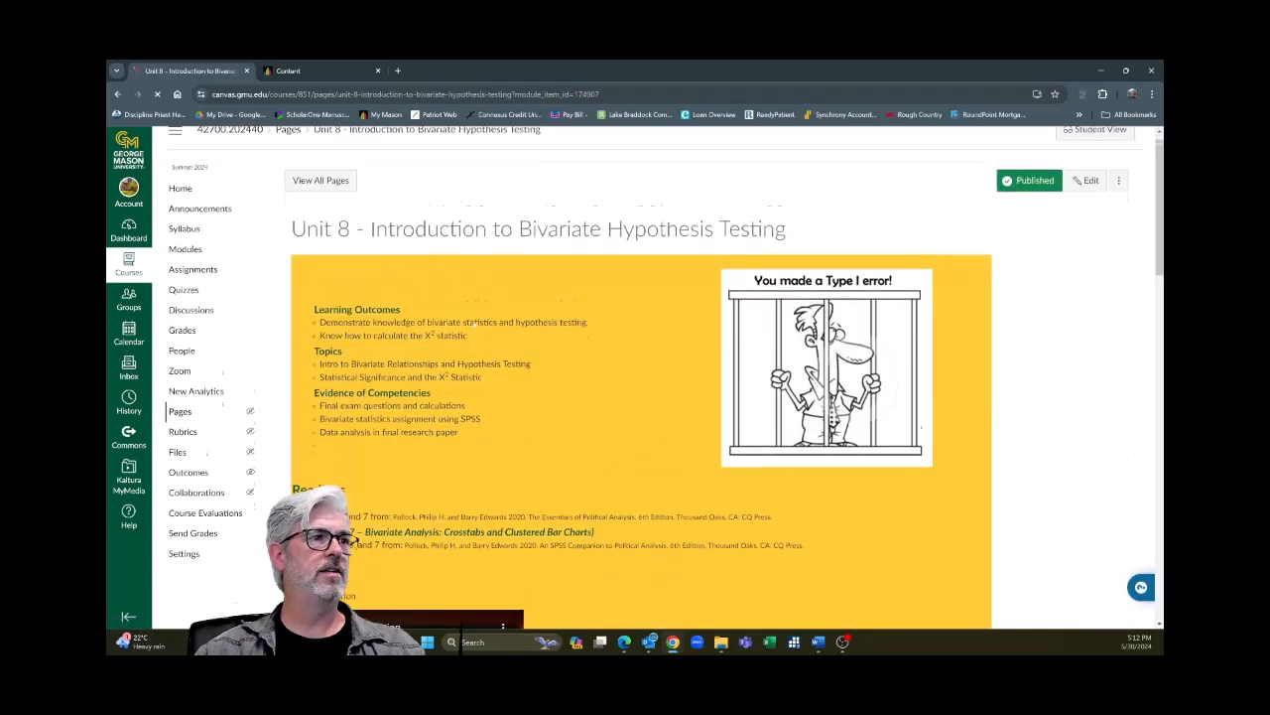
left_click(117, 94)
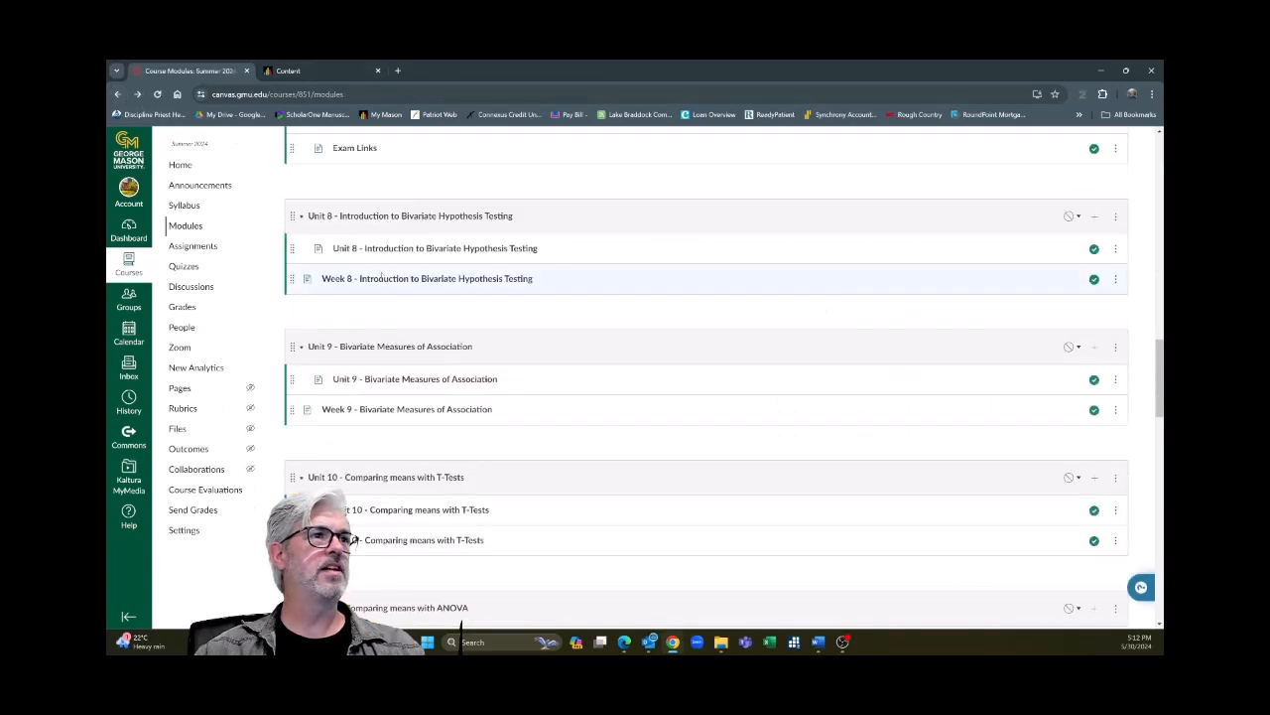
left_click(401, 283)
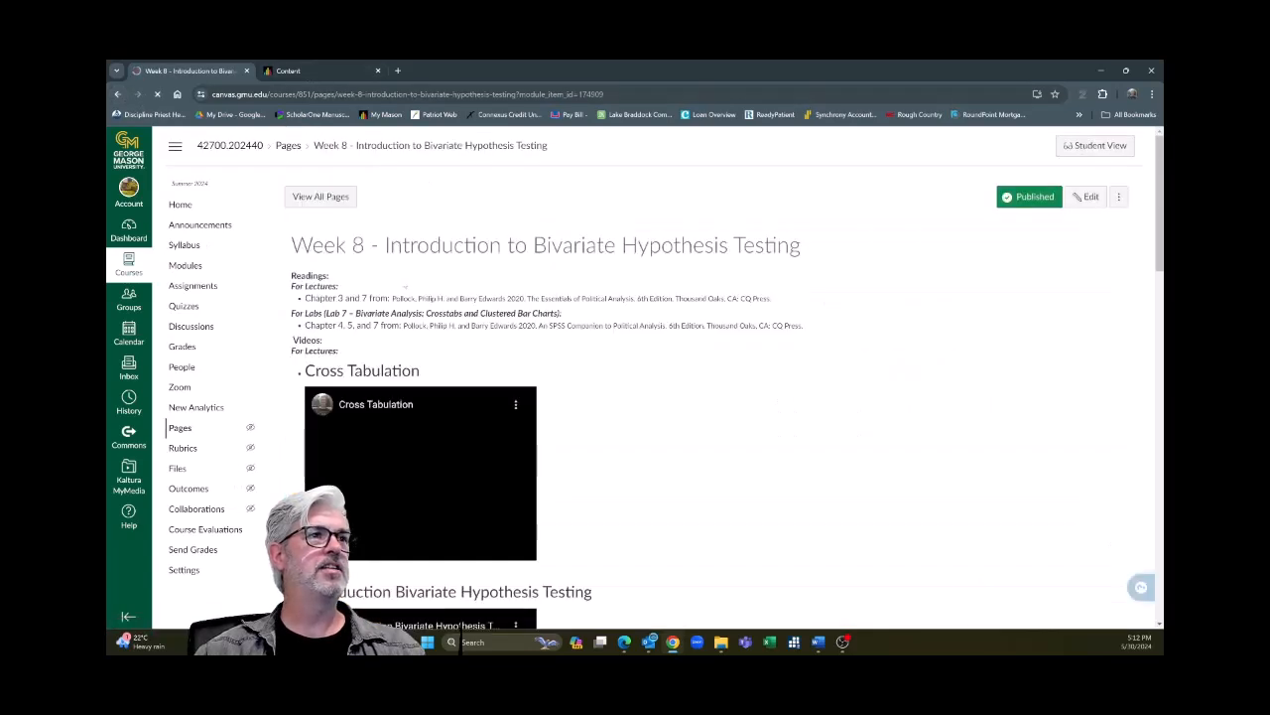
left_click(117, 95)
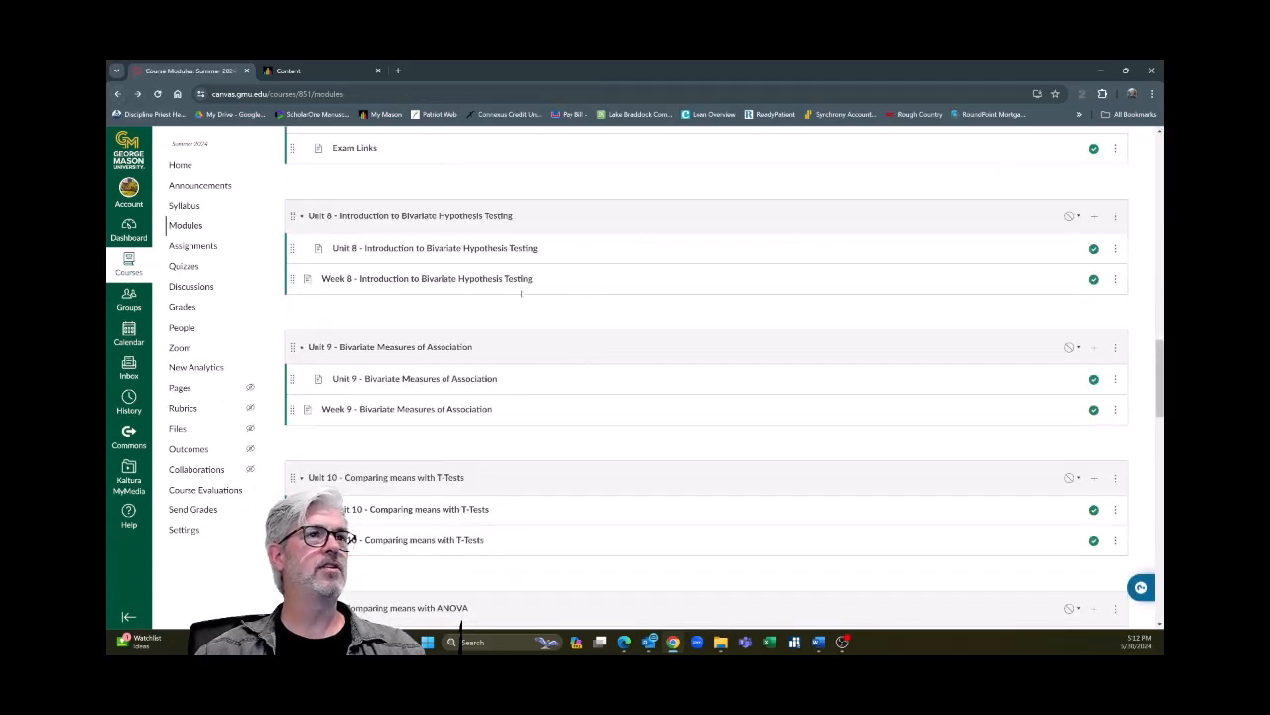
- Remove the Week 8 - Introduction to Bivariate Hypothesis Testing item from the Unit 8 module
left_click(1116, 280)
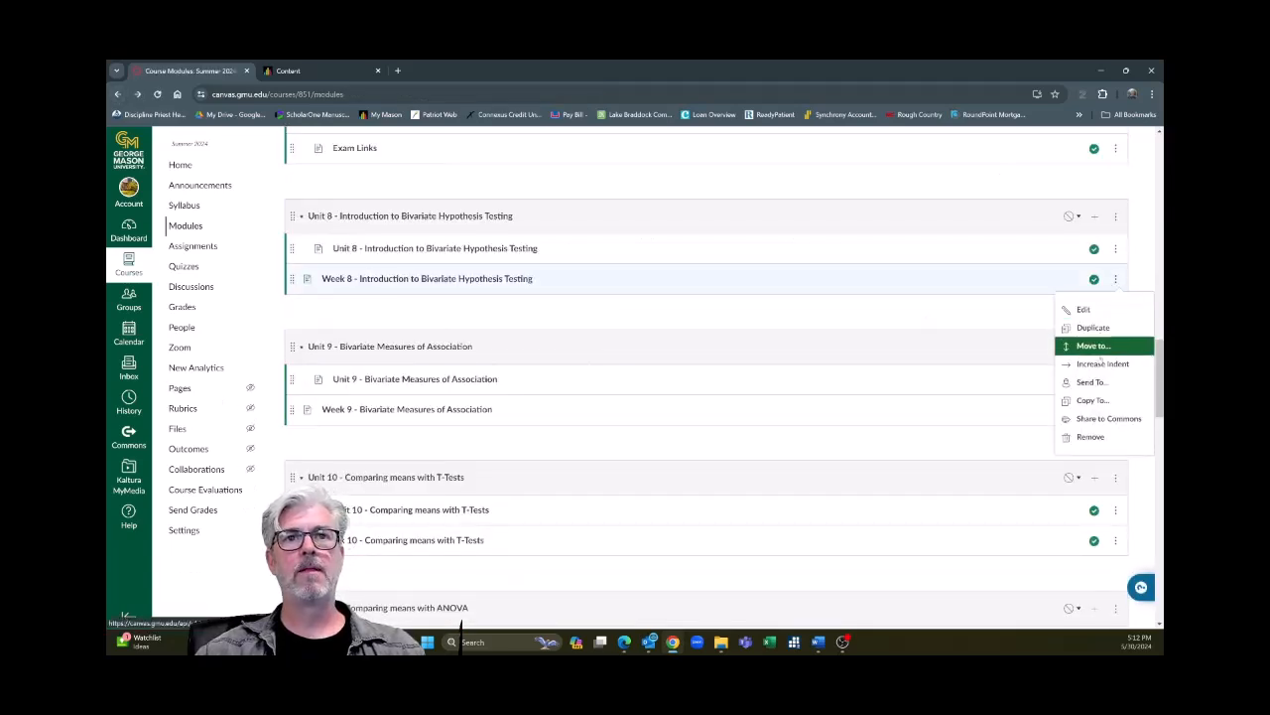
left_click(1092, 436)
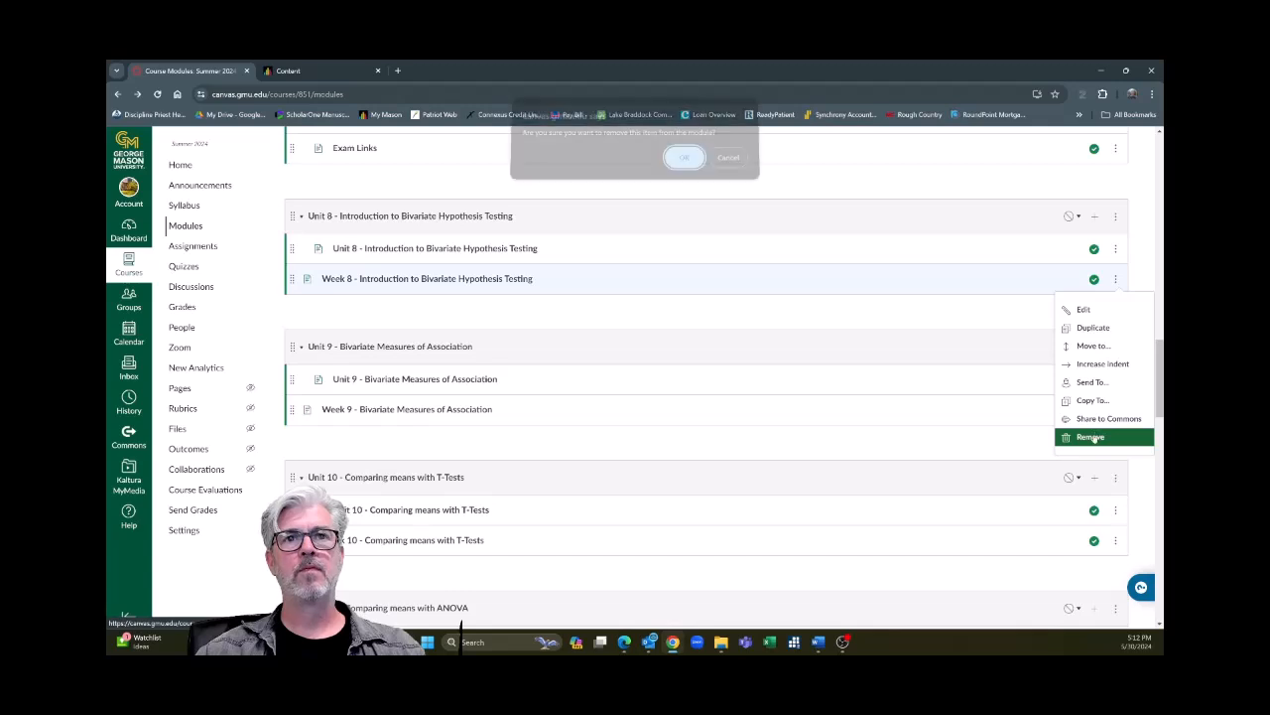
left_click(687, 165)
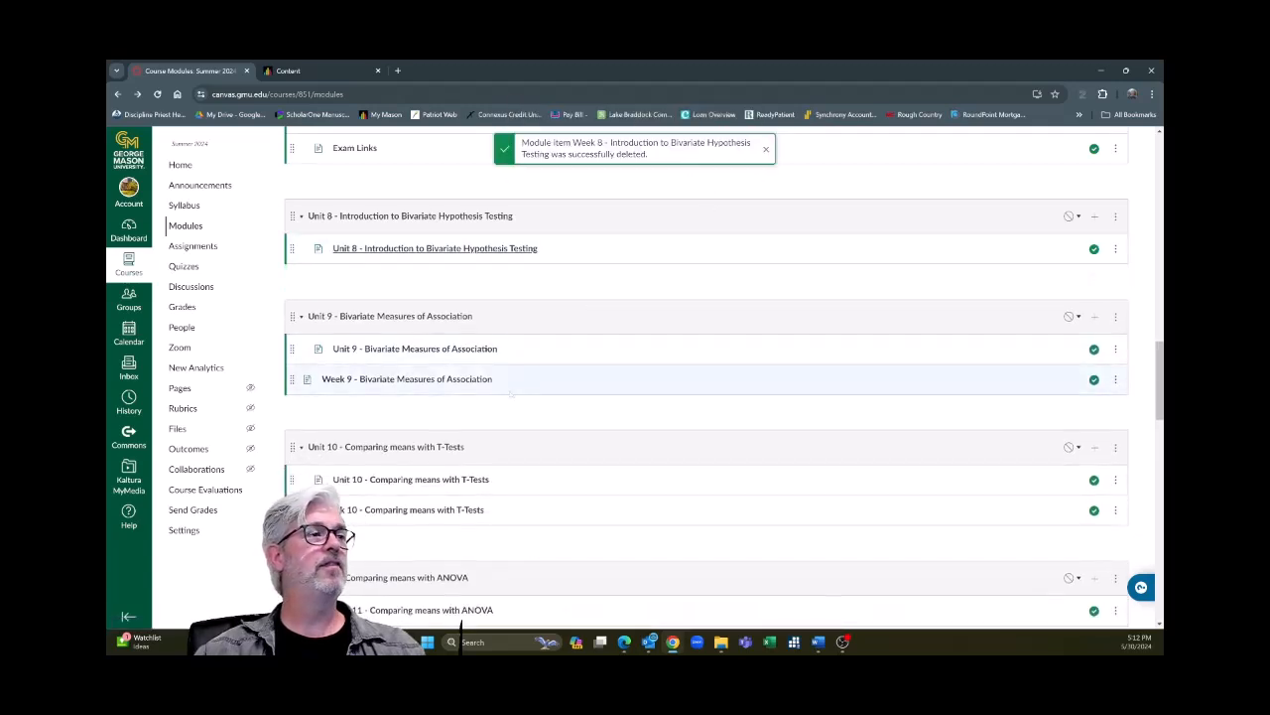
- Open the course syllabus and examine the module schedule for the weekly unit and discussion board links
scroll(512, 394, "up", 10)
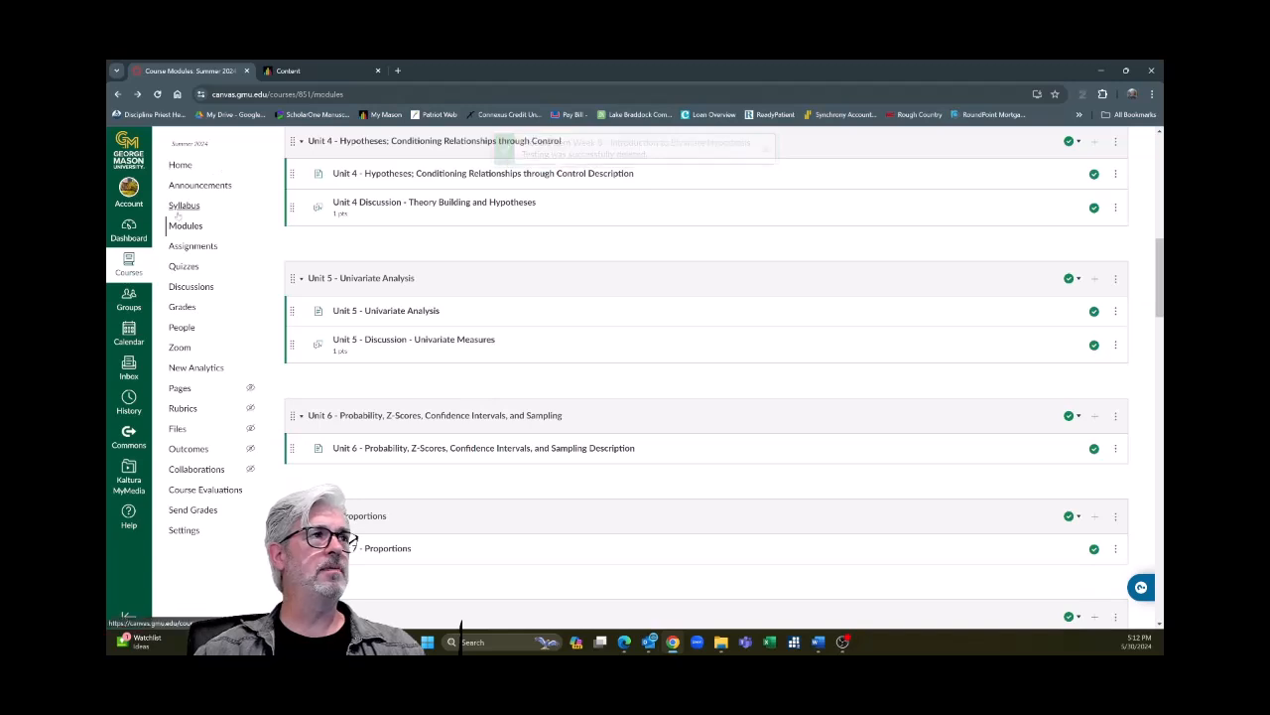
left_click(183, 205)
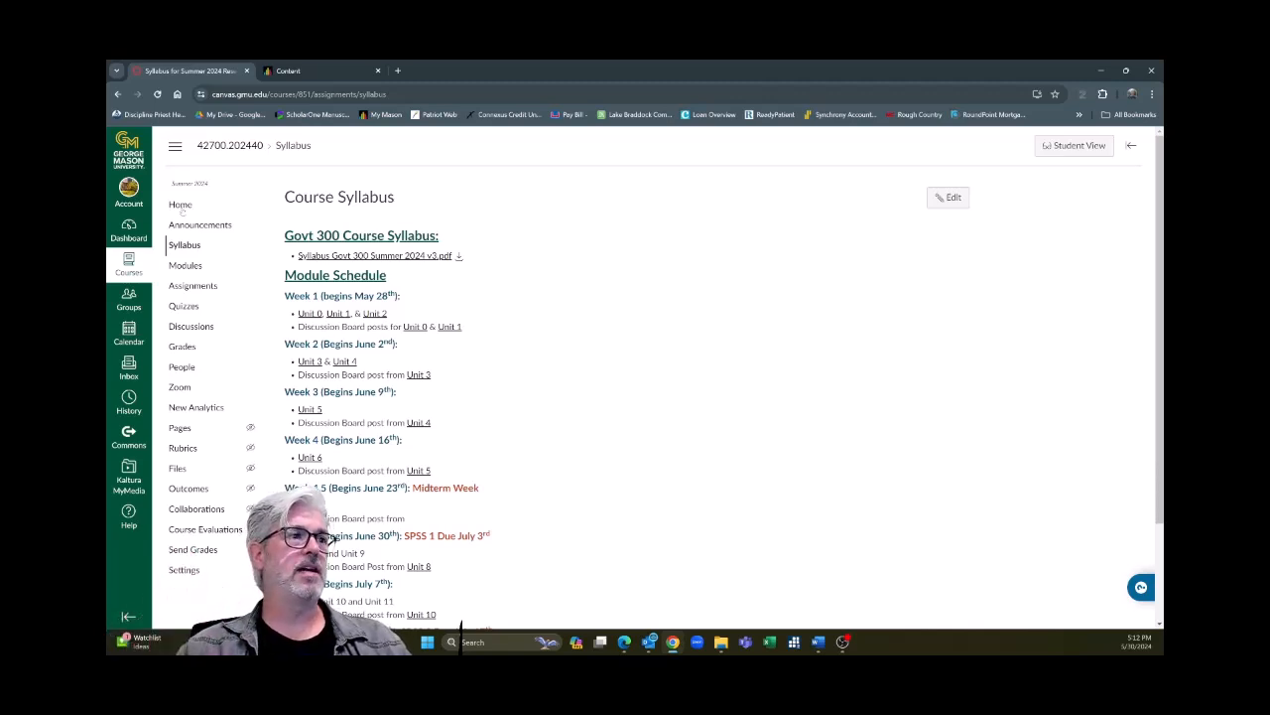
scroll(563, 479, "down", 1)
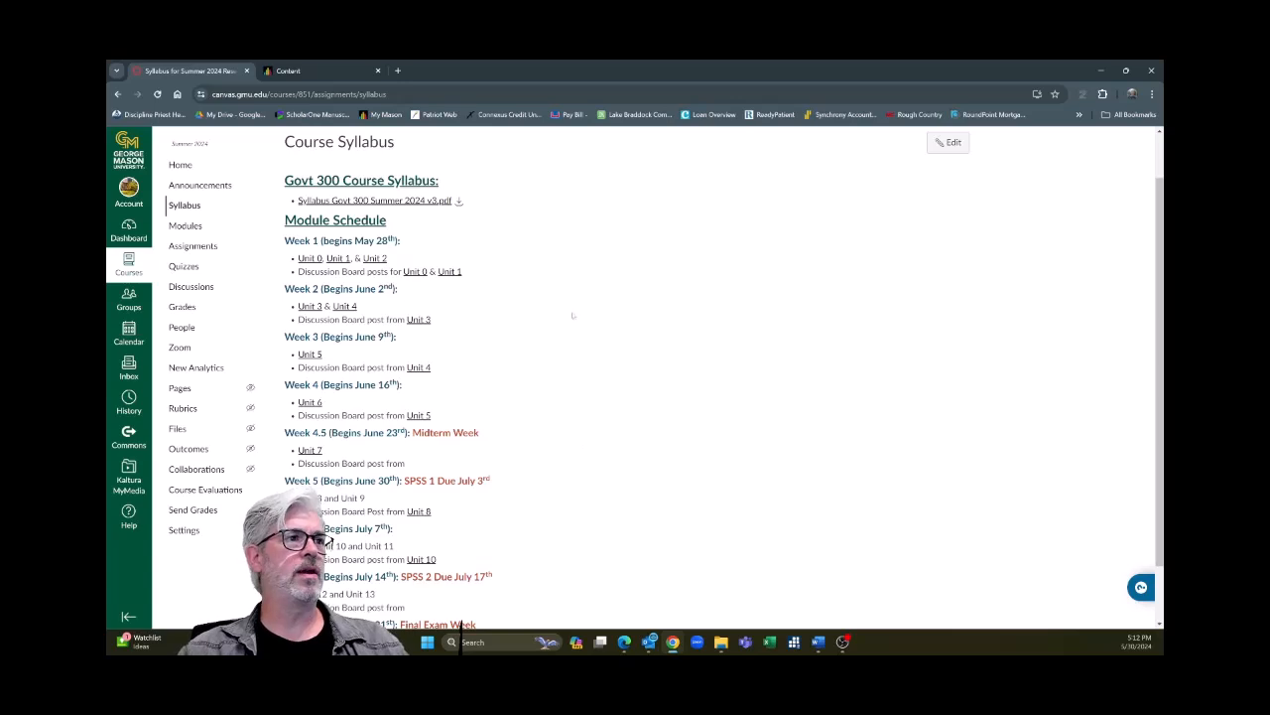
scroll(546, 288, "down", 1)
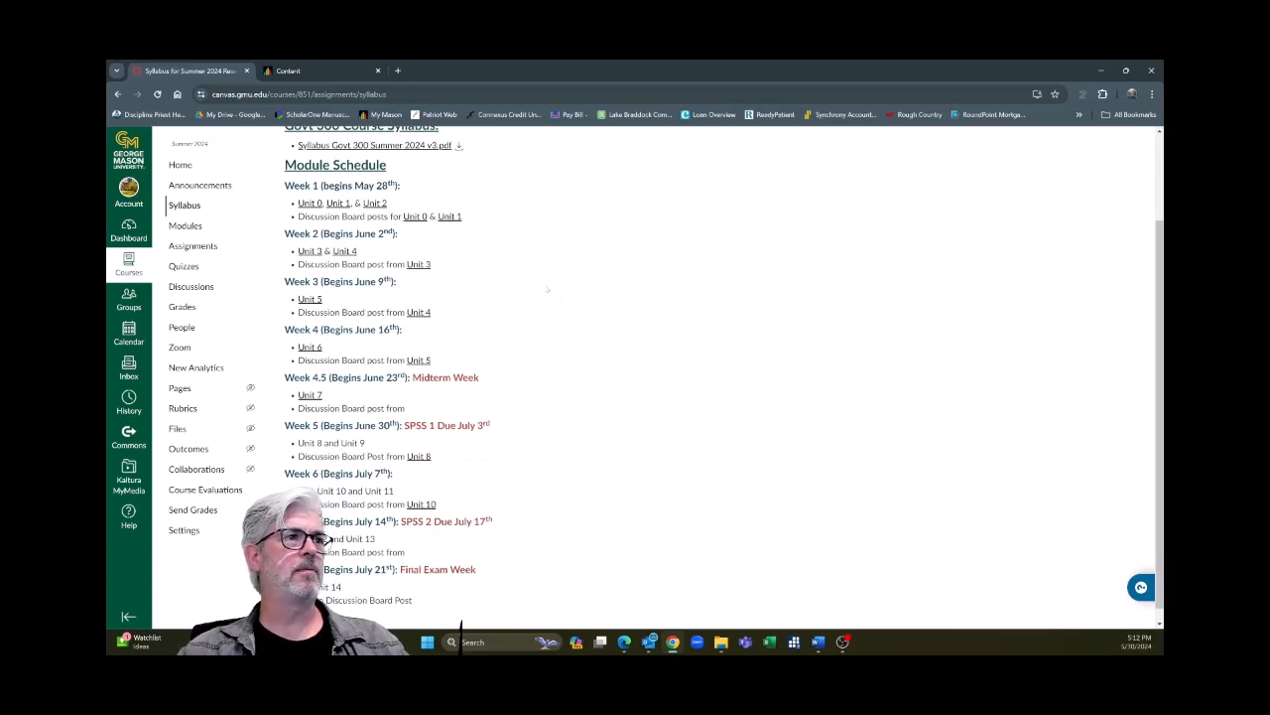
scroll(546, 289, "up", 2)
scroll(546, 290, "down", 1)
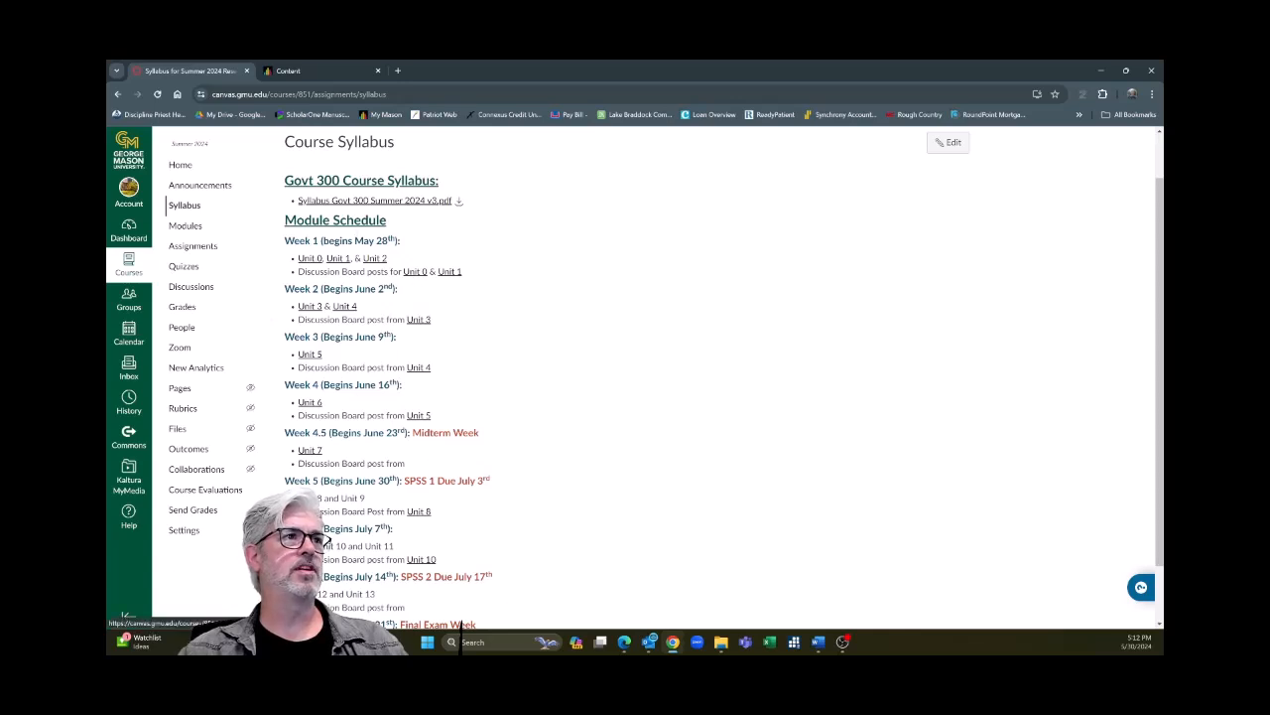
scroll(461, 350, "down", 1)
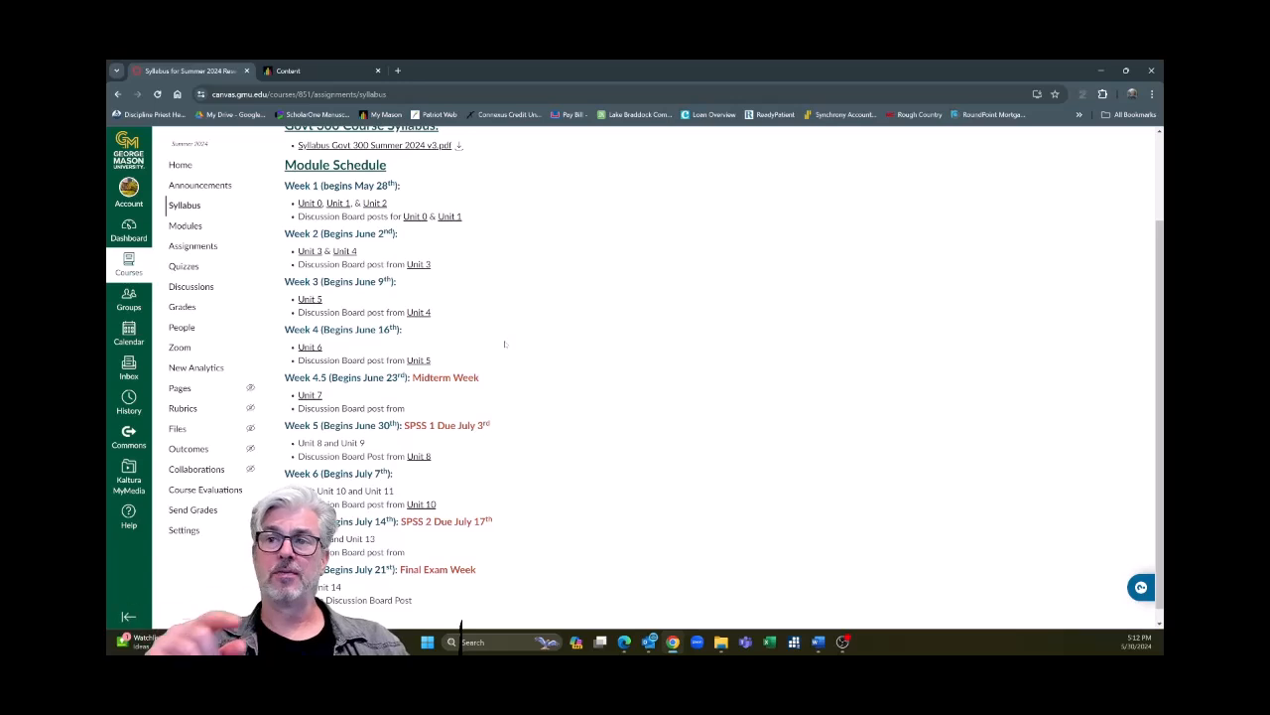
scroll(502, 361, "up", 2)
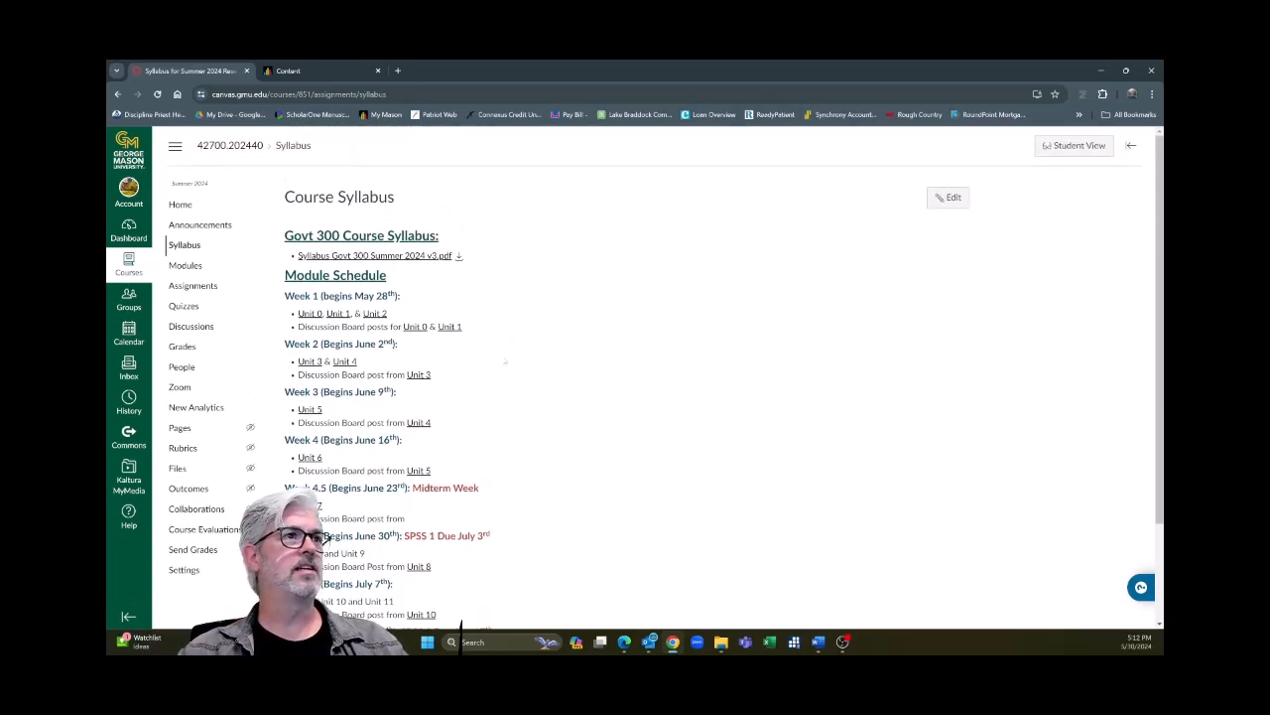
- Open the course syllabus for editing at the Week 5 entry of the module schedule
left_click(950, 198)
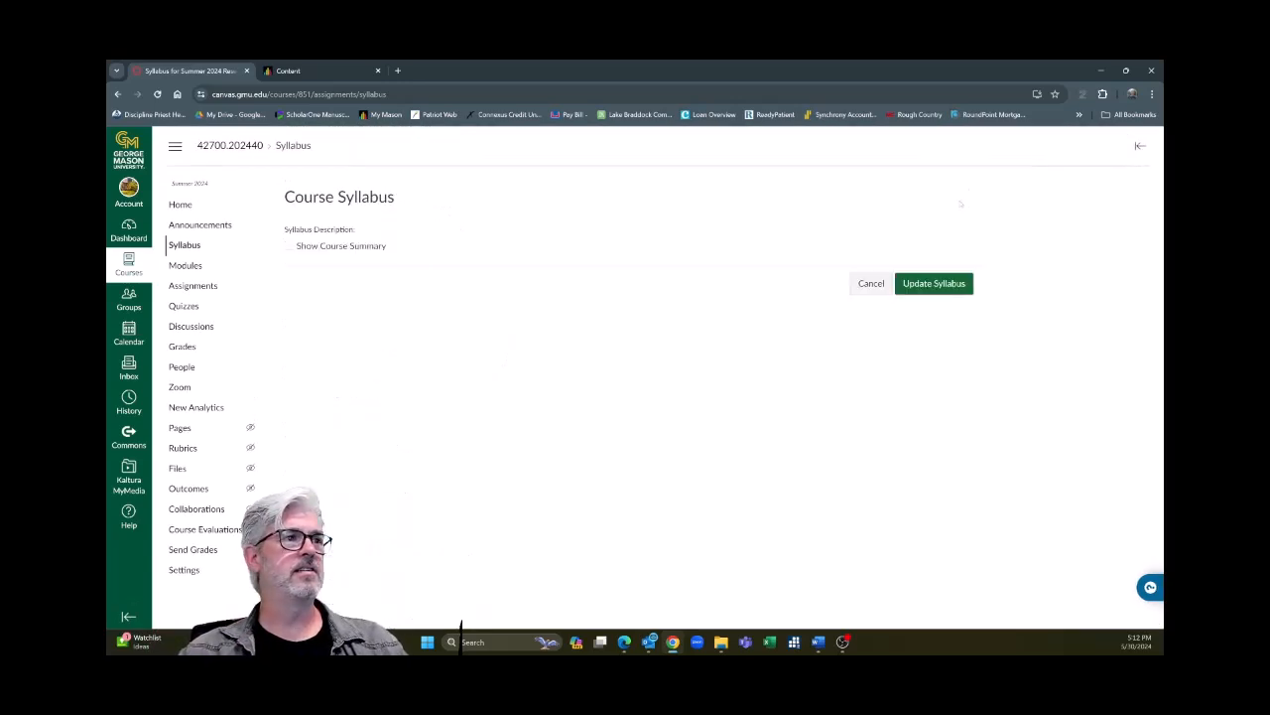
scroll(632, 372, "down", 2)
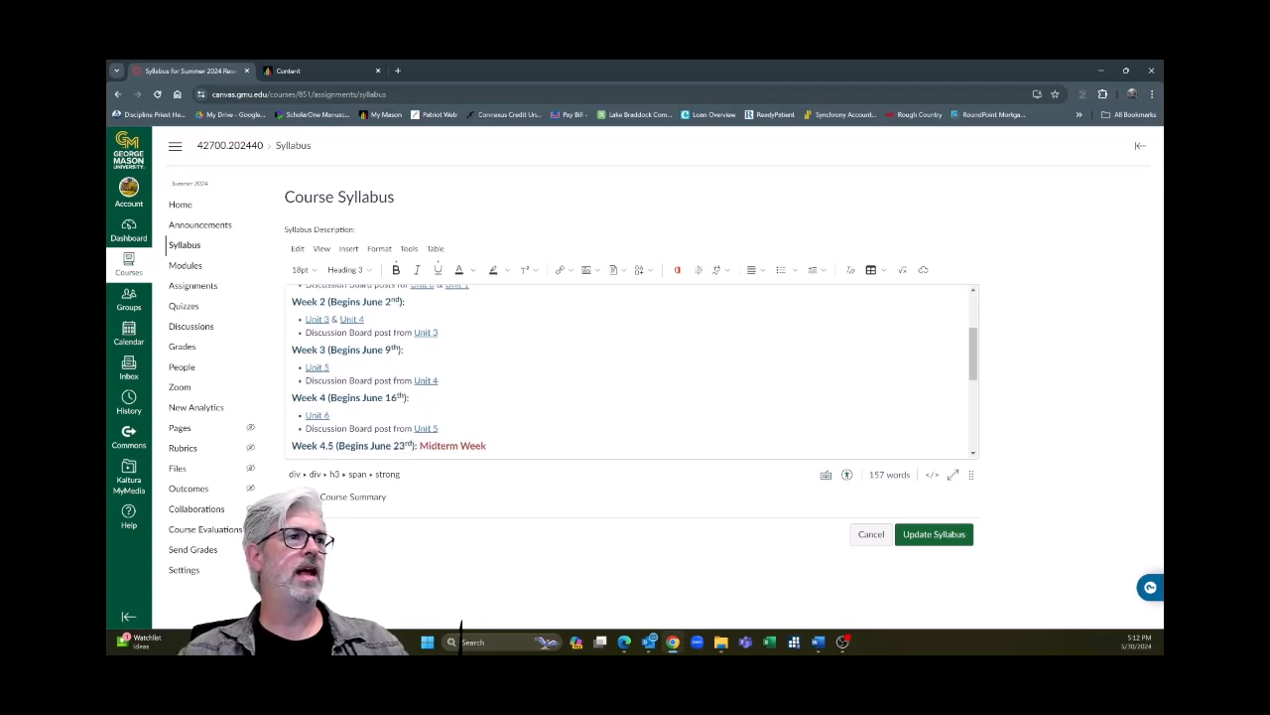
scroll(631, 372, "down", 4)
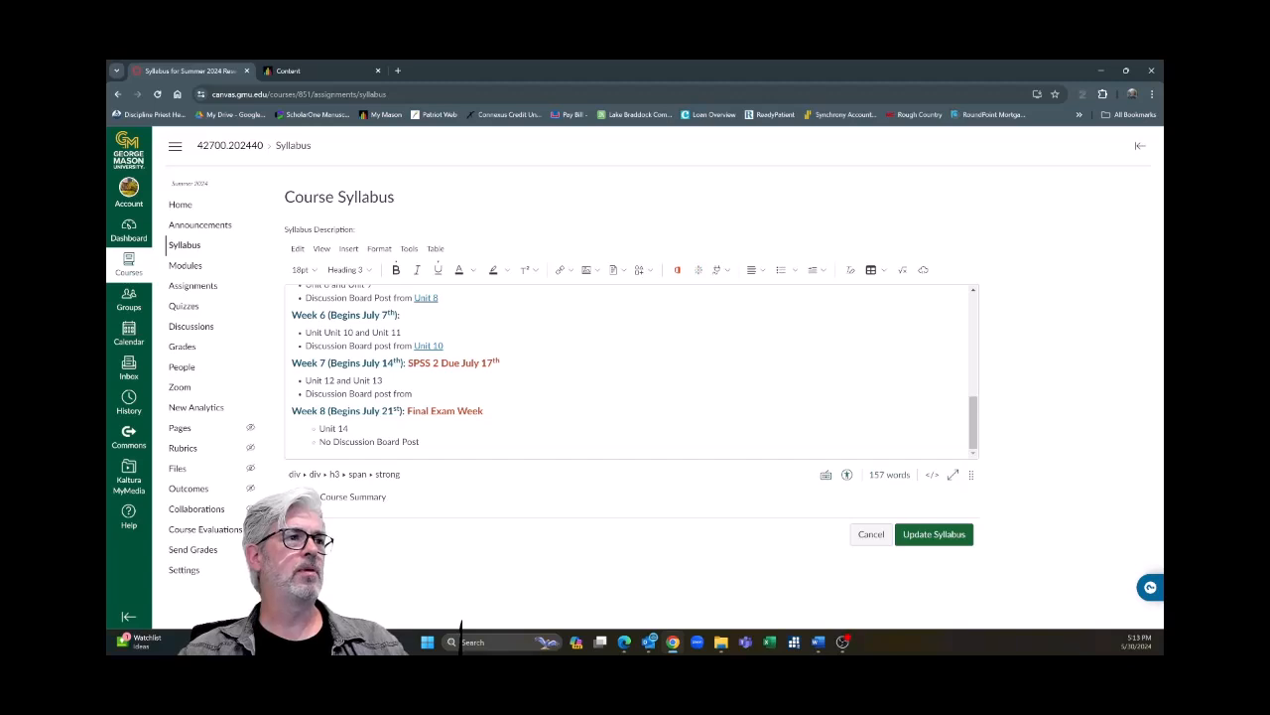
scroll(631, 372, "up", 2)
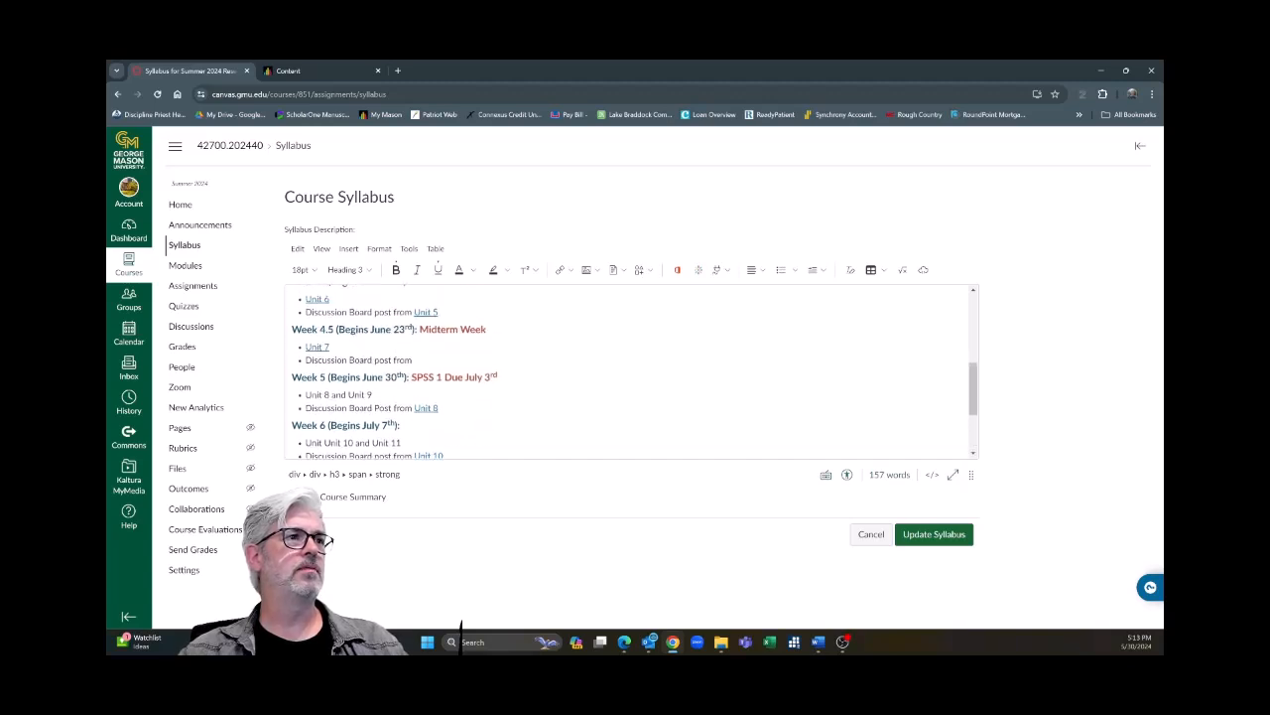
- Link the text Unit 8 under Week 5 to the Unit 8 - Introduction to Bivariate Hypothesis Testing module
left_click_drag(331, 395, 305, 395)
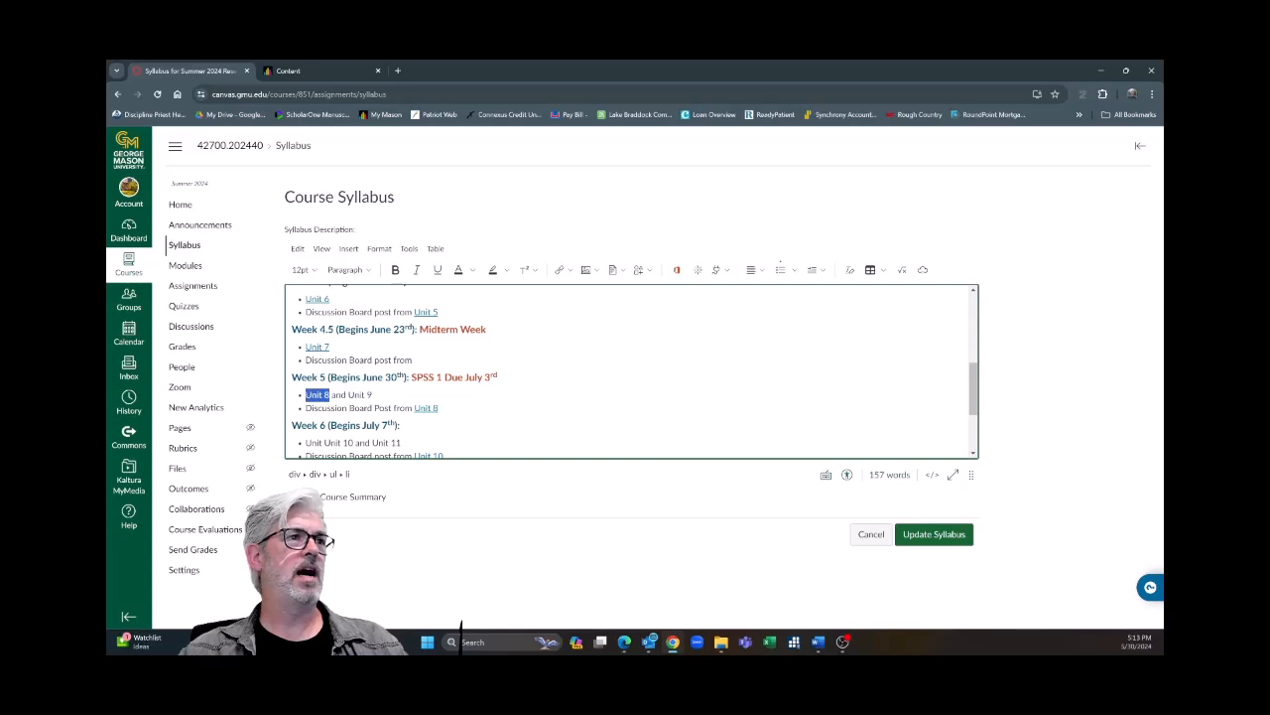
left_click(561, 271)
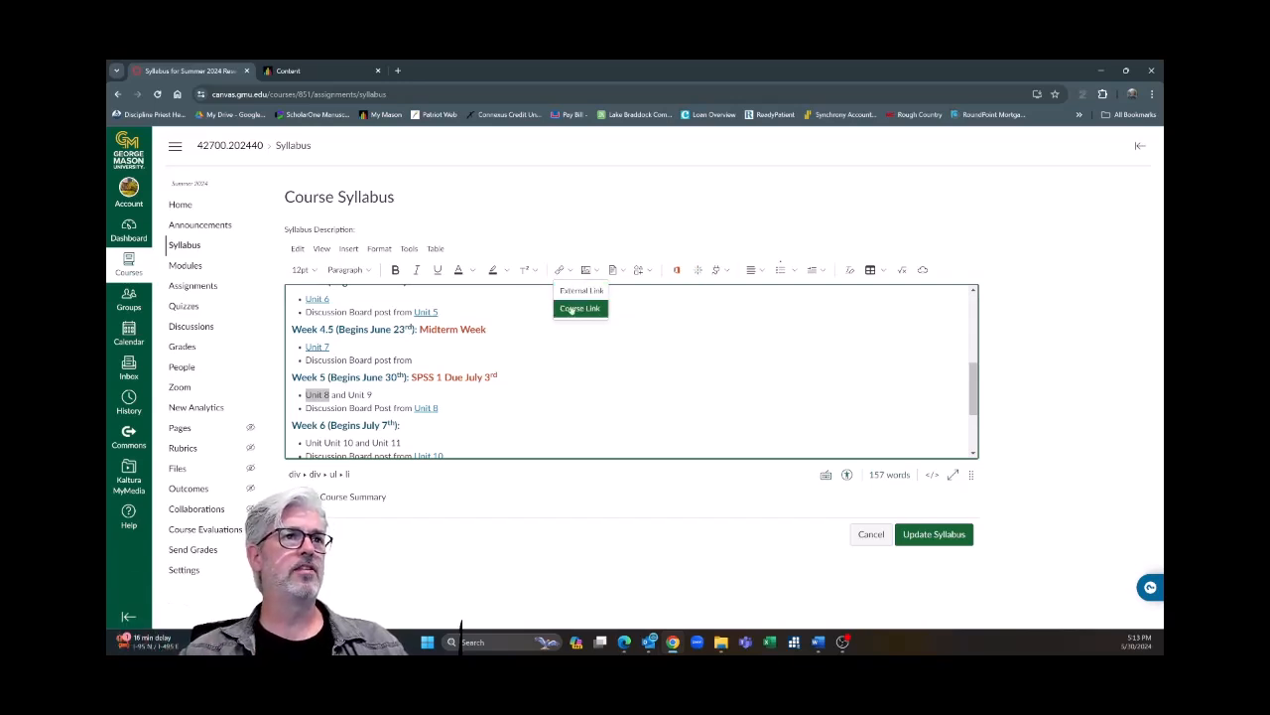
left_click(573, 309)
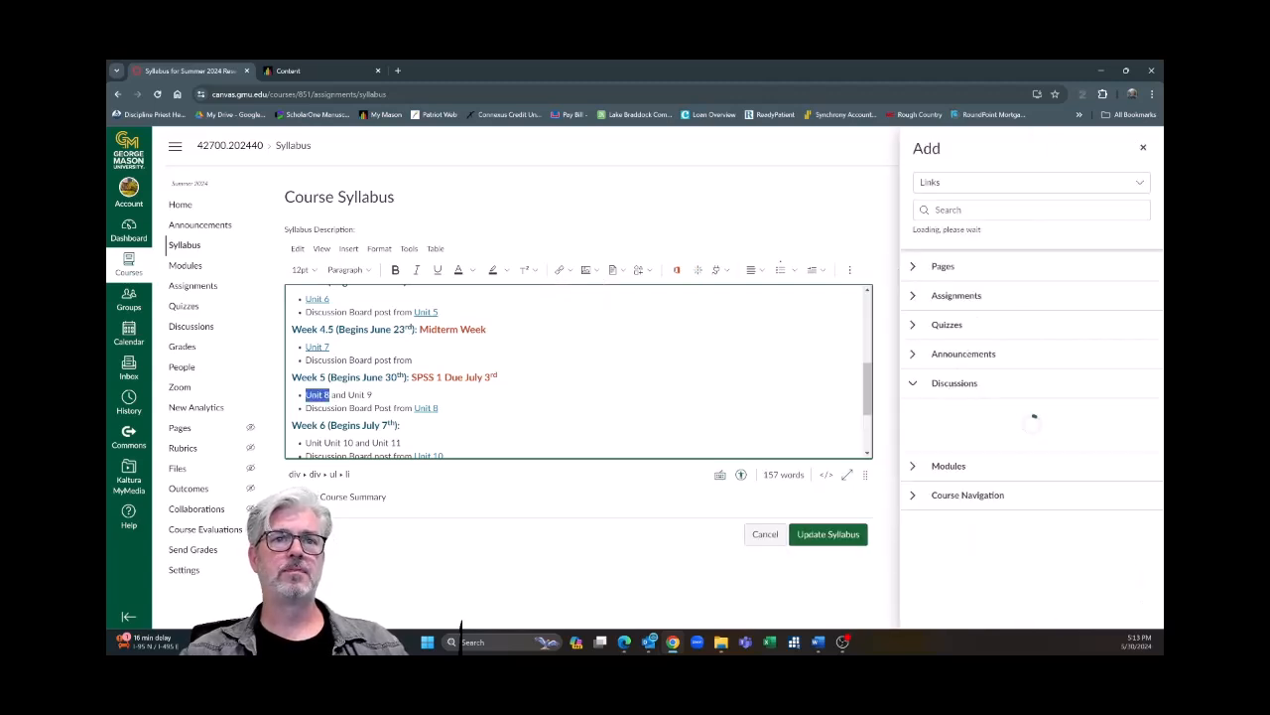
scroll(1032, 438, "down", 2)
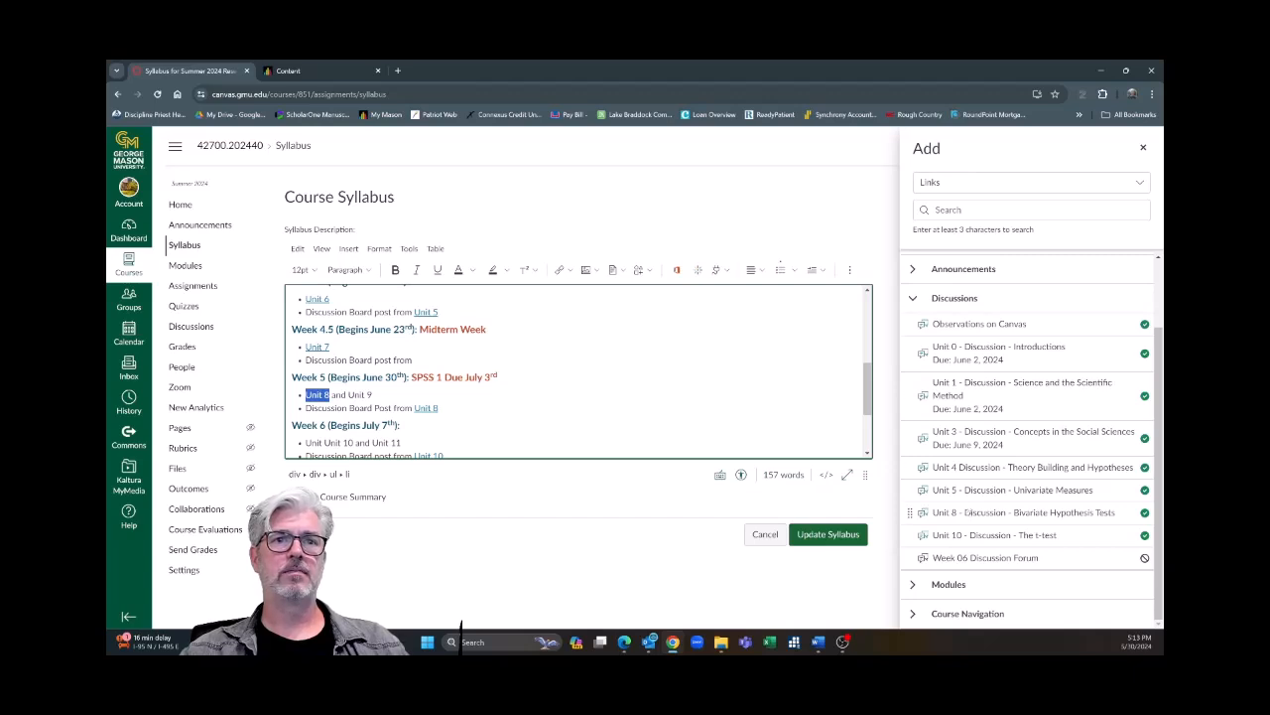
scroll(911, 437, "up", 2)
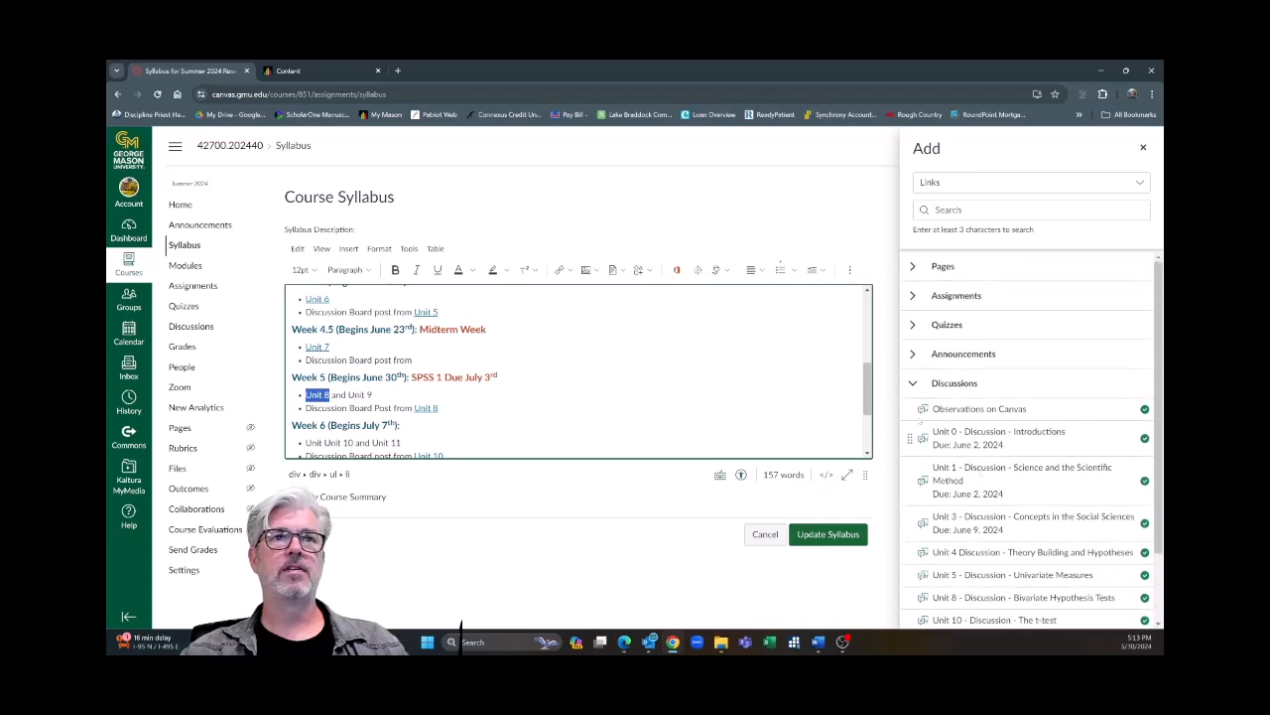
left_click(913, 383)
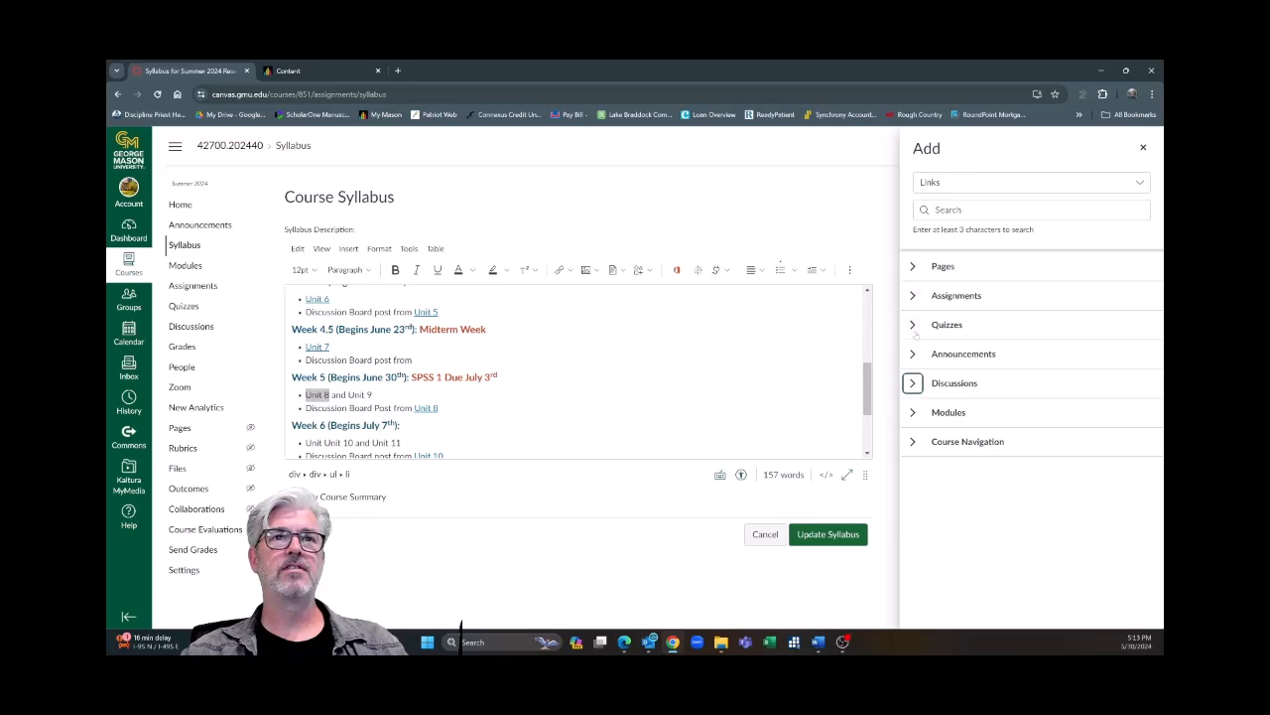
left_click(913, 412)
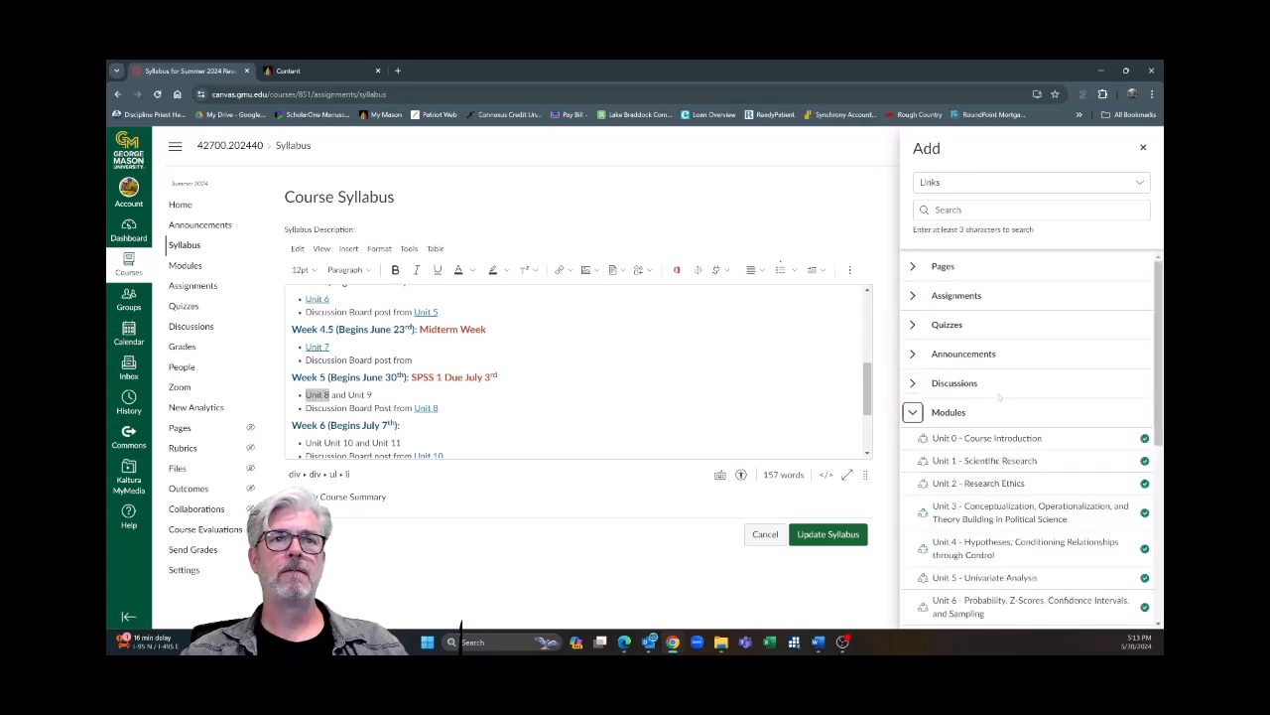
scroll(1012, 436, "down", 3)
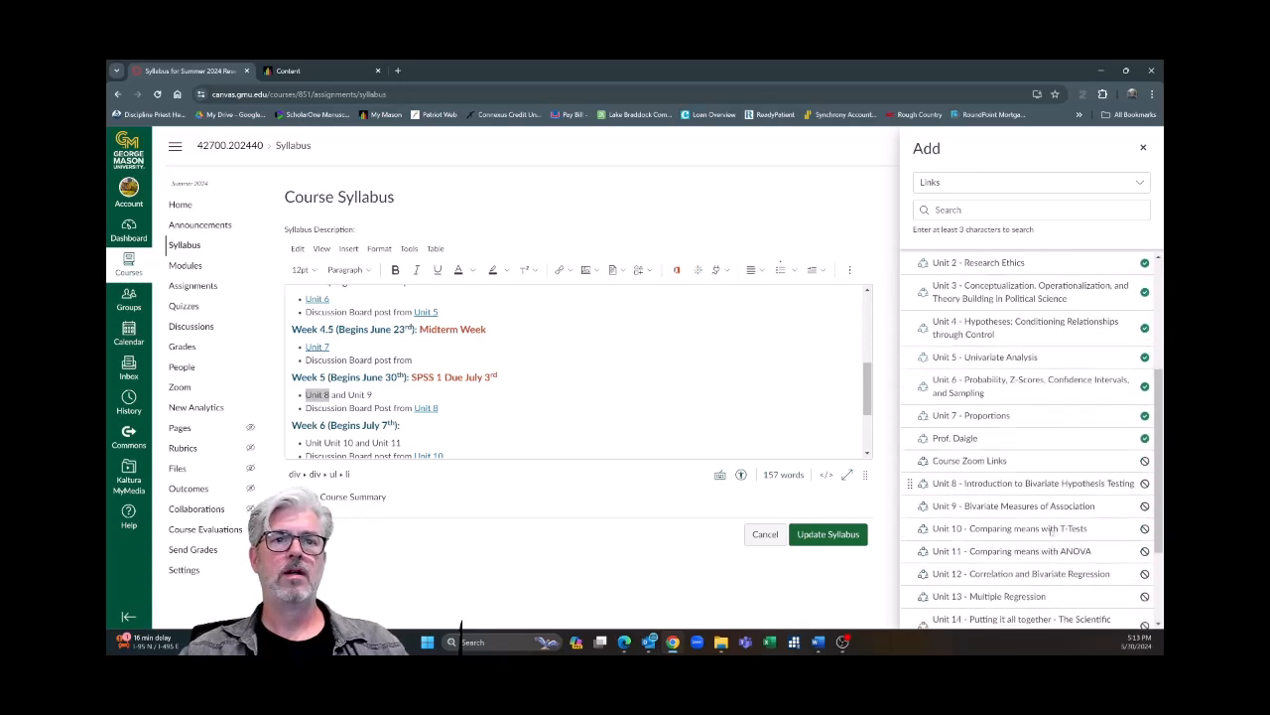
left_click(958, 484)
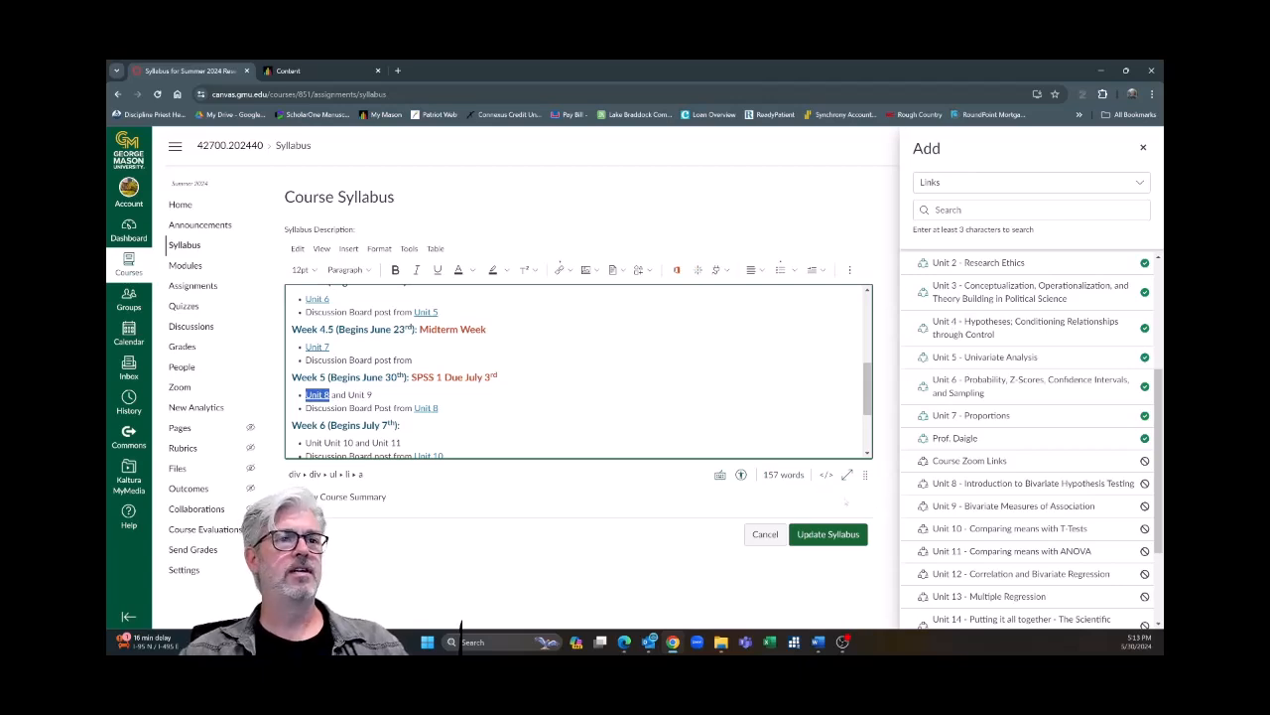
- Save the updated syllabus, check its module schedule and go back to the course modules
scroll(943, 456, "down", 2)
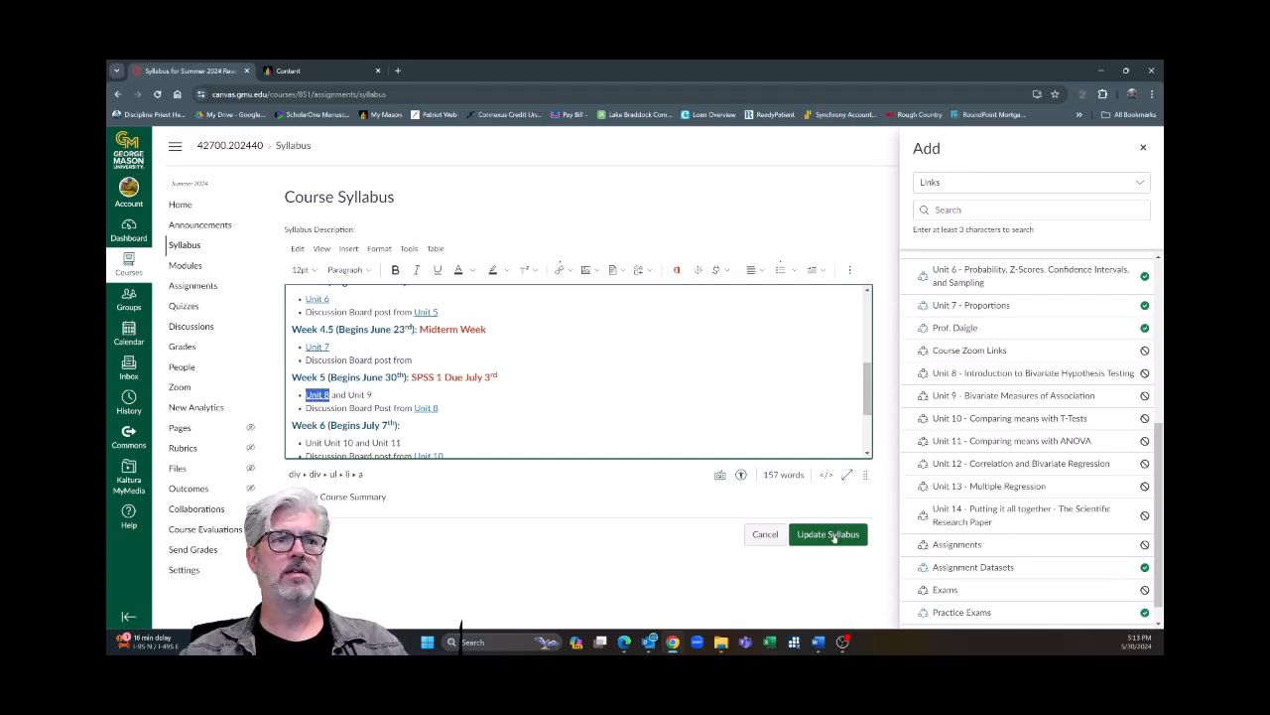
left_click(829, 535)
scroll(701, 475, "down", 1)
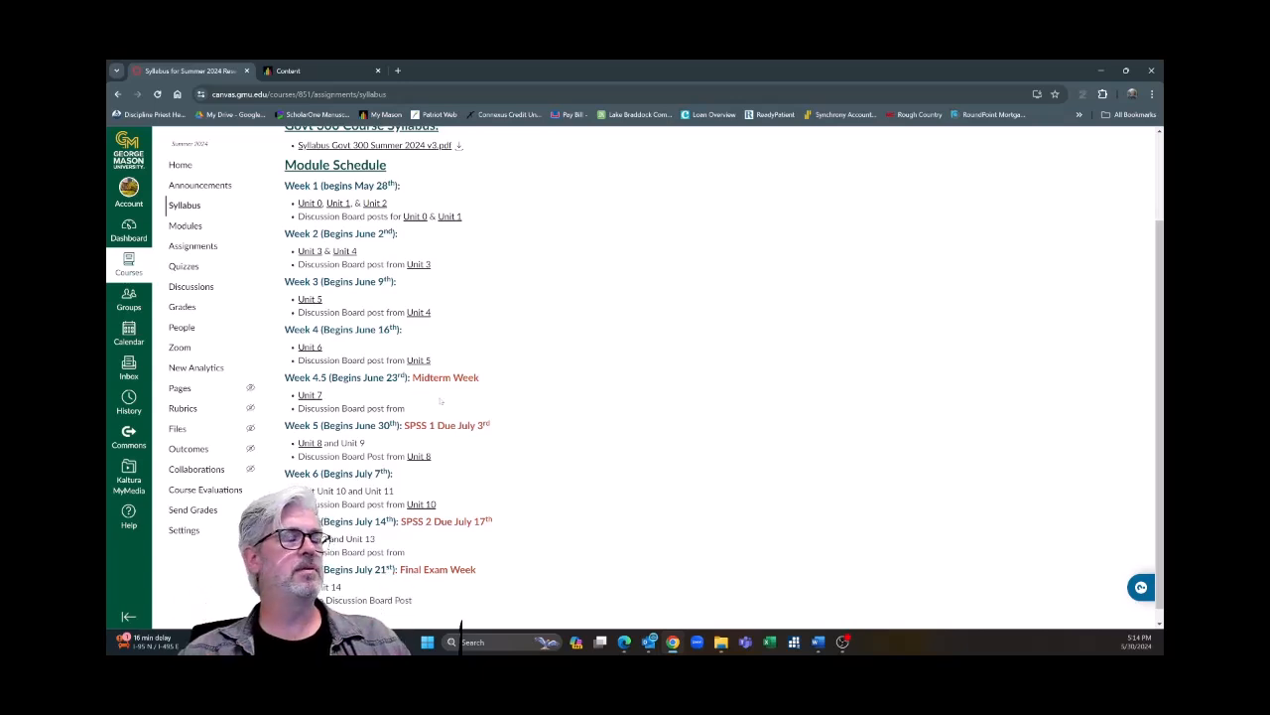
left_click(185, 225)
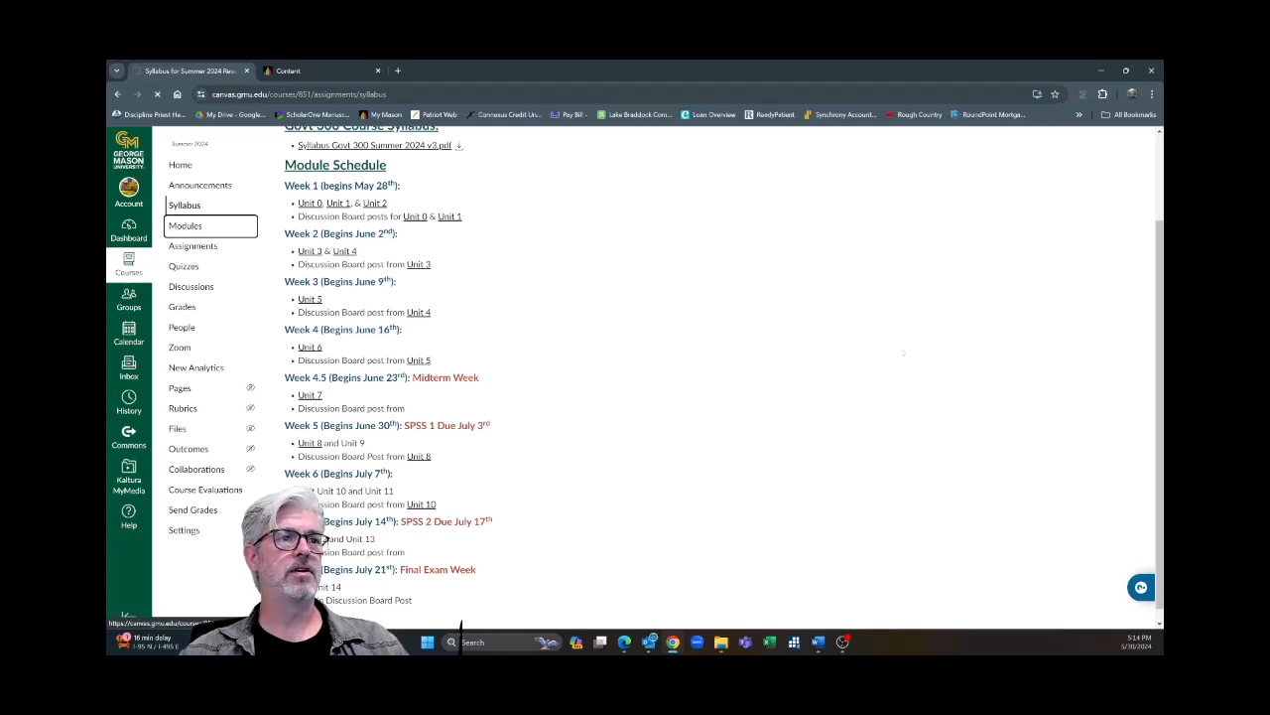
- Publish the Unit 8 - Introduction to Bivariate Hypothesis Testing module together with all its items
scroll(903, 352, "down", 3)
scroll(903, 352, "down", 5)
scroll(918, 355, "down", 5)
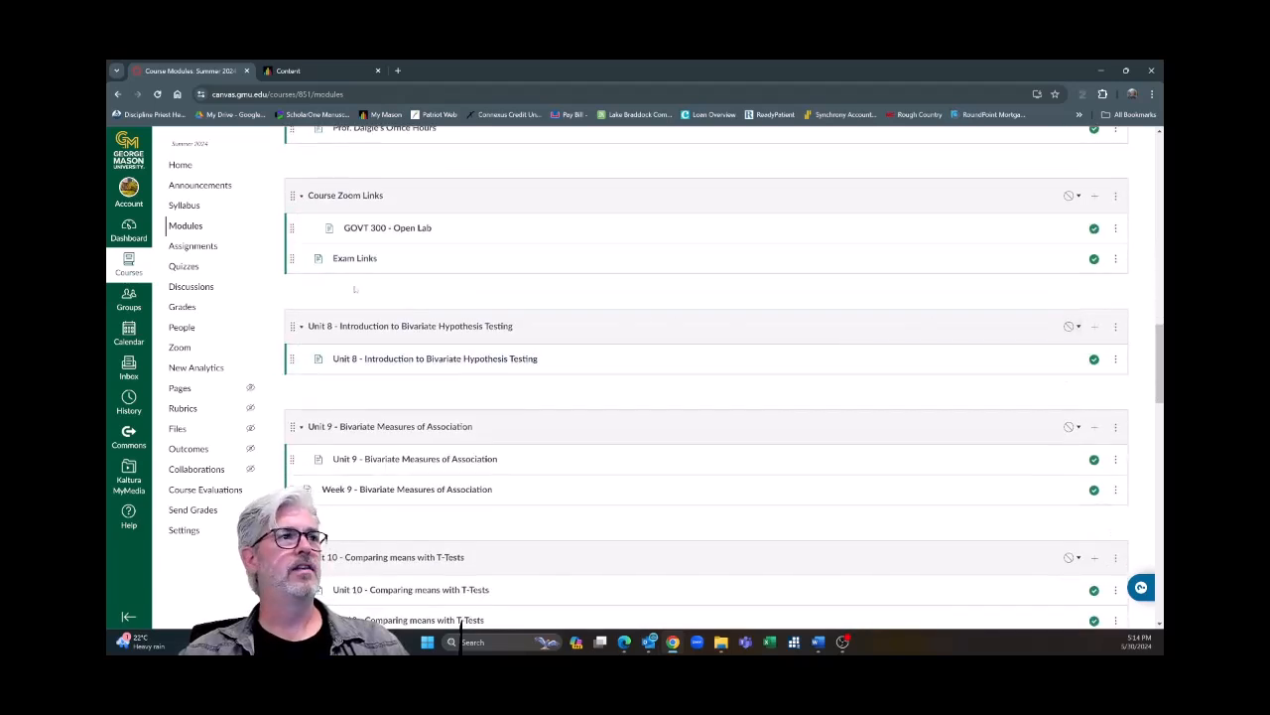
left_click(1076, 326)
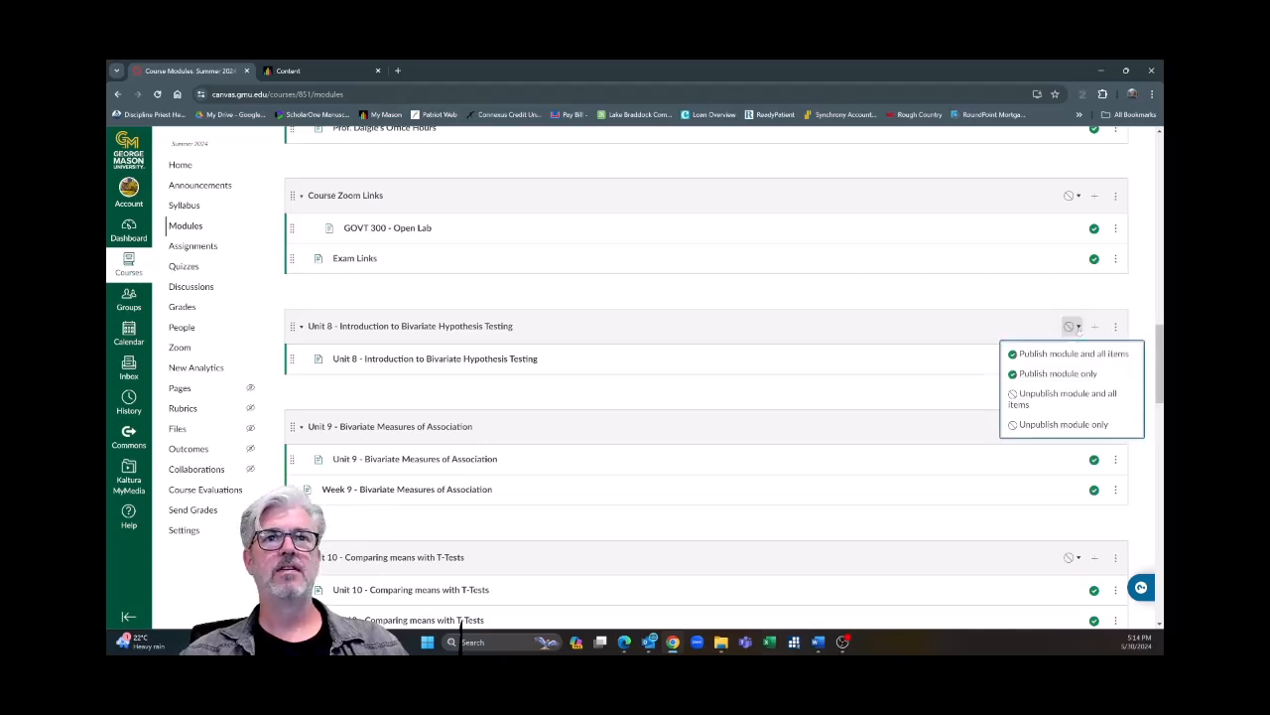
left_click(1020, 355)
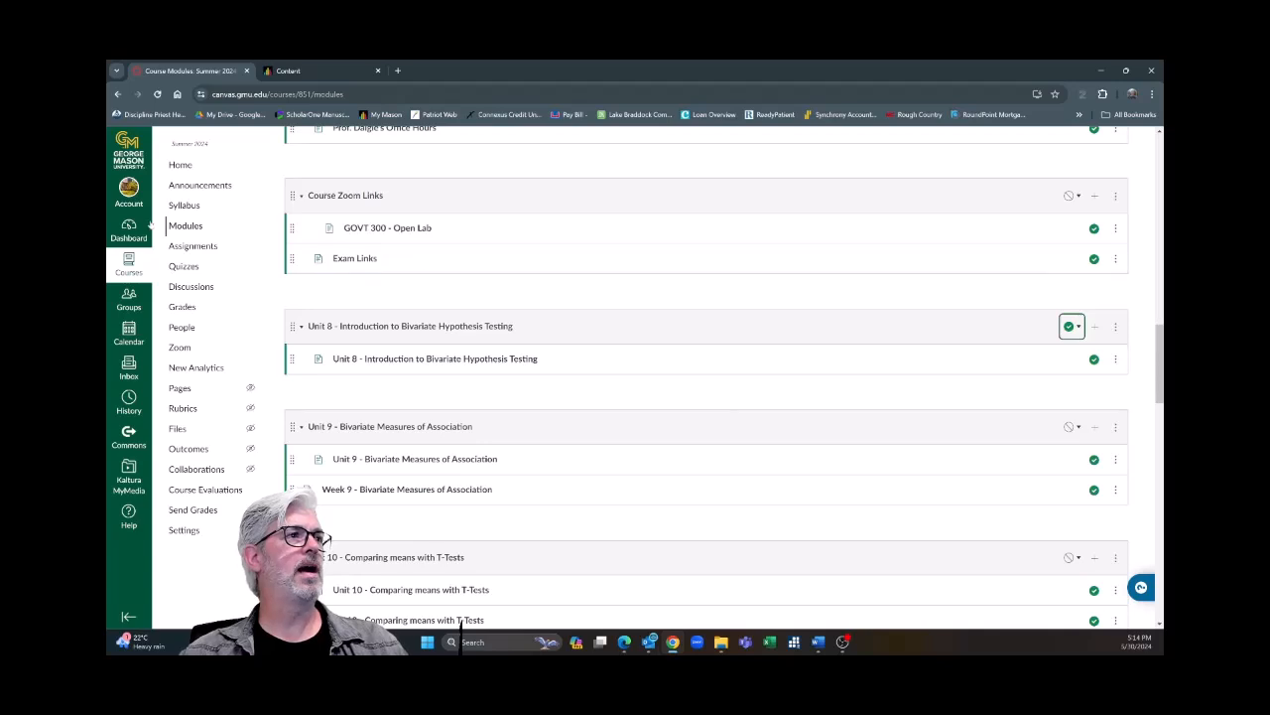
- Open the syllabus for editing, check the link options of Unit 8 under Week 5, and leave the editor without saving
left_click(183, 205)
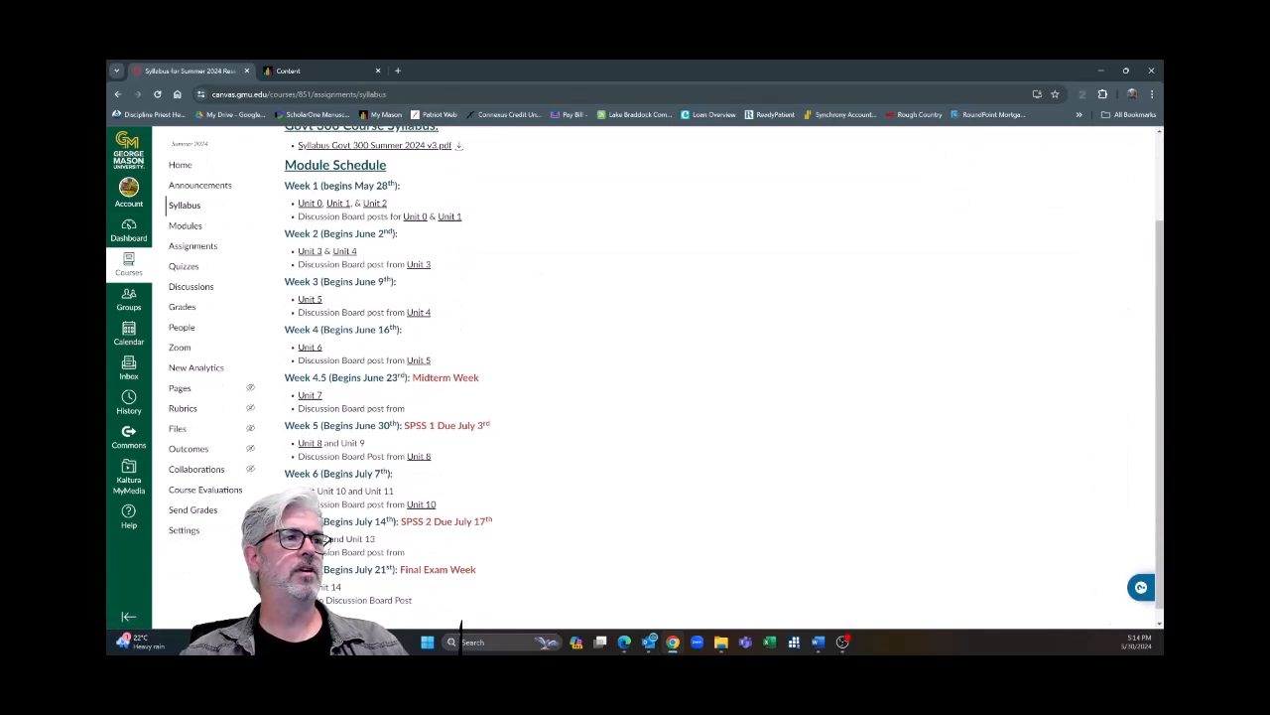
left_click(948, 197)
scroll(630, 372, "down", 5)
scroll(630, 372, "down", 2)
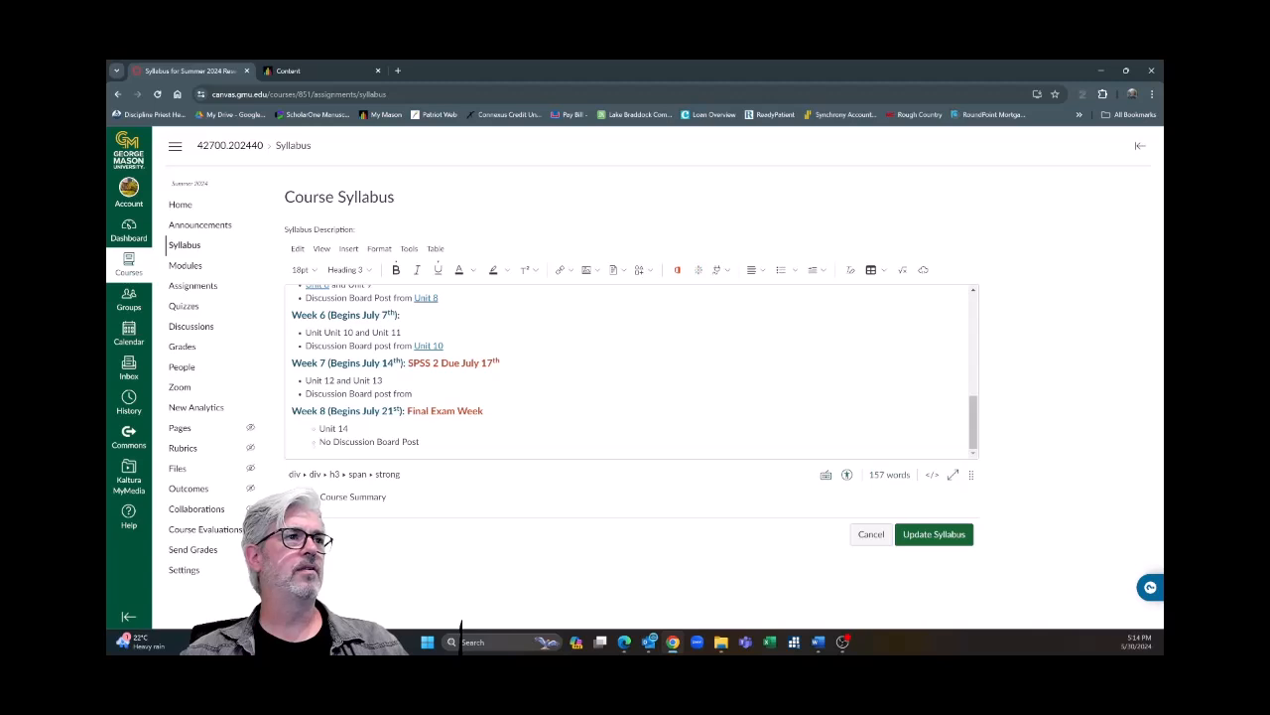
scroll(631, 372, "up", 3)
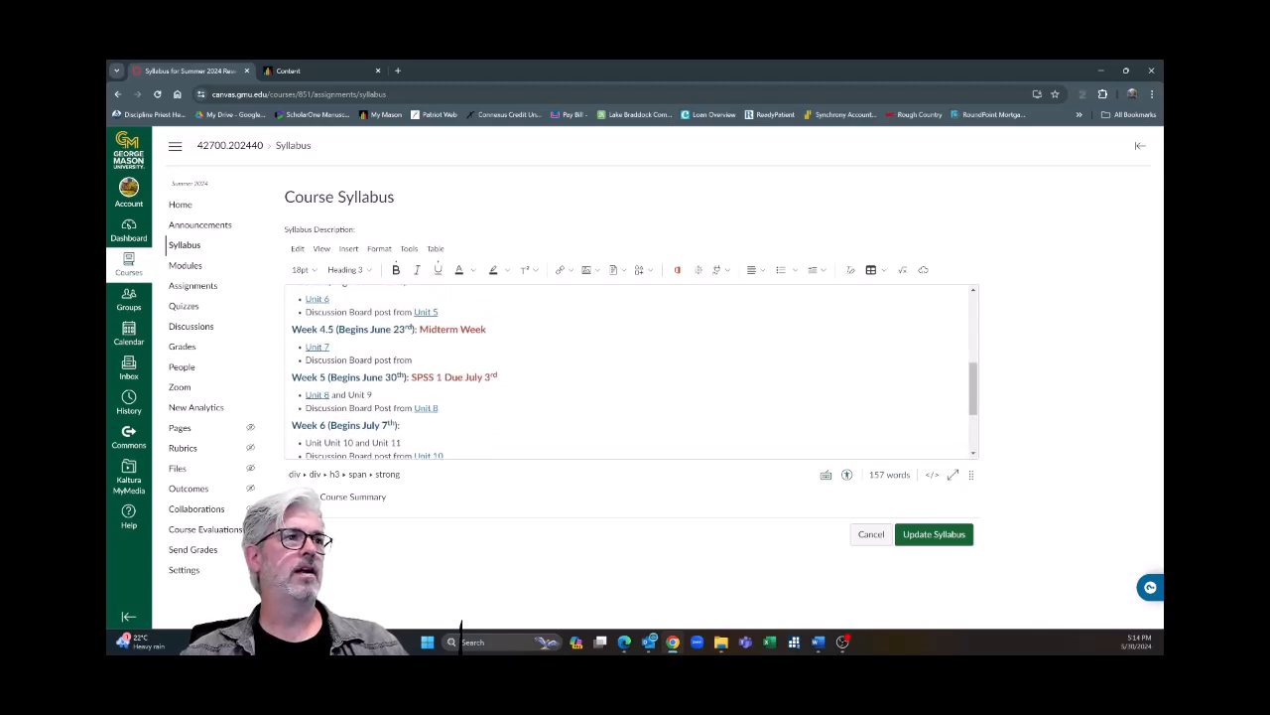
left_click(318, 395)
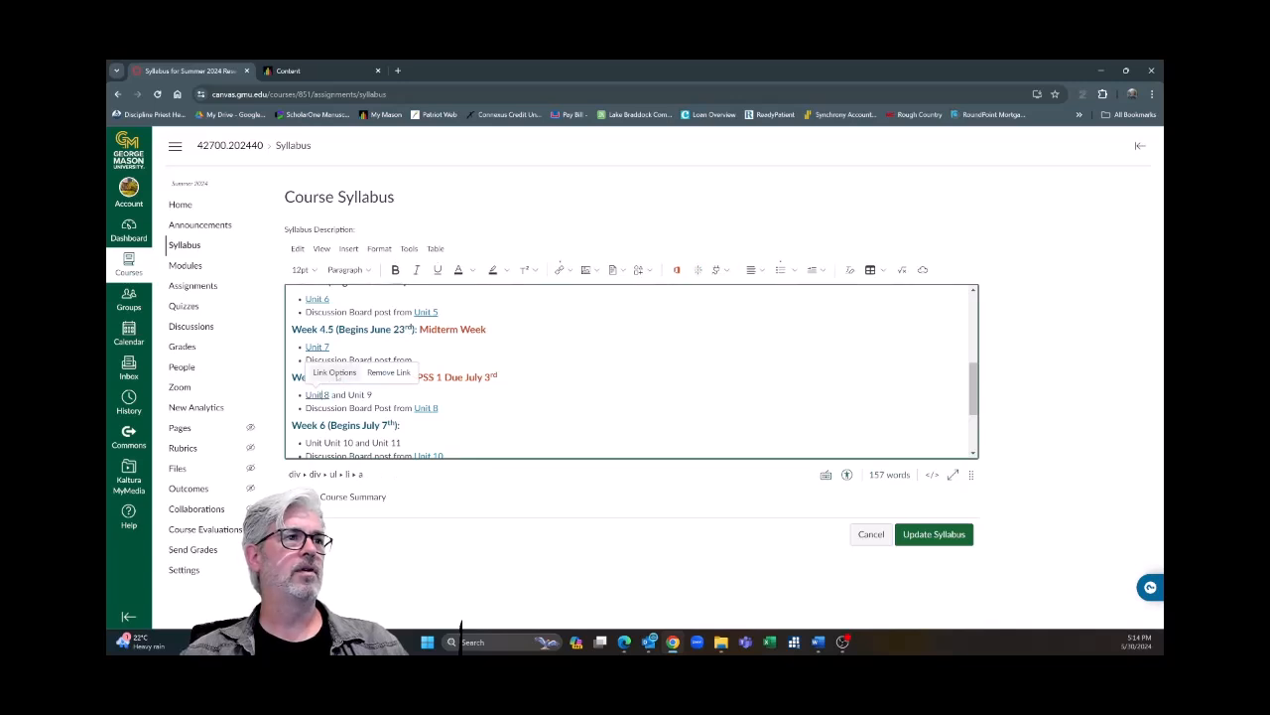
left_click(335, 372)
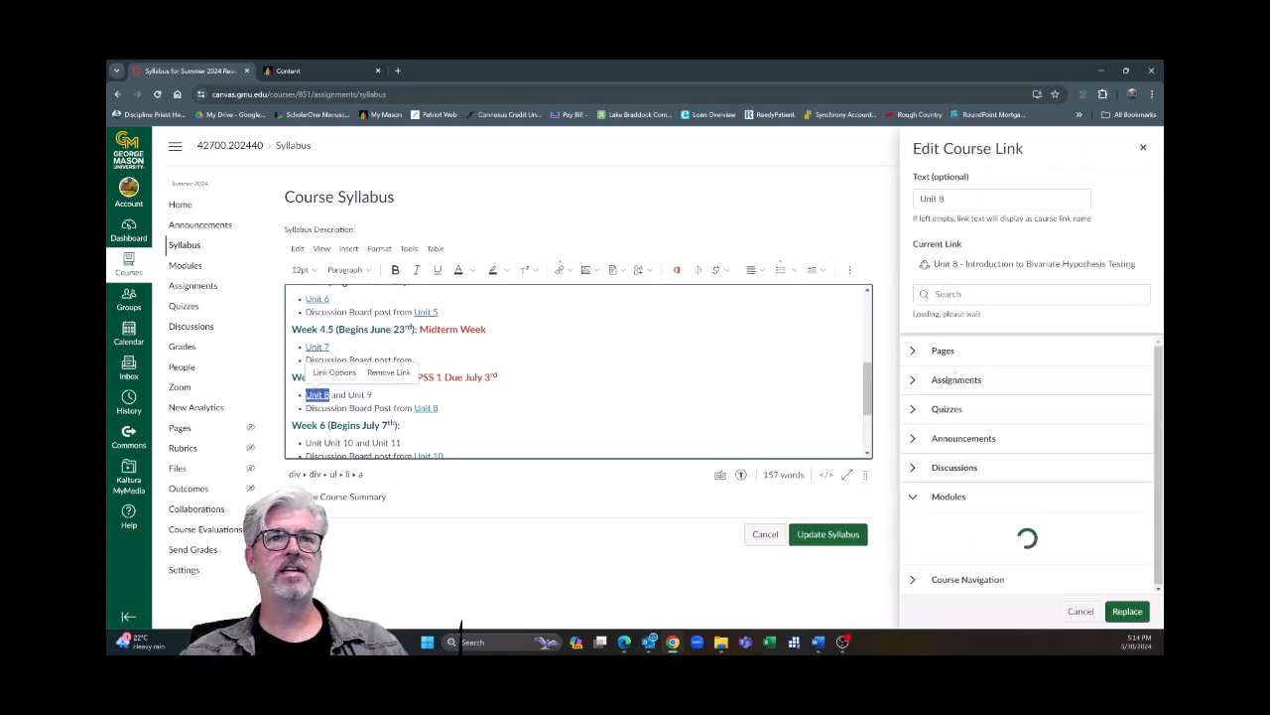
scroll(983, 452, "down", 5)
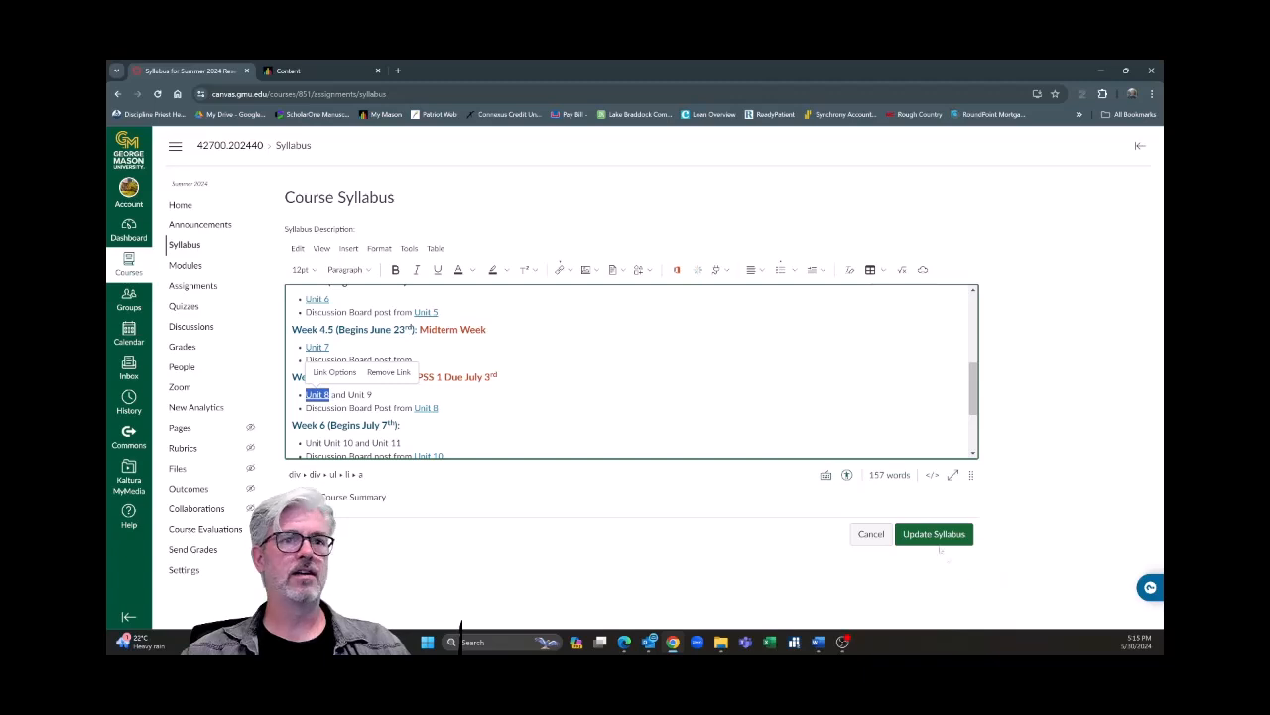
left_click(861, 538)
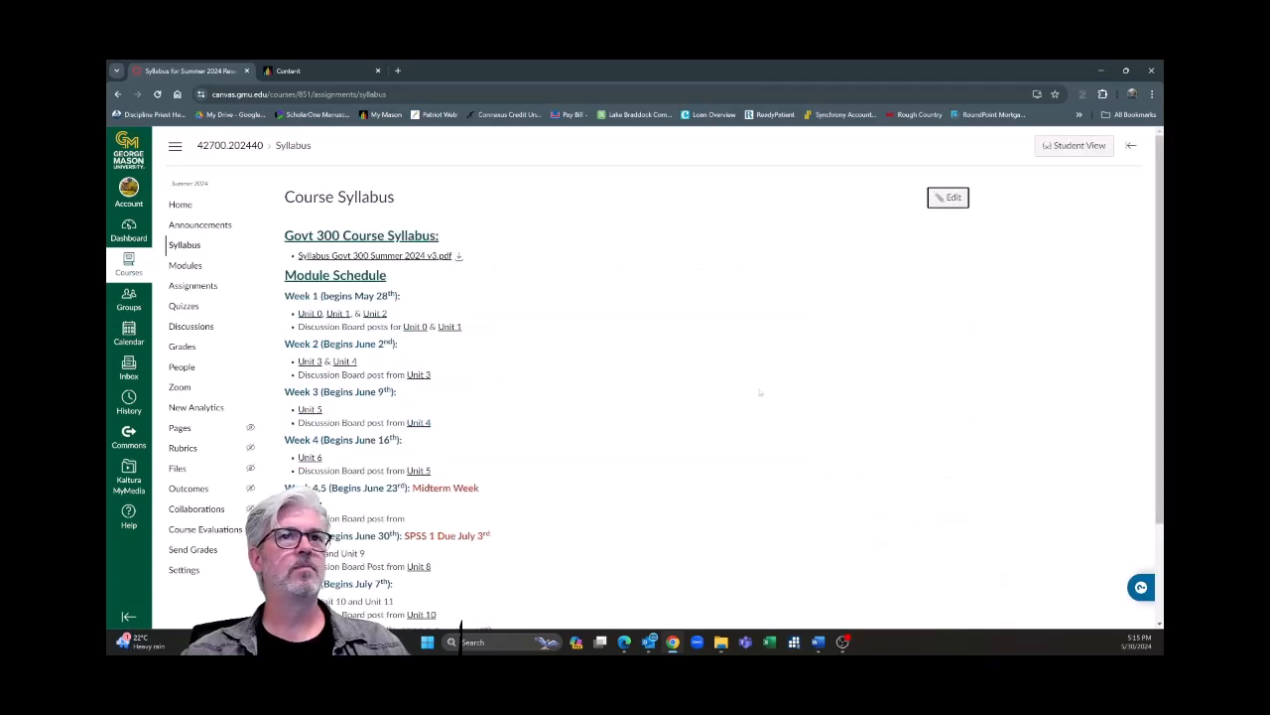
- Switch to the student view, follow the syllabus's Unit 8 link under Week 5 and examine the Unit 8 - Introduction to Bivariate Hypothesis Testing page
left_click(1066, 153)
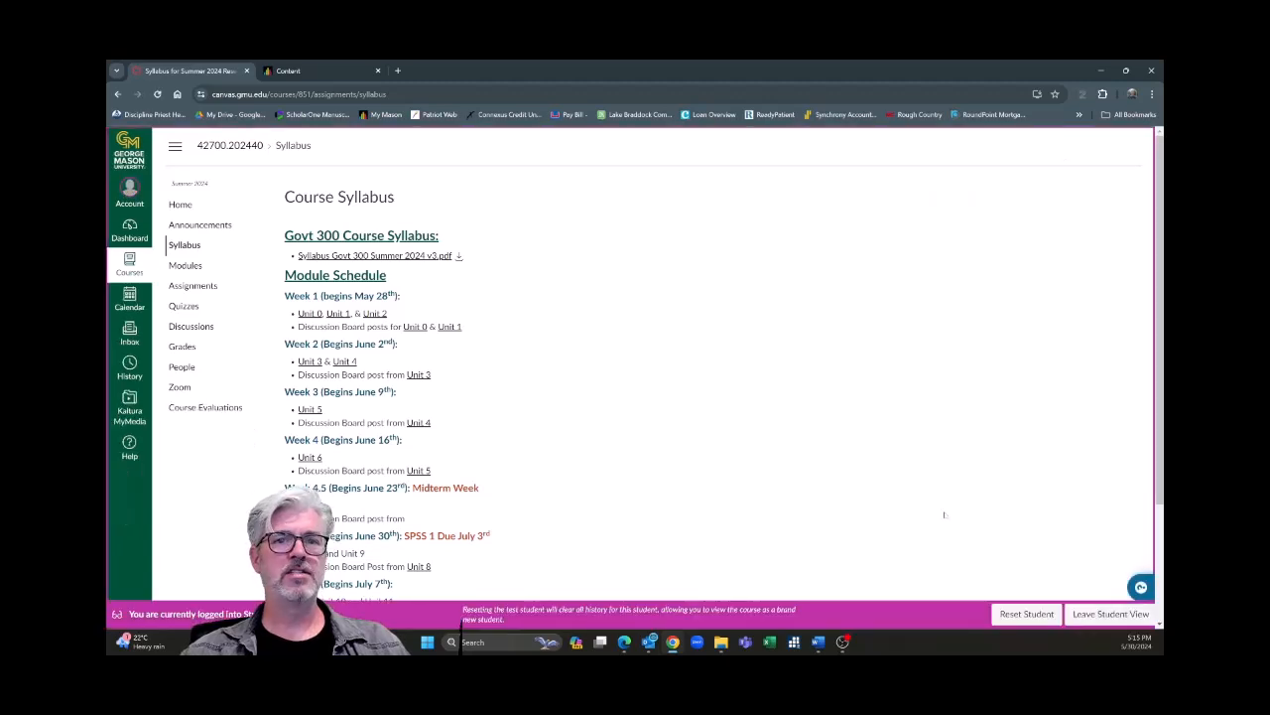
scroll(621, 389, "down", 2)
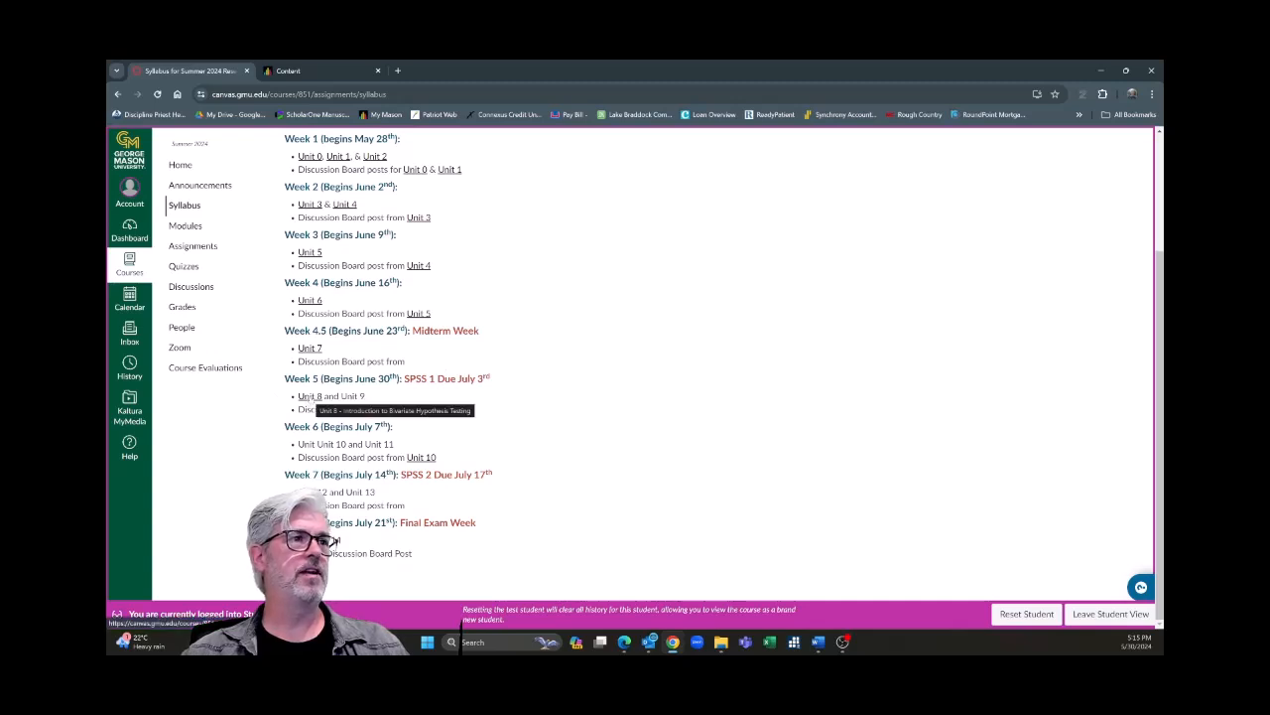
left_click(309, 396)
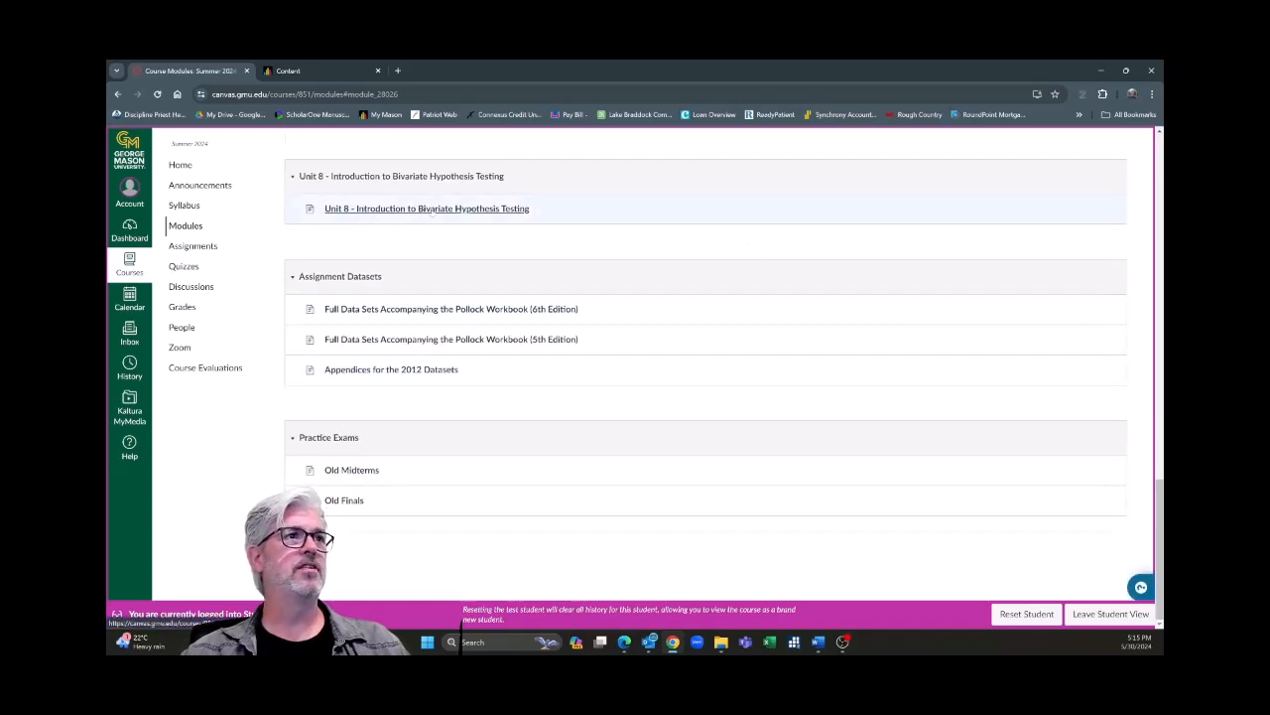
left_click(438, 208)
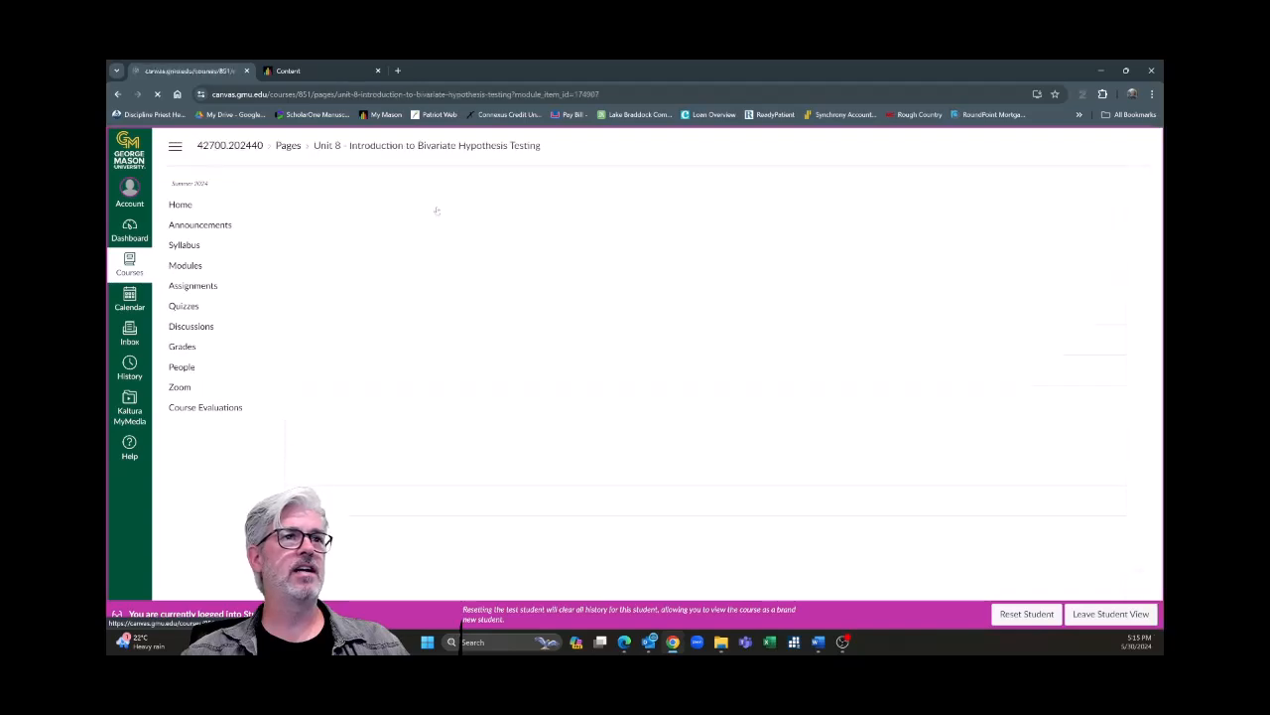
scroll(617, 277, "down", 15)
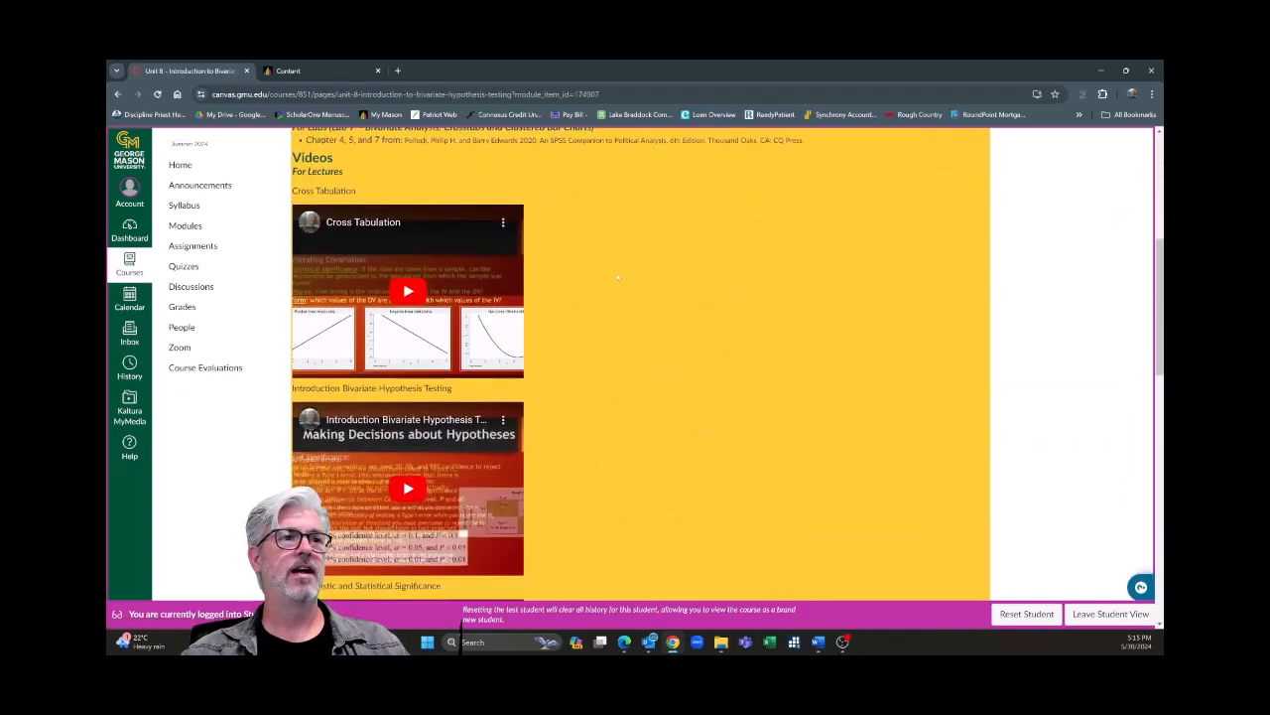
scroll(622, 277, "up", 15)
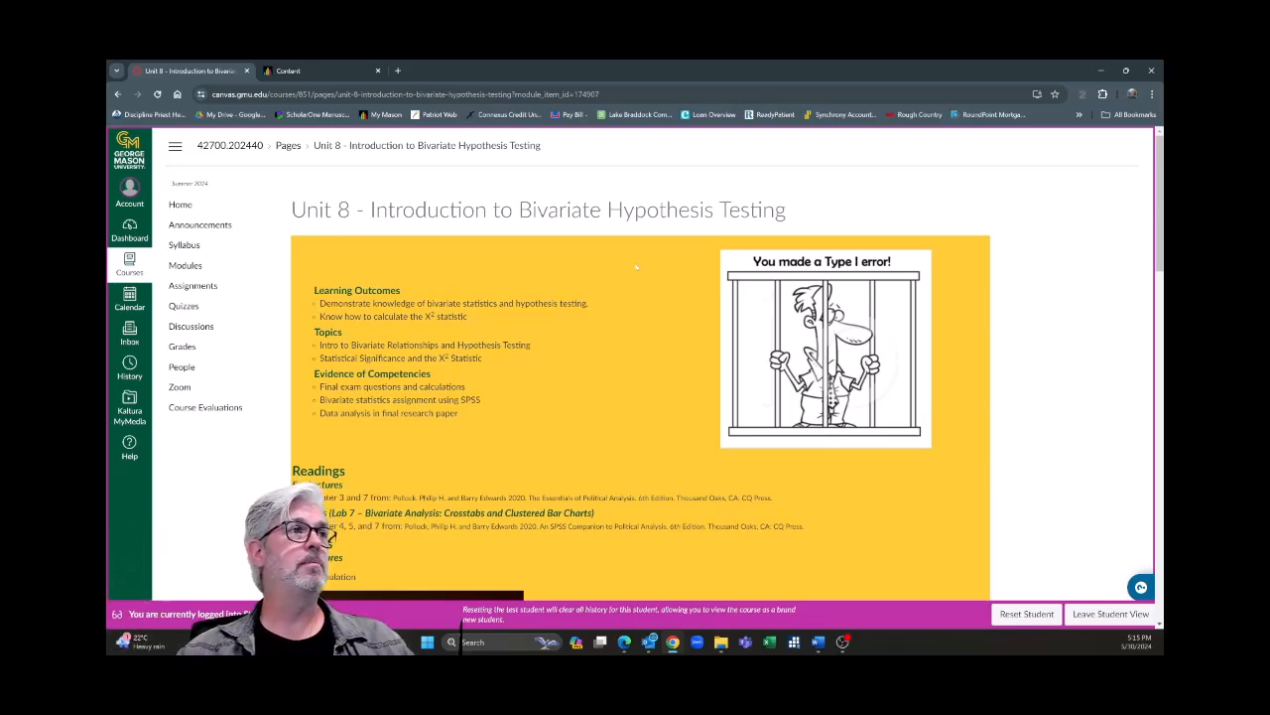
- Follow the syllabus's Unit 1 link, examine the Unit 1 - Scientific Research page and return to the module list
left_click(184, 247)
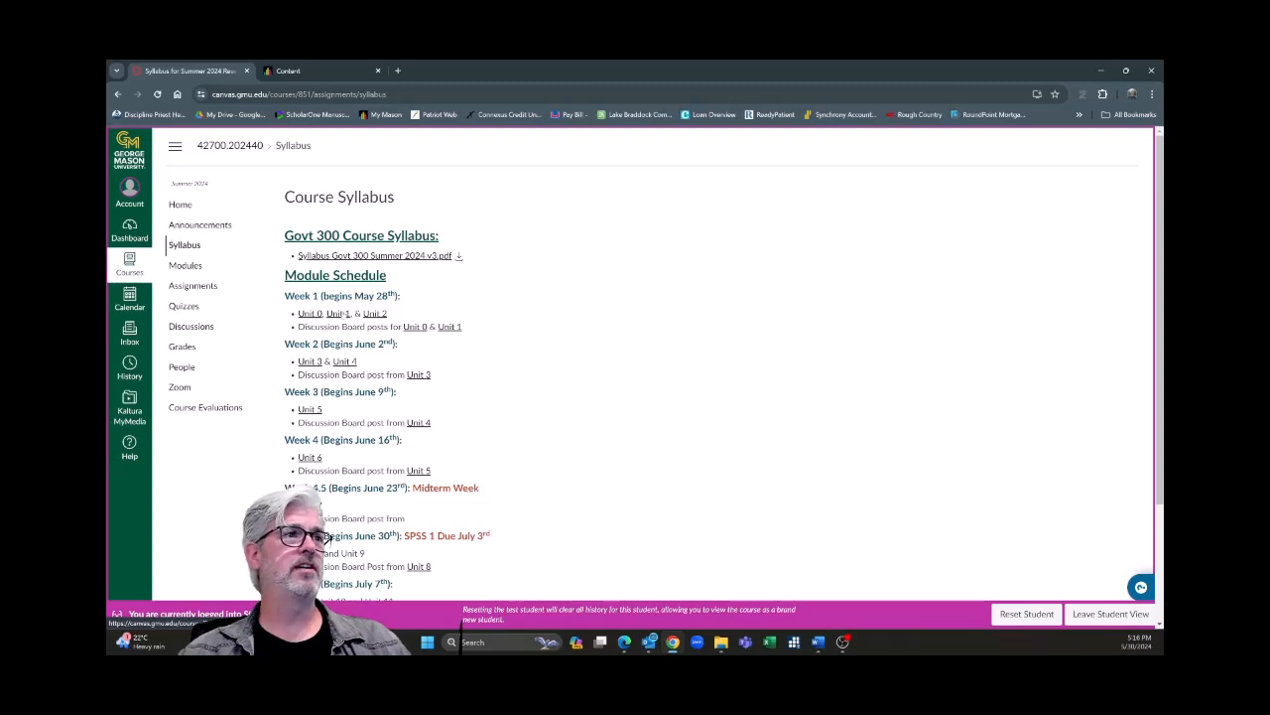
left_click(341, 314)
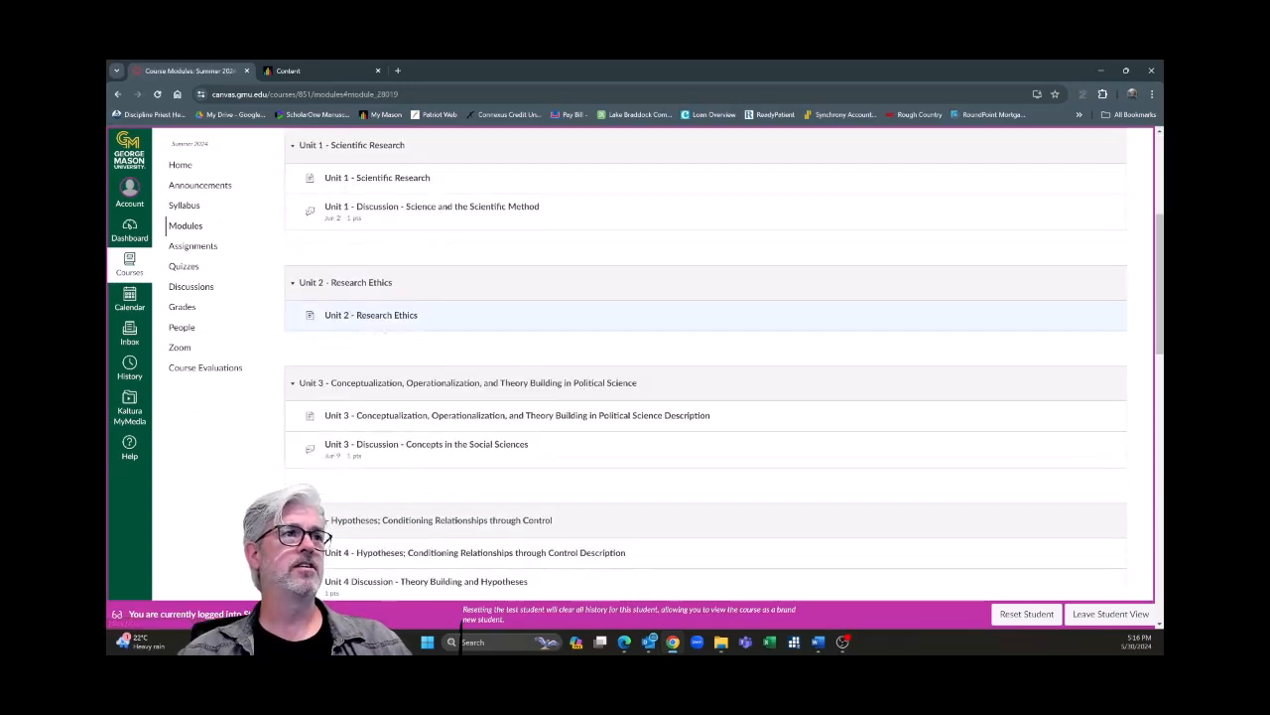
left_click(385, 185)
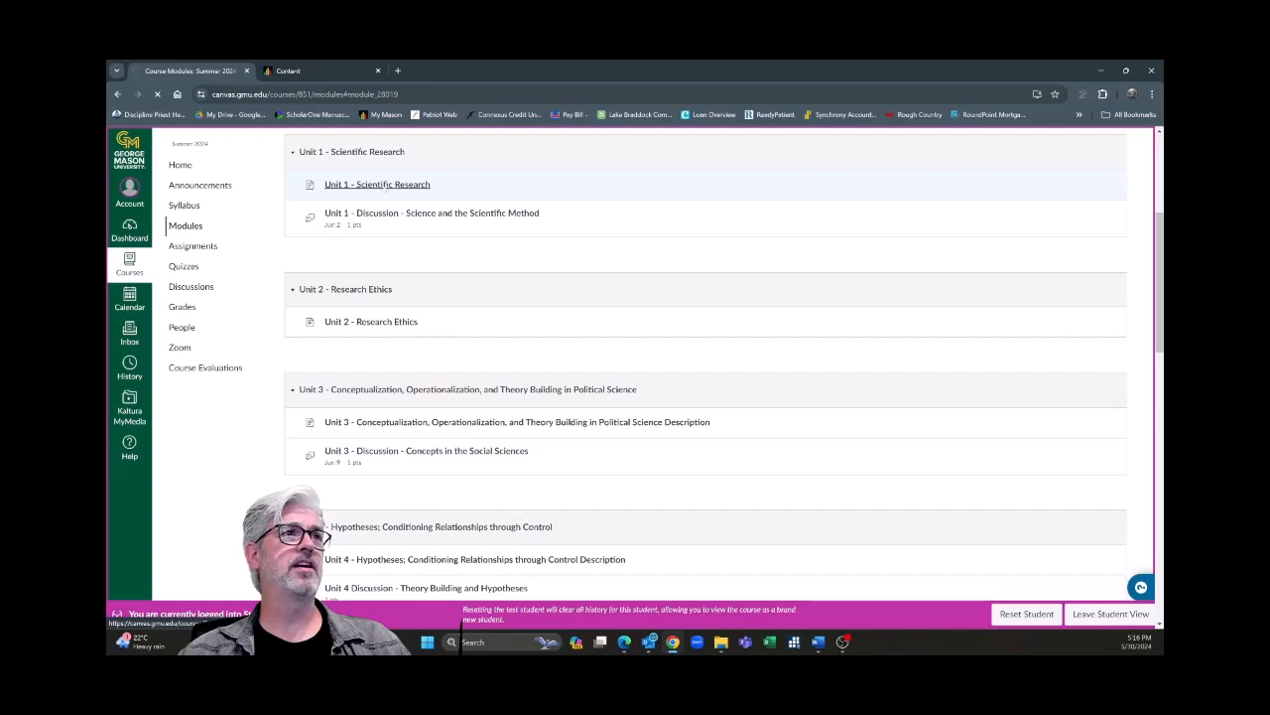
scroll(733, 336, "down", 10)
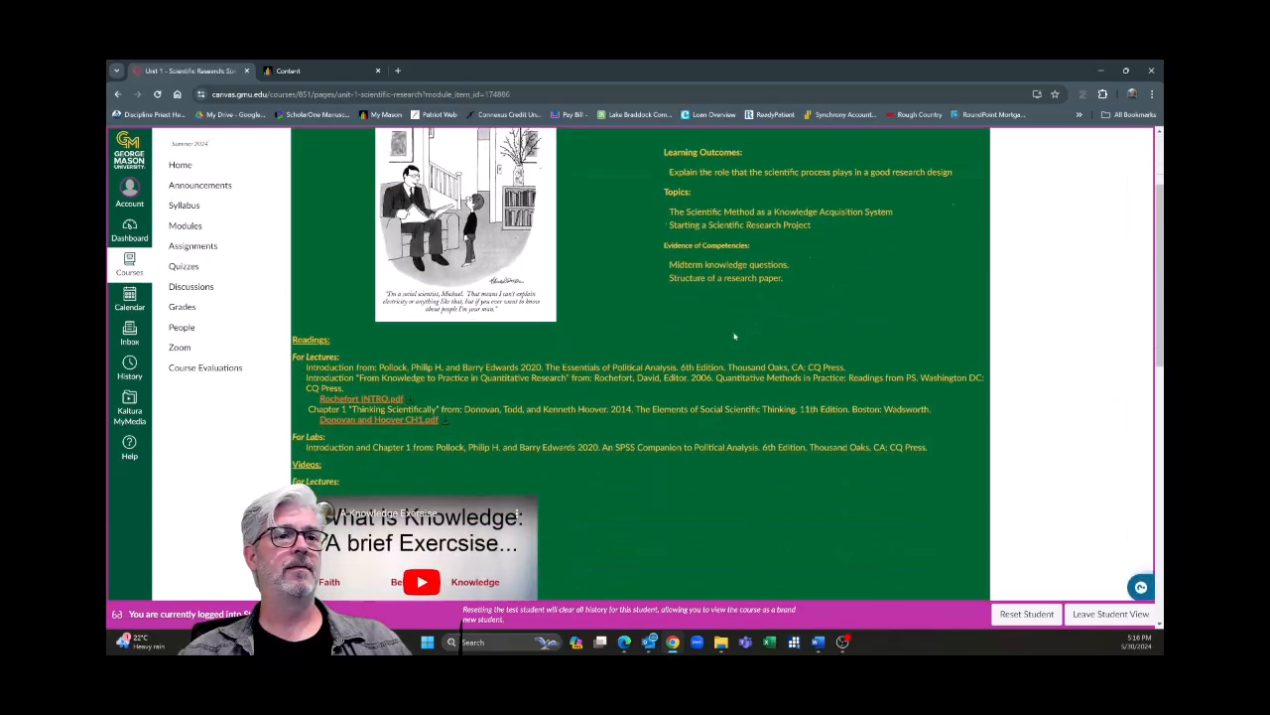
scroll(744, 340, "up", 10)
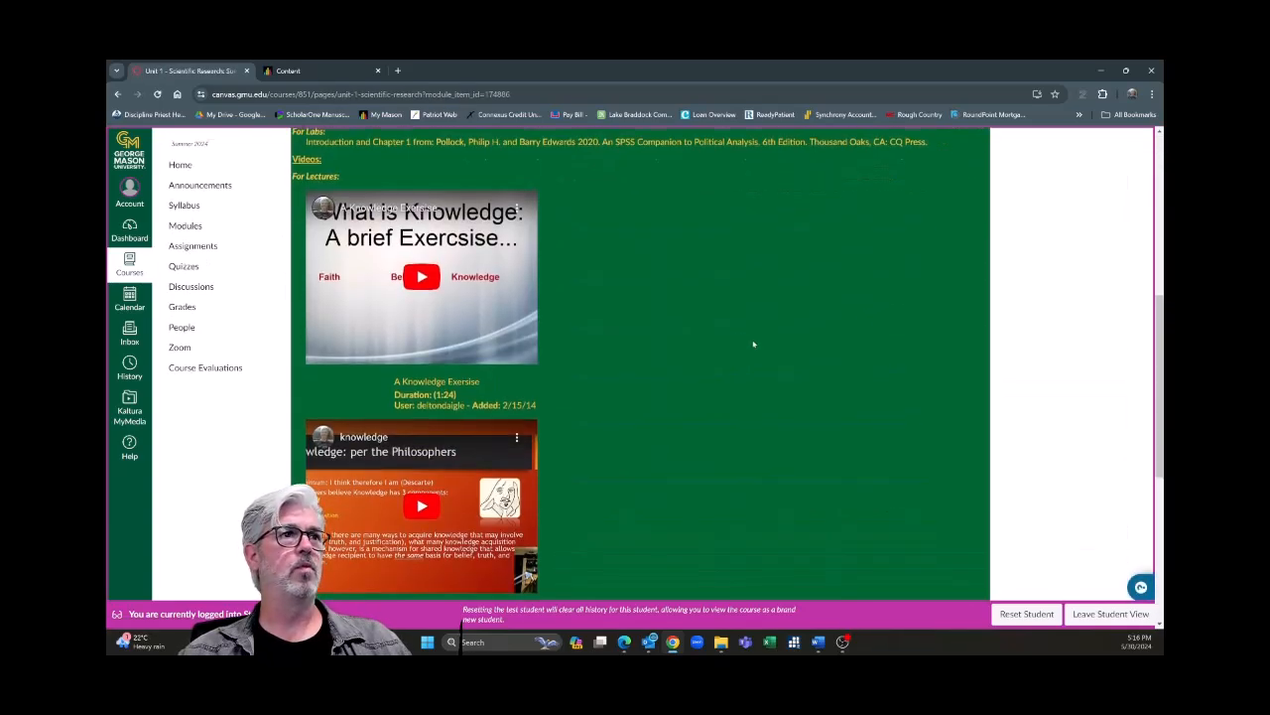
left_click(117, 94)
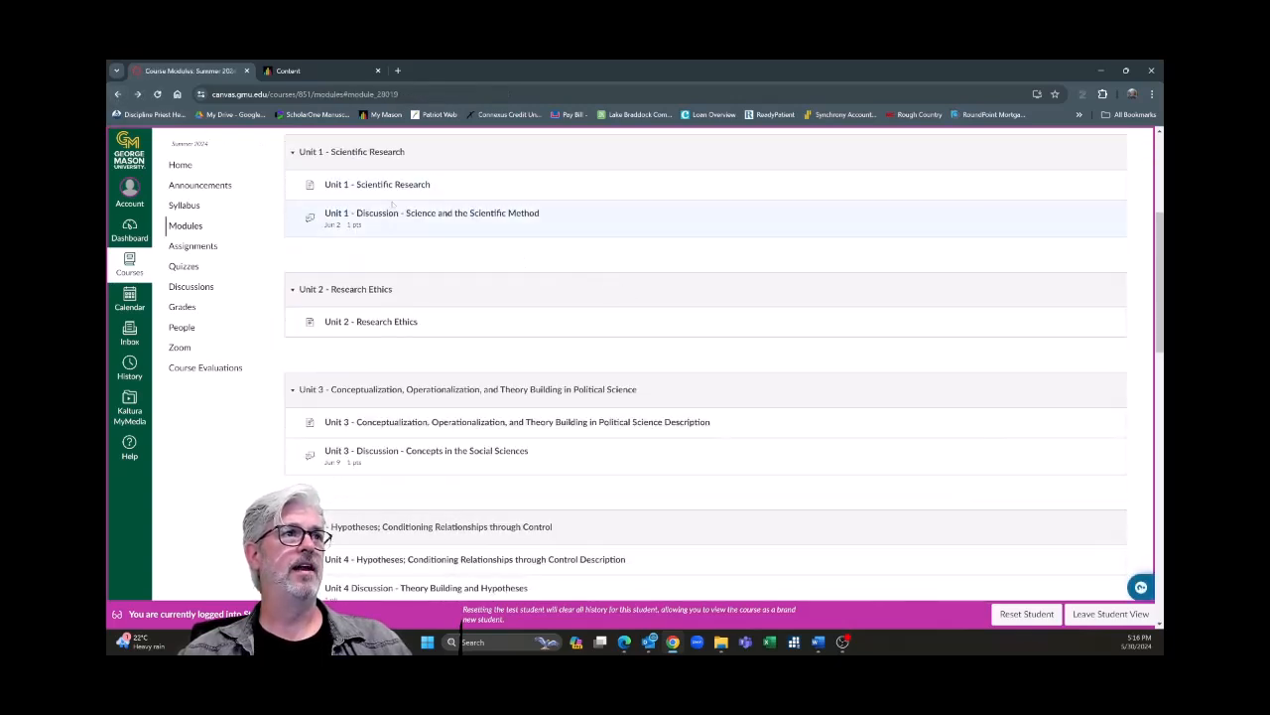
- Review the Unit 1 - Discussion - Science and the Scientific Method topic and its replies, and go back to the syllabus
left_click(478, 216)
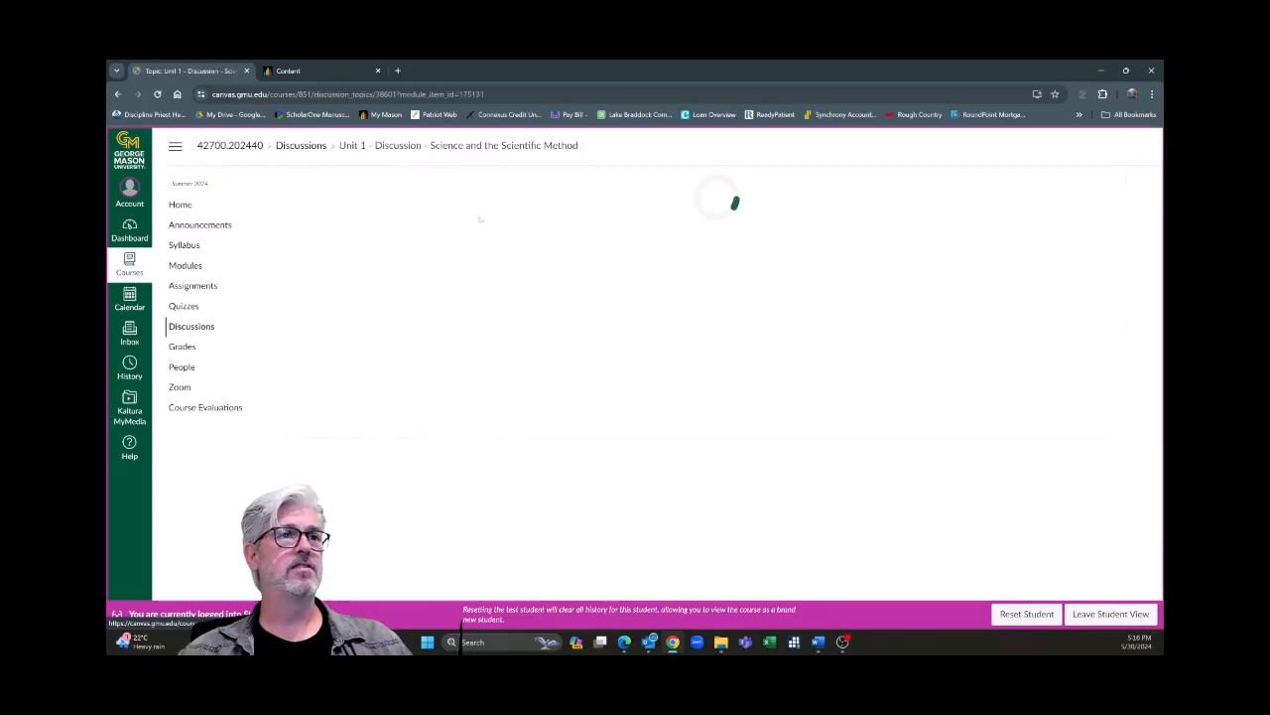
scroll(715, 318, "down", 6)
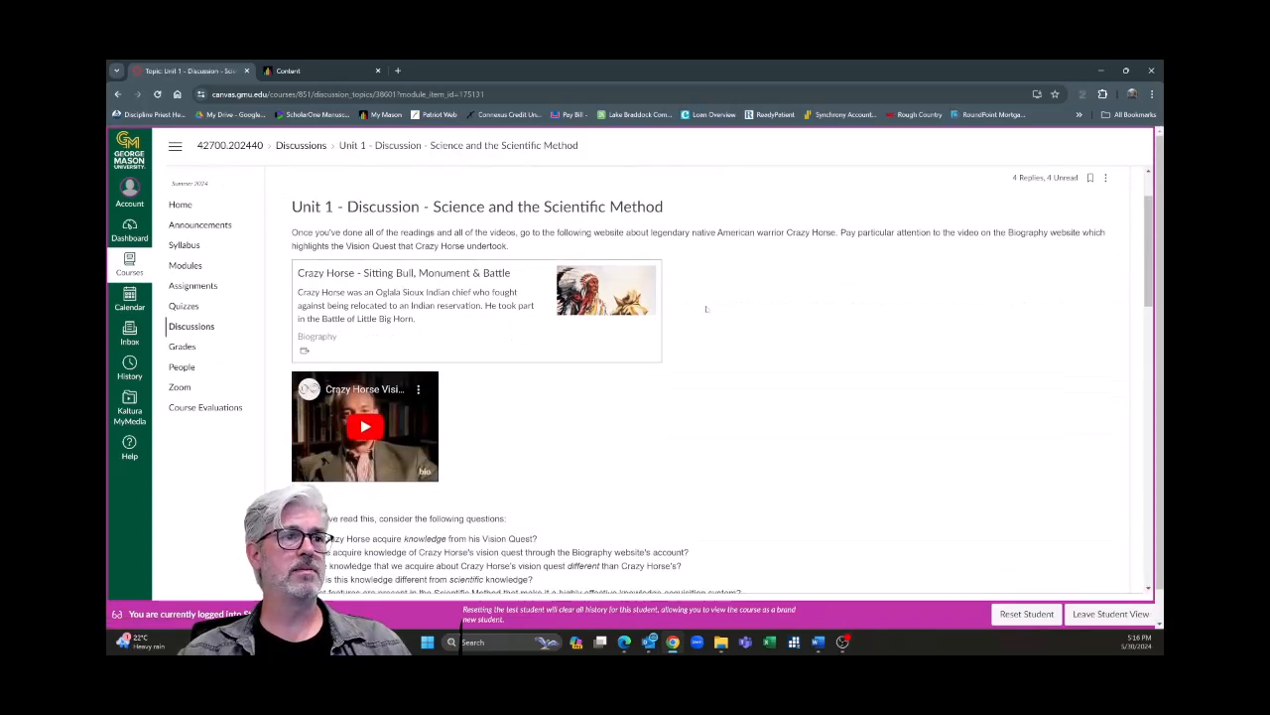
scroll(715, 318, "down", 10)
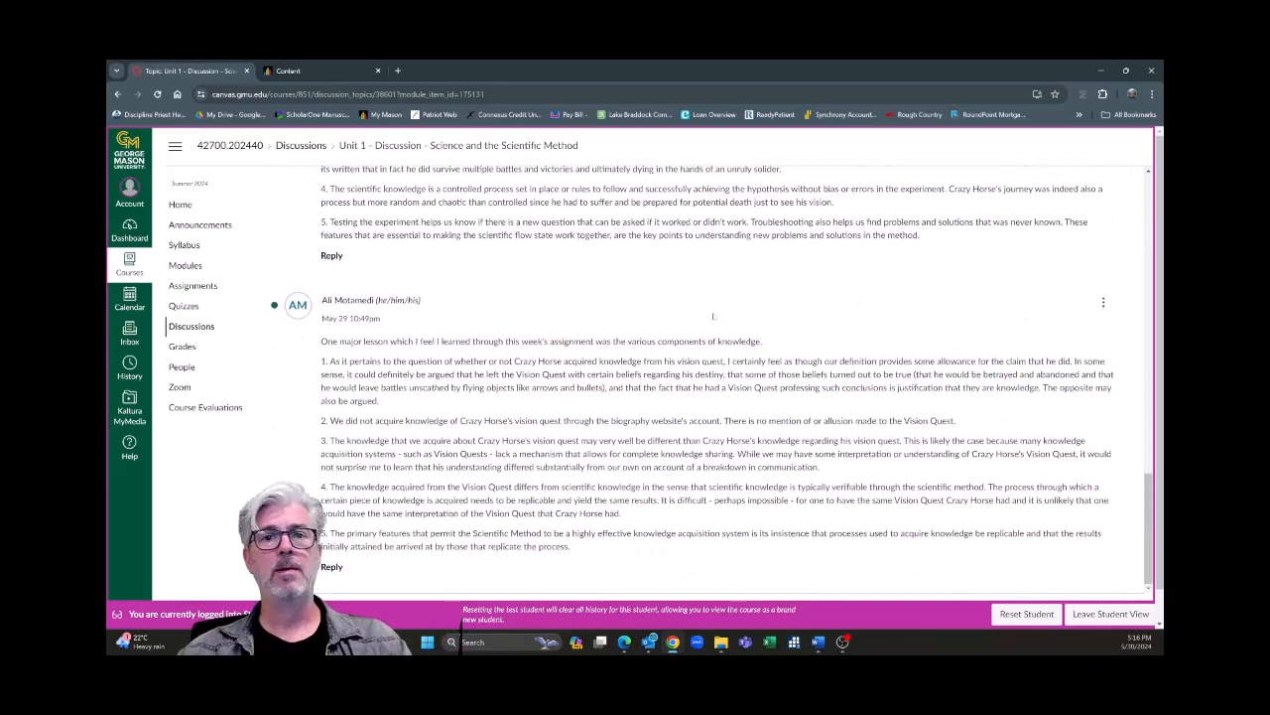
scroll(720, 317, "up", 10)
scroll(729, 323, "up", 6)
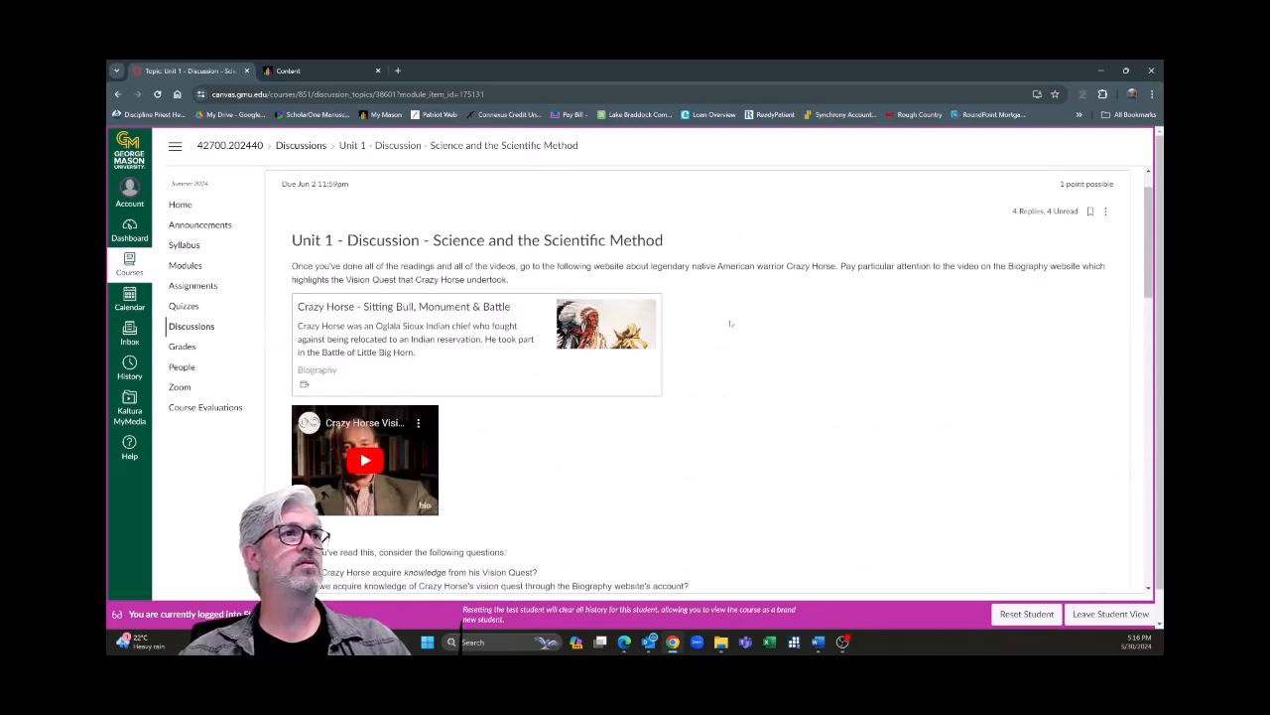
left_click(118, 95)
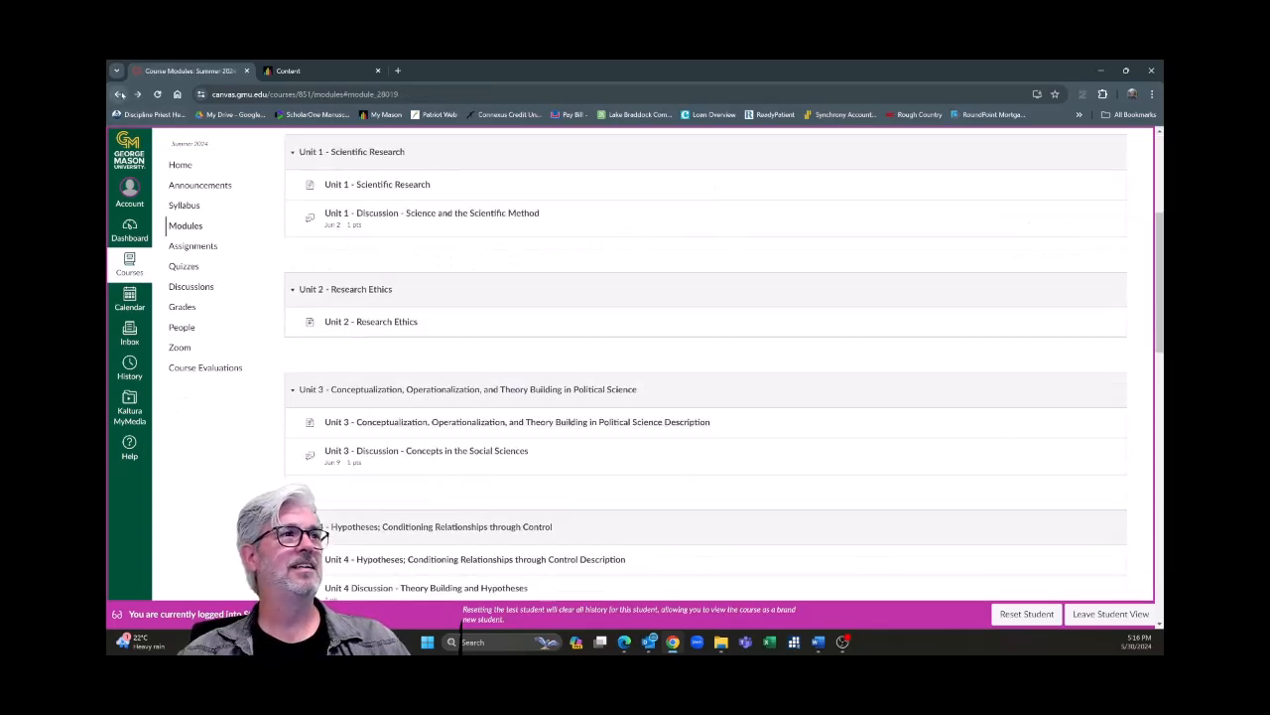
left_click(184, 206)
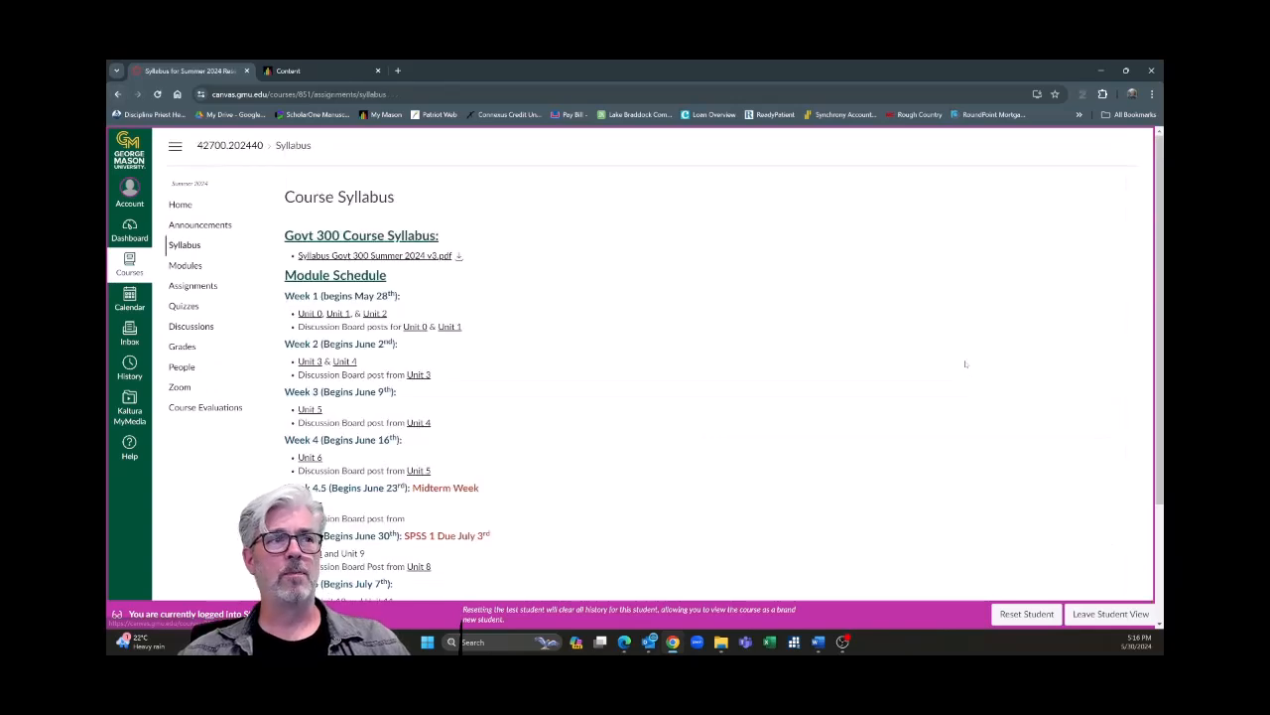